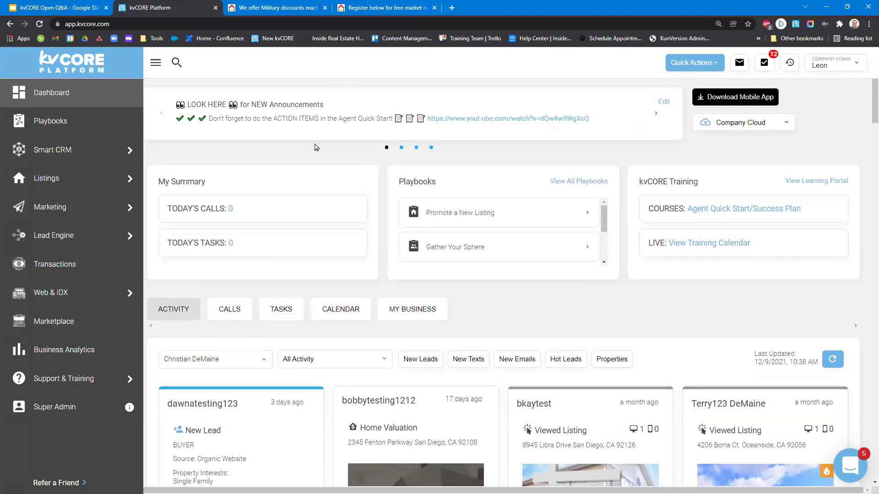
Look over the military discounts and investor landing pages and the Open Q&A slides, then return to the kvCORE dashboard.
left_click(291, 6)
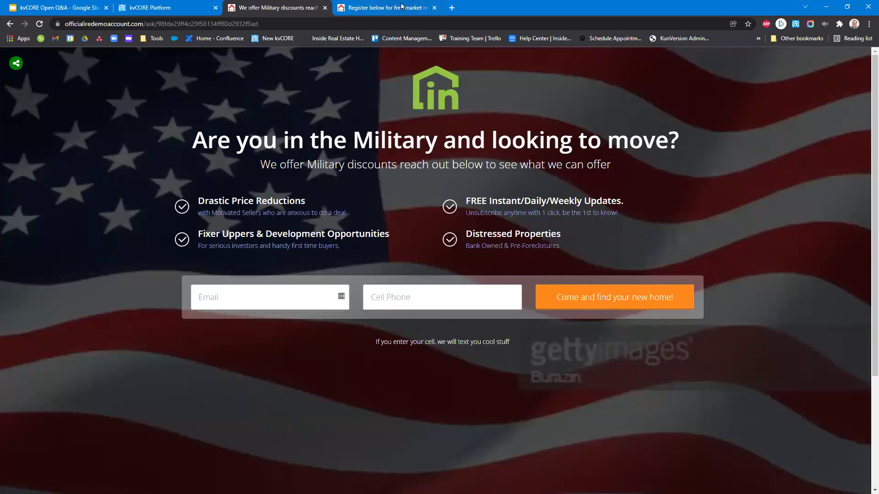
left_click(402, 7)
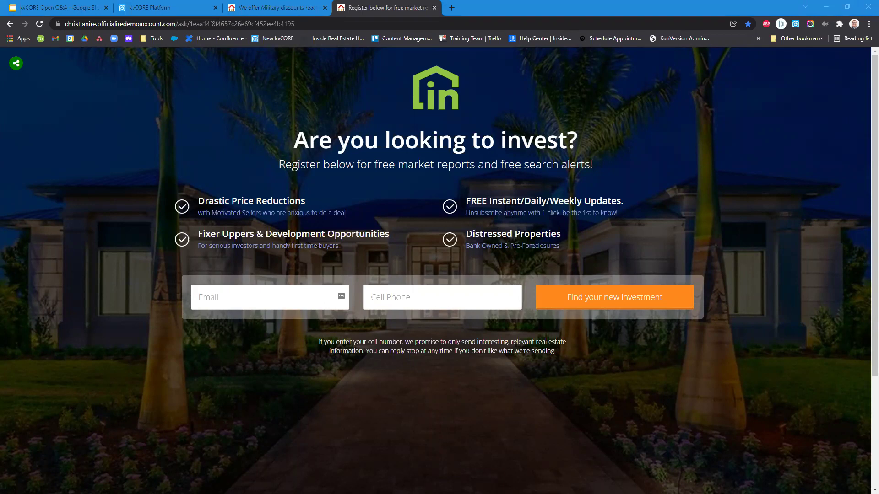
left_click(78, 6)
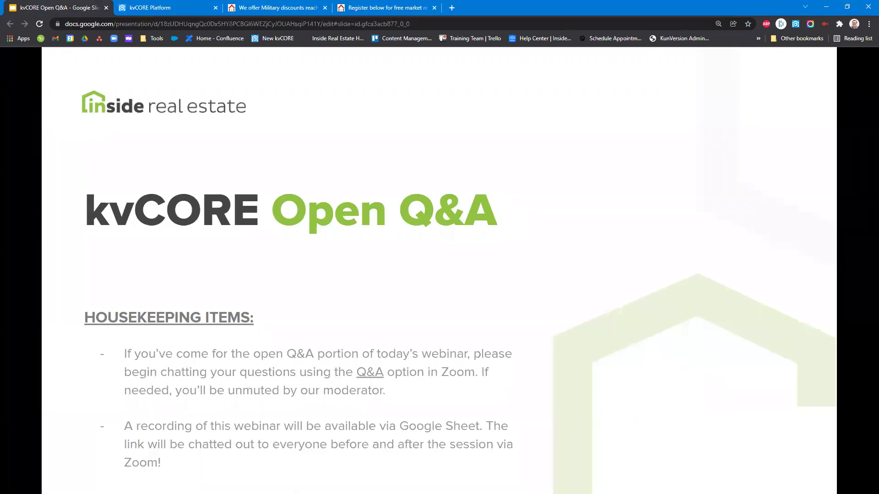
left_click(183, 6)
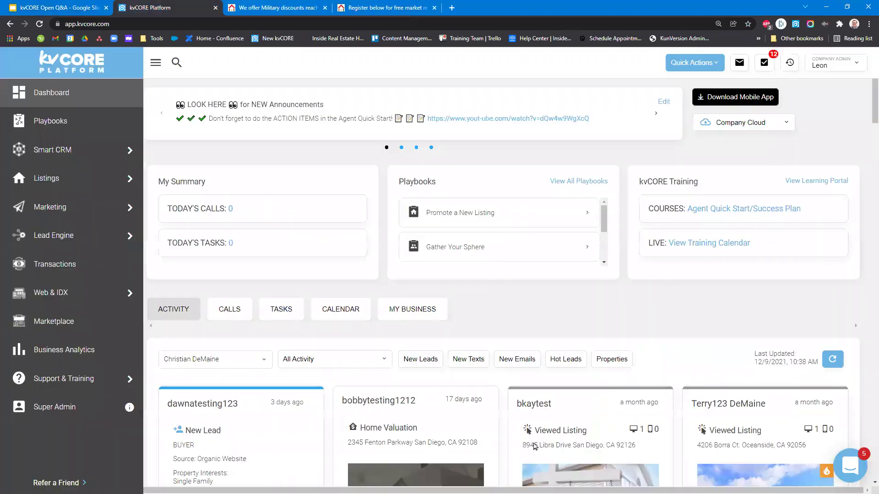
Open the test contact's record, start and cancel an email, and highlight the past-due task.
left_click(538, 403)
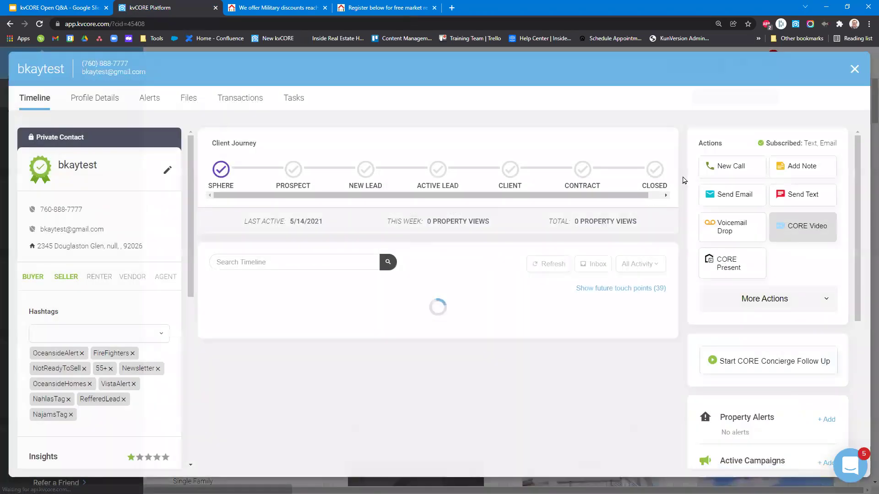
left_click(800, 236)
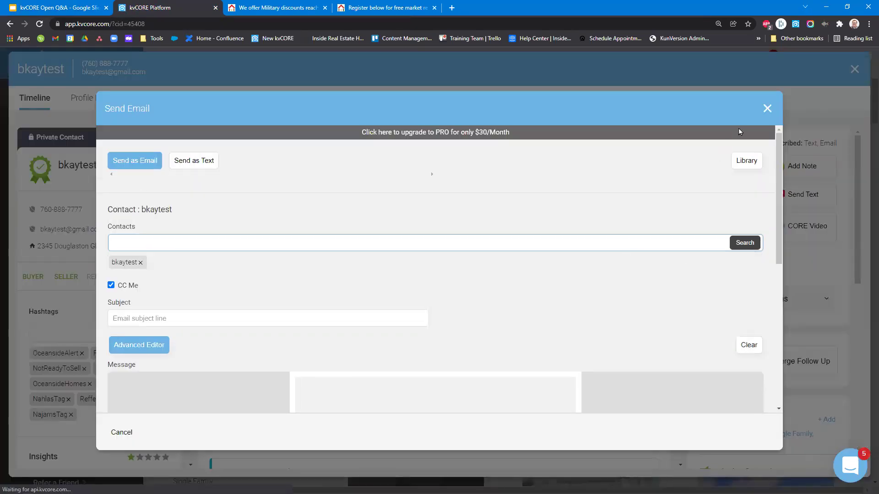
left_click(767, 109)
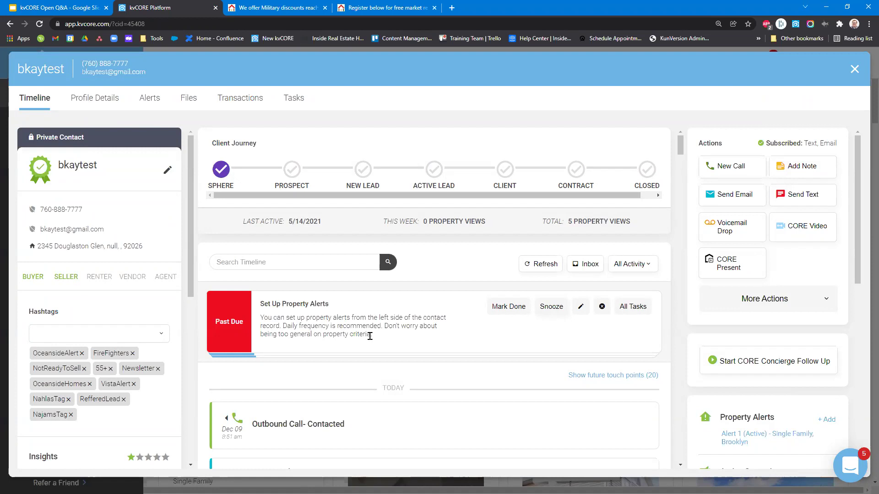
left_click_drag(380, 337, 315, 302)
left_click(315, 303)
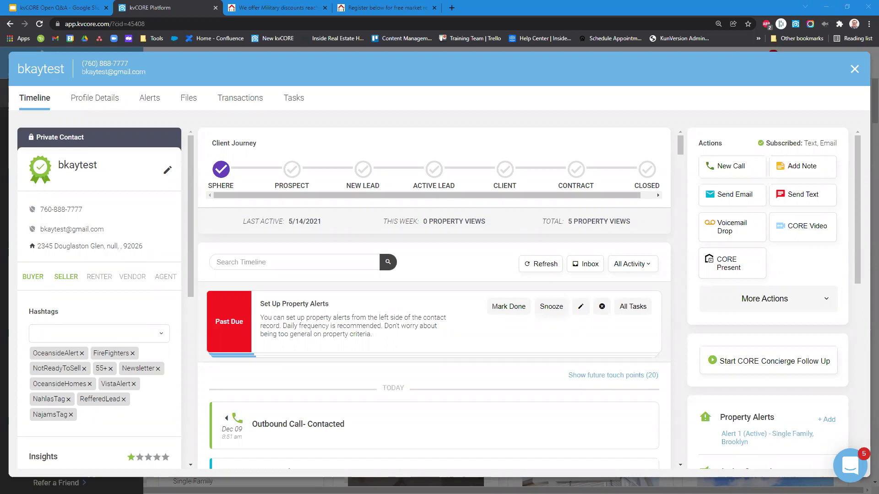
Close the contact record, open and dismiss the help messenger, and go to Lead Engine.
left_click(854, 68)
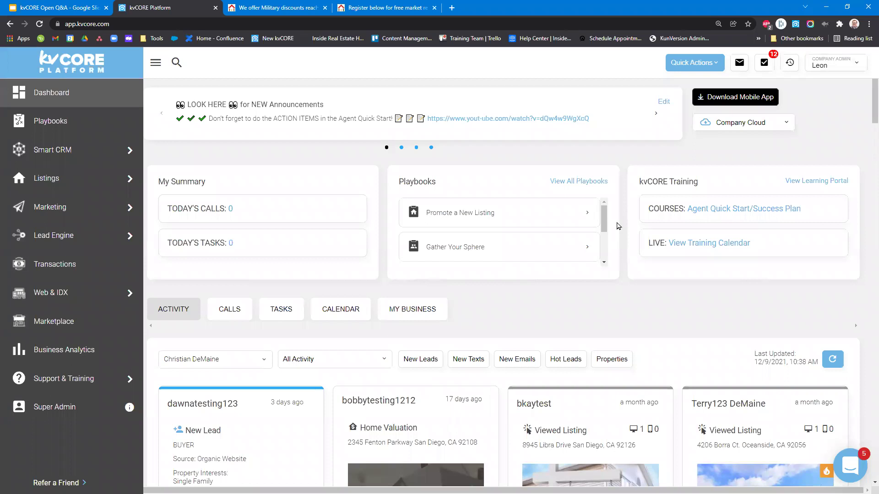
left_click(850, 464)
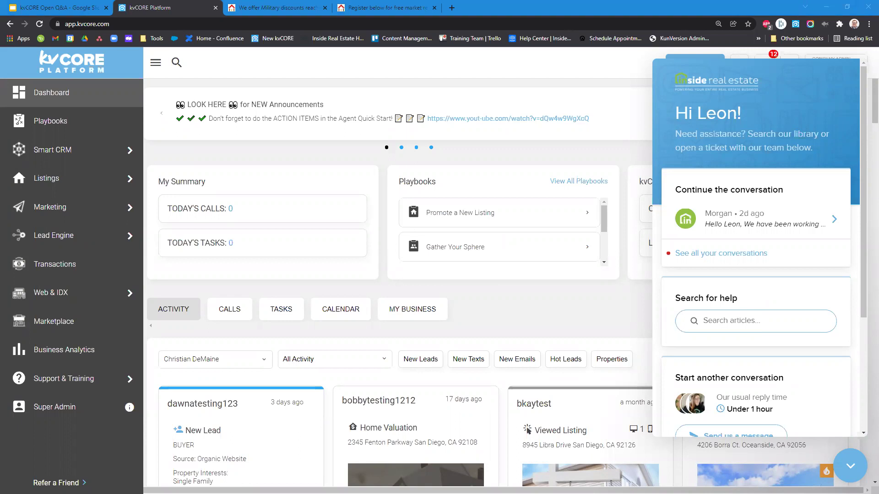
left_click(849, 465)
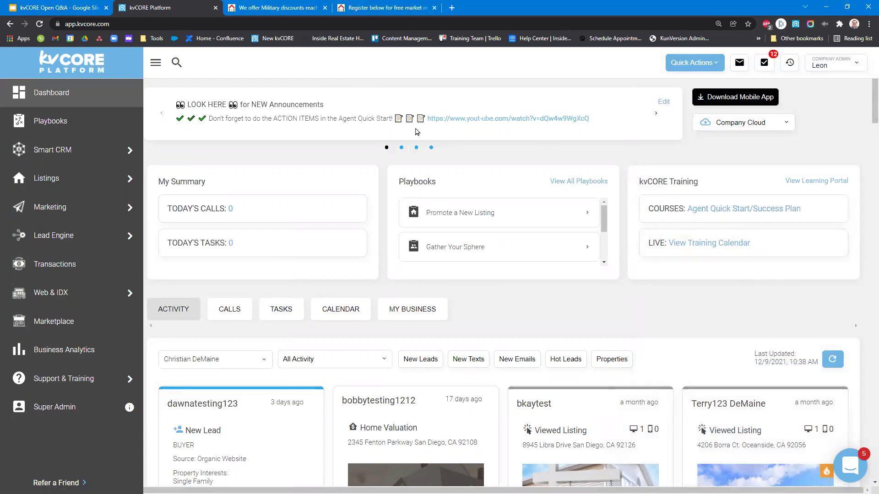
mouse_move(97, 198)
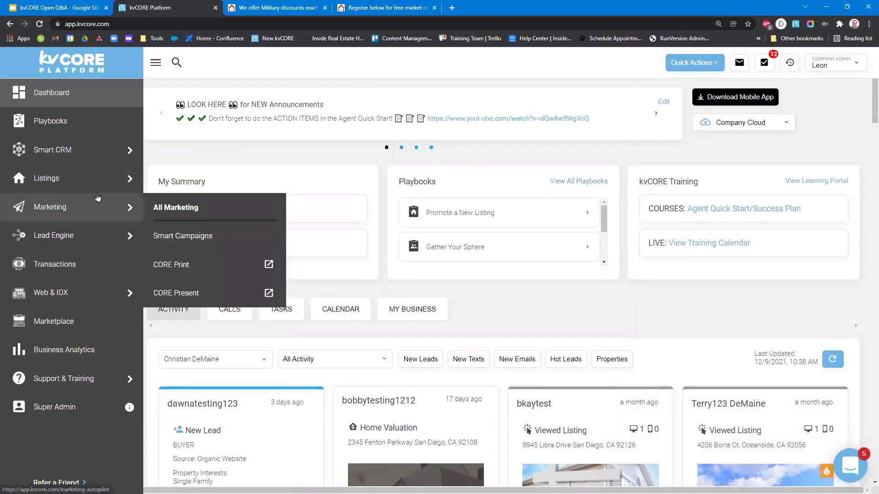
left_click(80, 241)
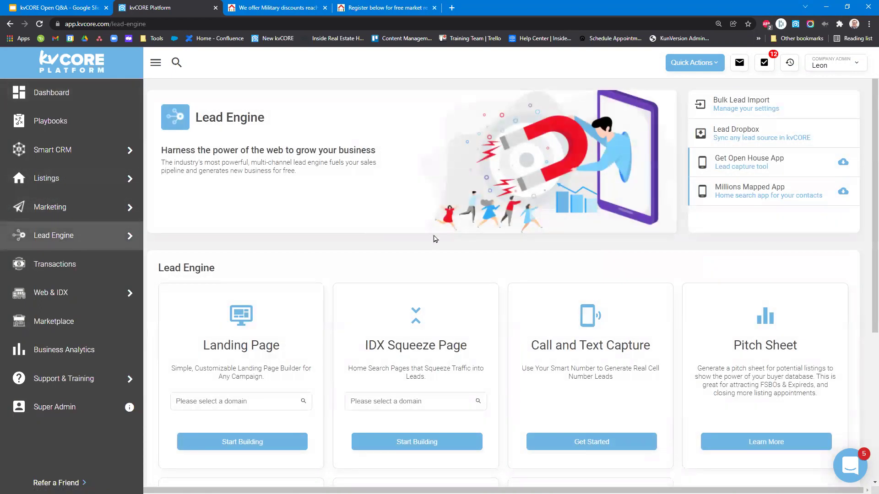
Scroll the Lead Engine tools, highlight the Landing Page card, and open its domain list.
scroll(474, 261, "down", 3)
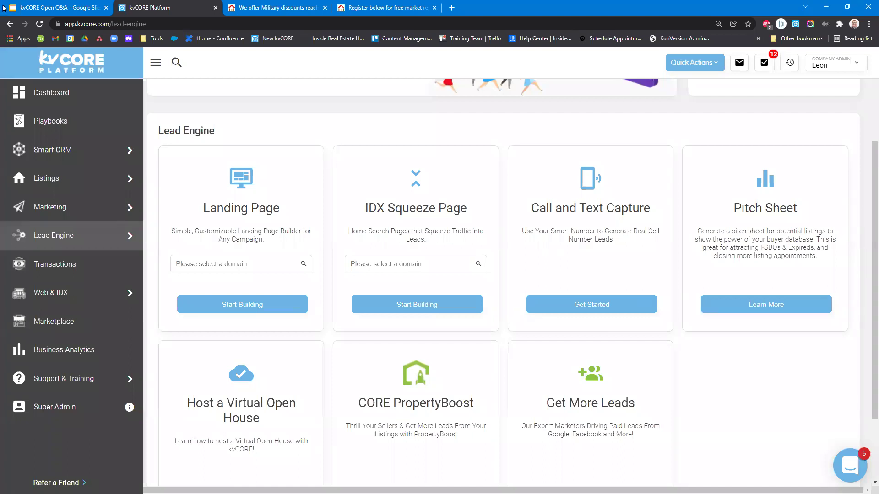
left_click_drag(203, 207, 284, 250)
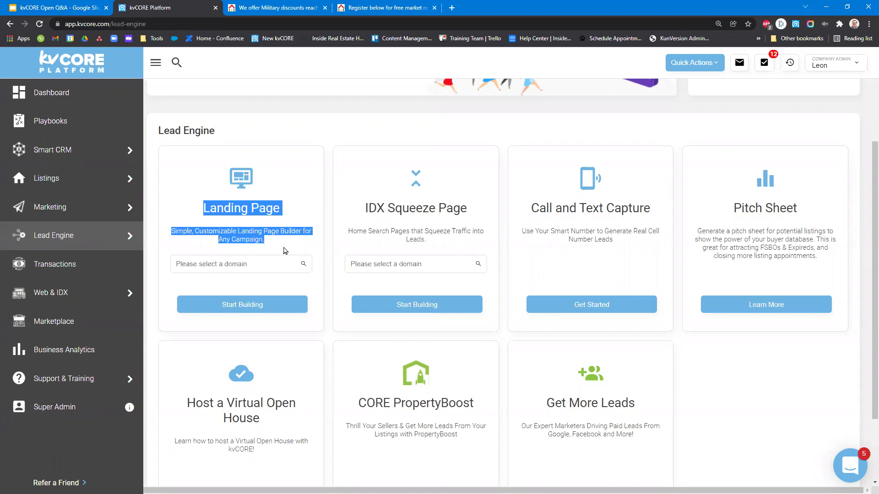
left_click(225, 264)
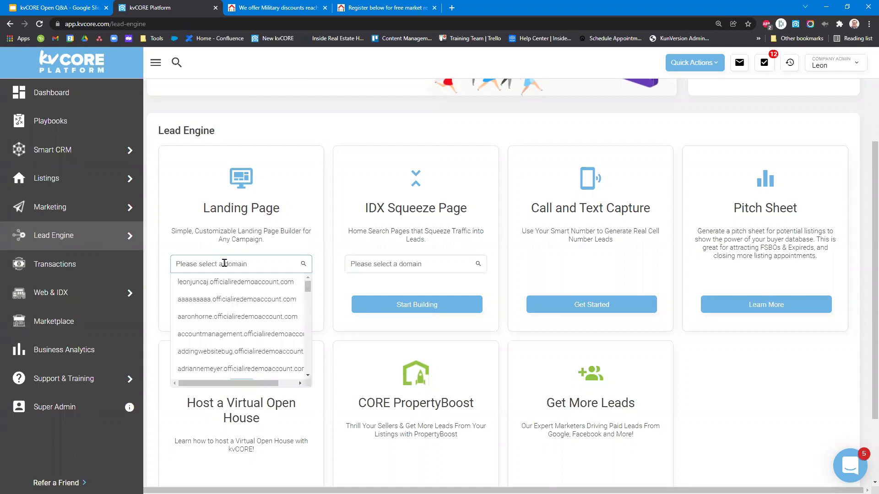
Search 'christ' to pick the demo domain and start building the landing page.
type("c")
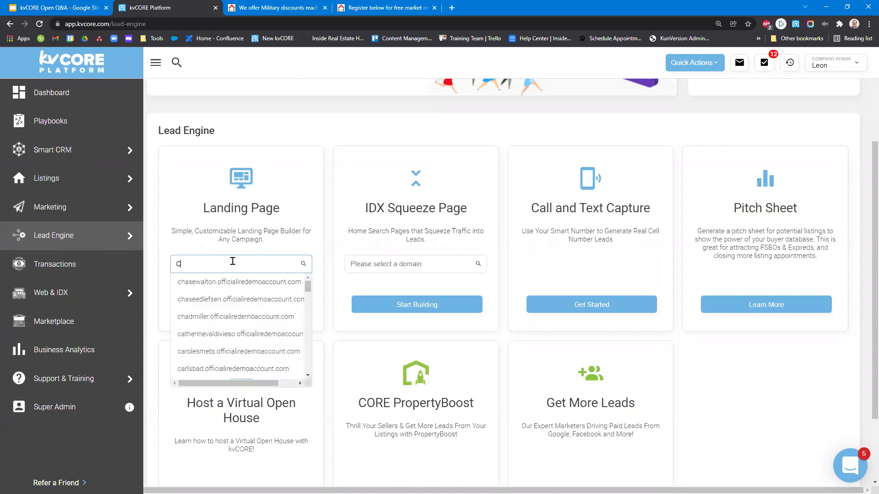
type("hrist")
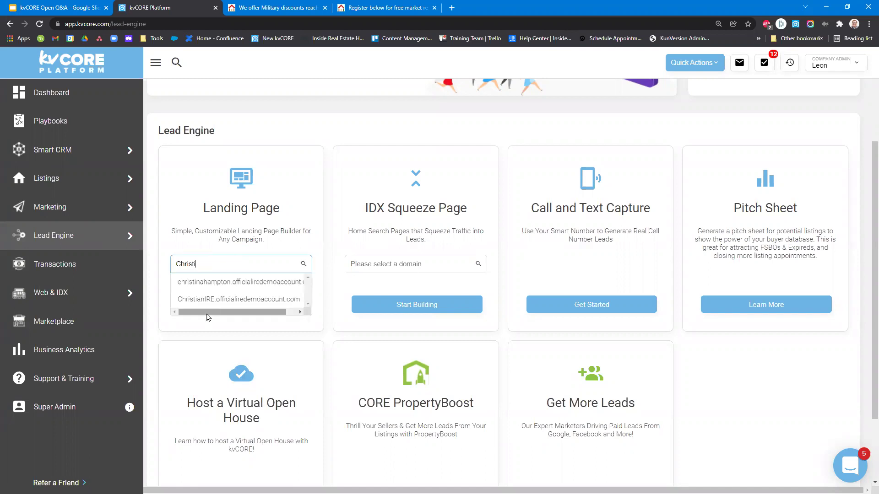
left_click(201, 300)
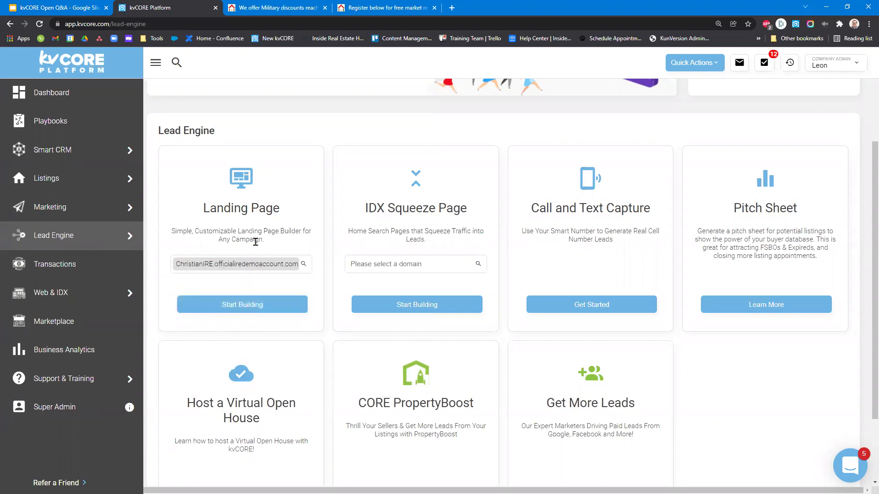
left_click(833, 64)
left_click(322, 190)
left_click(242, 304)
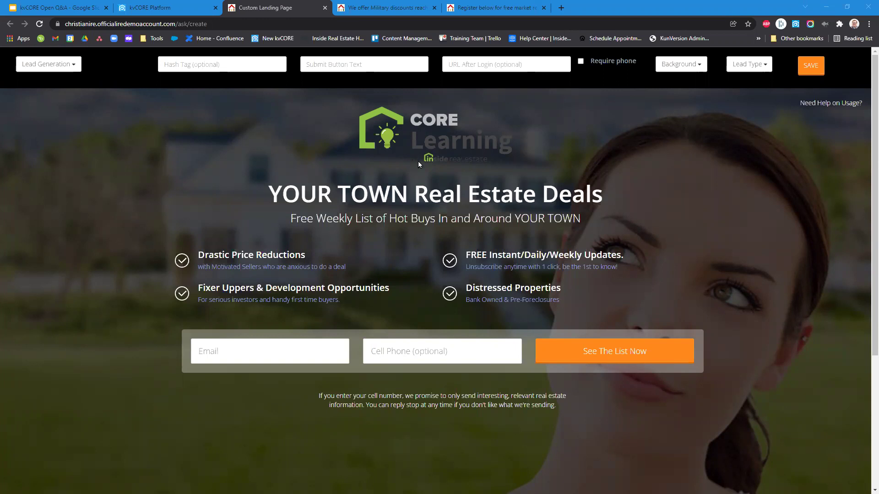
Open the Lead Generation layout dropdown to review the Main Options layouts.
left_click(60, 69)
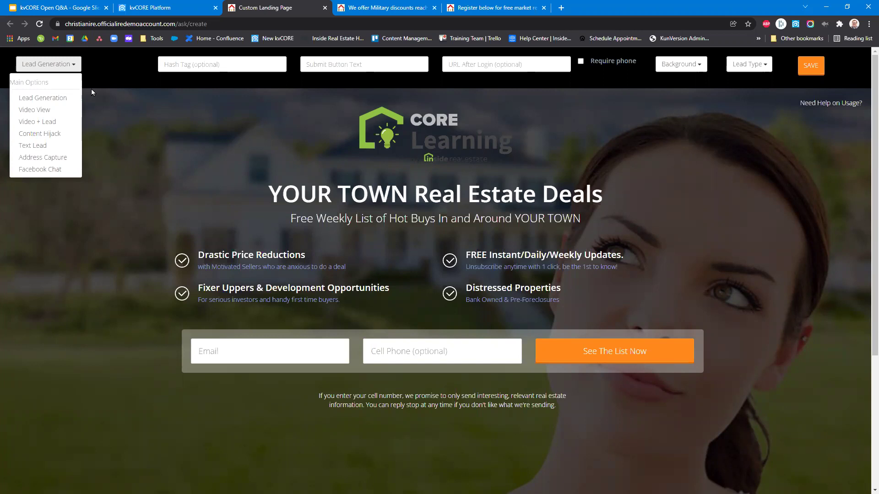
left_click(297, 353)
Try the Video View layout, then Video + Lead with its form below the video.
left_click(35, 112)
scroll(438, 330, "down", 3)
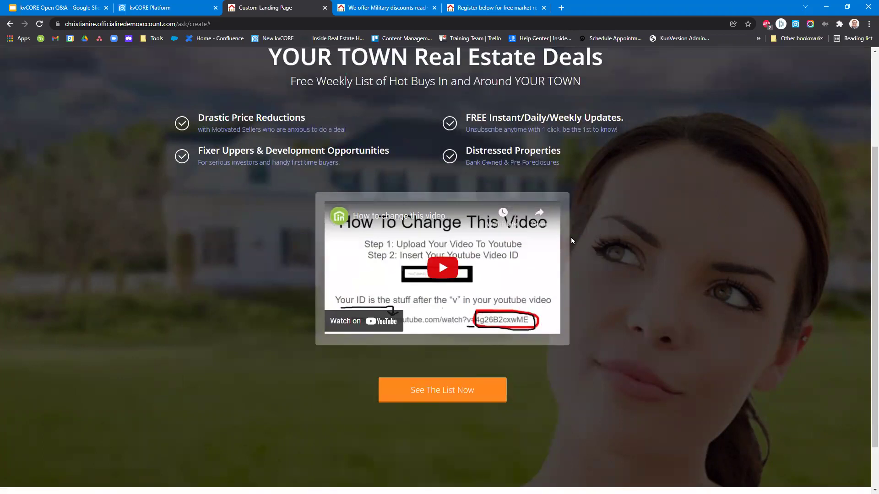
scroll(424, 232, "up", 3)
left_click(41, 64)
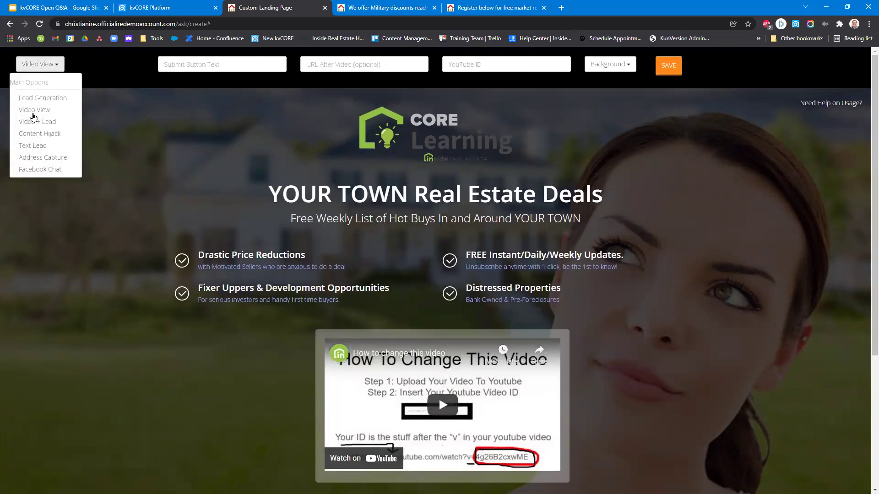
left_click(21, 122)
scroll(417, 313, "down", 2)
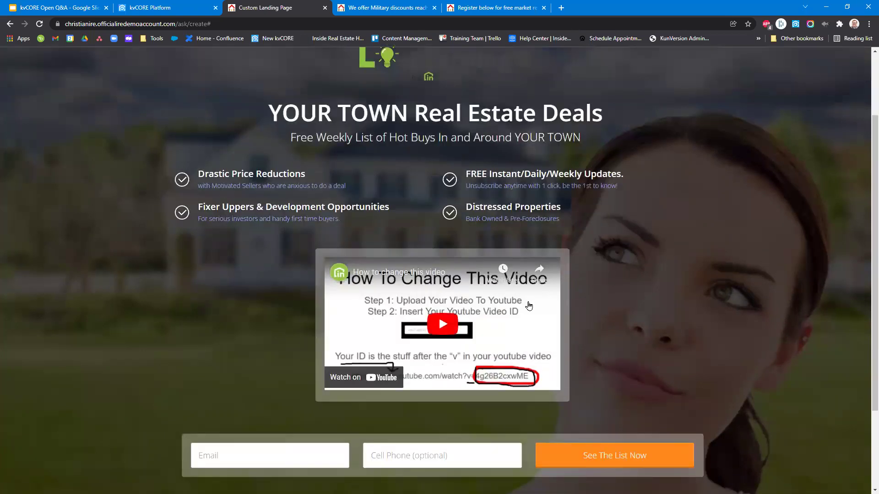
scroll(418, 312, "down", 1)
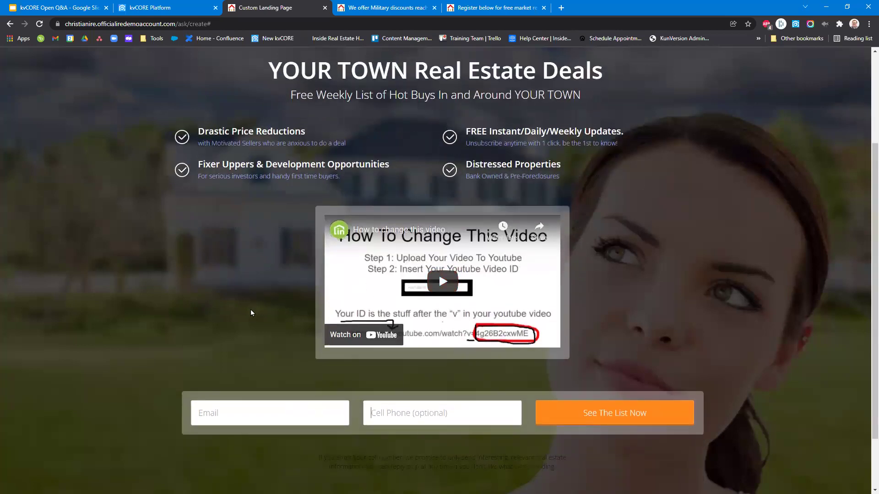
scroll(247, 302, "up", 3)
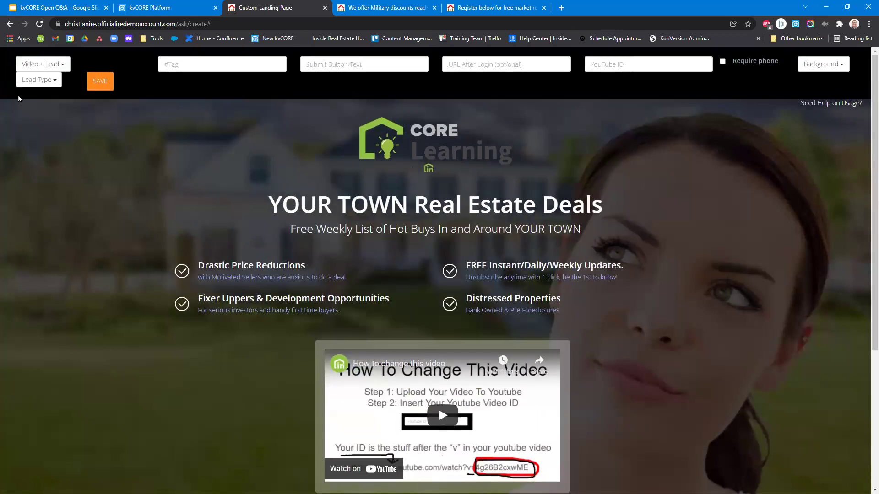
Switch to the Content Hijack layout and select the page heading.
left_click(56, 66)
left_click(29, 134)
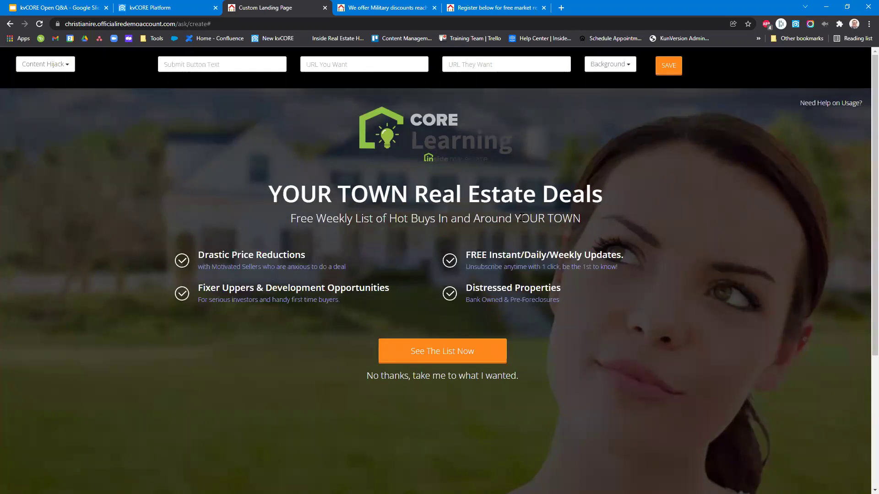
left_click_drag(266, 194, 609, 196)
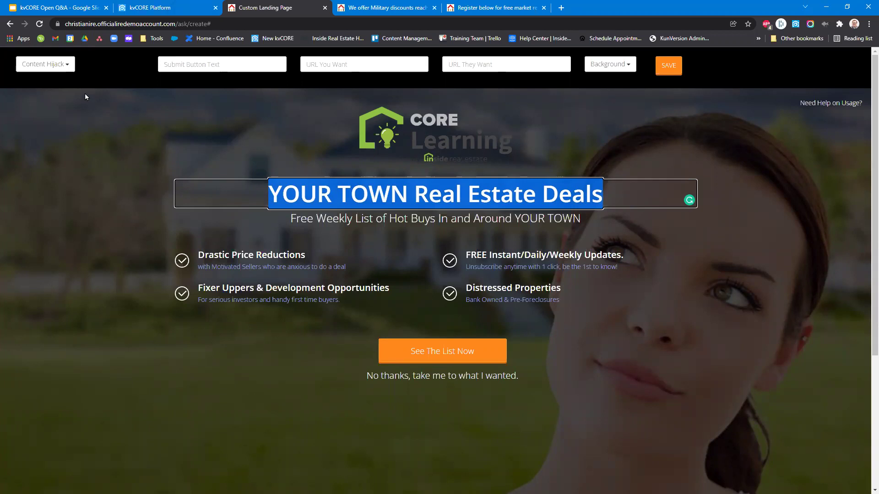
Change the page type to Text Lead and reselect the heading text for editing.
left_click(63, 69)
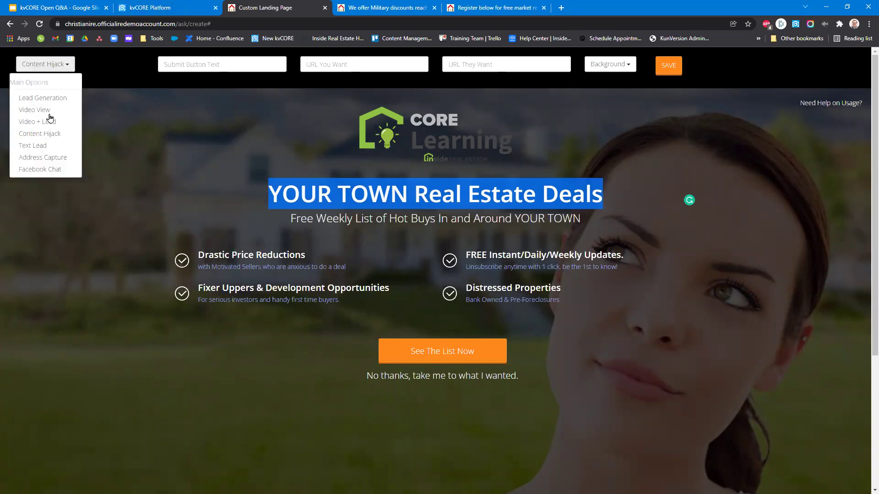
left_click(33, 146)
left_click(272, 192)
left_click_drag(602, 194, 266, 193)
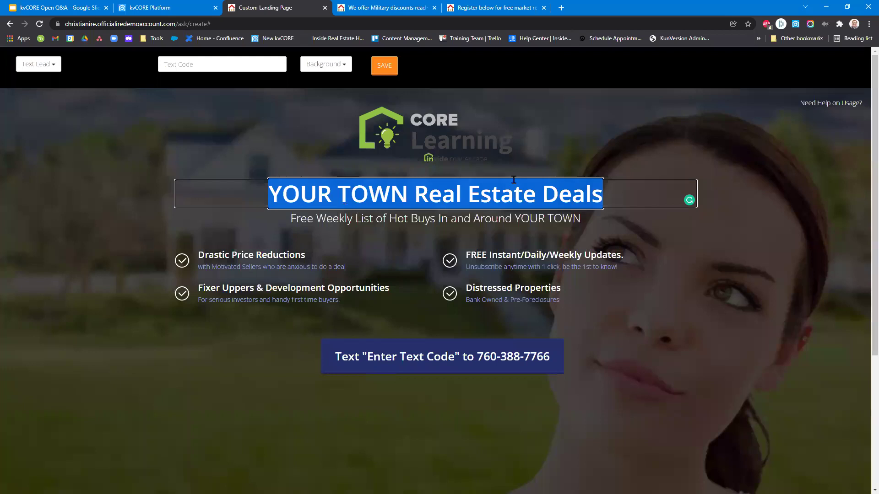
left_click(376, 199)
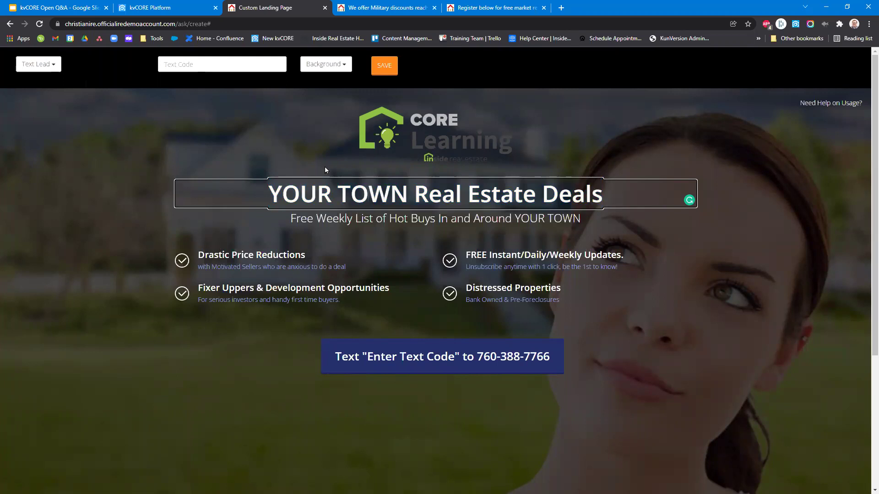
Replace the page heading with 'Are you a first time Home Buyer?'.
left_click_drag(269, 197, 715, 211)
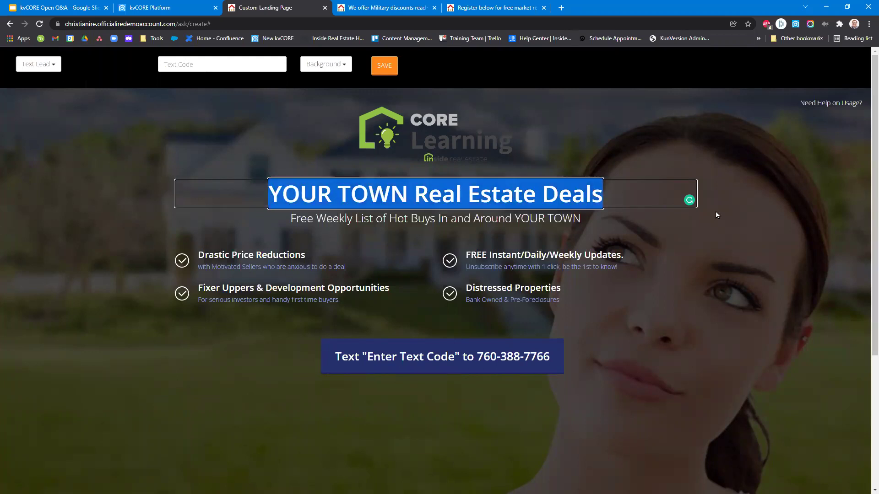
type("Say")
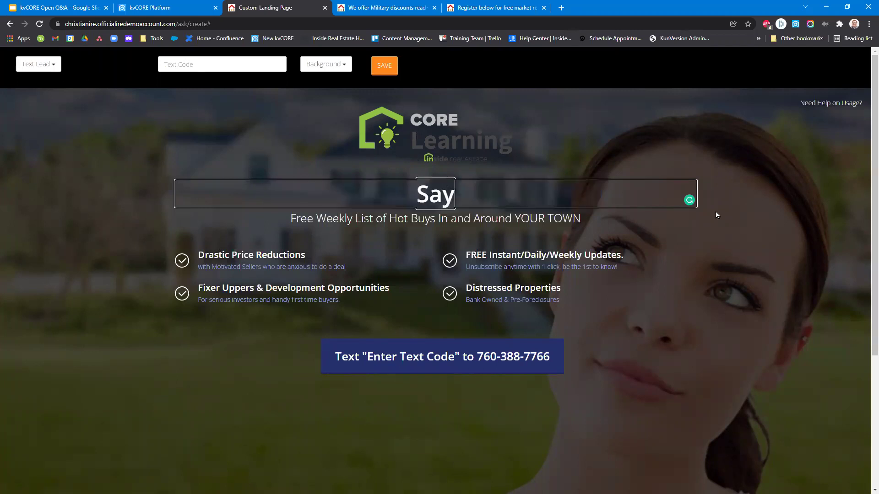
type(" whatever")
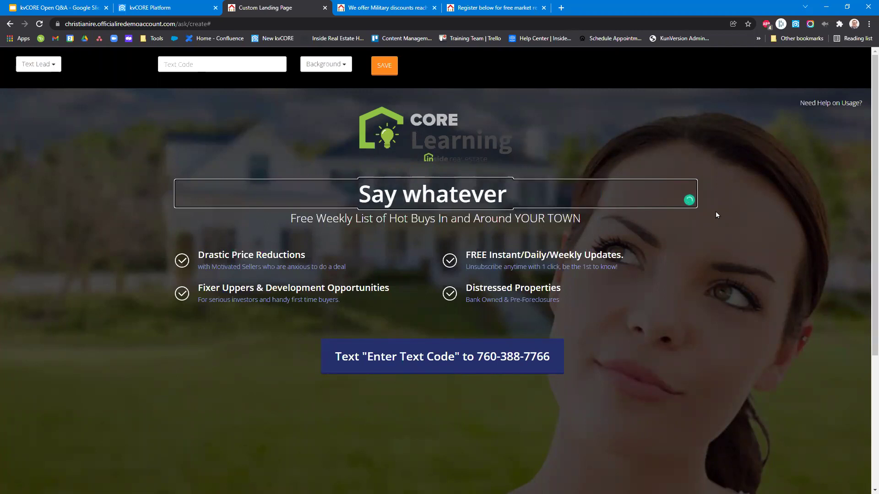
key("ctrl+a")
key("BackSpace")
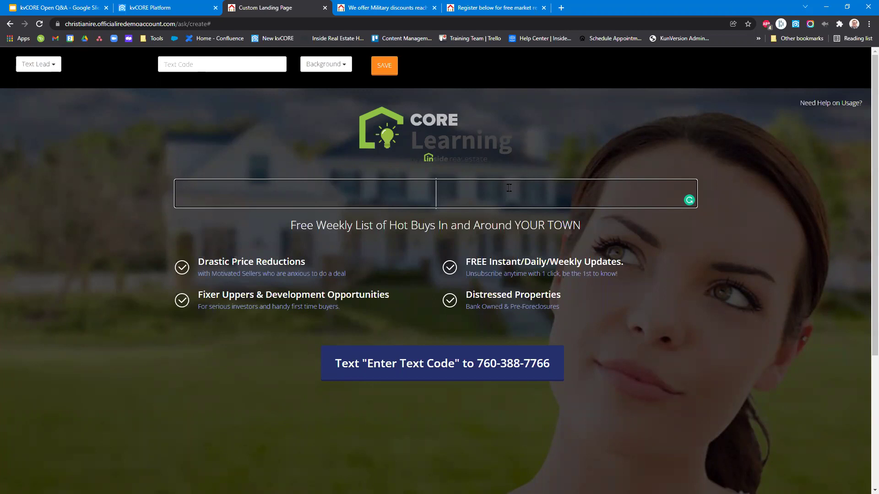
type("Are you a fi")
type("rtst")
key("BackSpace")
key("BackSpace")
key("BackSpace")
type("st time Home Buyer?")
Change the subheading to 'It can be scary and we want to help you with this, after all its your home!'.
left_click(405, 224)
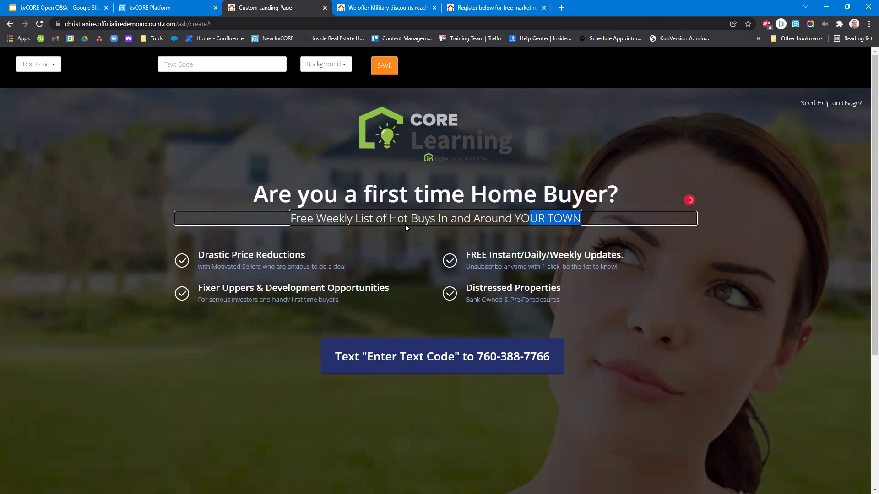
left_click_drag(405, 225, 280, 224)
type("It can be scxxa")
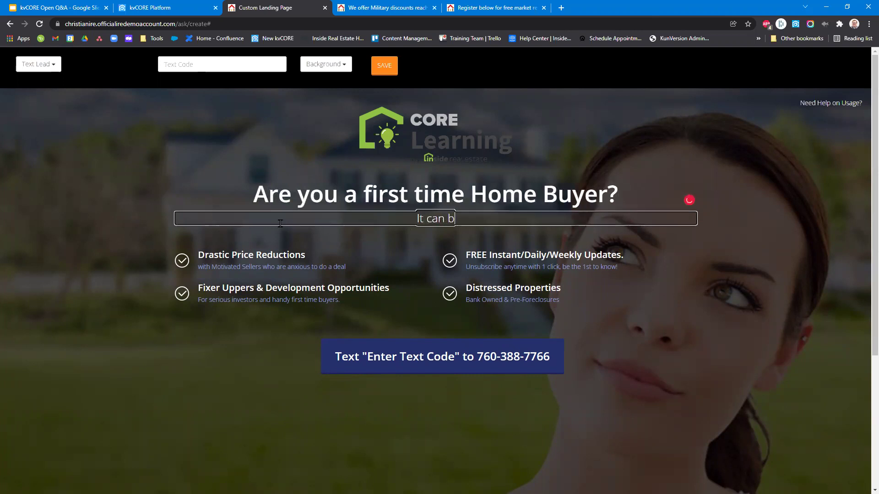
key("BackSpace")
key("BackSpace")
key("BackSpace")
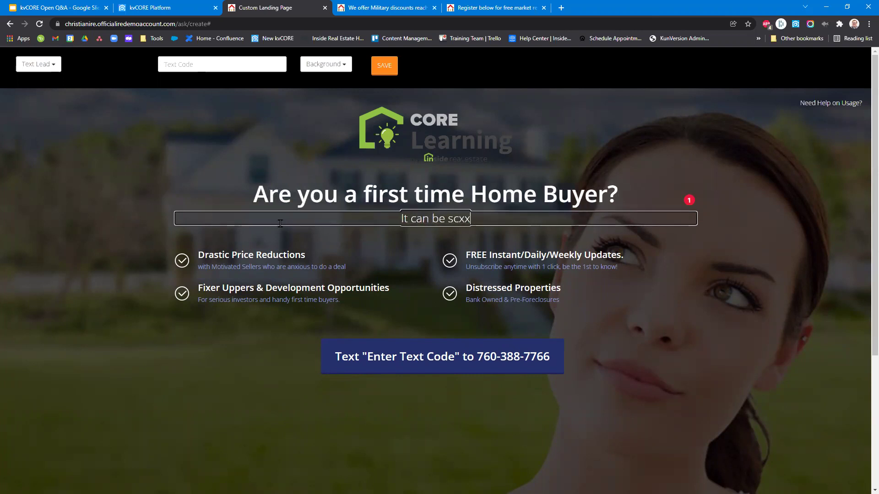
type("ary and we w")
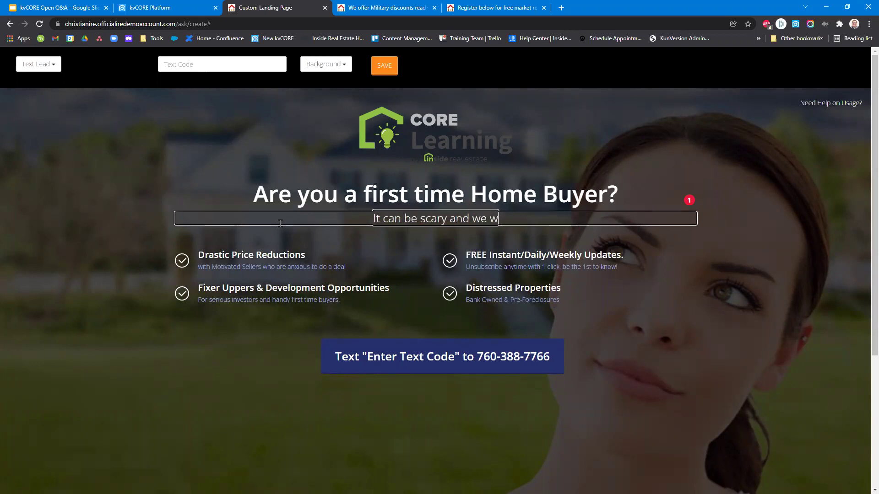
type("ant to help you")
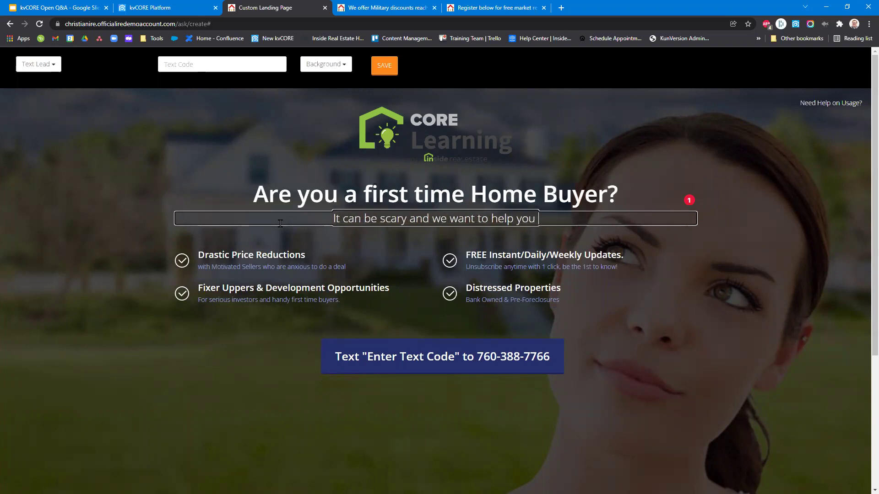
type(" with this, after all its your hom,e")
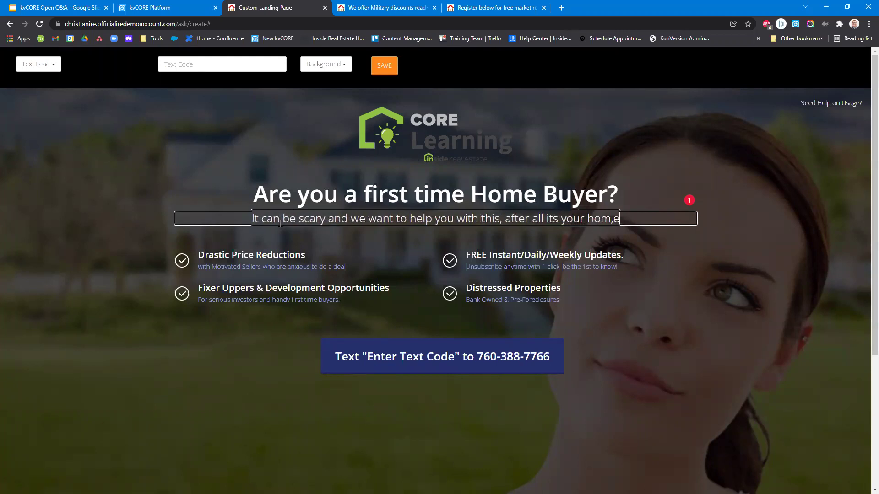
key("BackSpace")
key("BackSpace")
type("e!")
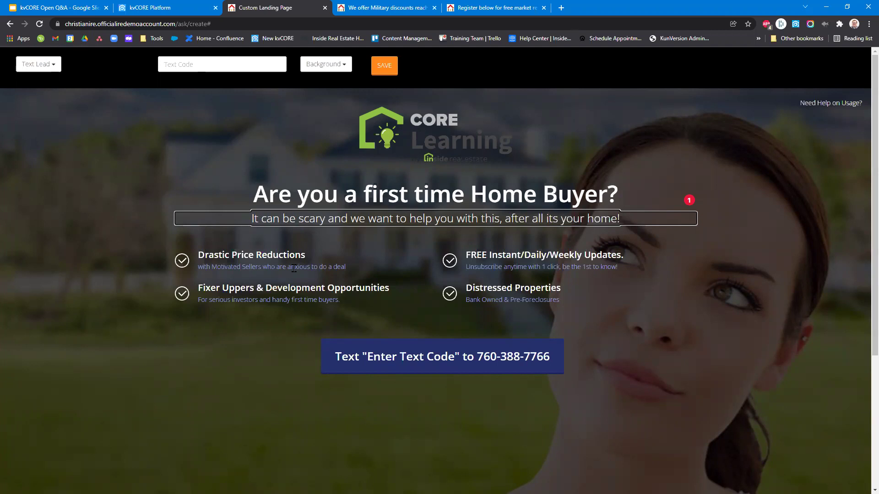
left_click_drag(315, 253, 177, 255)
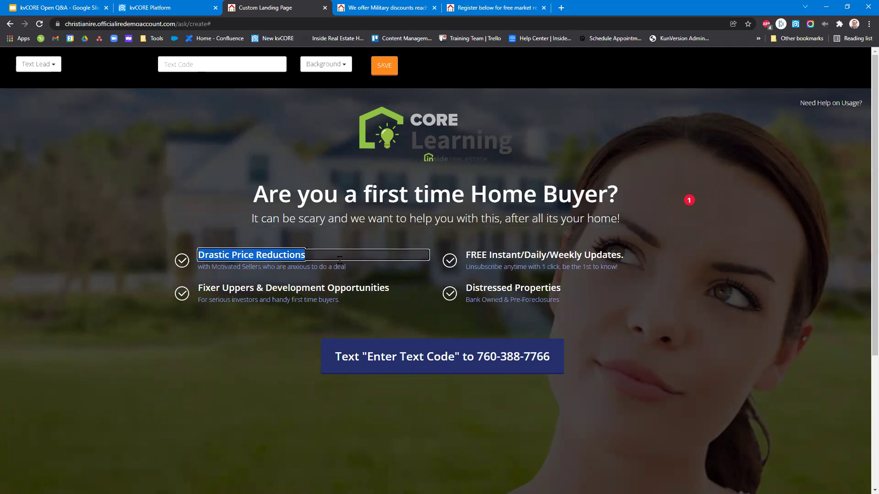
Retitle the first feature 'Just text the code to get more info!' and type 'Freee Daily Alerts' as its subtitle.
type("No st")
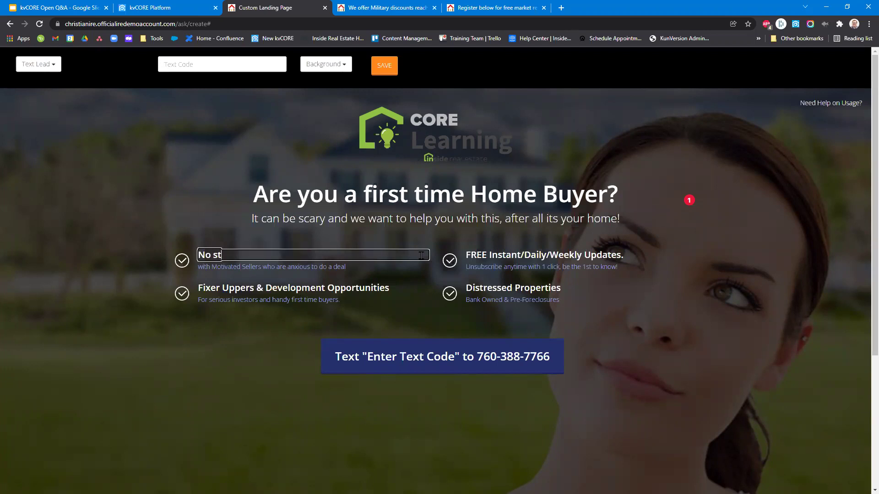
type("rings attach")
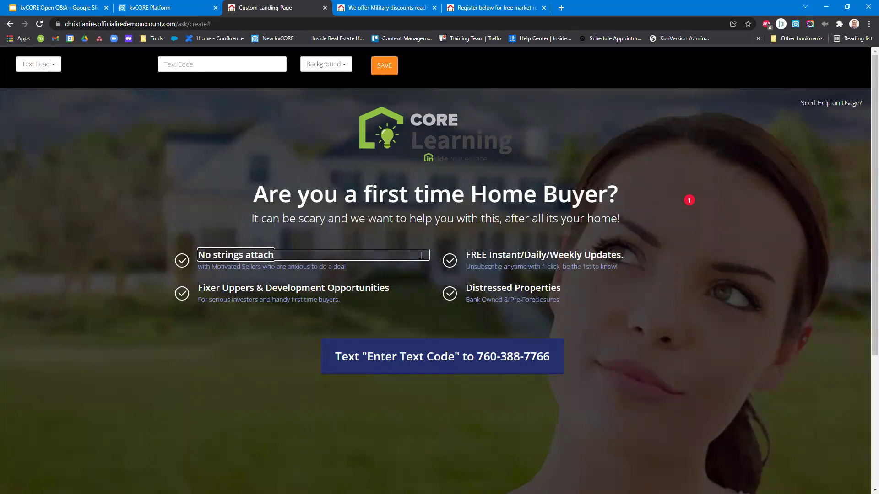
type("ed just tex")
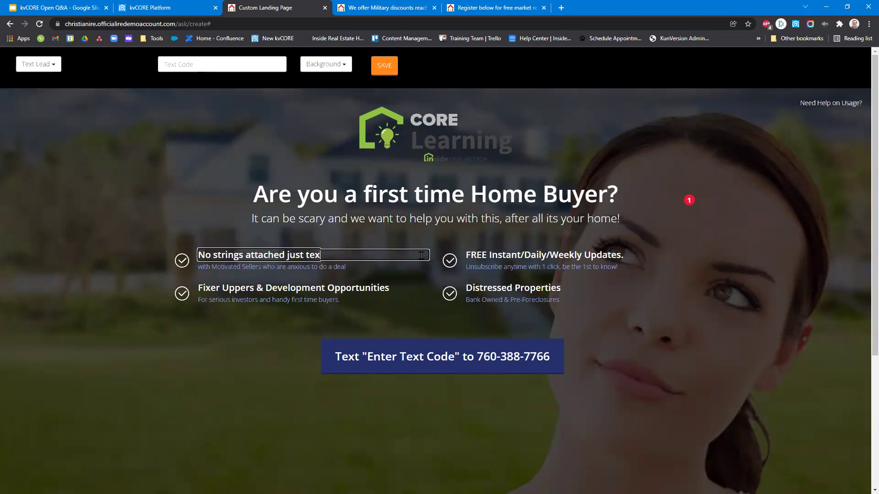
type("t the code")
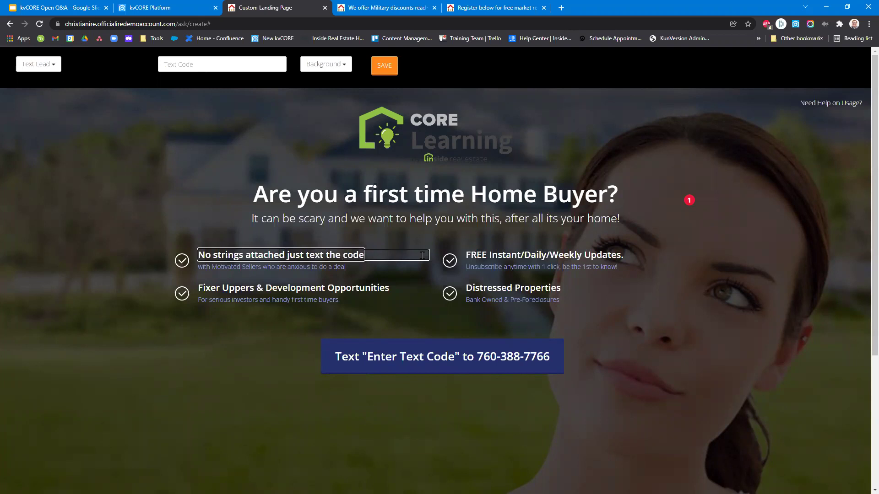
left_click(289, 255)
key("BackSpace")
key("BackSpace")
key("BackSpace")
key("BackSpace")
key("BackSpace")
key("BackSpace")
key("BackSpace")
key("BackSpace")
key("BackSpace")
key("BackSpace")
key("BackSpace")
key("BackSpace")
key("BackSpace")
key("BackSpace")
key("BackSpace")
key("BackSpace")
key("BackSpace")
key("BackSpace")
key("BackSpace")
key("BackSpace")
type("J")
key("End")
type("t")
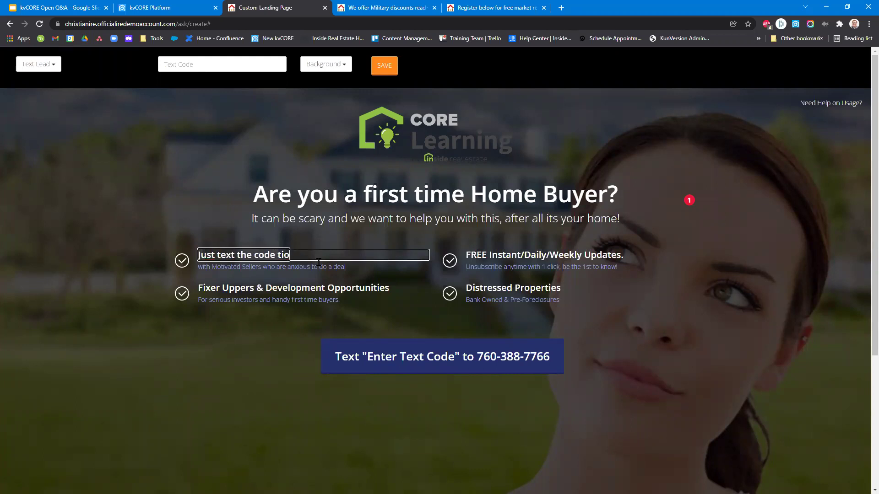
type("o get more")
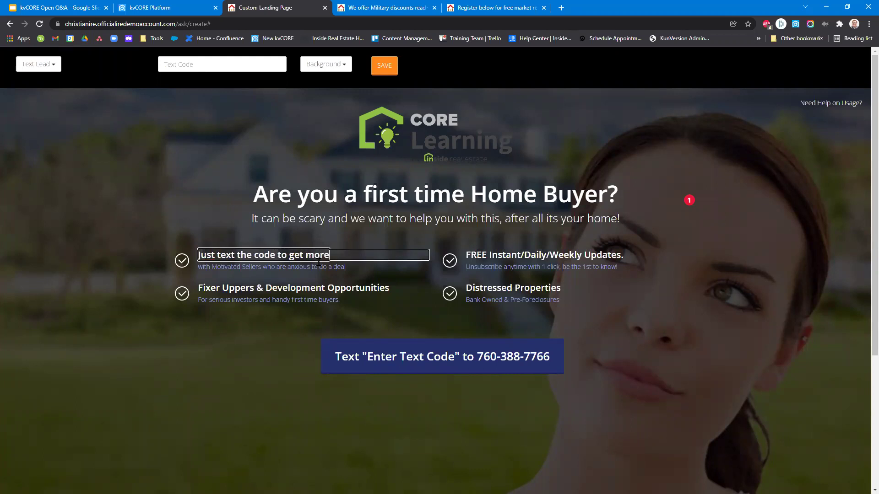
type(" info!")
left_click_drag(345, 267, 186, 263)
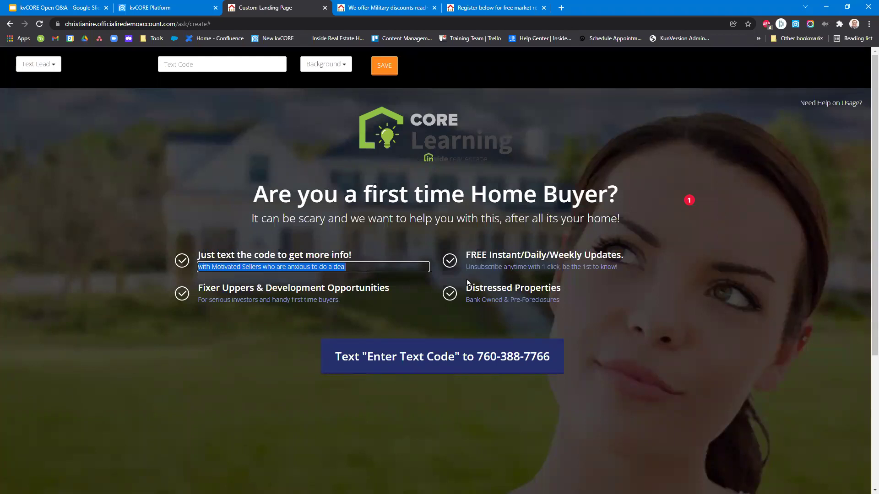
type("Freee ")
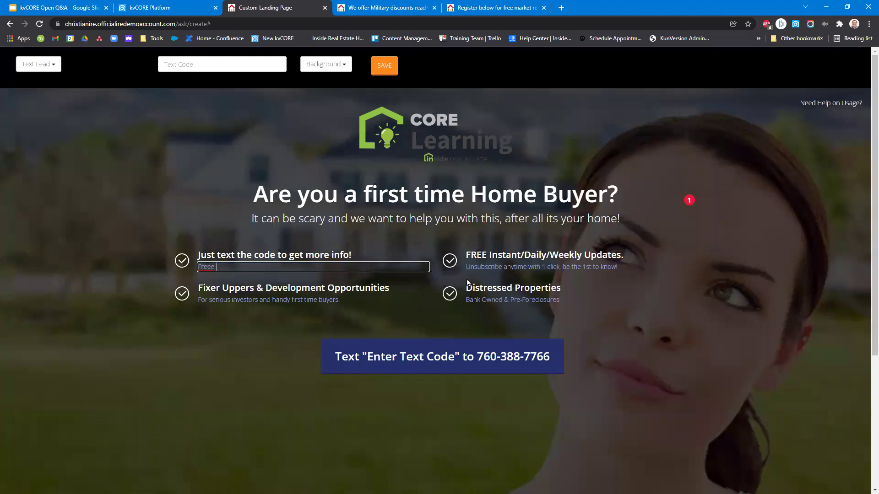
type("Daily Alerts")
Correct the subtitle to 'Free Daily Alerts' and retitle the second feature 'Info that is requested not forced on you.'.
left_click(212, 267)
key("BackSpace")
left_click(362, 287)
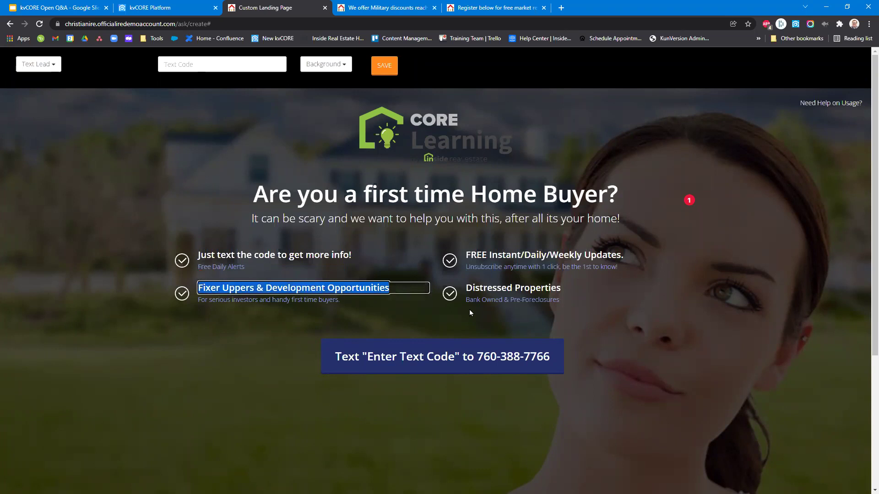
type("Info that is requested not ")
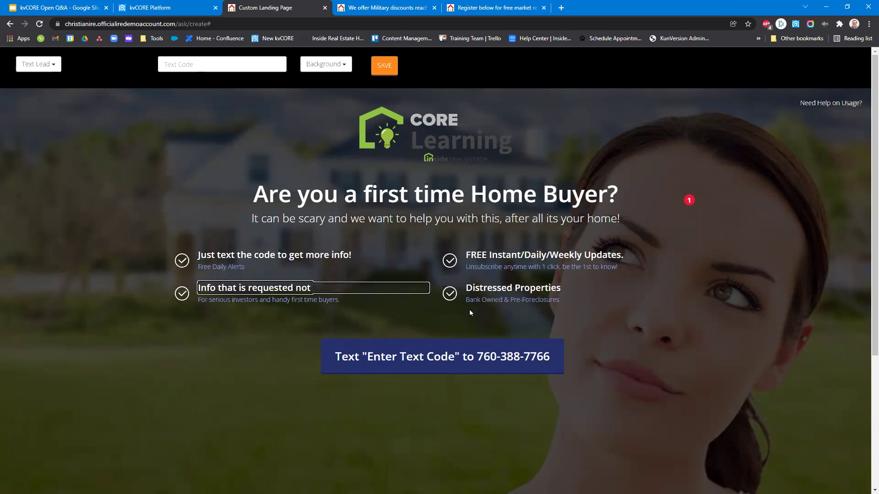
type("forced on yhou")
key("BackSpace")
key("BackSpace")
key("BackSpace")
type("ou")
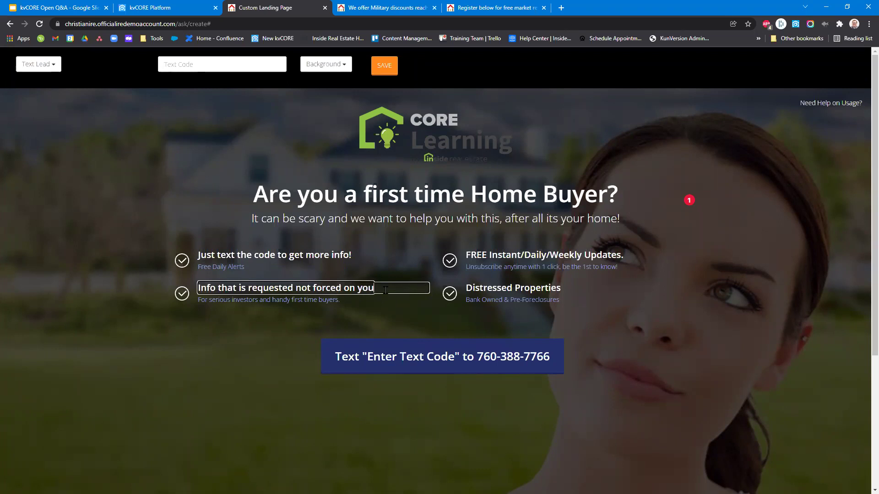
type(".")
Return to the kvCORE Lead Engine overview and pick out the Landing Page tool card.
left_click(196, 6)
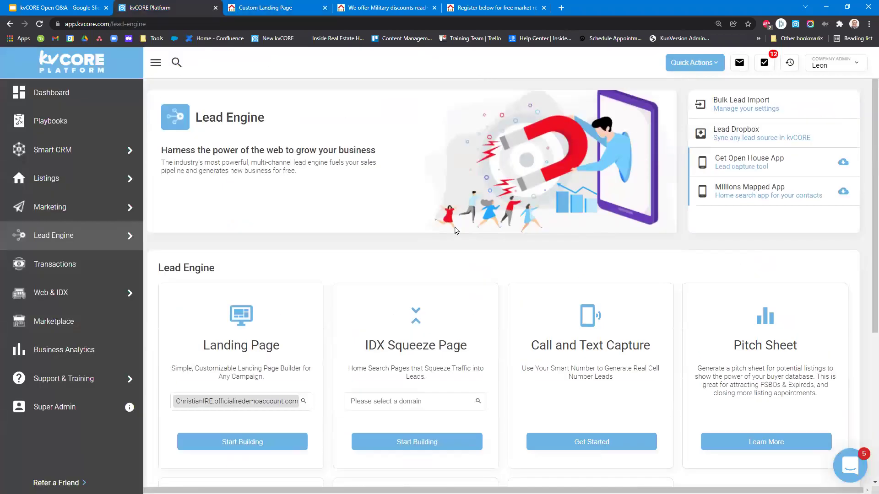
mouse_move(116, 246)
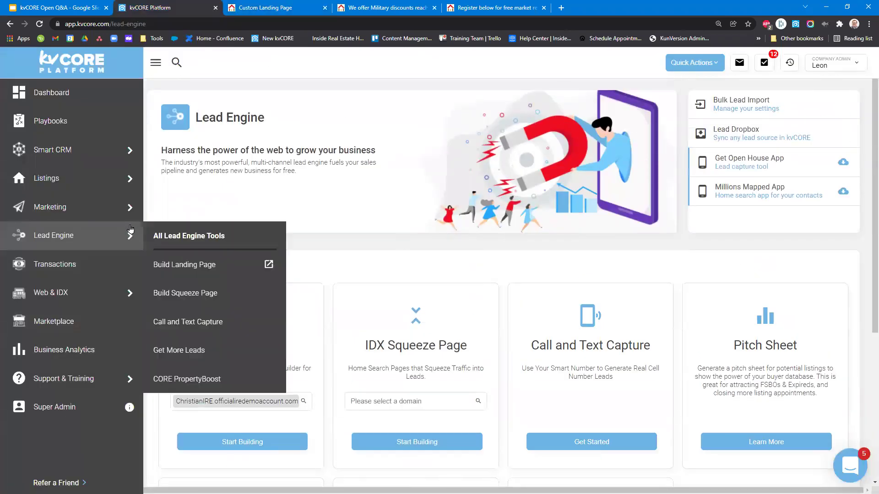
left_click(116, 246)
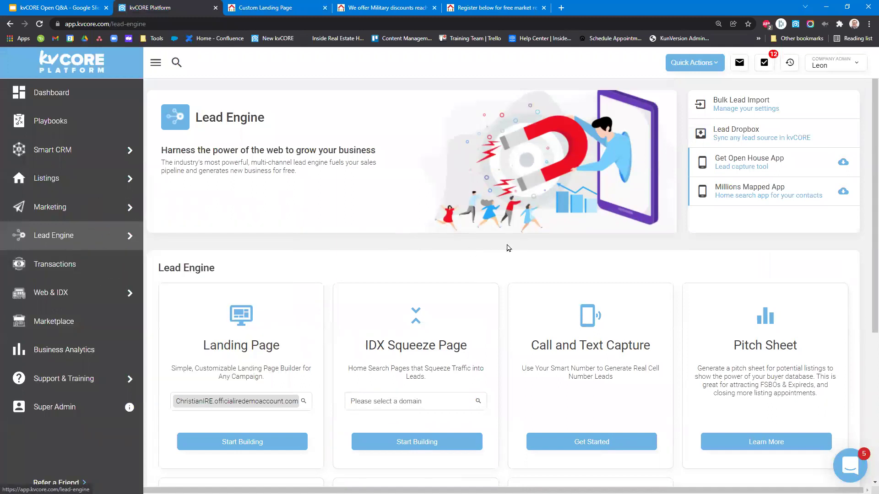
left_click_drag(201, 347, 156, 345)
double_click(249, 345)
Open the Call and Text Capture tool from its card.
left_click(545, 344)
left_click_drag(527, 346, 661, 344)
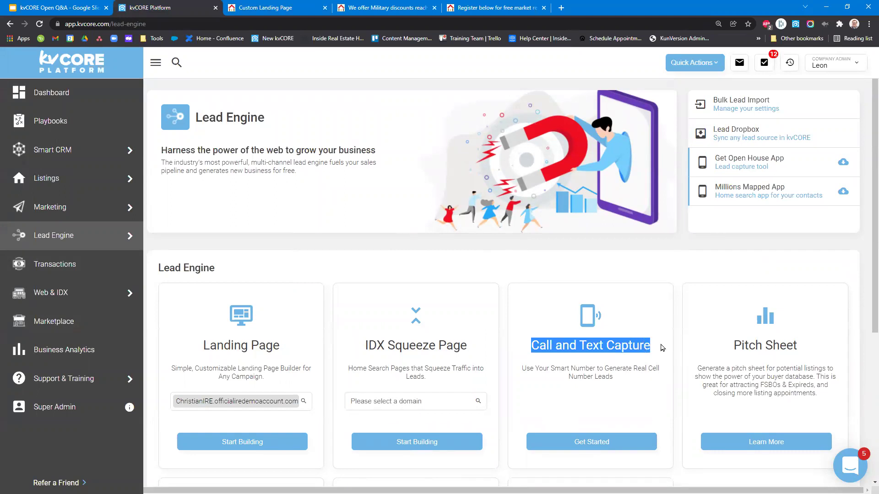
left_click(606, 442)
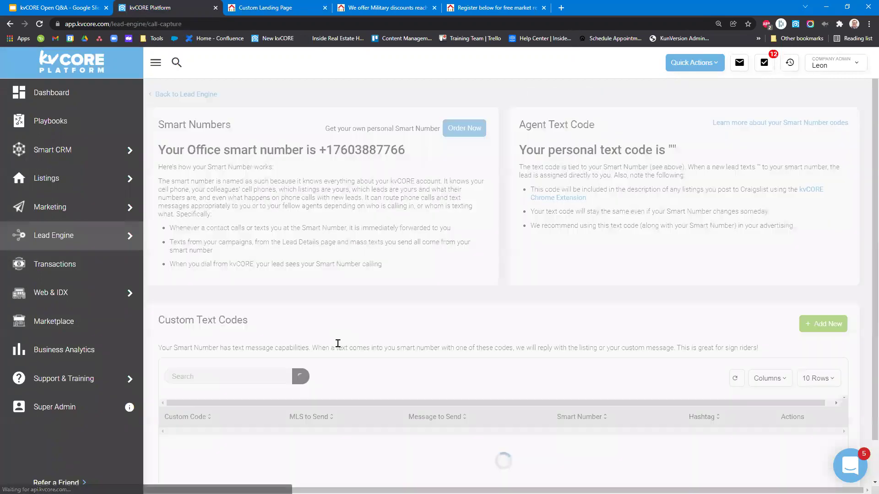
Filter the Custom Text Codes table by searching for 'Christian'.
left_click(239, 378)
type("Christian")
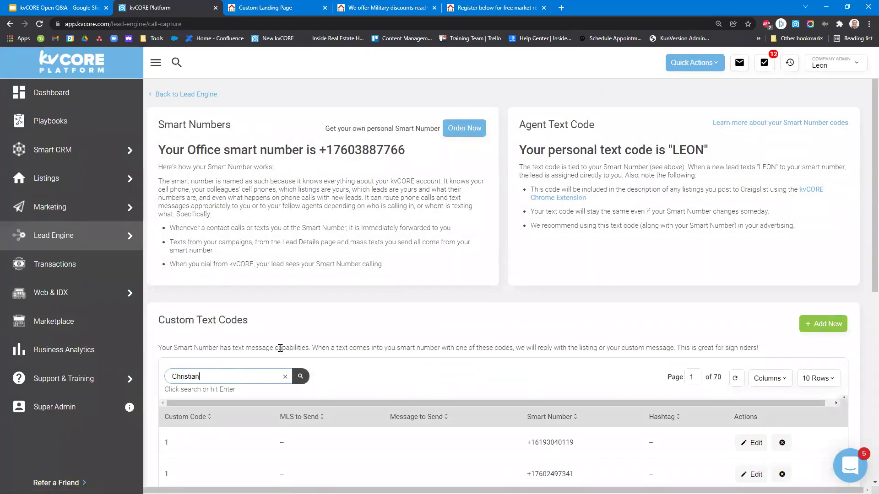
key("Return")
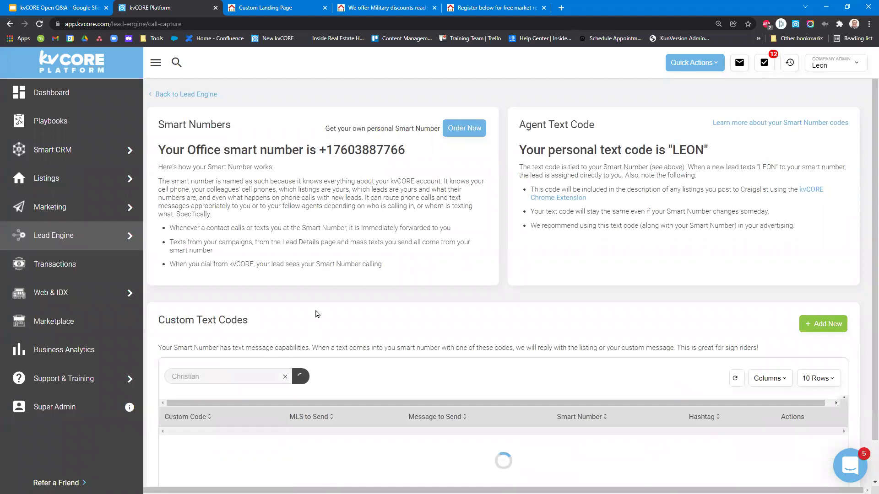
scroll(383, 304, "down", 2)
left_click_drag(207, 358, 164, 353)
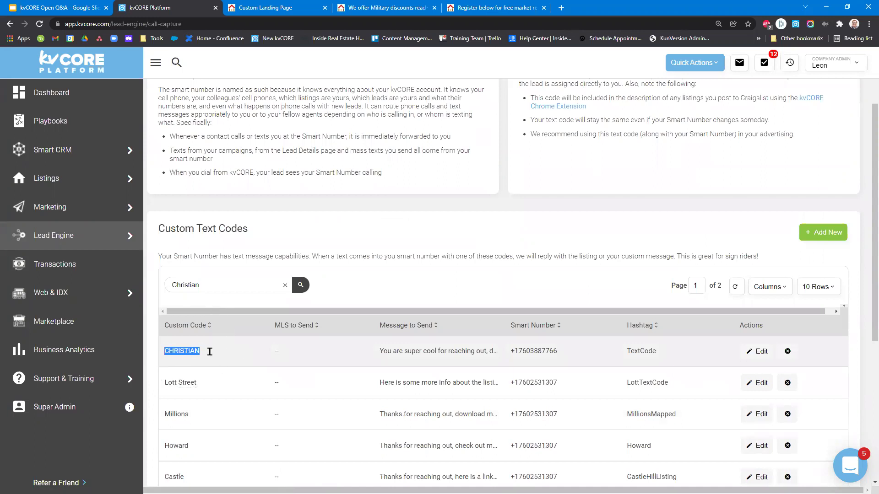
scroll(302, 306, "up", 2)
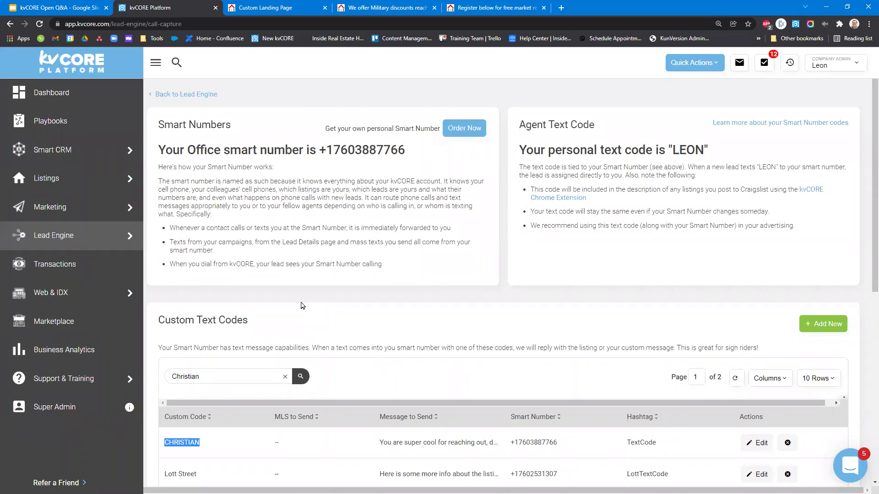
Locate the CHRISTIAN custom code in the results and open it for editing.
left_click_drag(672, 150, 710, 158)
left_click(707, 145)
scroll(358, 273, "down", 3)
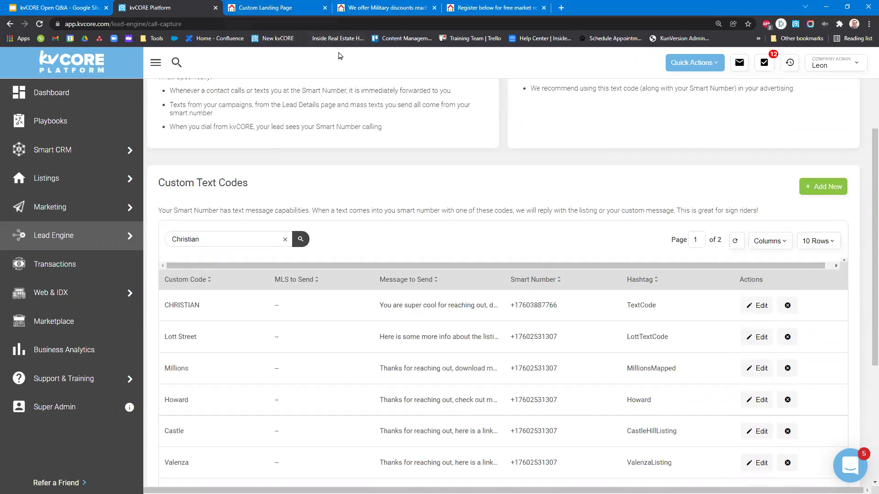
left_click_drag(212, 308, 165, 306)
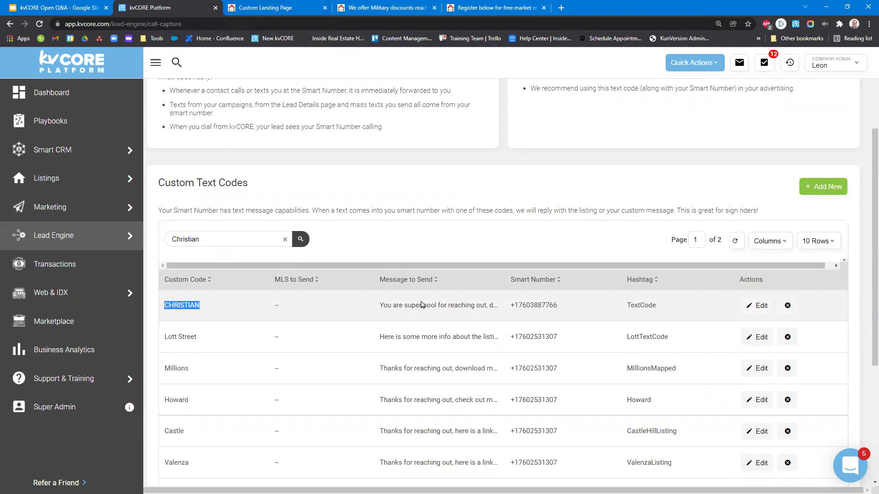
left_click(755, 313)
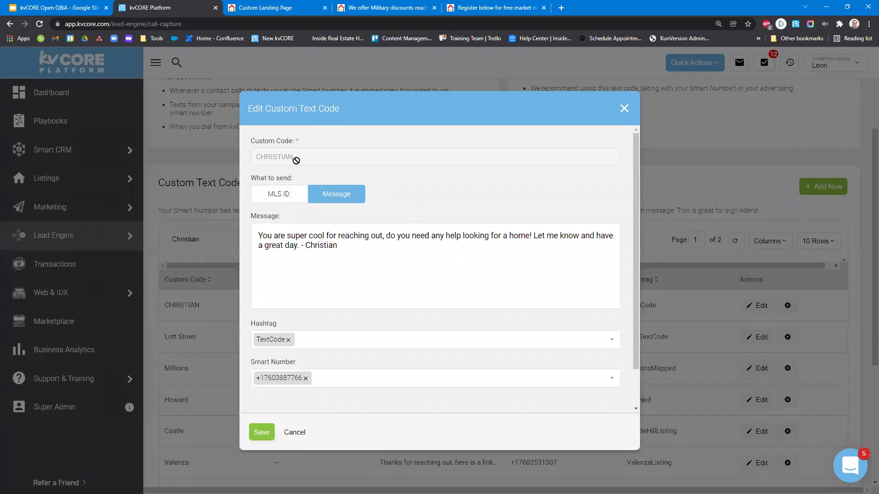
Select the CHRISTIAN code's current reply 'You are super cool for reaching out'.
double_click(297, 161)
left_click_drag(339, 246, 251, 233)
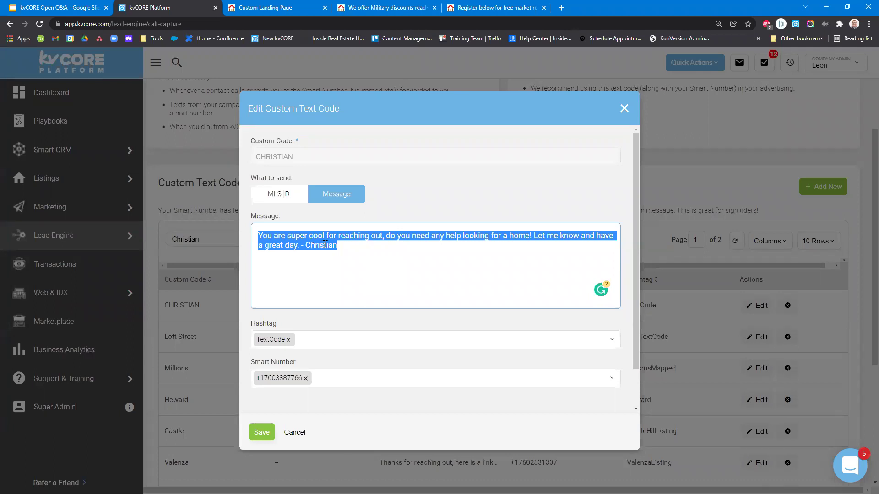
left_click(336, 248)
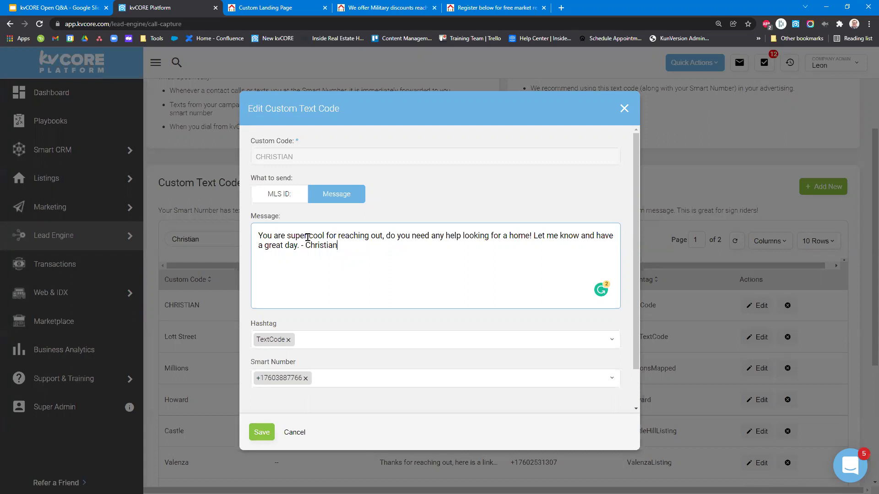
left_click_drag(338, 246, 256, 236)
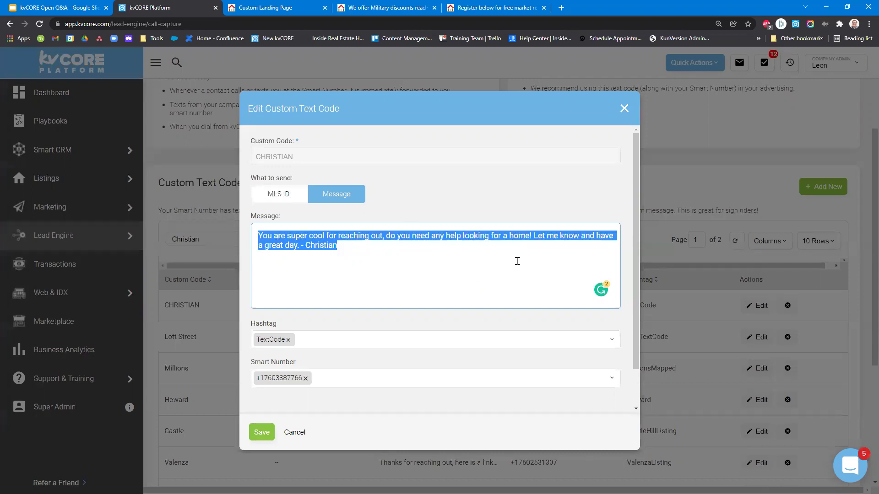
Replace the reply with 'Here is some helpful info for First Time Home Buyers'.
left_click(517, 260)
triple_click(372, 246)
left_click_drag(343, 255, 253, 227)
type("Here is some helpful ")
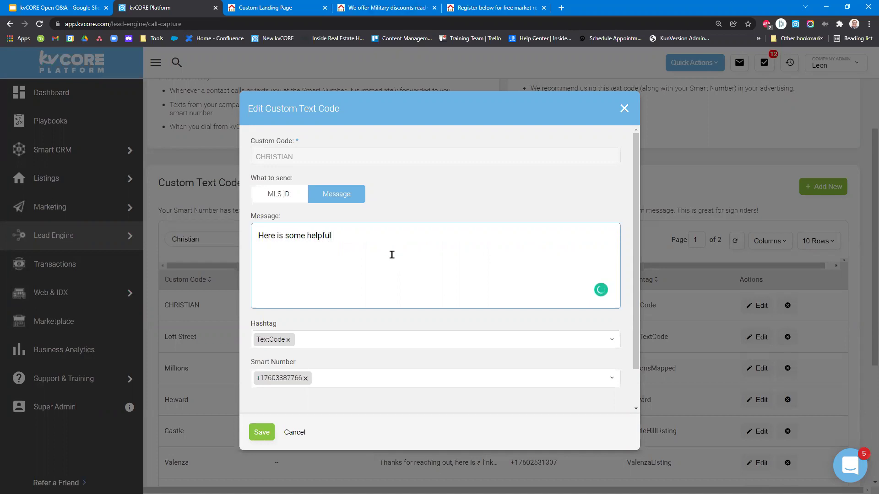
type("info for First Time Home Buyers")
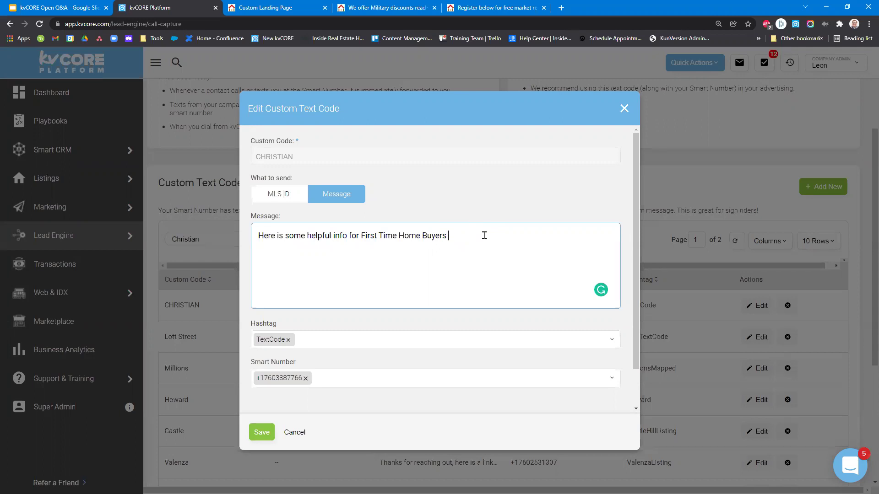
type("(")
left_click(452, 237)
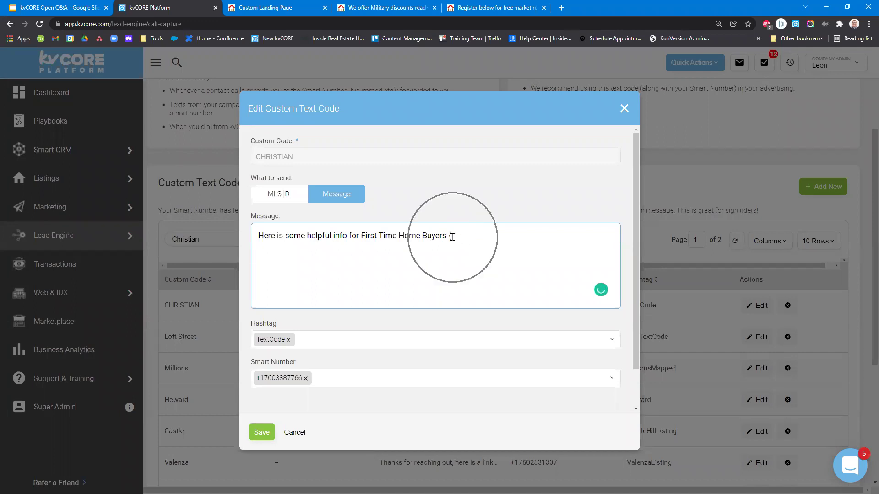
key("shift+Left")
type("{")
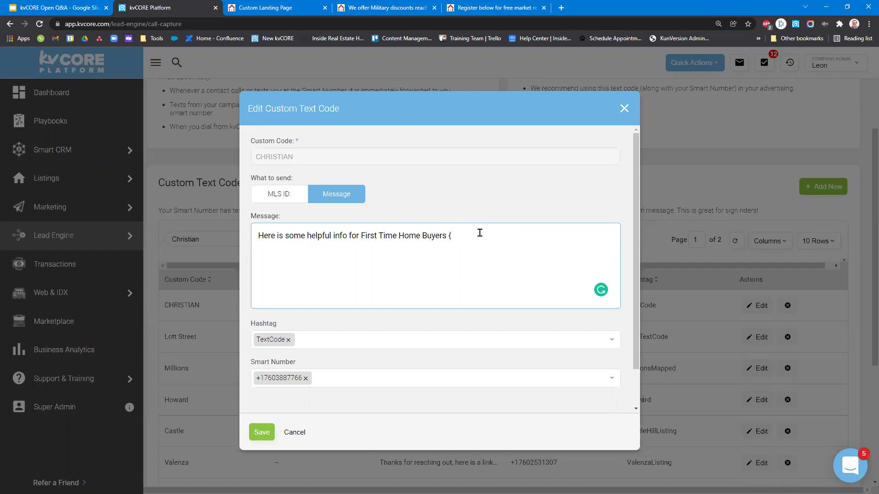
left_click_drag(480, 233, 233, 242)
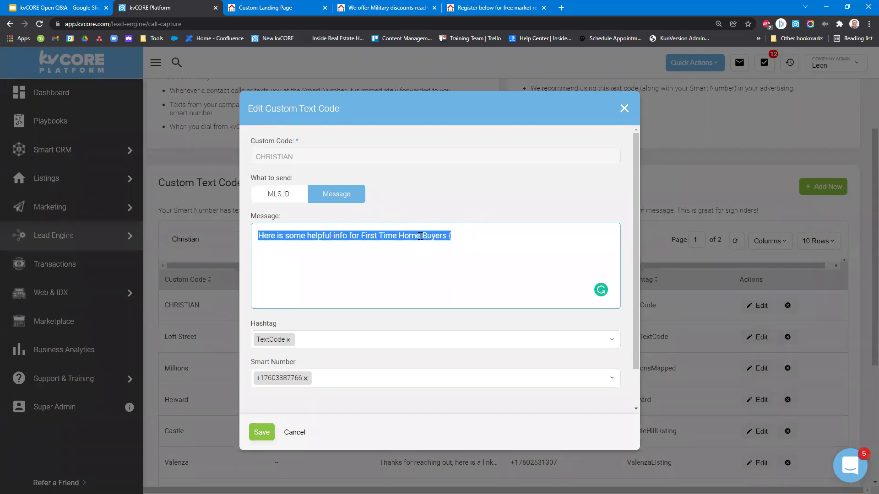
left_click(467, 209)
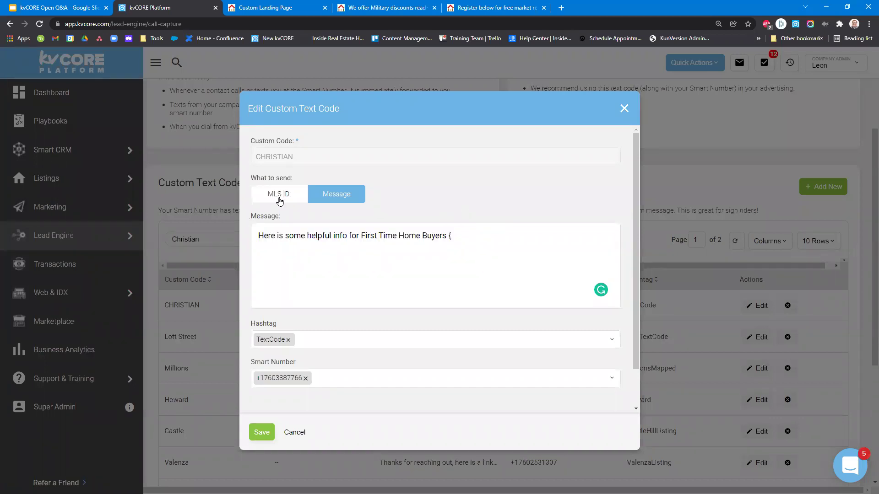
End the message with the - "LINK" placeholder, keeping the text message reply type.
left_click(279, 200)
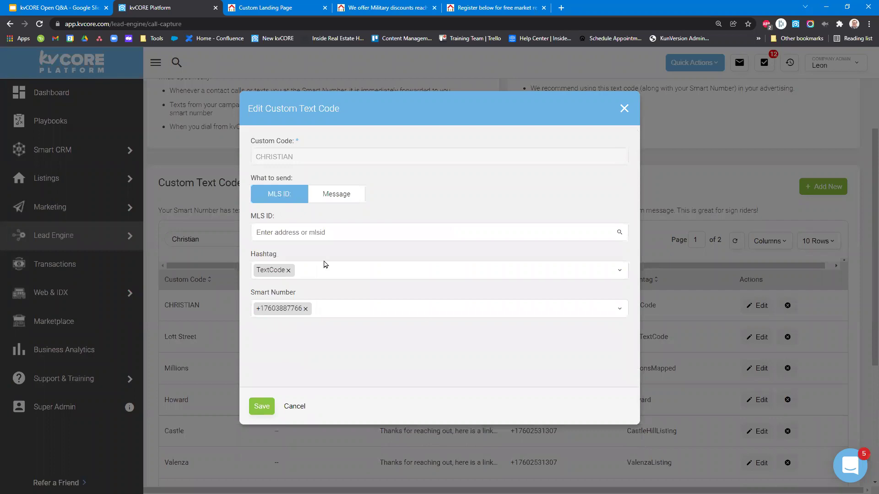
left_click(334, 236)
left_click(356, 198)
left_click_drag(476, 235, 251, 243)
left_click_drag(449, 232, 479, 236)
key("BackSpace")
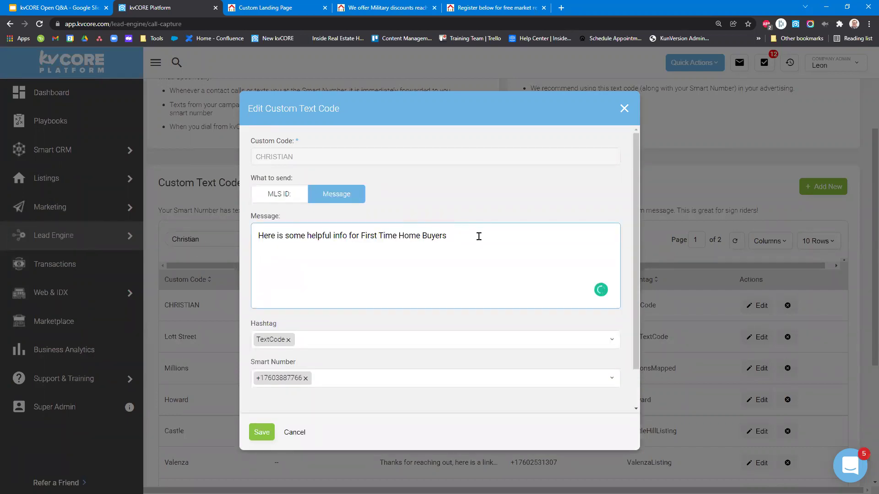
type("- \"LINK")
Review the TextCode hashtag and LINK placeholder, then save the CHRISTIAN code.
scroll(320, 316, "down", 1)
left_click_drag(285, 284, 251, 281)
scroll(410, 329, "up", 1)
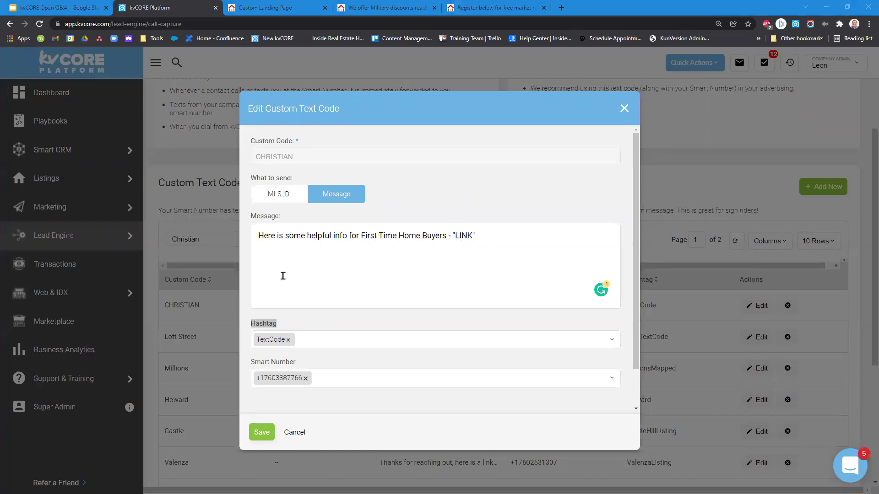
left_click(285, 346)
left_click_drag(456, 235, 471, 235)
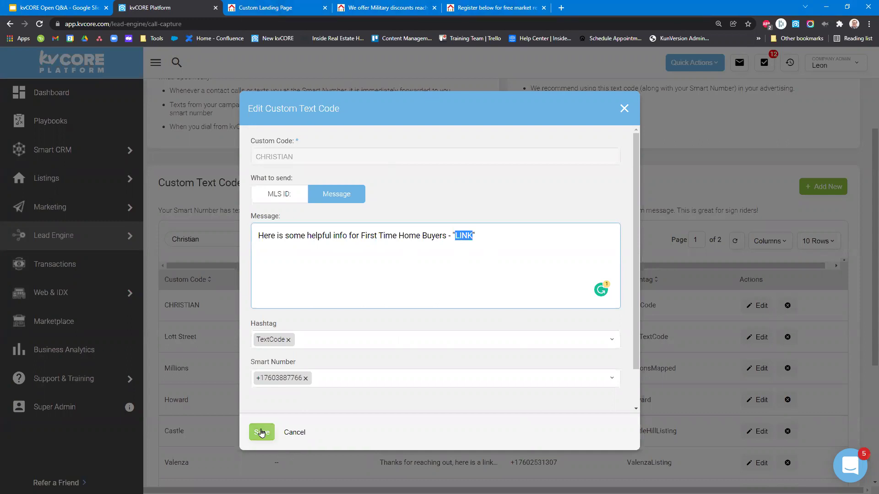
left_click(261, 432)
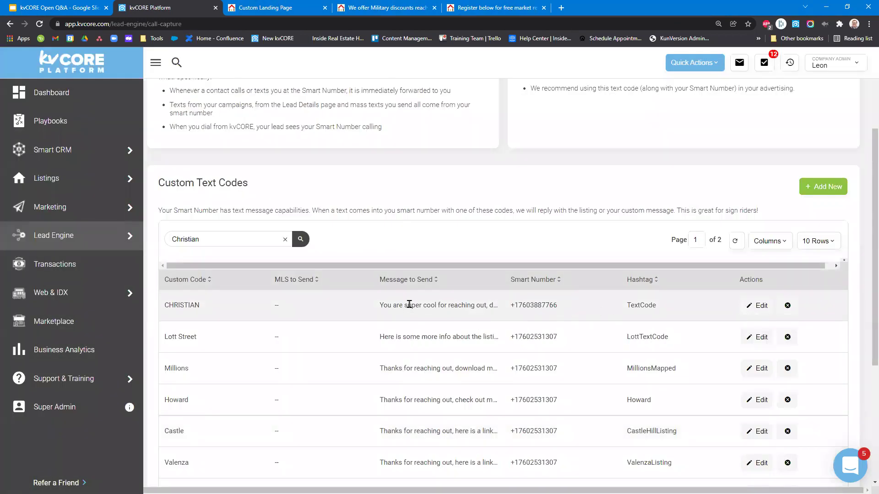
Reload the text codes page and search Custom Text Codes for Christian.
left_click_drag(372, 307, 387, 306)
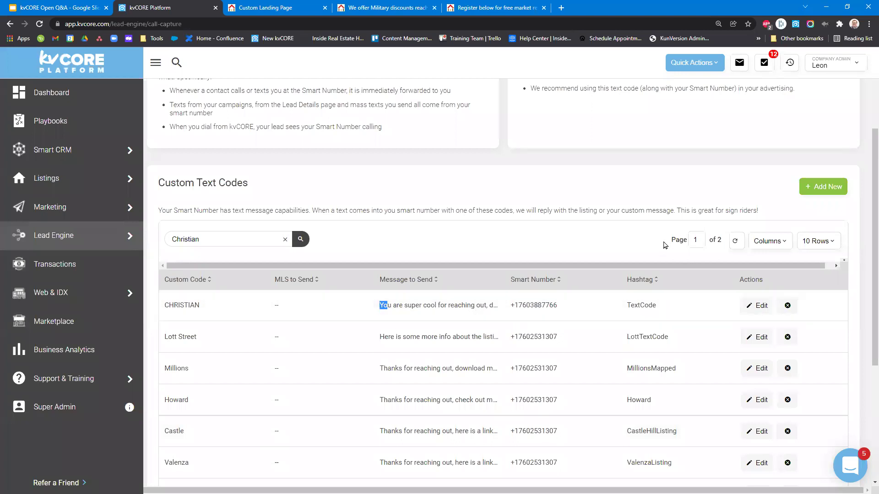
key("F5")
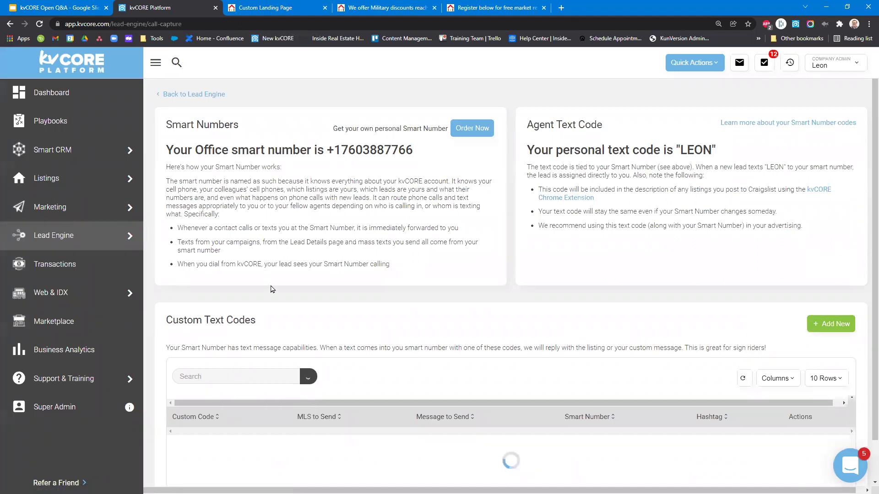
left_click(244, 377)
type("Christin")
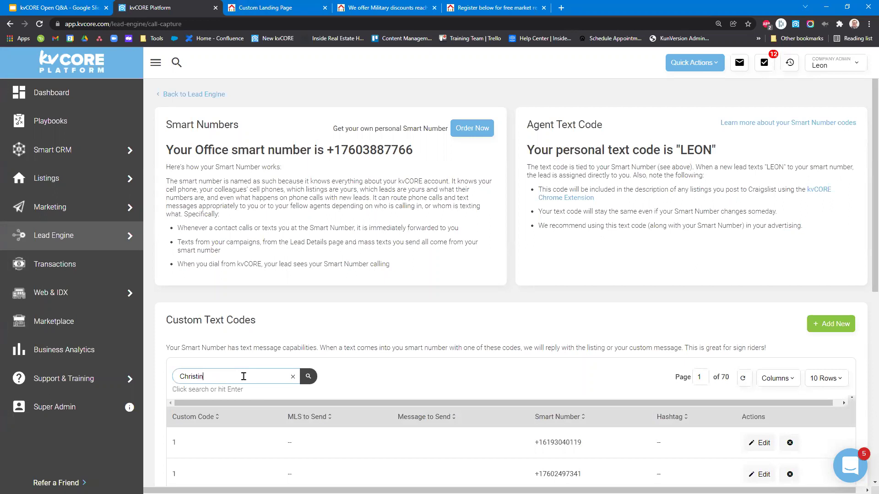
type("an")
key("Return")
scroll(672, 371, "down", 7)
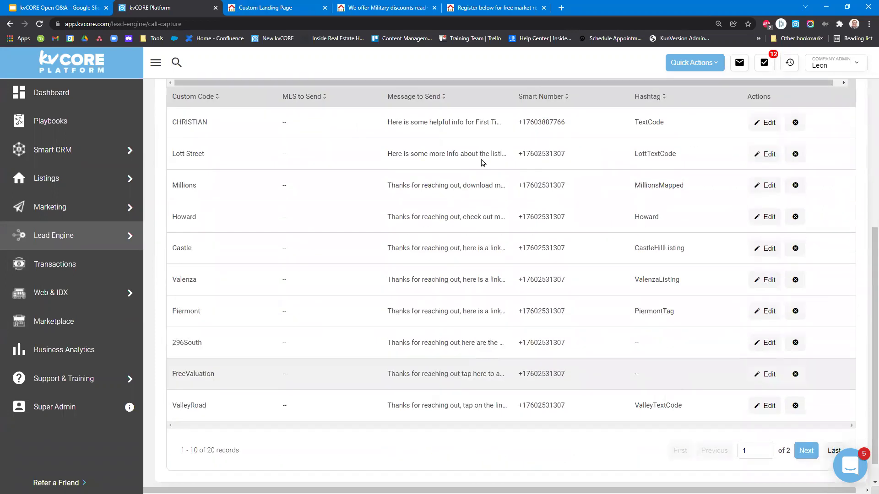
scroll(686, 220, "up", 2)
Check the CHRISTIAN row's updated message, then return to the Custom Landing Page tab.
left_click_drag(699, 221, 377, 221)
left_click(407, 216)
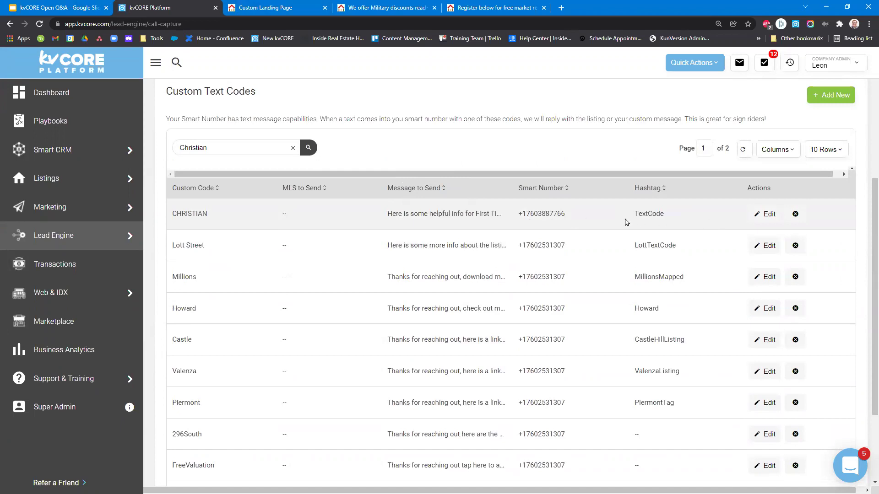
left_click_drag(566, 214, 522, 214)
scroll(586, 242, "up", 1)
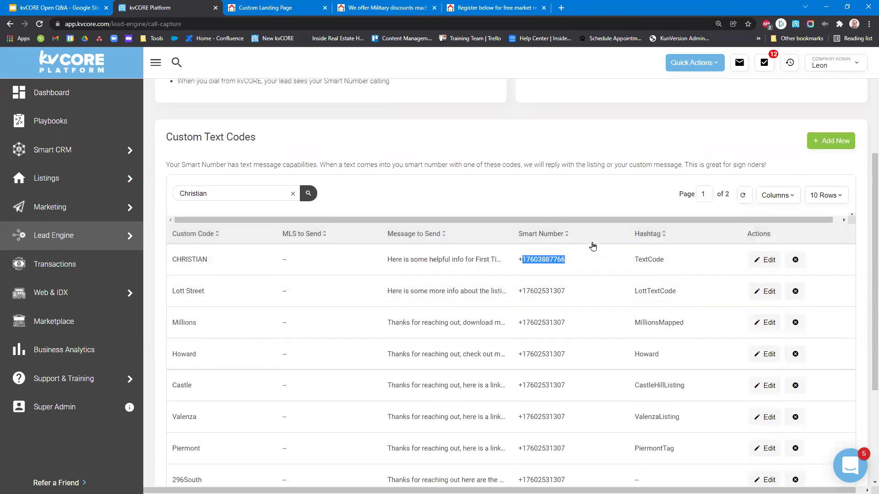
left_click_drag(224, 264, 172, 260)
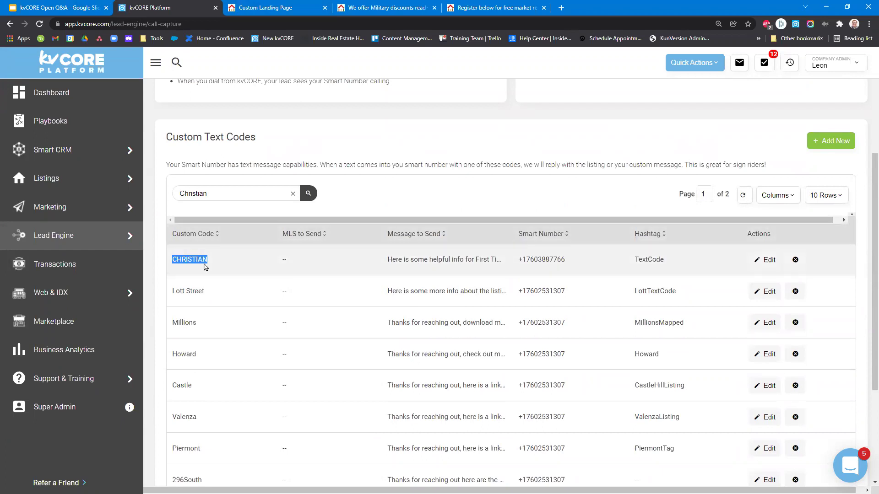
left_click(288, 6)
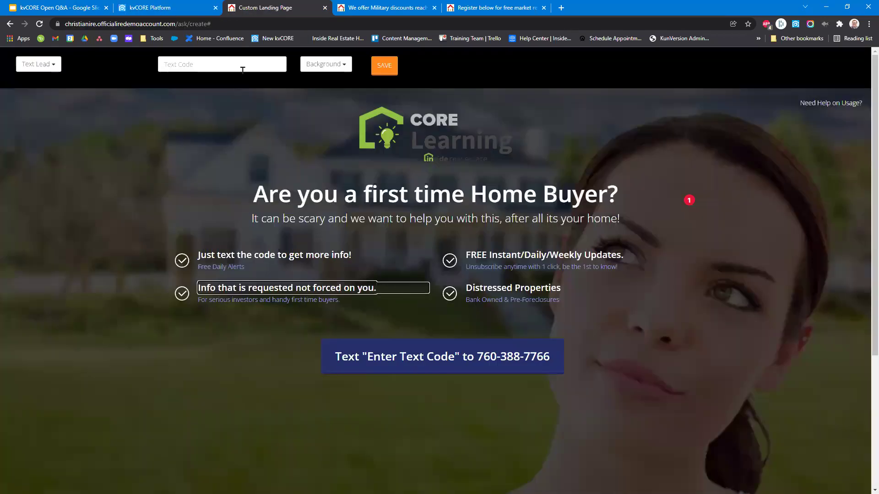
Set the landing page's Text Code to CHRISTIAN, correcting the typos.
left_click(183, 64)
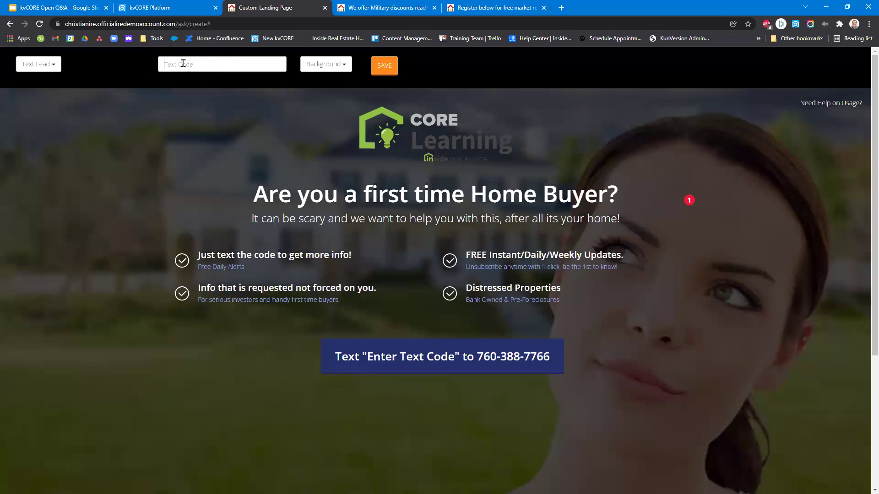
type("CHRISTIASN")
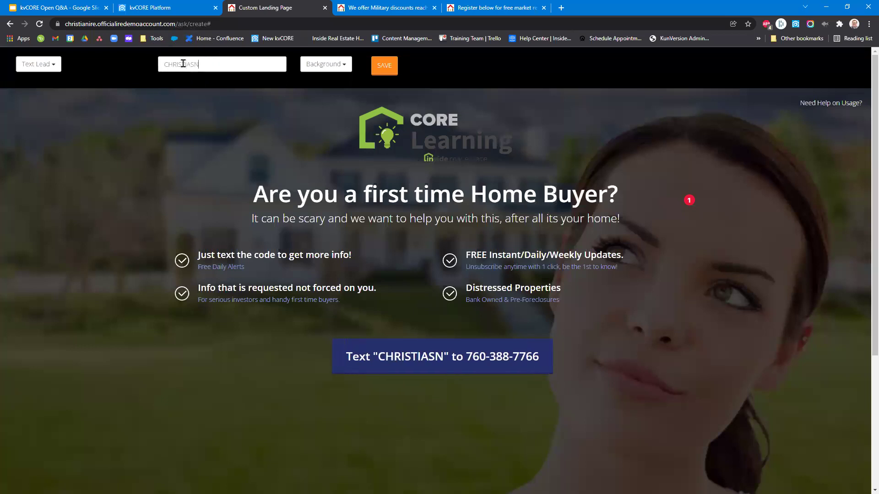
key("BackSpace")
key("BackSpace")
type("n")
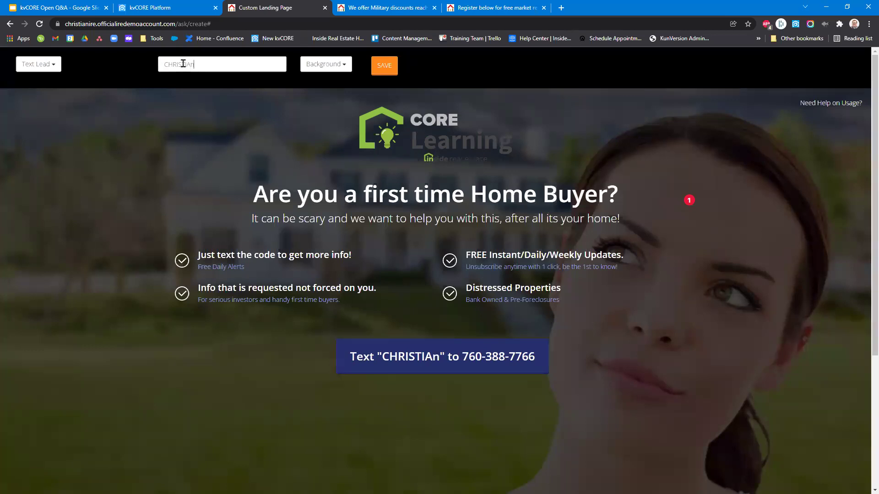
key("BackSpace")
type("N")
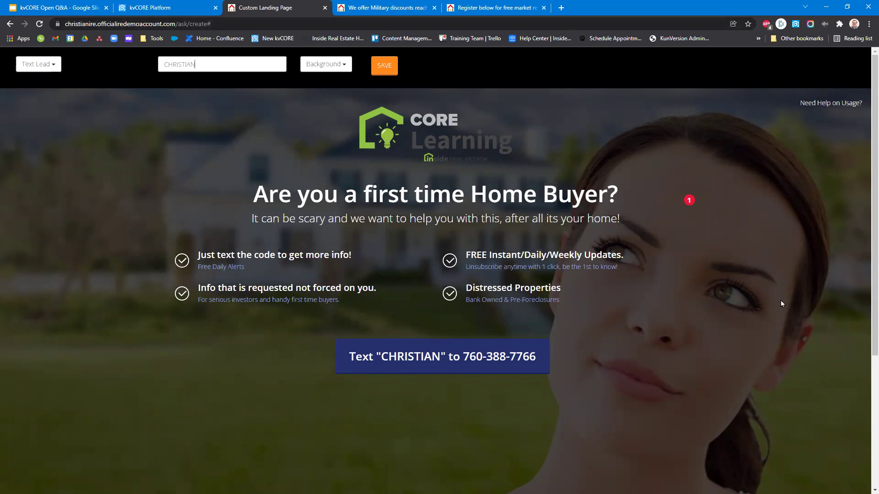
left_click(336, 65)
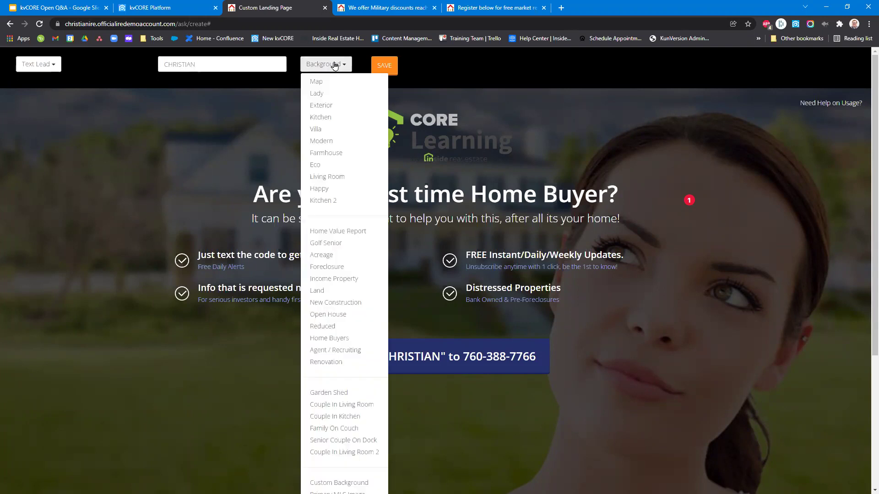
Try the Map and Reduced backgrounds, settle on Home Buyers, then choose Custom Background.
left_click(336, 83)
left_click(311, 64)
left_click(346, 326)
left_click(334, 65)
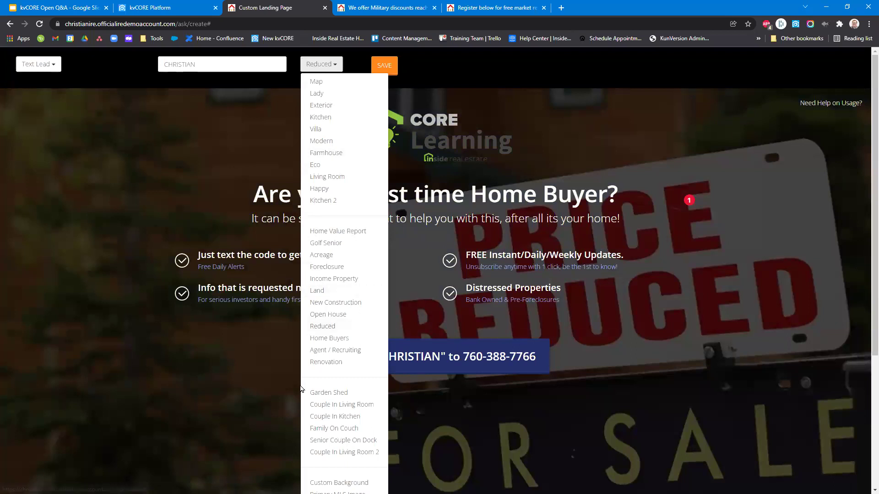
left_click(329, 338)
left_click(322, 65)
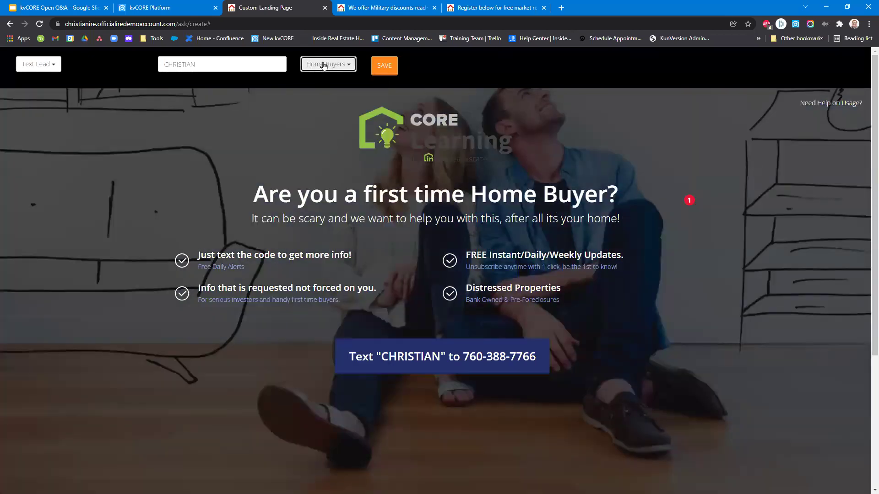
scroll(335, 312, "down", 4)
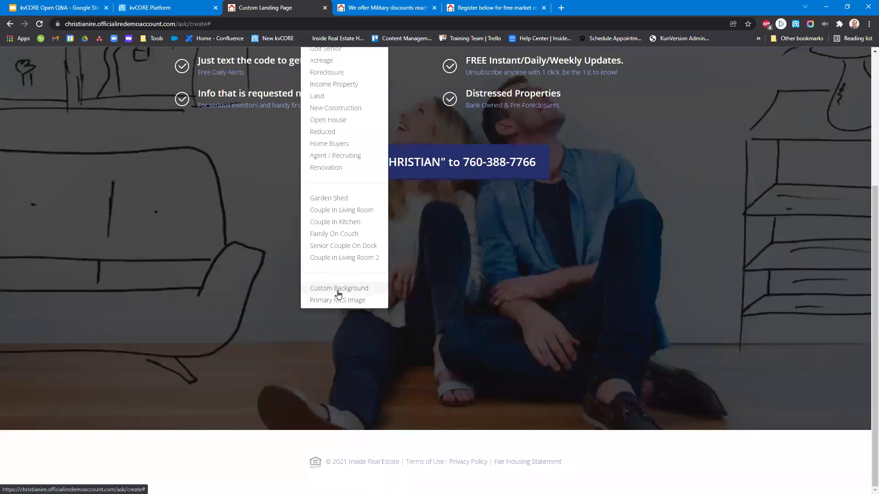
left_click(338, 289)
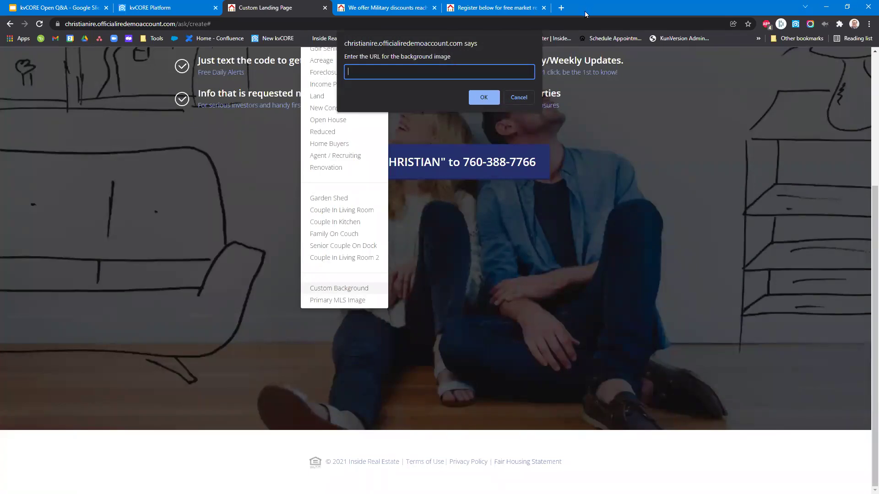
Search Google for 'photobucket' in a new browser tab.
left_click(561, 8)
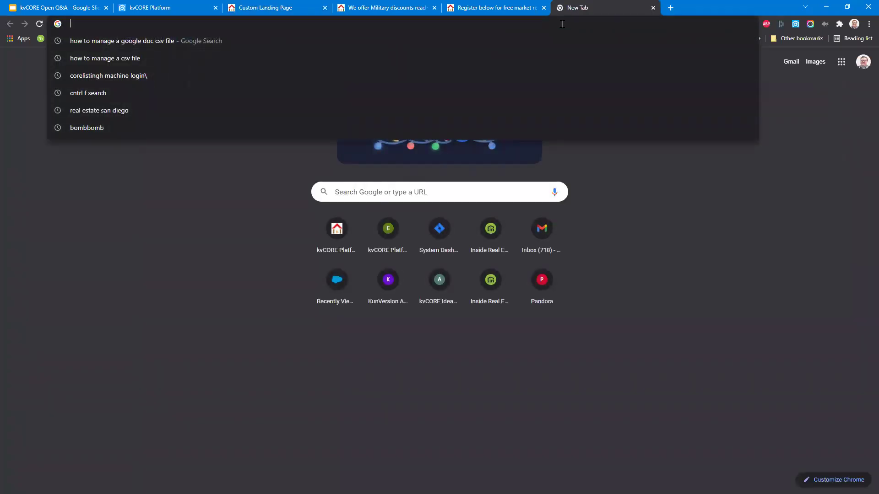
type("photobucket")
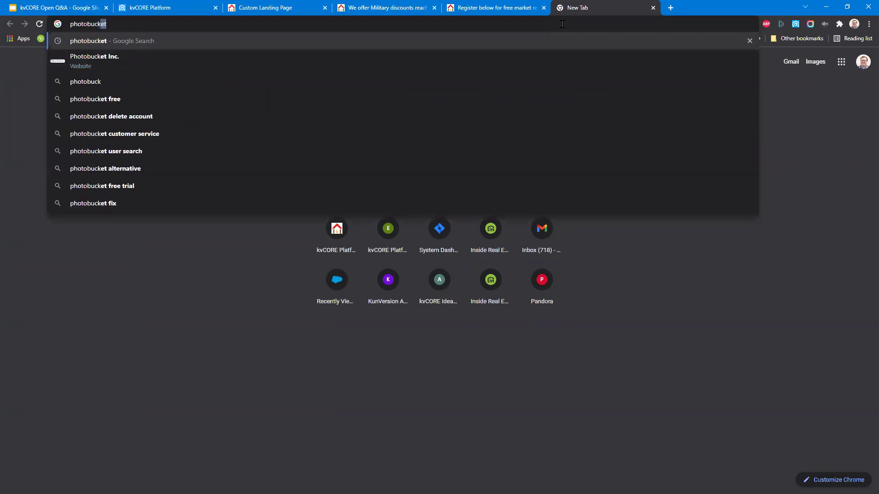
key("Return")
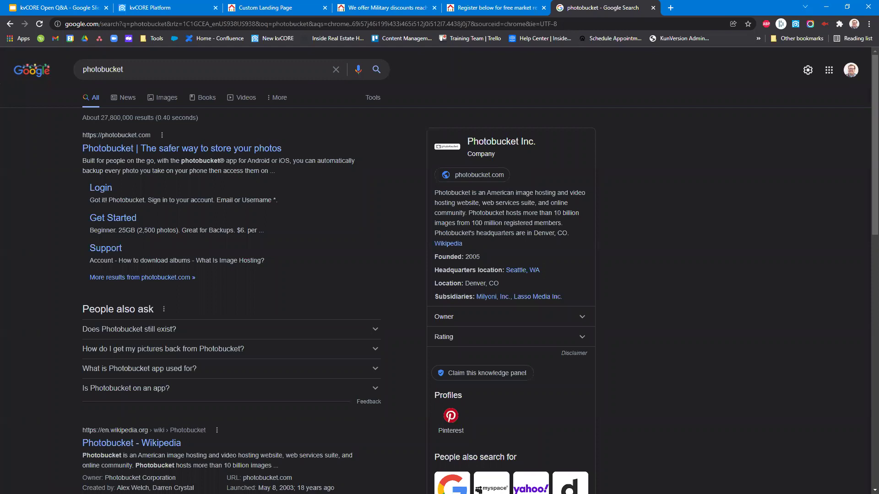
left_click(163, 150)
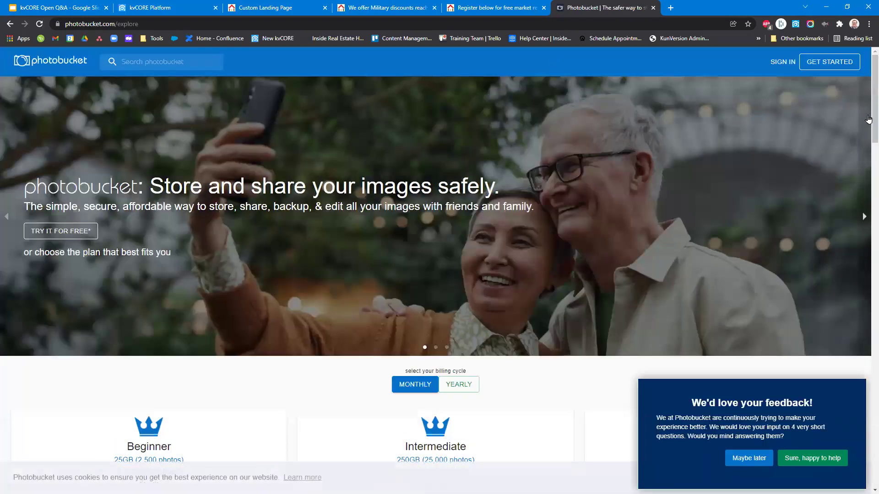
scroll(866, 94, "down", 1)
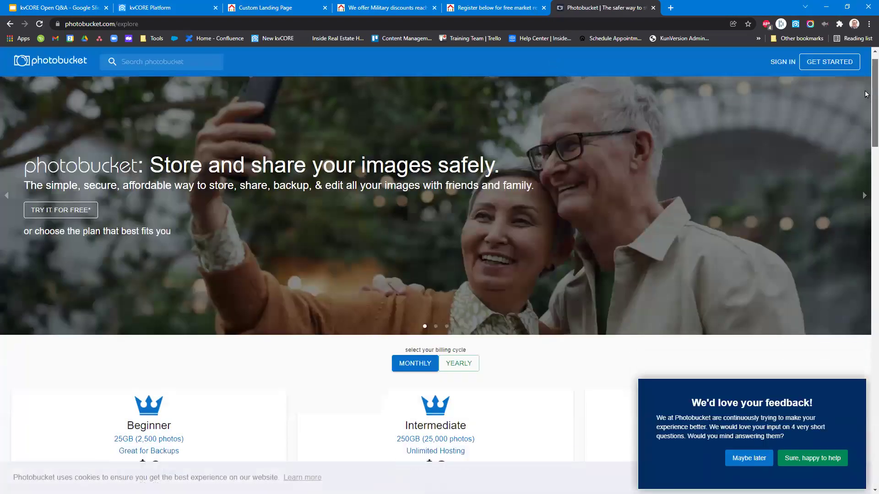
scroll(865, 95, "down", 6)
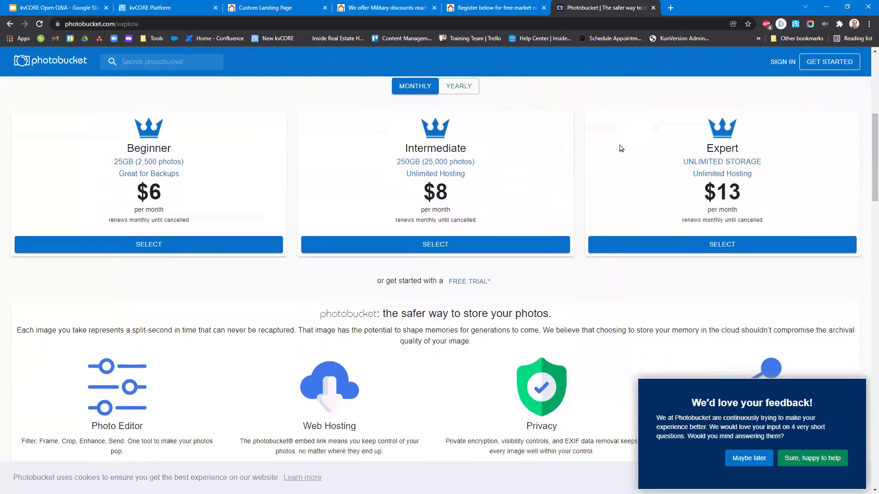
scroll(685, 300, "down", 12)
scroll(686, 300, "down", 10)
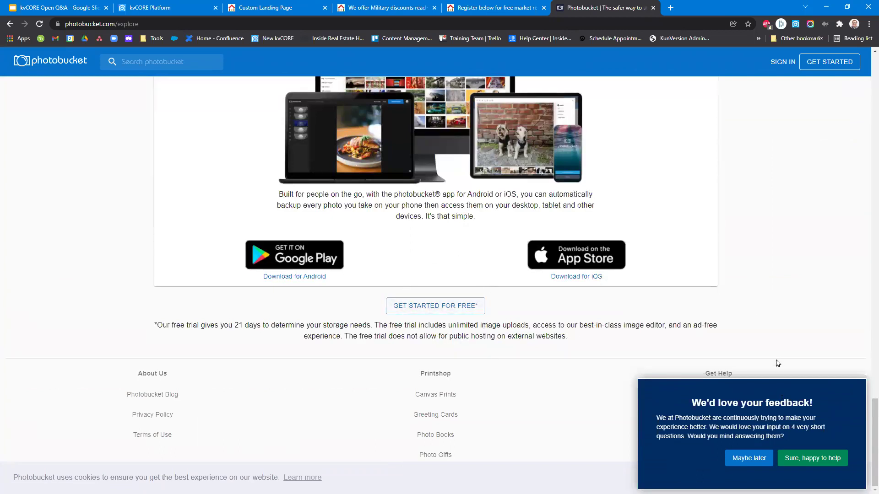
key("alt+Left")
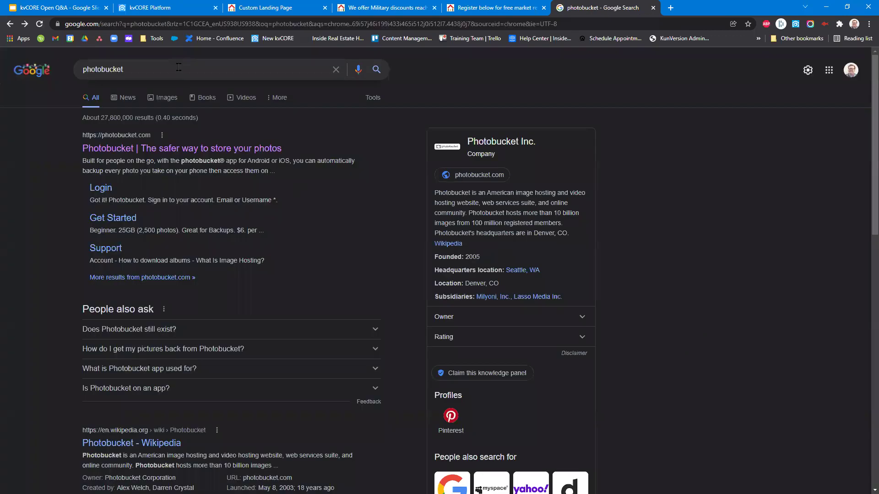
Search for Imgur, sign in, and open the account's uploaded images.
double_click(178, 67)
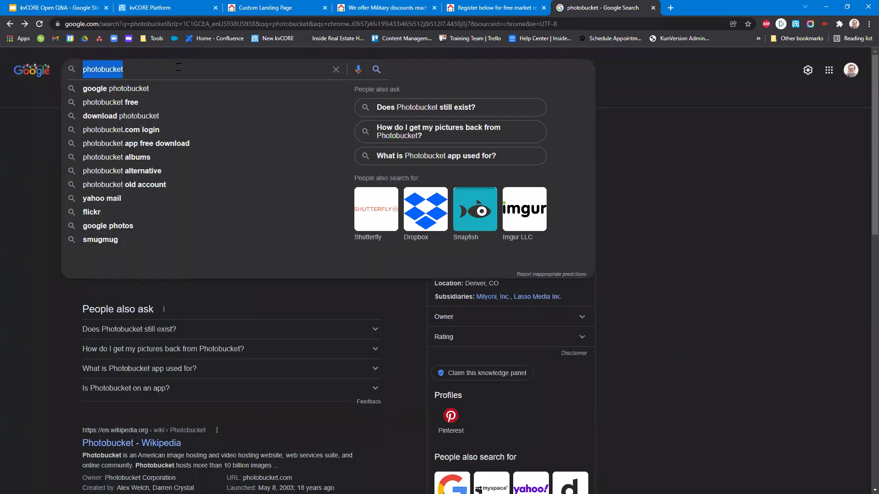
type("Imgur")
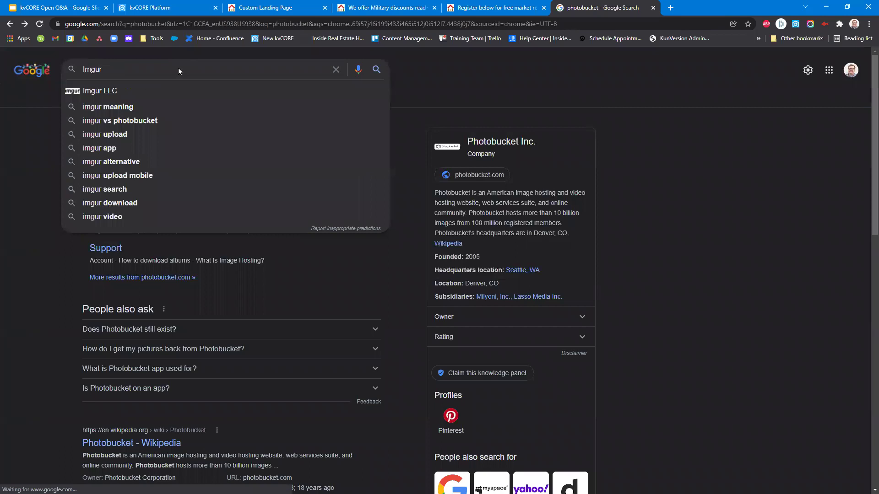
key("Return")
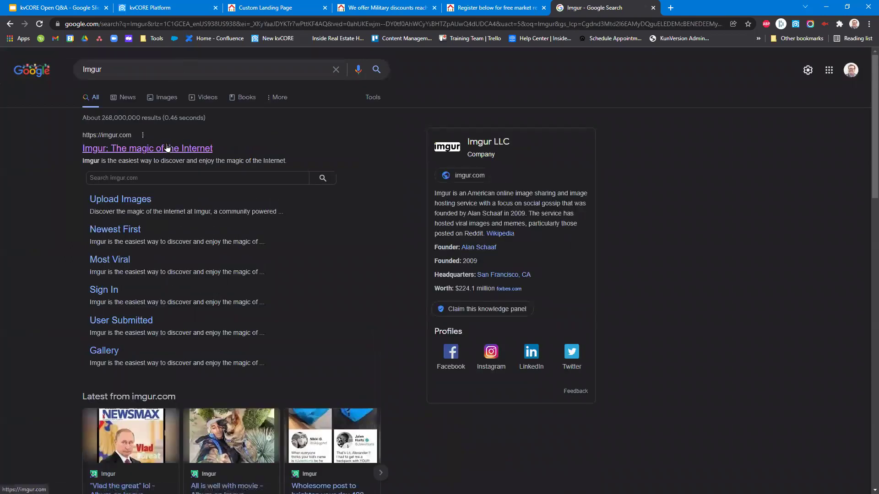
left_click(167, 147)
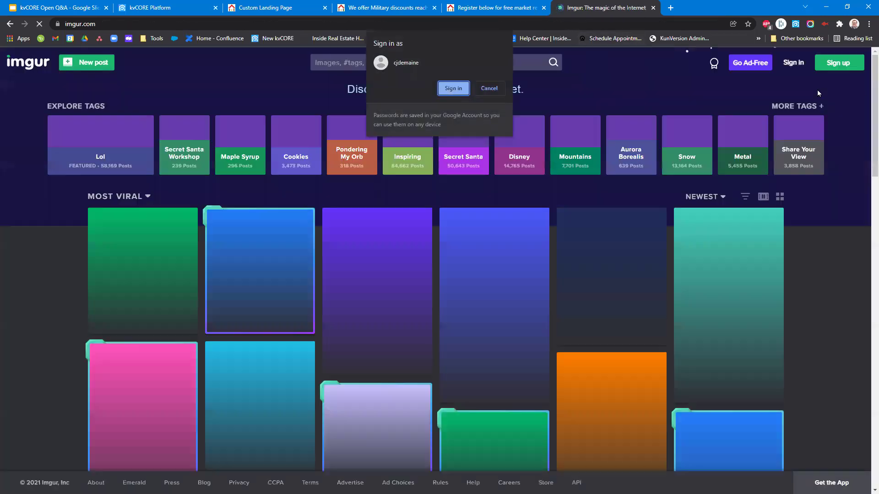
key("Return")
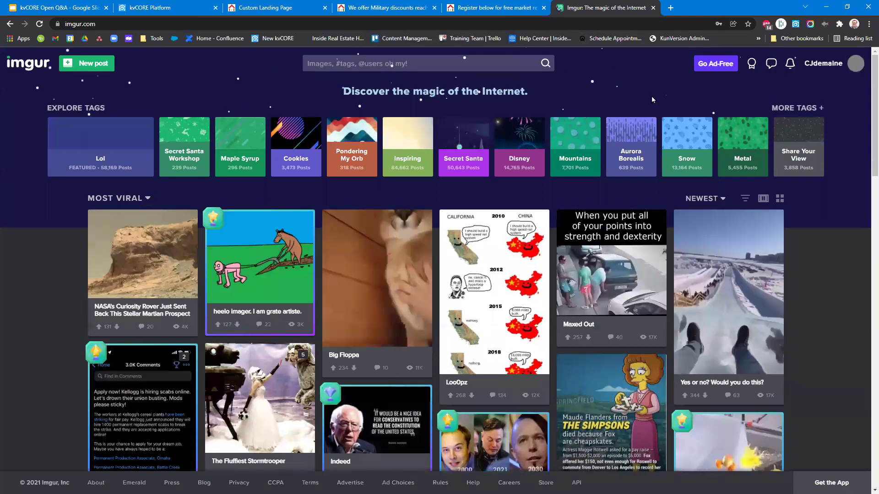
left_click(853, 64)
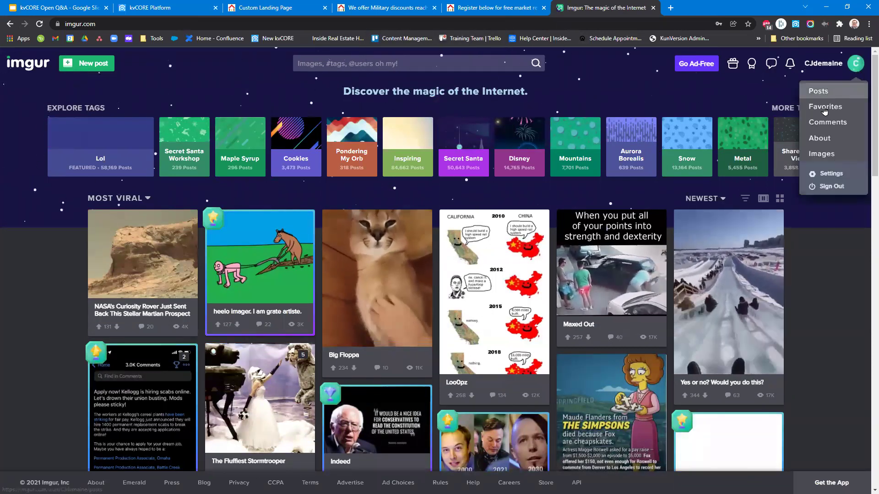
left_click(825, 157)
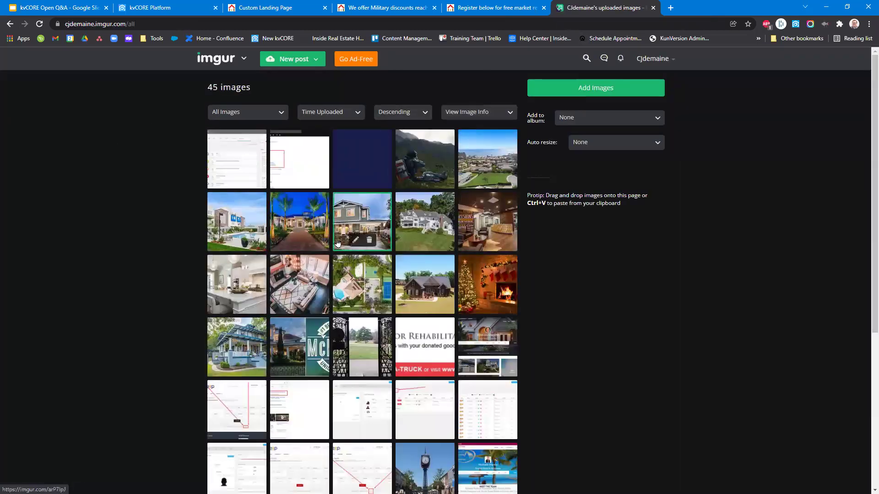
Open the aerial coastal-town photo's details page on Imgur.
left_click(479, 150)
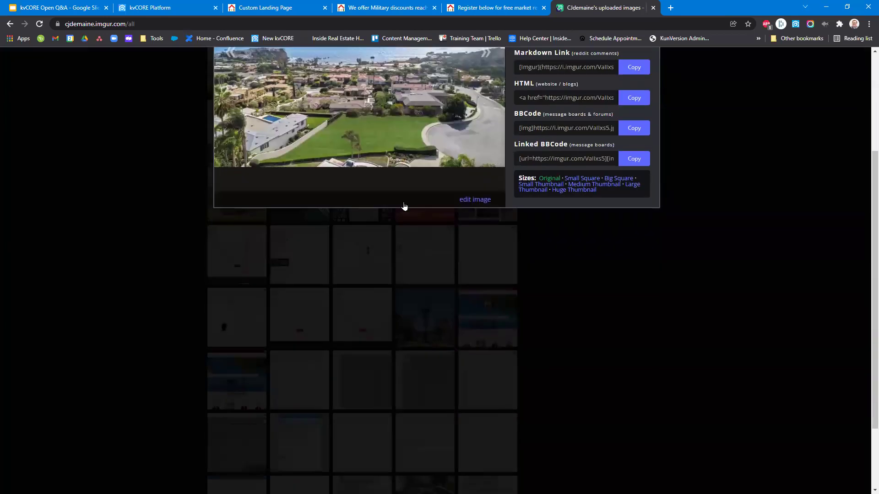
scroll(402, 214, "down", 3)
scroll(314, 134, "up", 2)
scroll(315, 134, "up", 2)
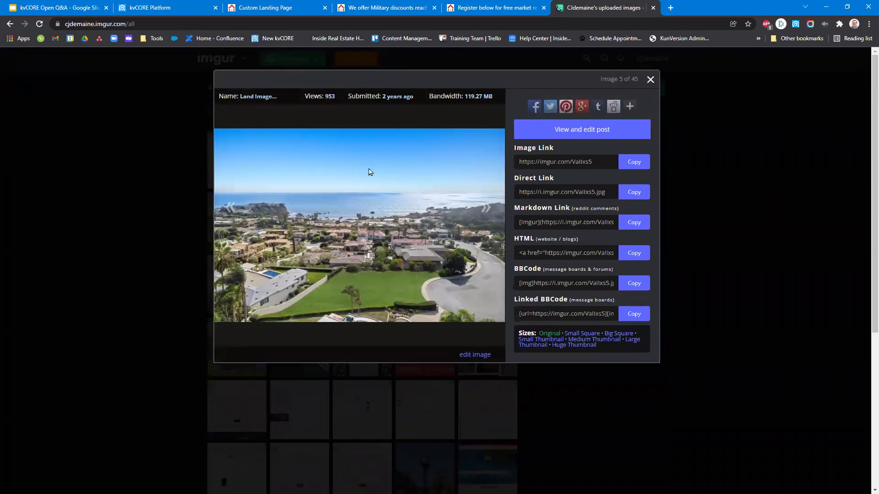
double_click(124, 24)
left_click_drag(164, 24, 64, 24)
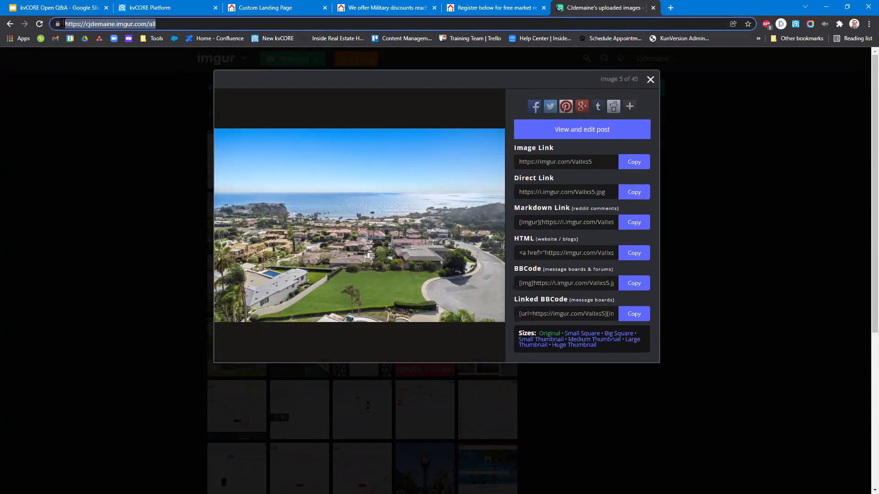
left_click(357, 118)
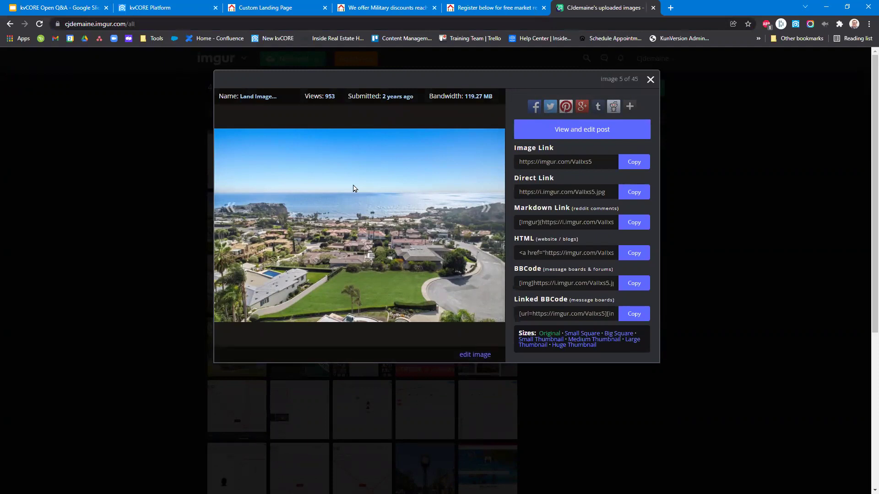
Open the photo in its own tab and copy its direct link i.imgur.com/Vallxs5.jpg.
right_click(352, 188)
left_click(361, 191)
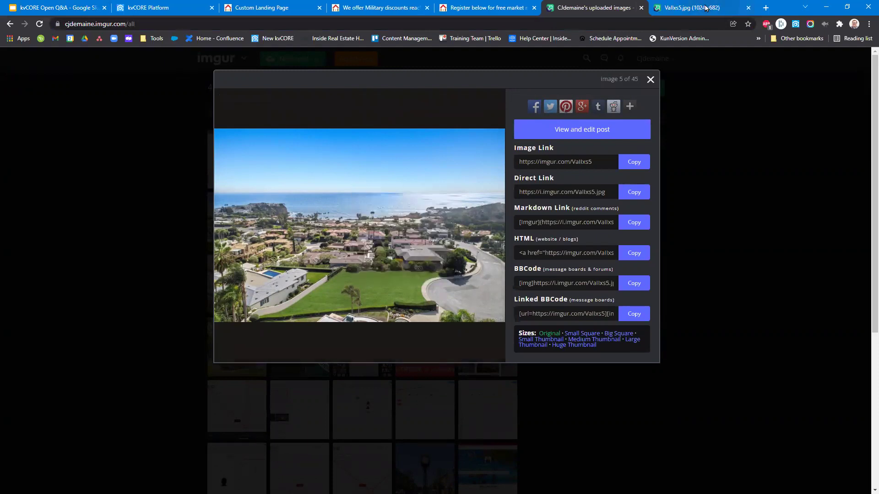
left_click(705, 8)
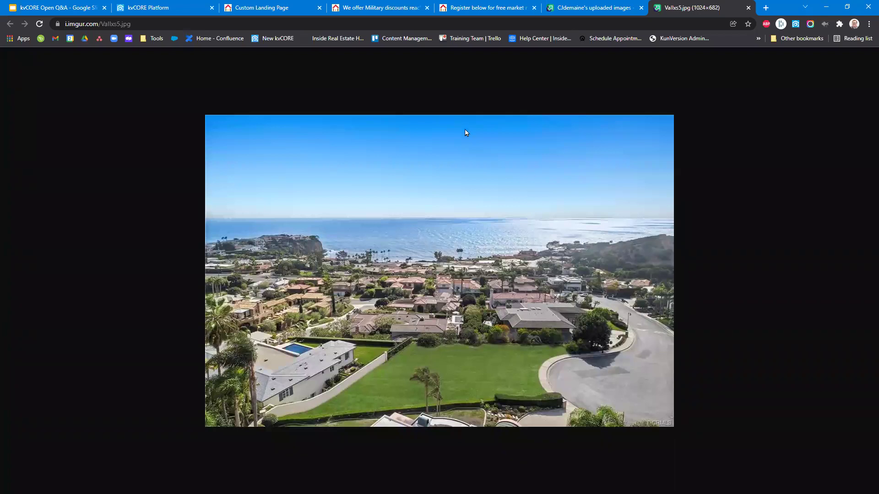
left_click(136, 24)
right_click(96, 26)
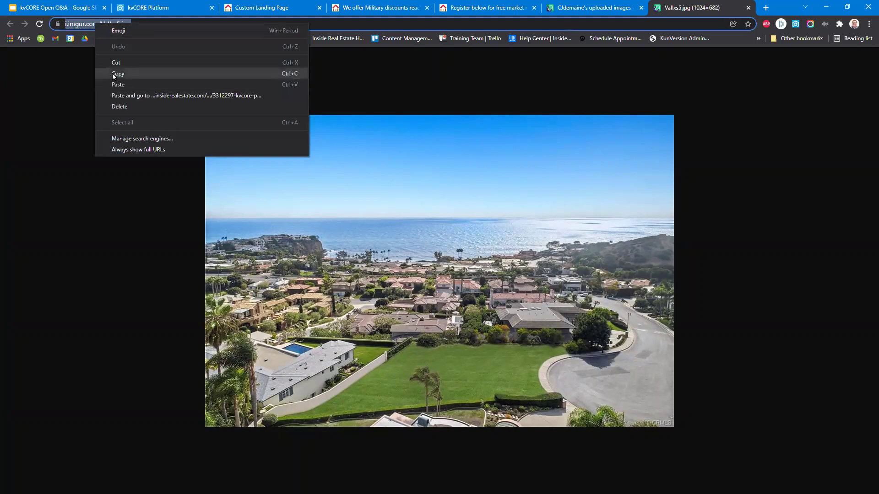
left_click(113, 74)
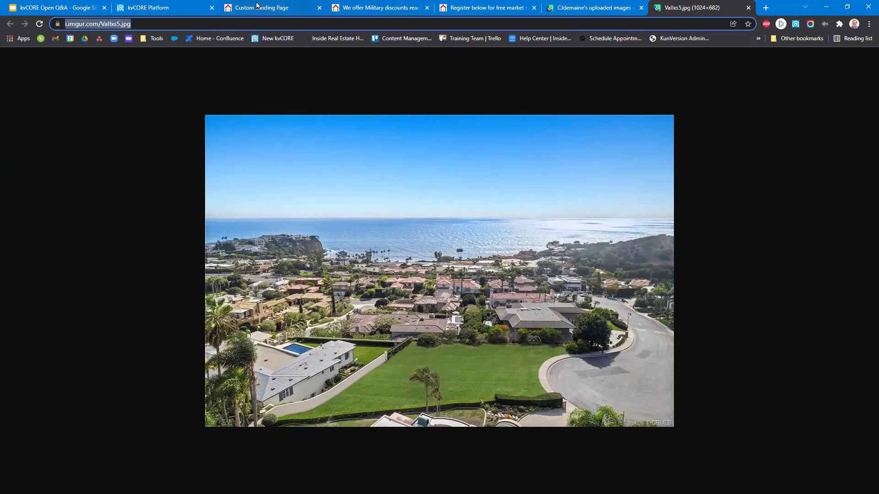
left_click(256, 6)
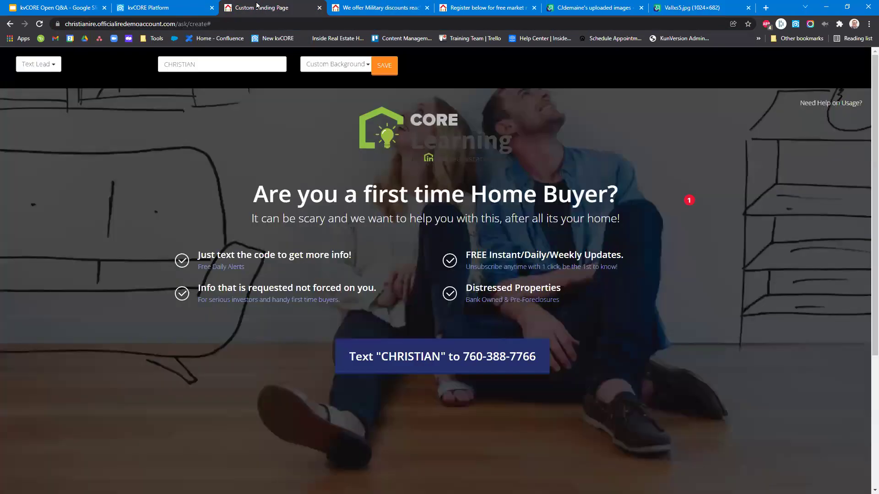
Set the landing page's Custom Background to the pasted Imgur photo URL.
left_click(331, 65)
left_click(339, 483)
key("ctrl+v")
left_click(484, 97)
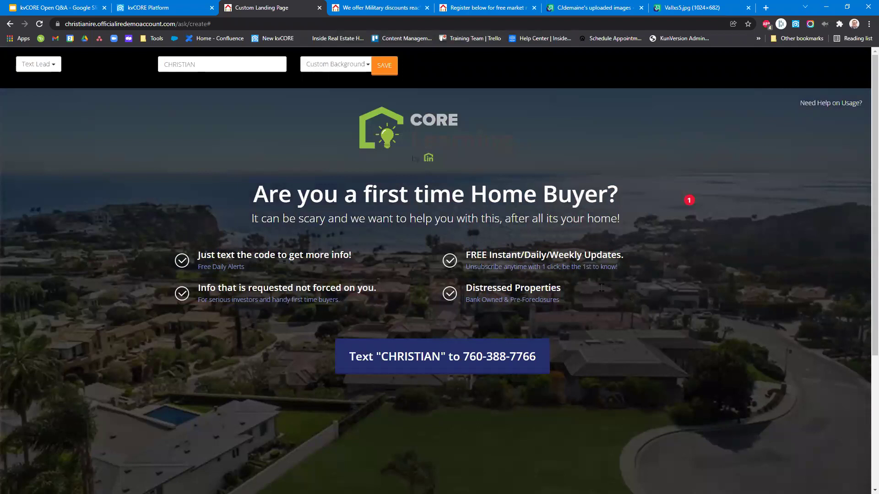
scroll(282, 310, "down", 4)
scroll(281, 310, "up", 4)
Save the finished first-time home buyer landing page.
left_click(386, 66)
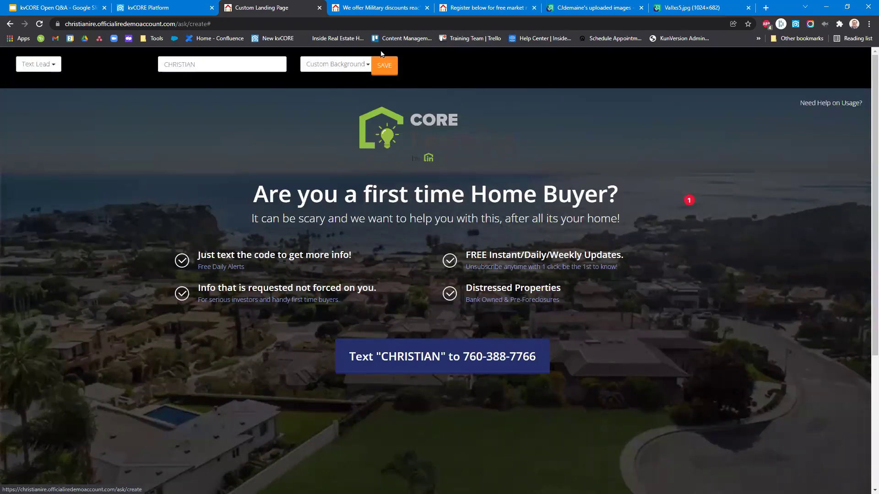
left_click(387, 68)
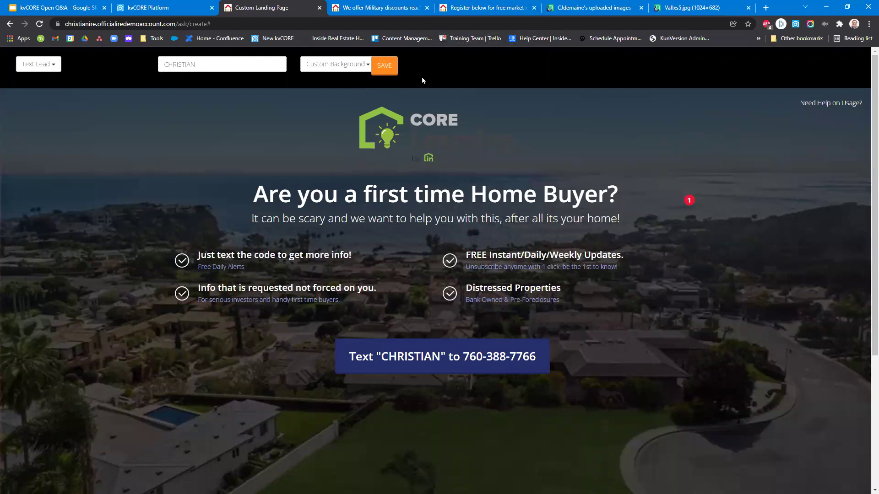
left_click(388, 77)
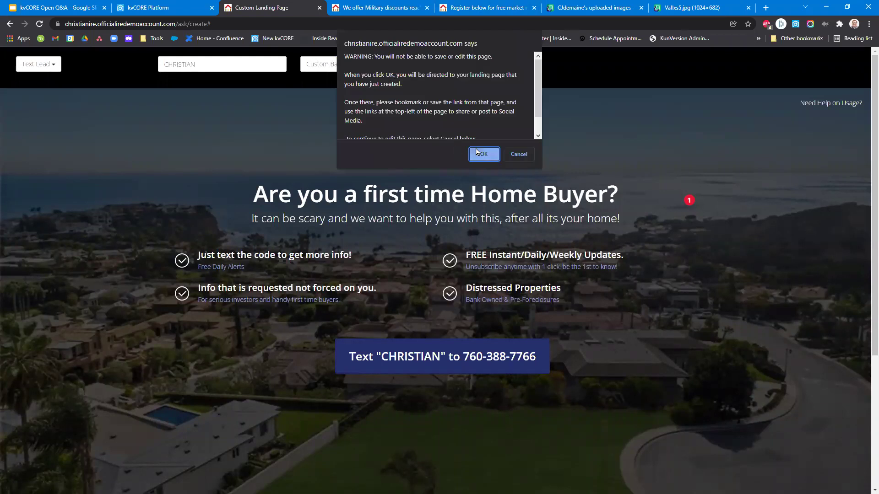
Open the published landing page and bookmark it in the Other bookmarks folder.
left_click(477, 152)
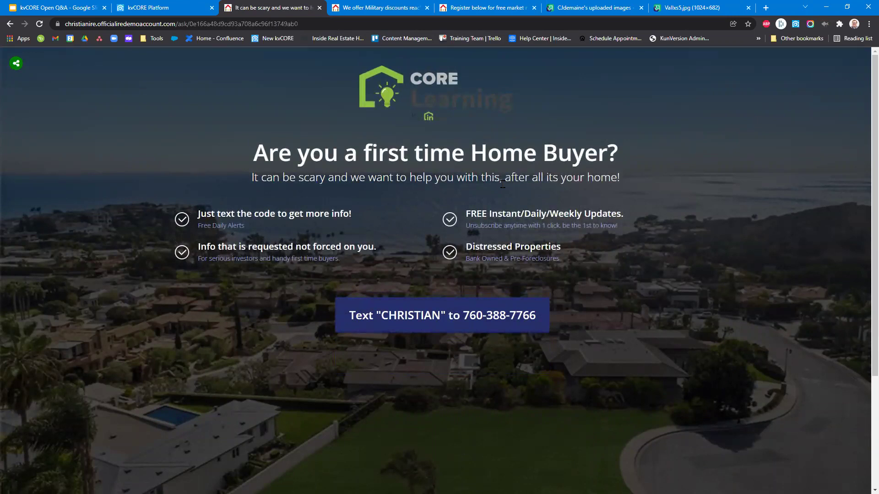
left_click(746, 25)
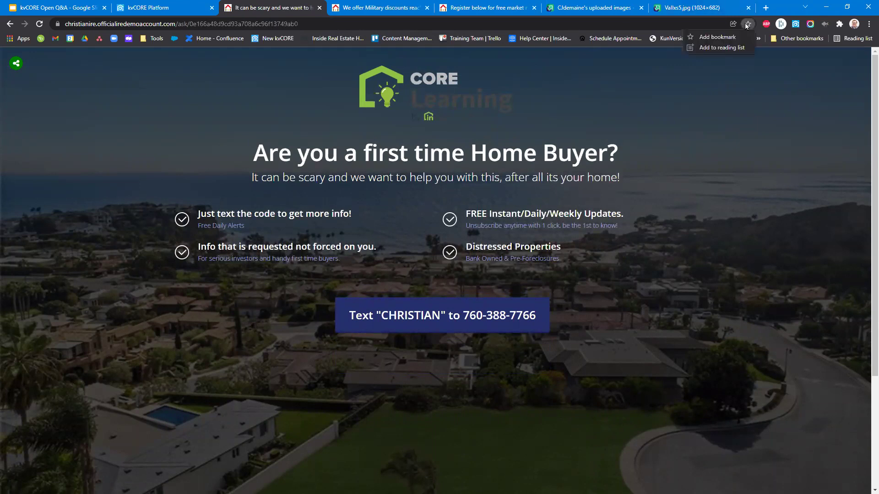
left_click(717, 36)
left_click(671, 83)
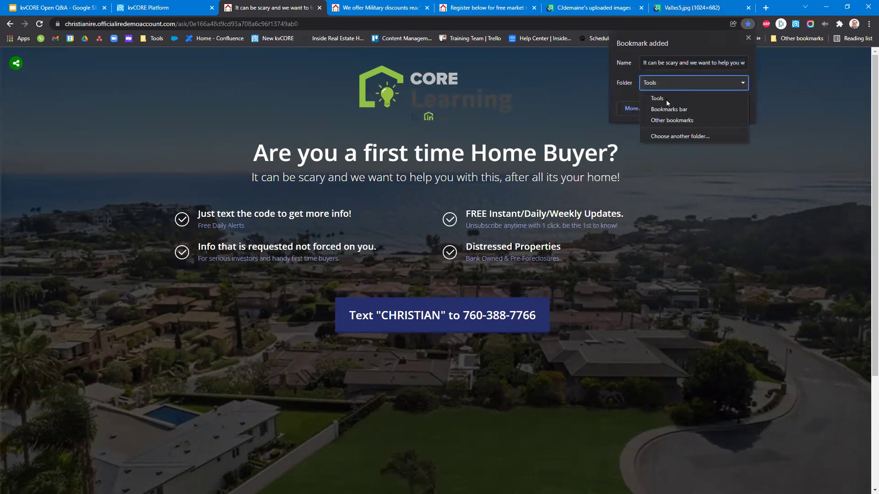
left_click(677, 118)
left_click(688, 107)
Check the Other bookmarks list, then highlight the page's headline and subtitle text.
left_click(798, 38)
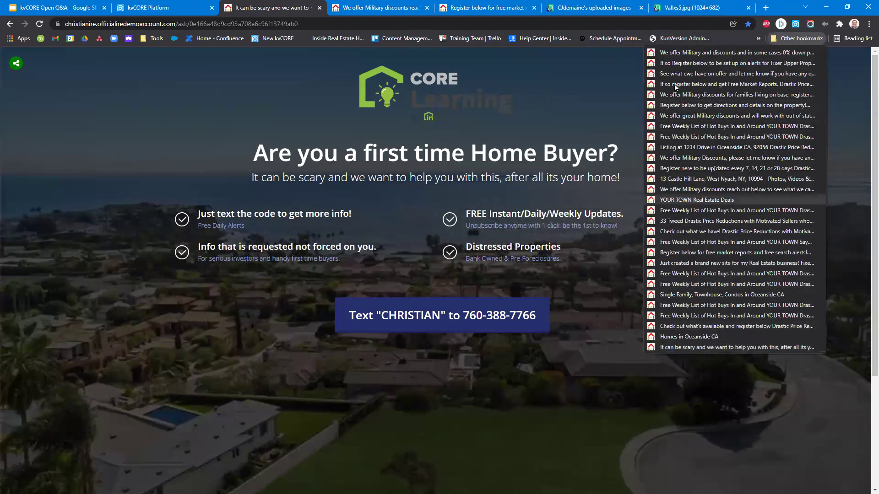
left_click(173, 165)
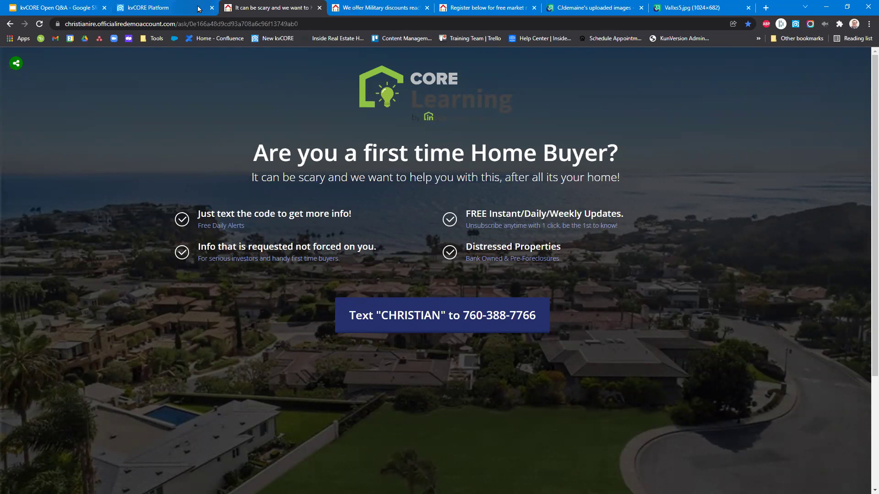
left_click_drag(251, 154, 413, 333)
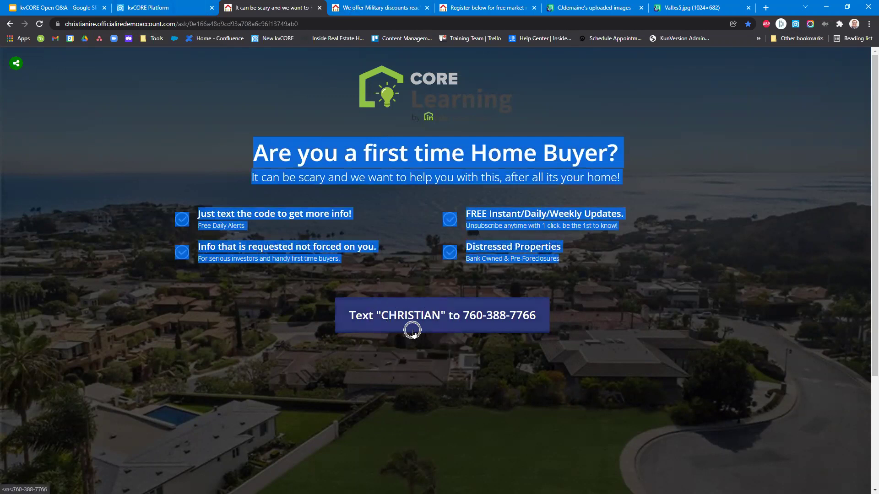
left_click(165, 7)
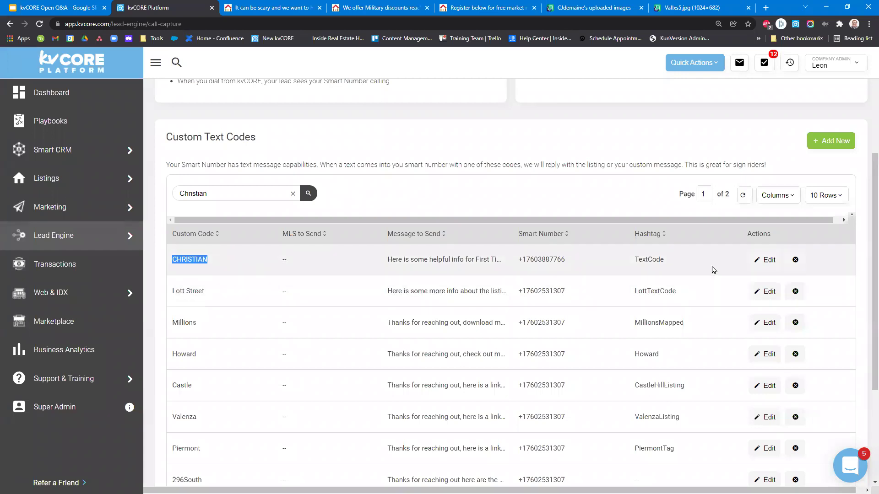
Review the CHRISTIAN code's message and LINK placeholder, close the editor, and return to Lead Engine.
left_click(759, 261)
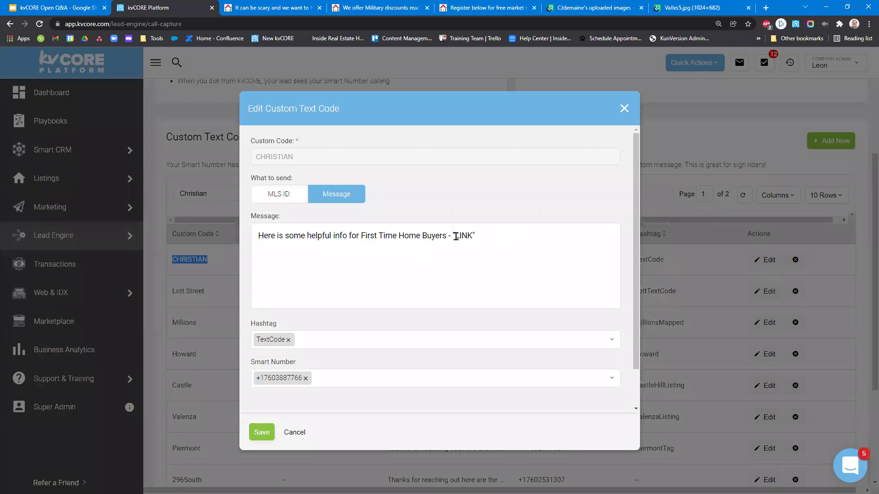
left_click_drag(449, 237, 479, 237)
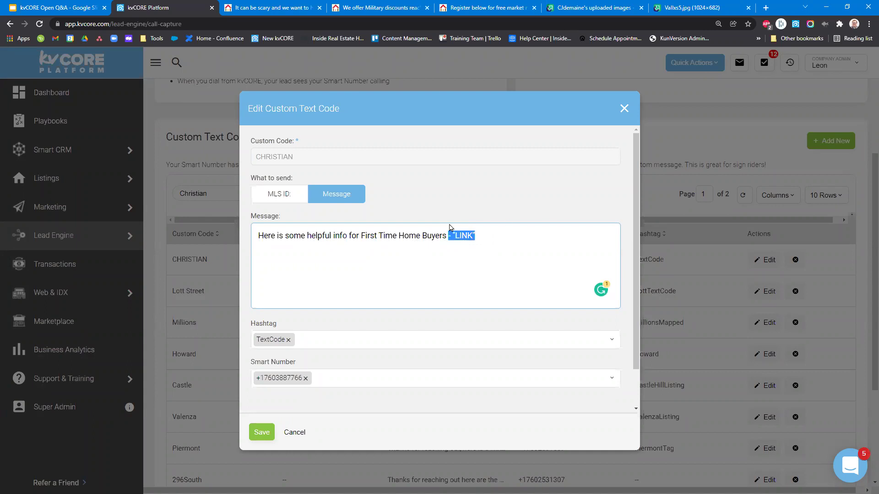
double_click(351, 234)
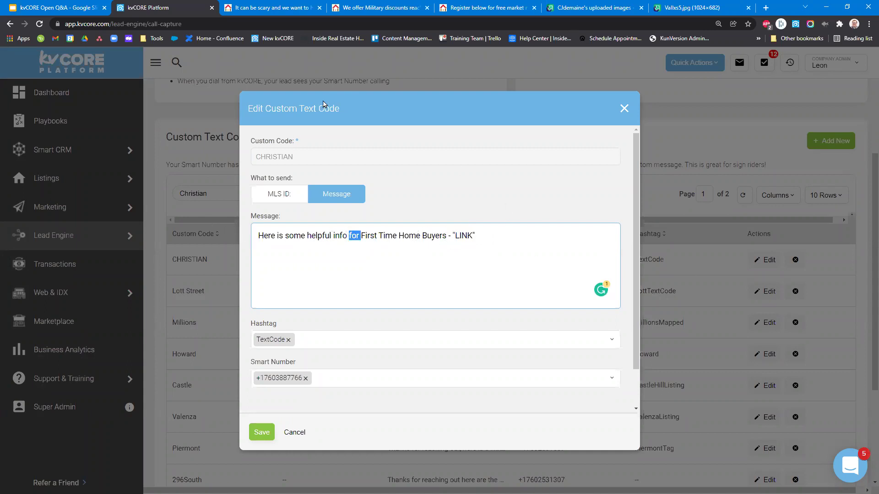
left_click(624, 108)
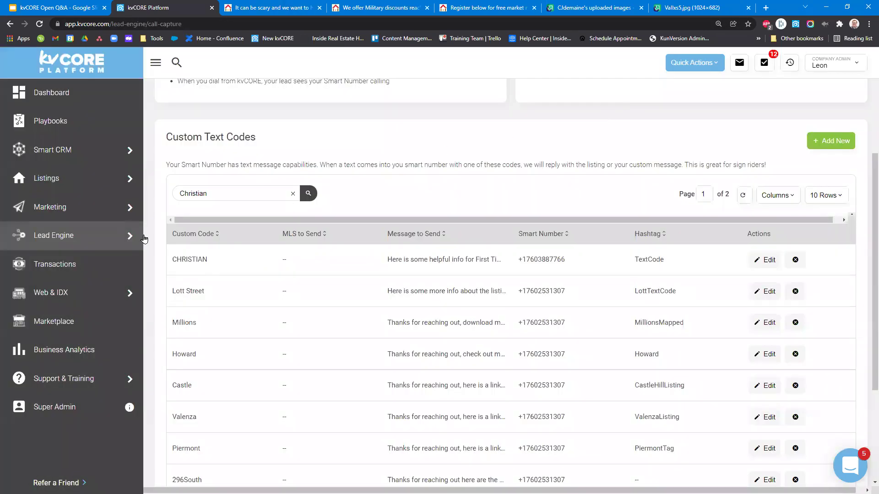
left_click(48, 235)
scroll(270, 228, "up", 2)
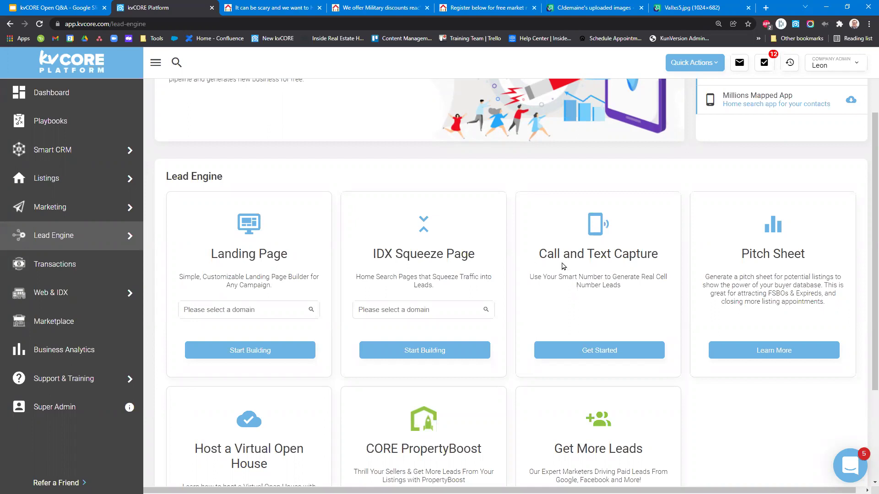
Highlight the Call and Text Capture card description, then return to the landing page.
left_click_drag(537, 257, 643, 296)
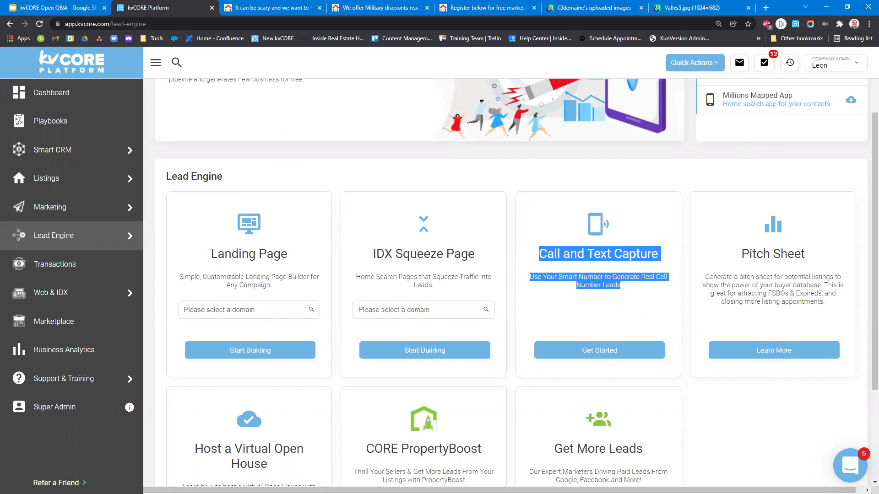
left_click(273, 10)
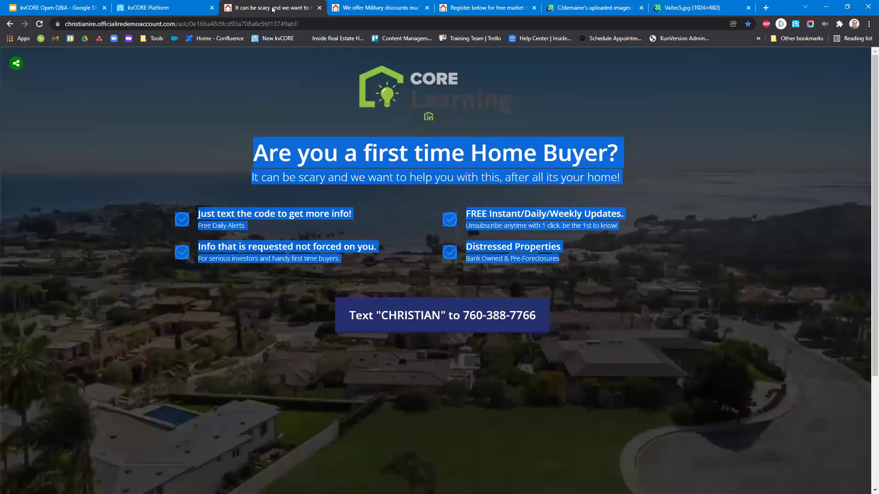
Clear the highlight and reveal the landing page's Facebook, Twitter, LinkedIn and Pinterest share icons.
left_click(749, 267)
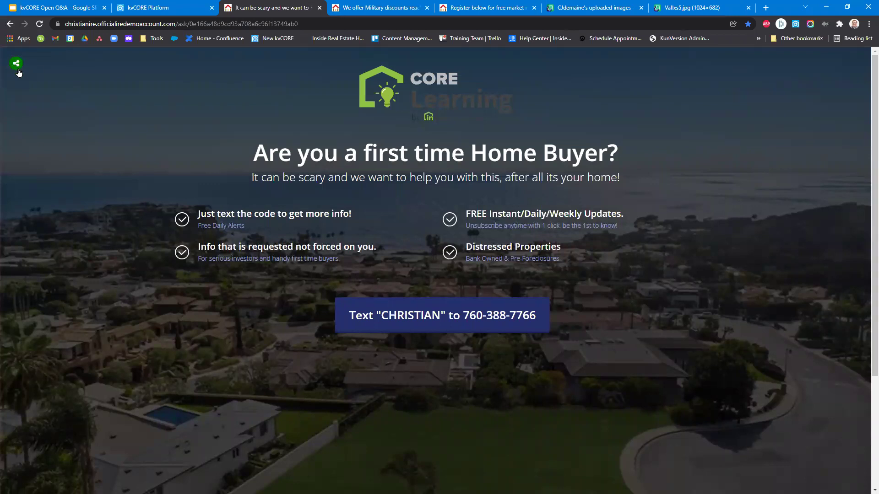
left_click(17, 67)
Share the page to Facebook with a first-time buyer message giving the text code and agent's number.
left_click(33, 64)
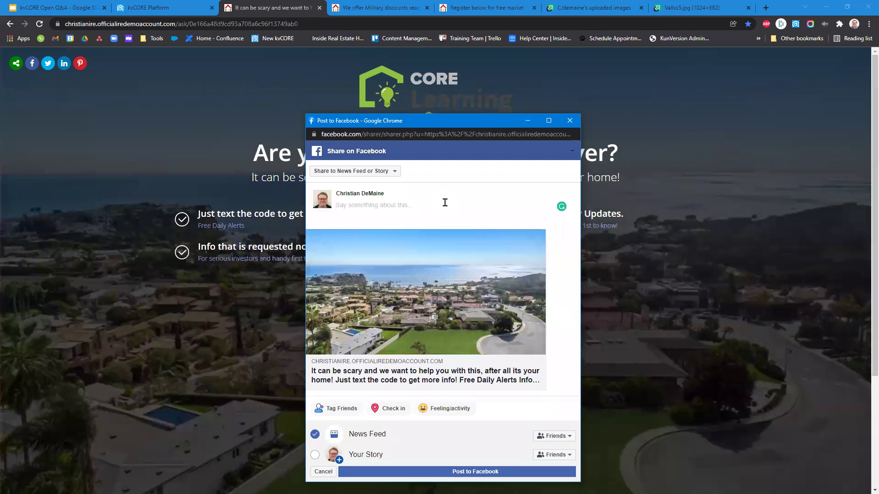
type("Buying ")
type("for the ")
type("first time is alw")
type("ays stres")
type("ful, but th")
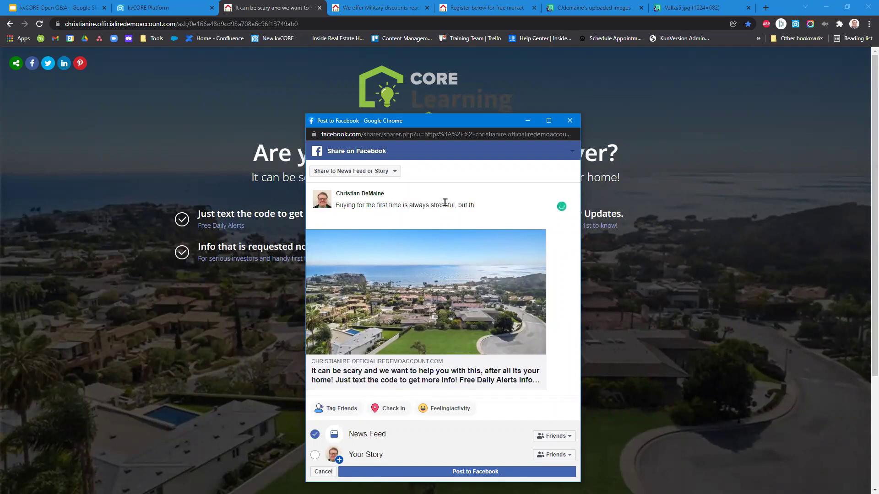
type("ere is no reason to be especially with ")
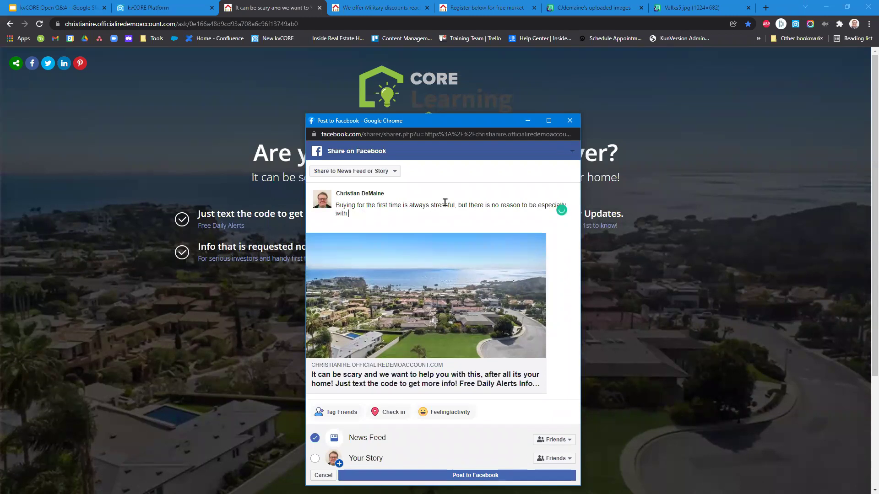
type("all of these great programs that are available for ya")
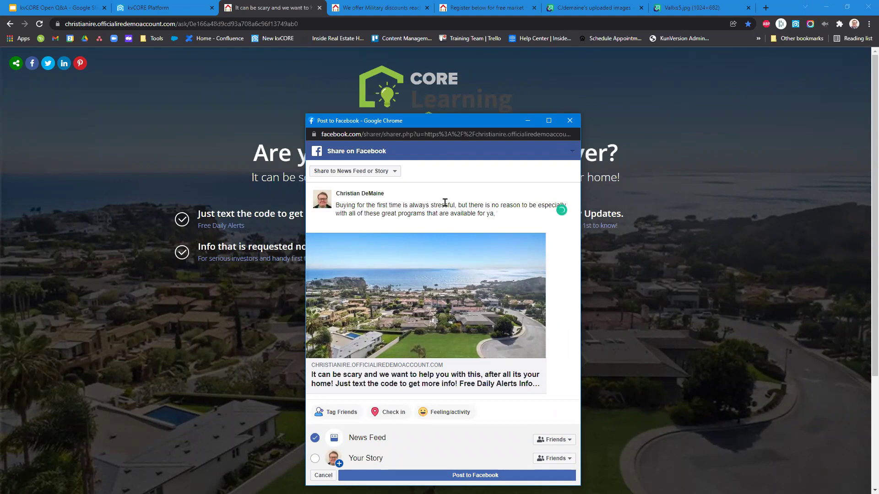
type(", Text the code CHRSITIS")
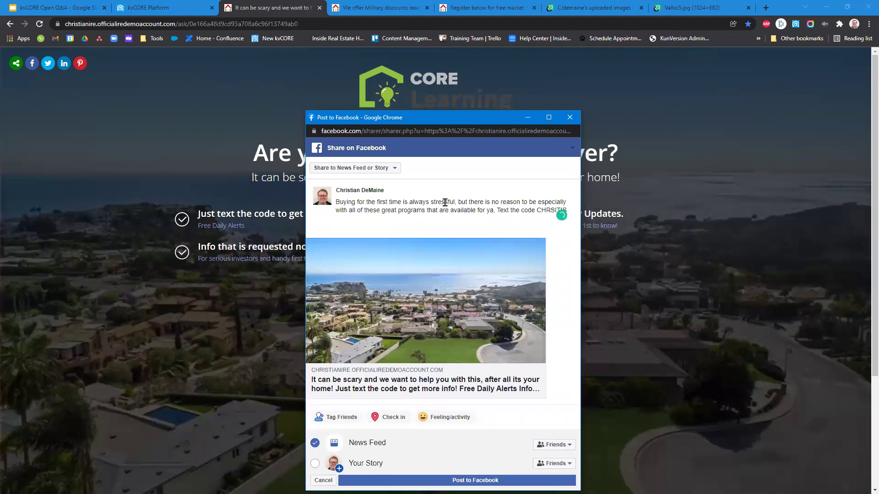
type("n")
key("BackSpace")
key("BackSpace")
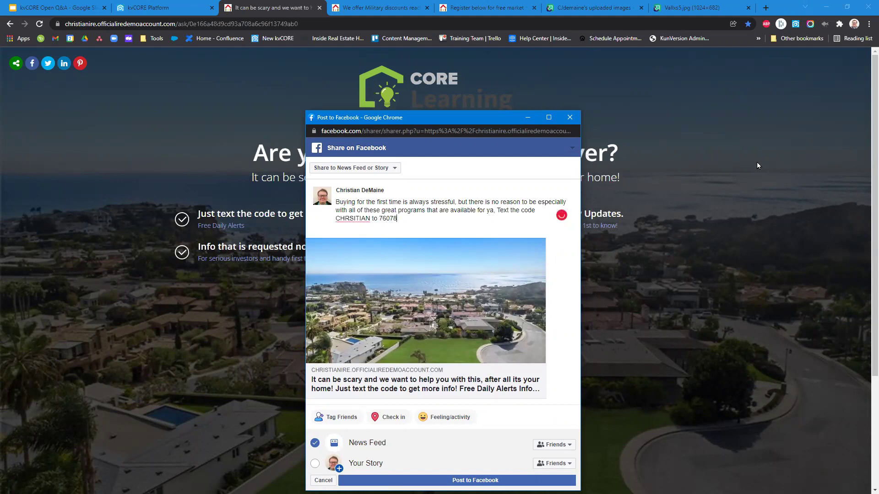
key("Left")
key("Left")
key("Left")
key("Left")
type("-")
key("Left")
key("Left")
key("Left")
key("Left")
type("-2964. Click below for more details")
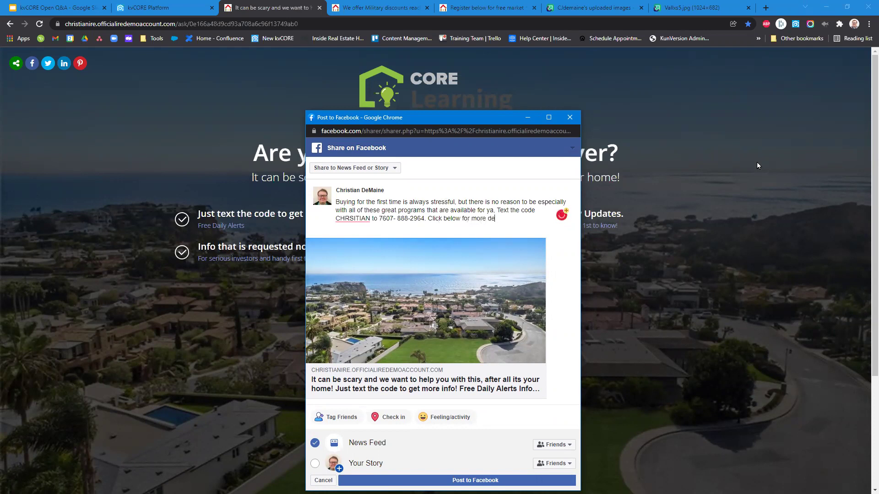
Correct the code's spelling to CHRISTIAN, add the closing quote and period, and post it.
double_click(350, 218)
right_click(359, 223)
left_click(359, 221)
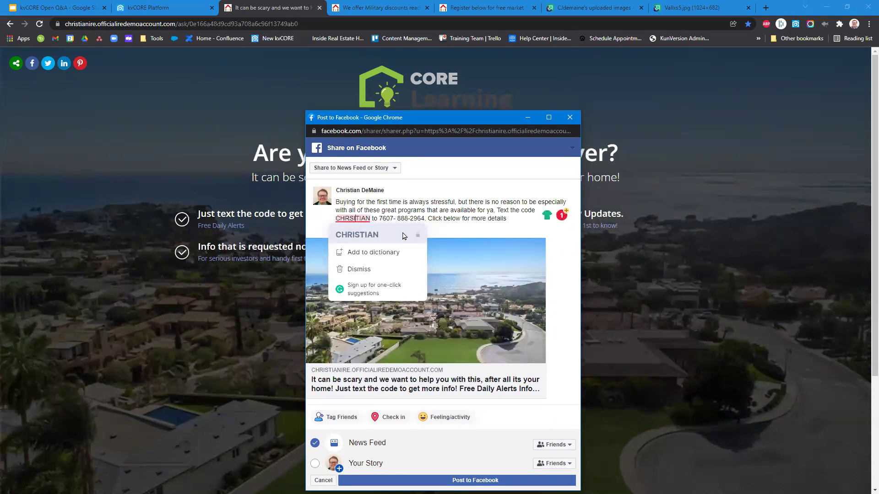
left_click(402, 236)
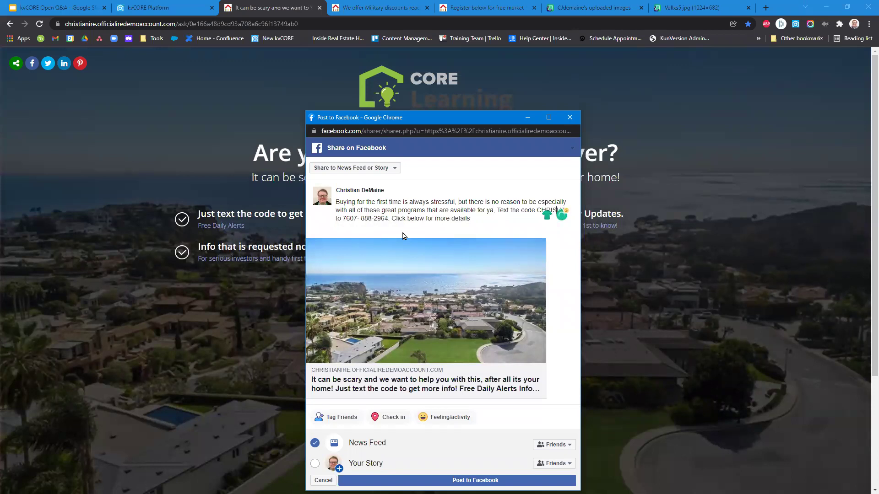
type("T")
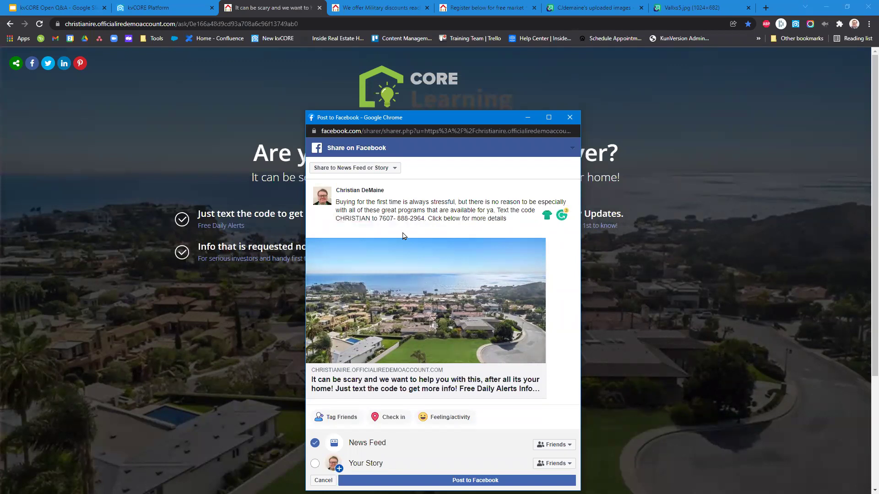
left_click(369, 211)
type("'")
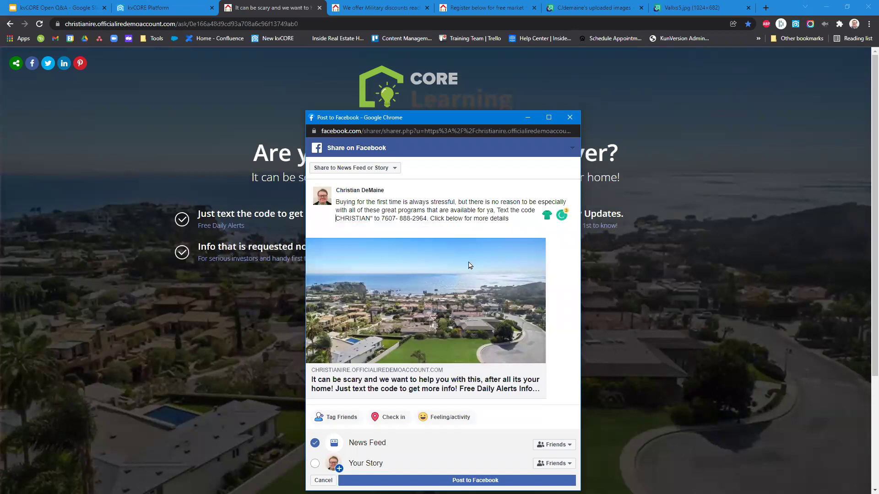
type("\"")
left_click(524, 216)
type(".")
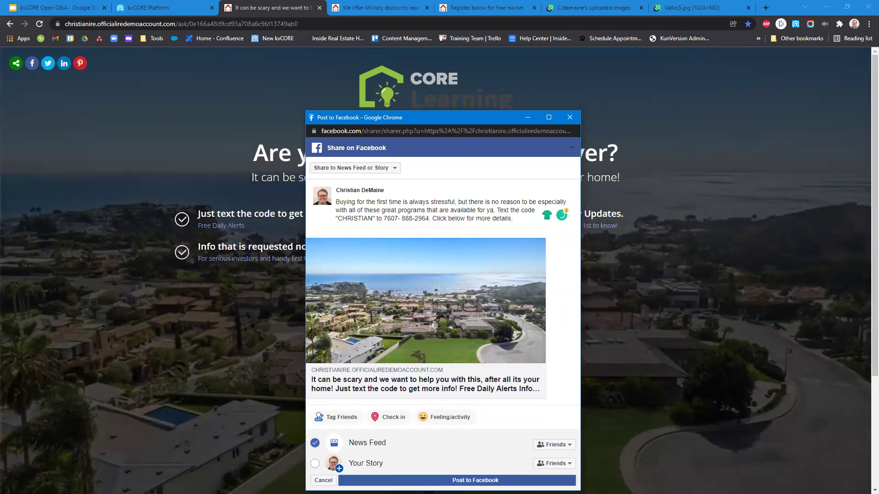
left_click(503, 480)
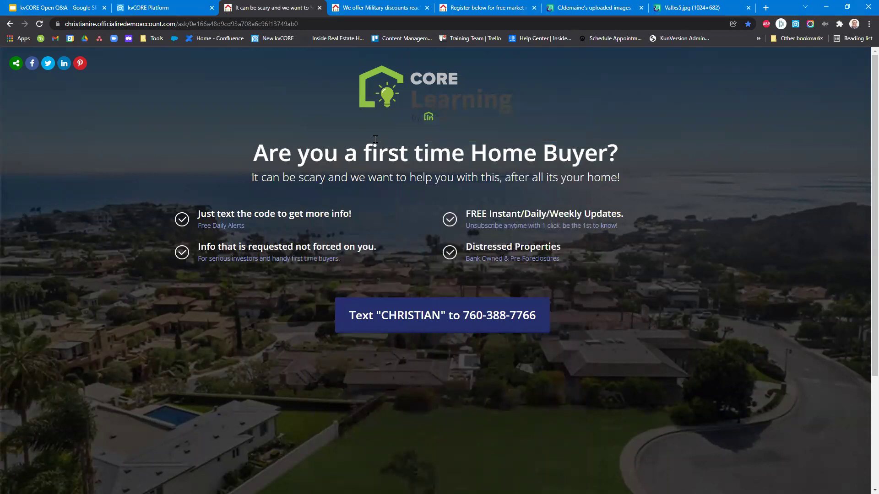
Open Facebook in a new browser tab.
left_click(196, 6)
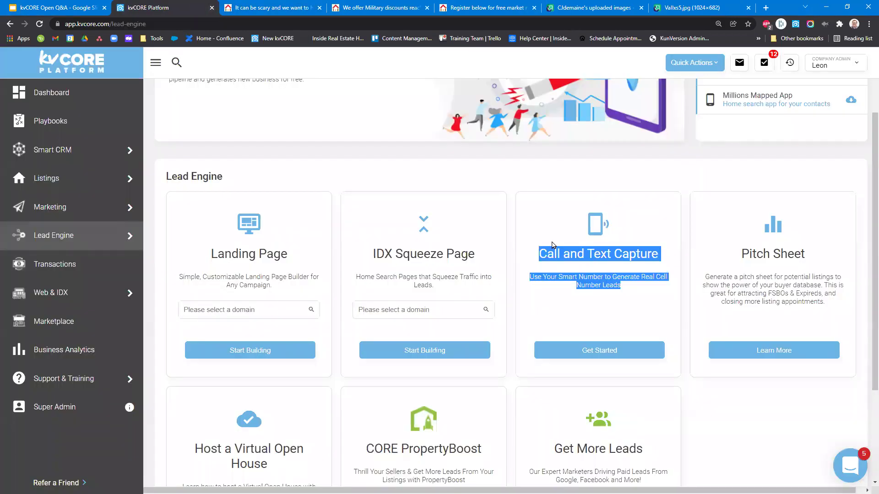
scroll(552, 245, "up", 2)
left_click(765, 7)
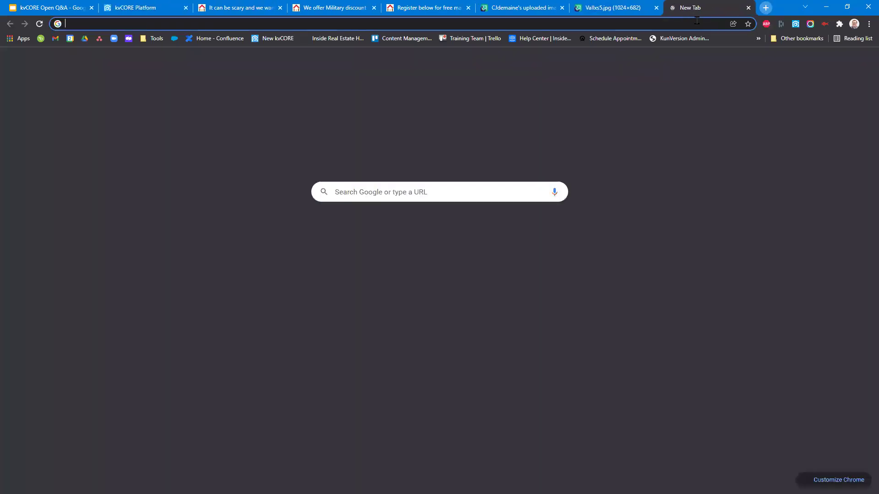
left_click(687, 21)
type("facebook.com")
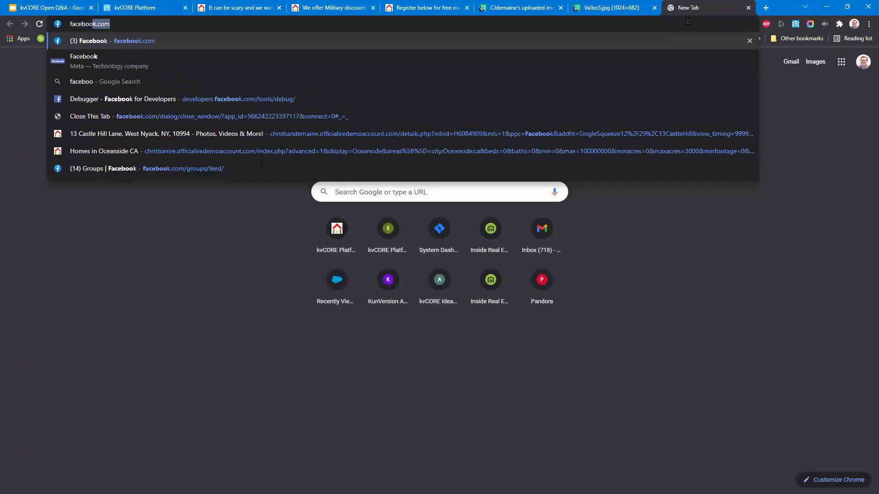
key("Return")
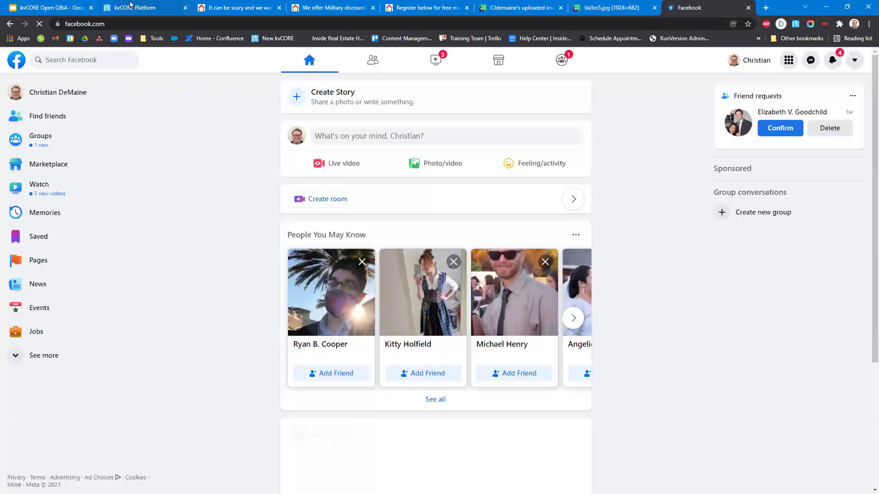
Try the landing page's Twitter share popup, close it, and return to the Facebook feed.
left_click(131, 7)
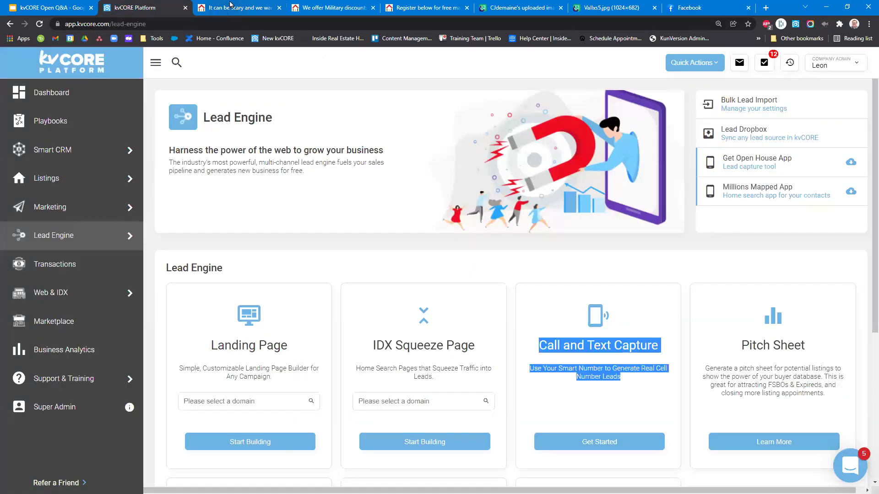
left_click(231, 7)
left_click(48, 65)
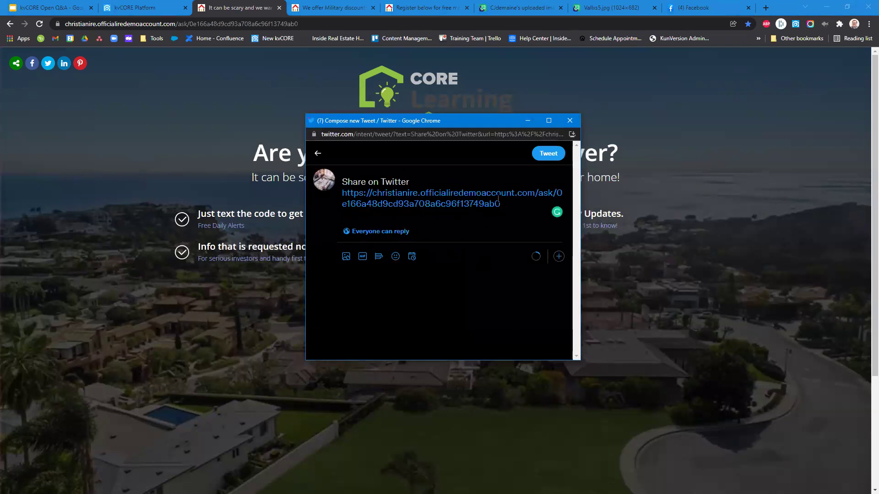
left_click(570, 121)
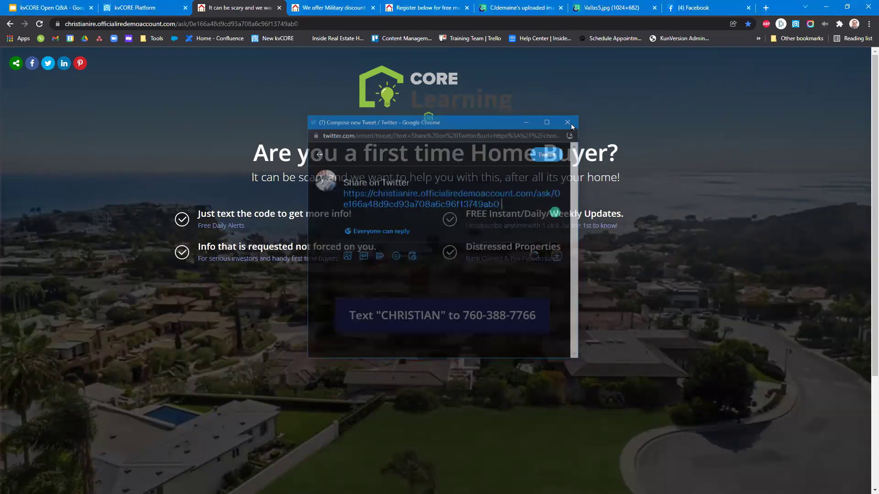
left_click(691, 8)
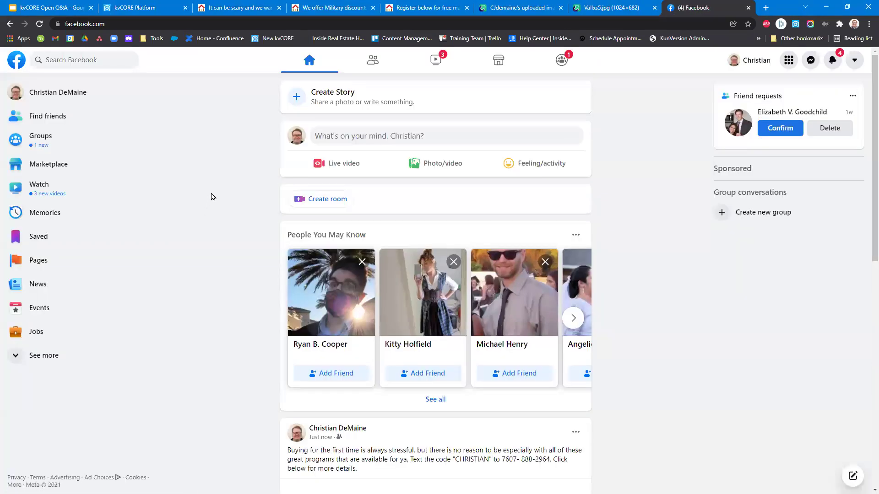
scroll(212, 197, "down", 3)
scroll(212, 197, "down", 5)
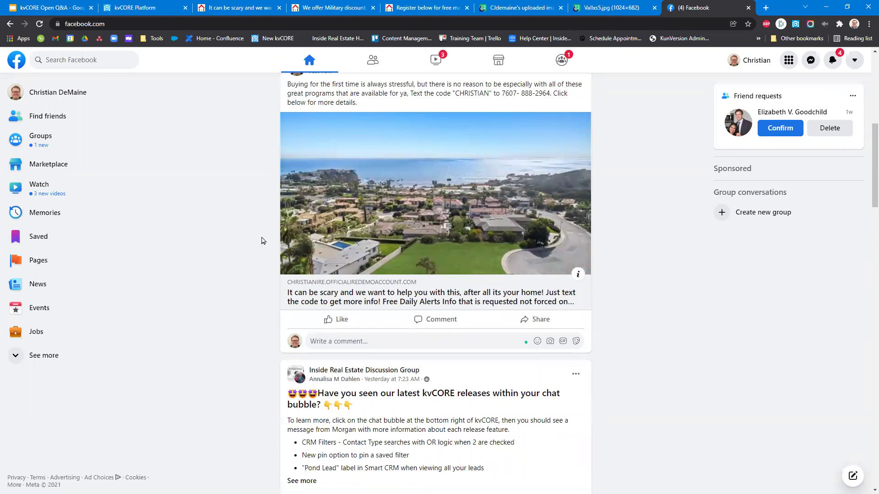
scroll(262, 240, "down", 3)
scroll(314, 194, "up", 5)
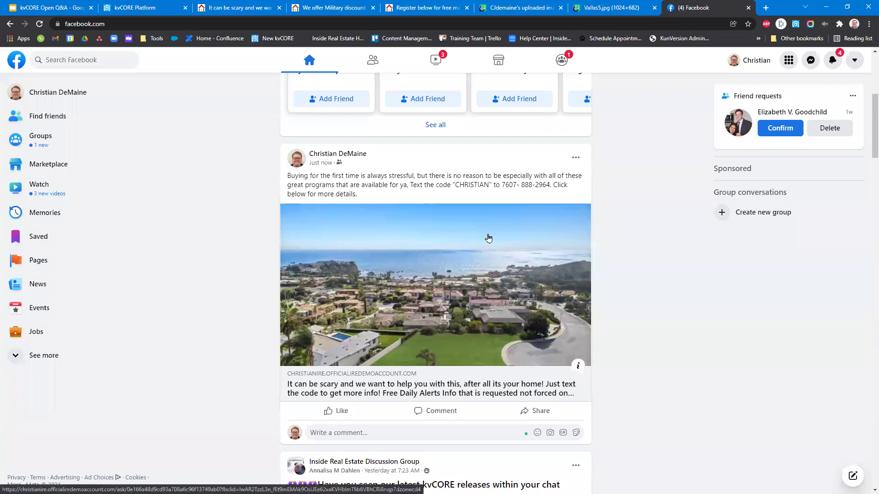
scroll(483, 268, "up", 4)
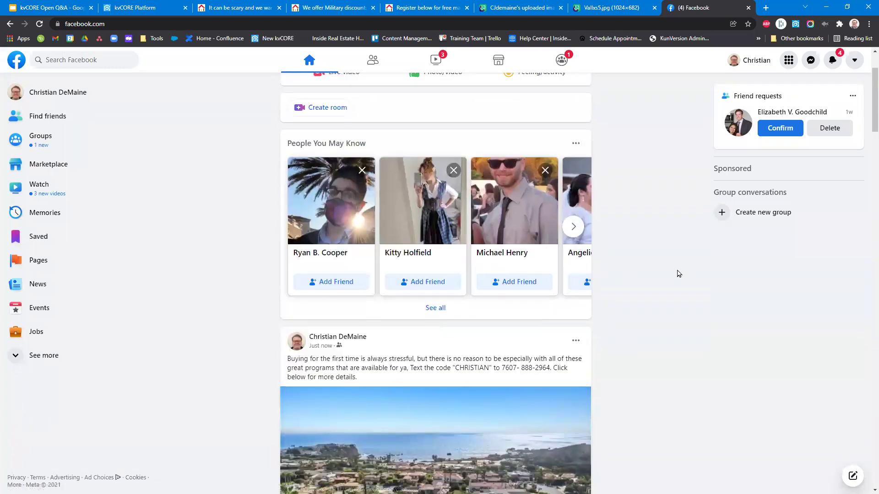
scroll(659, 280, "down", 3)
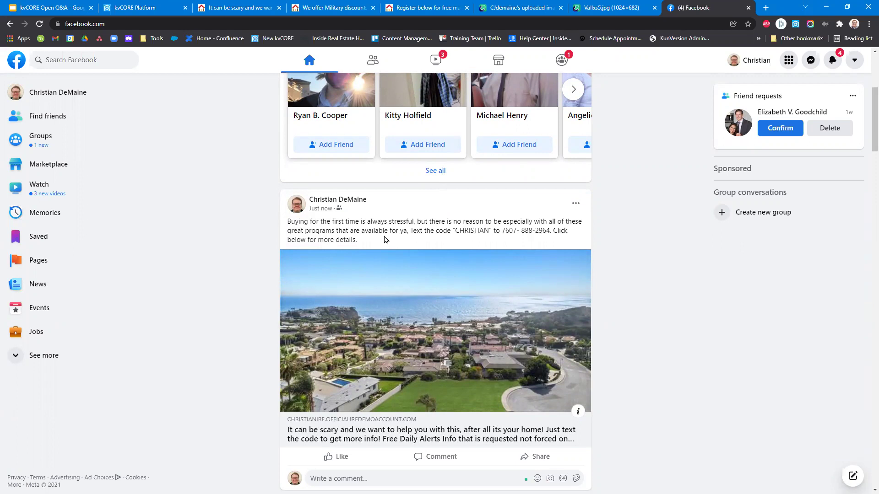
Search Facebook groups for 'Real estate San Diego' and open the San Diego Real Estate Friends group.
left_click(131, 143)
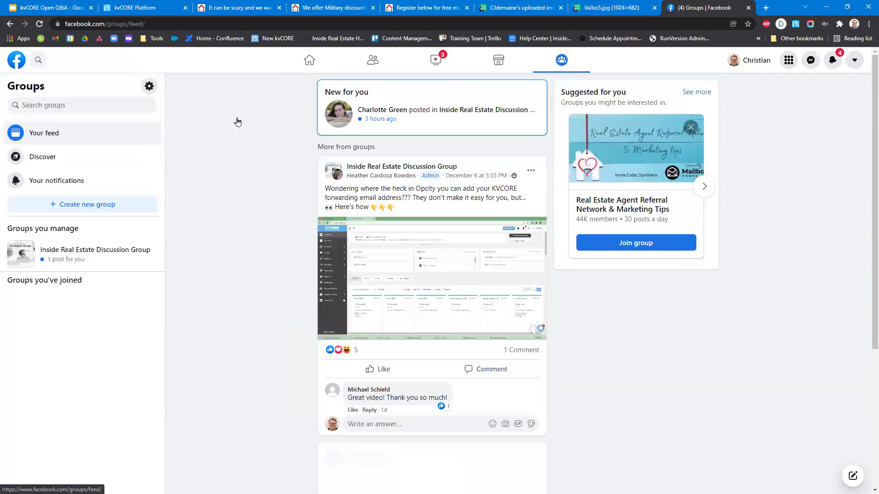
left_click(79, 106)
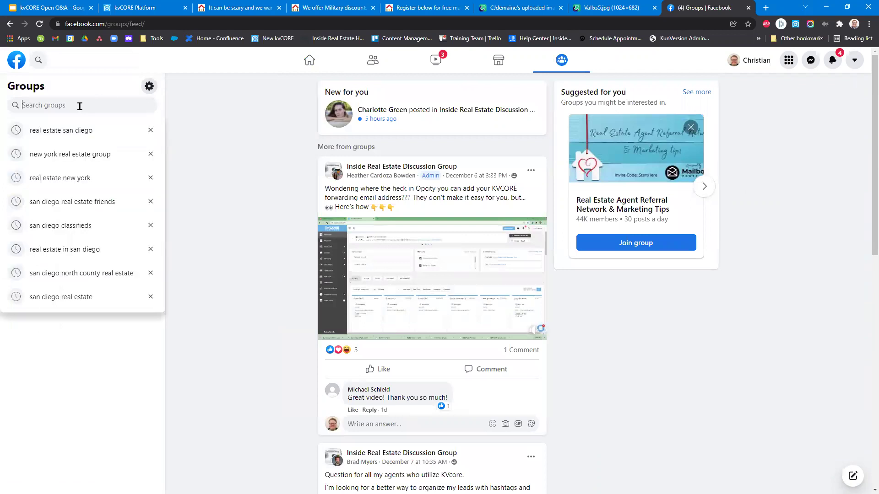
type("Real estaet")
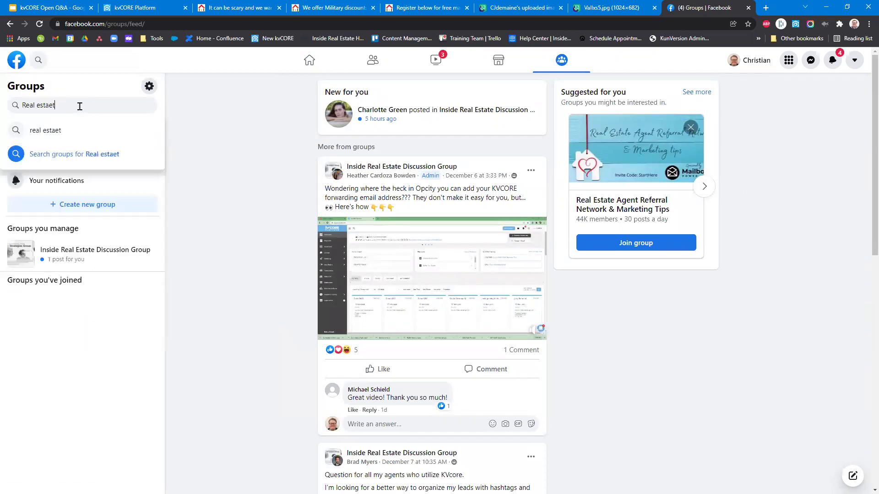
key("BackSpace")
key("BackSpace")
type("te ")
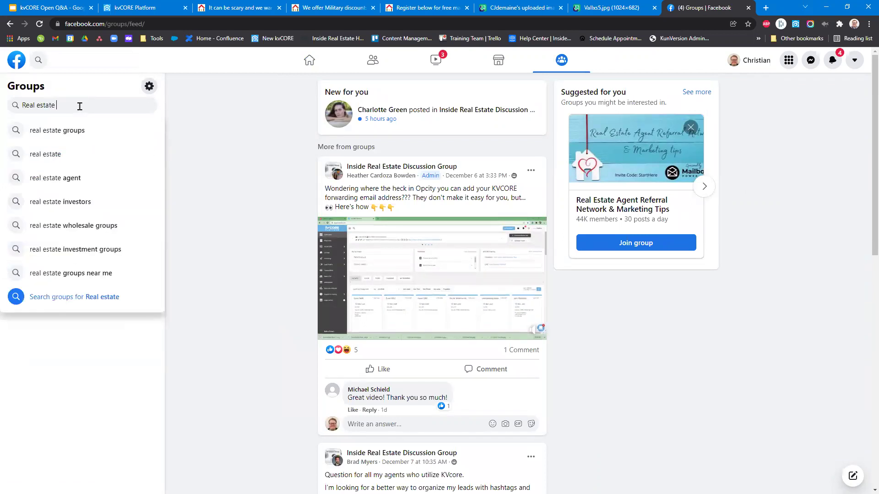
type("San Diego")
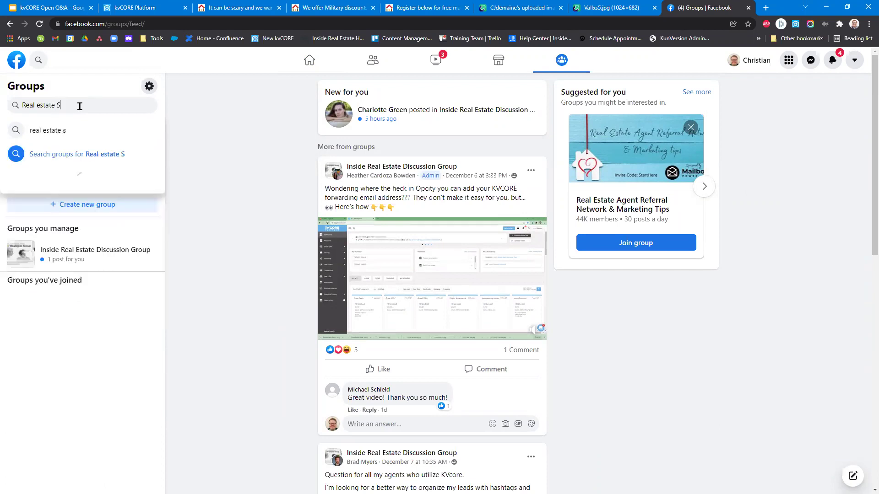
key("Return")
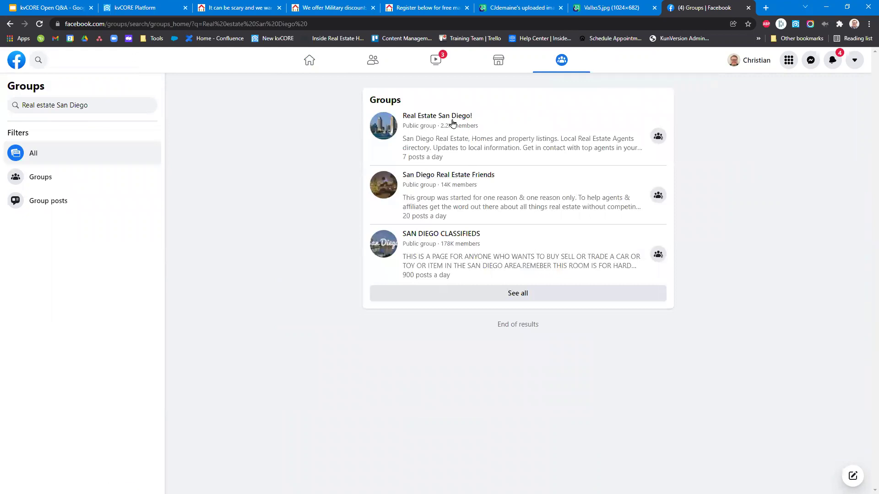
mouse_move(450, 121)
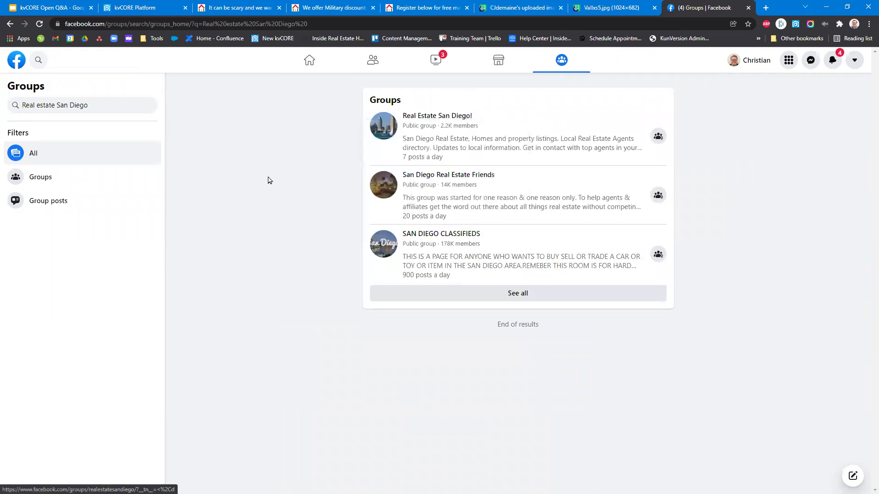
mouse_move(453, 181)
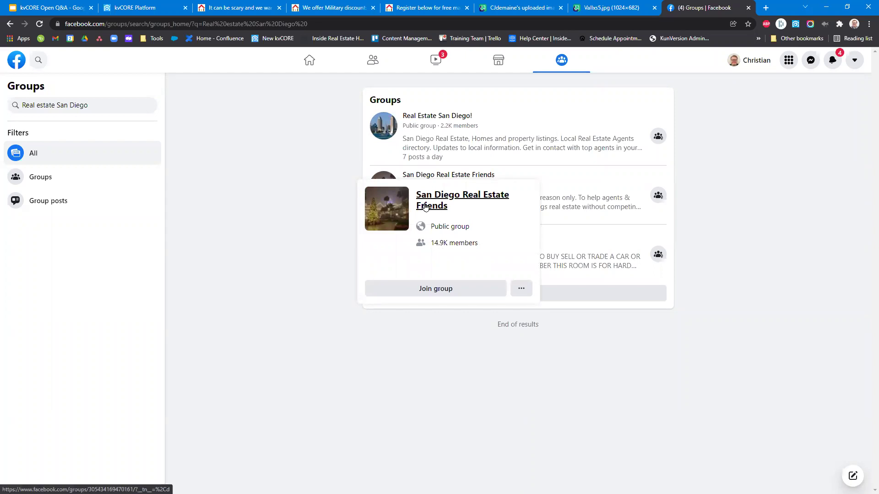
left_click(426, 207)
scroll(232, 256, "down", 5)
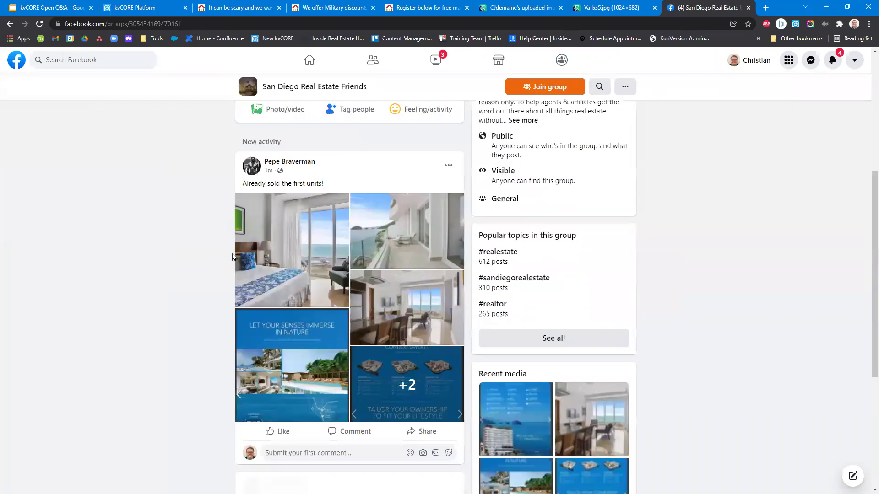
scroll(220, 260, "down", 5)
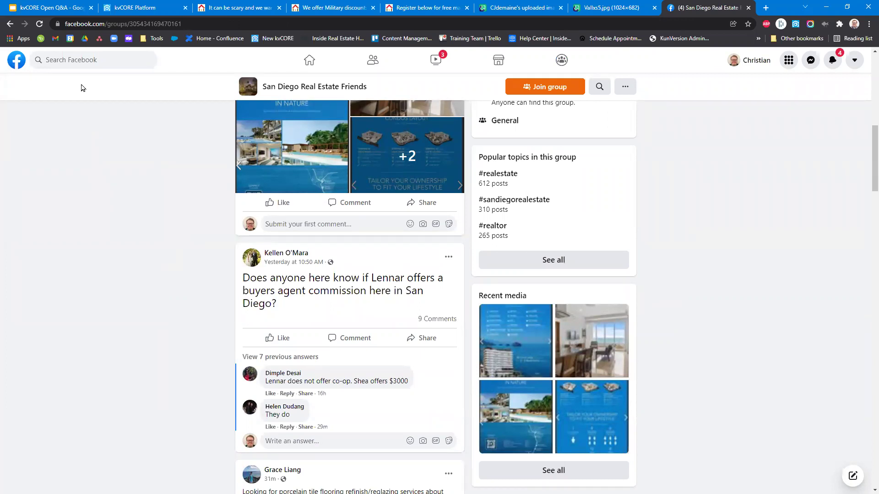
scroll(207, 313, "down", 6)
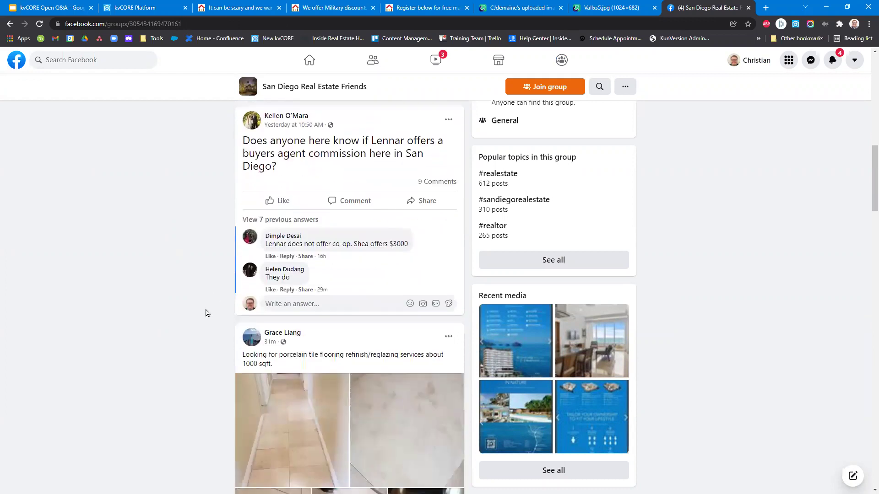
scroll(329, 217, "up", 6)
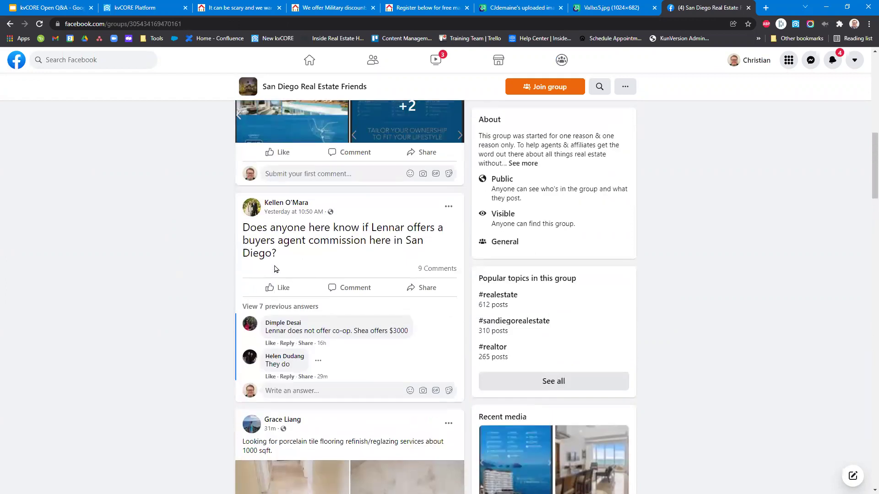
scroll(220, 248, "down", 5)
scroll(220, 248, "down", 7)
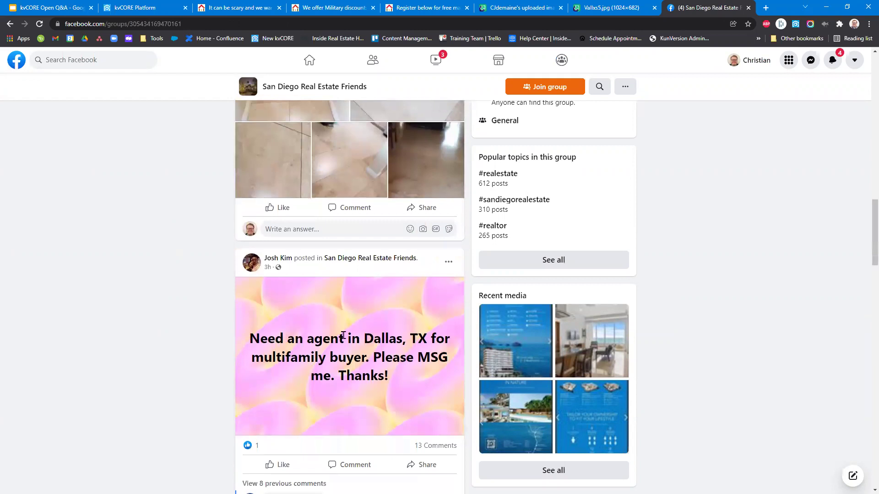
scroll(243, 249, "down", 6)
left_click_drag(320, 294, 264, 280)
scroll(268, 347, "down", 9)
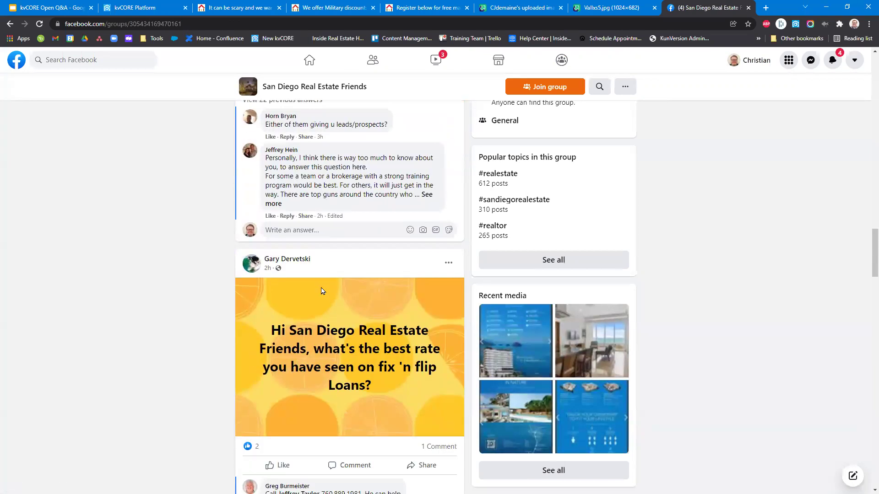
scroll(323, 290, "down", 3)
scroll(166, 378, "down", 8)
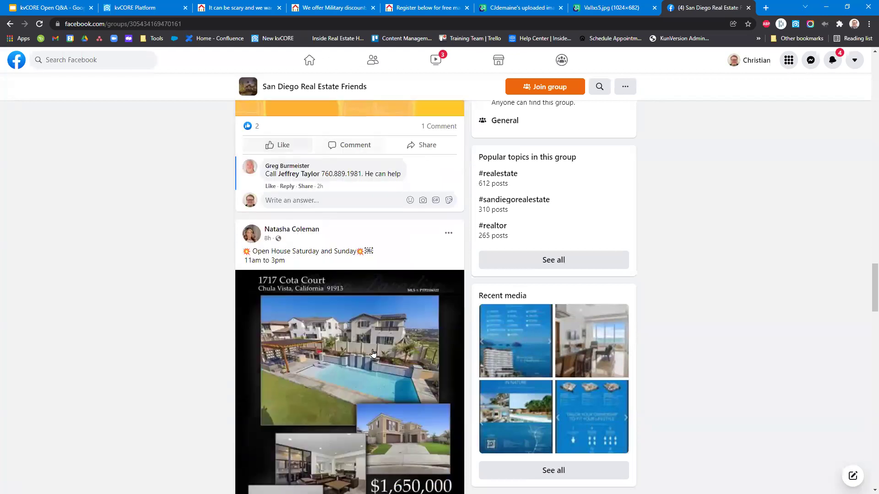
scroll(97, 273, "down", 7)
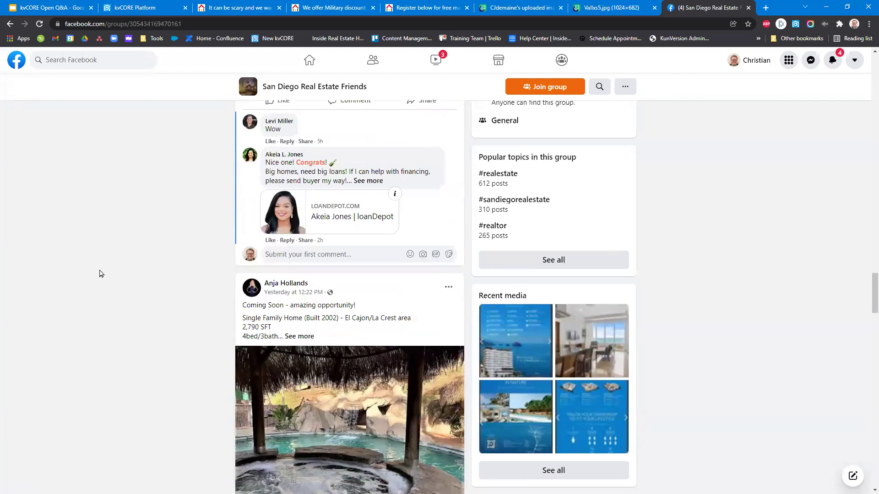
scroll(101, 274, "down", 10)
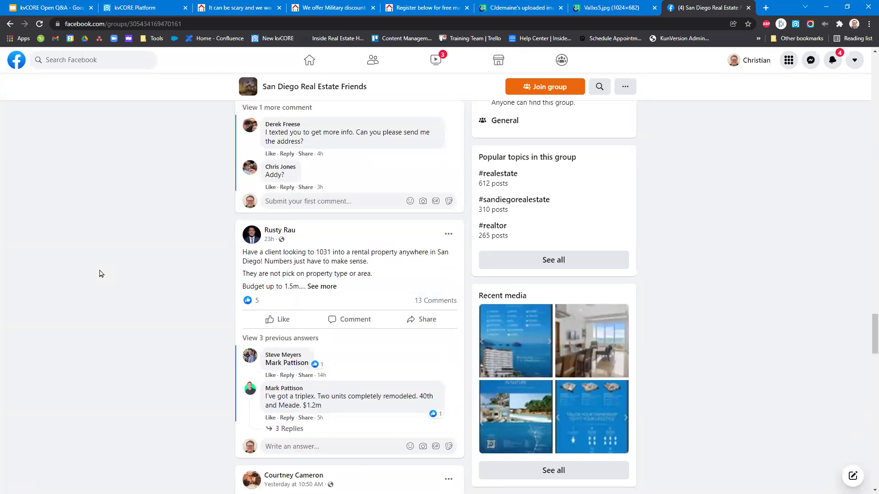
left_click(205, 5)
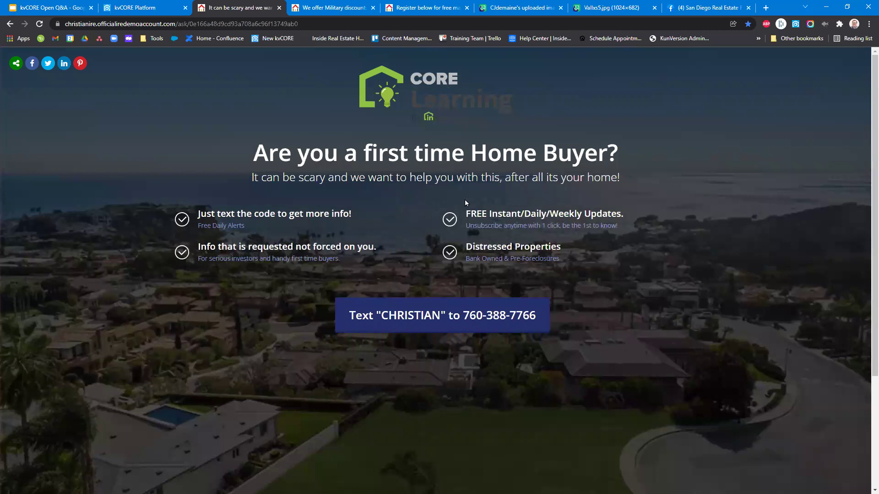
Highlight the 'first time Home Buyer' words in the landing page headline for emphasis.
left_click_drag(471, 151, 608, 146)
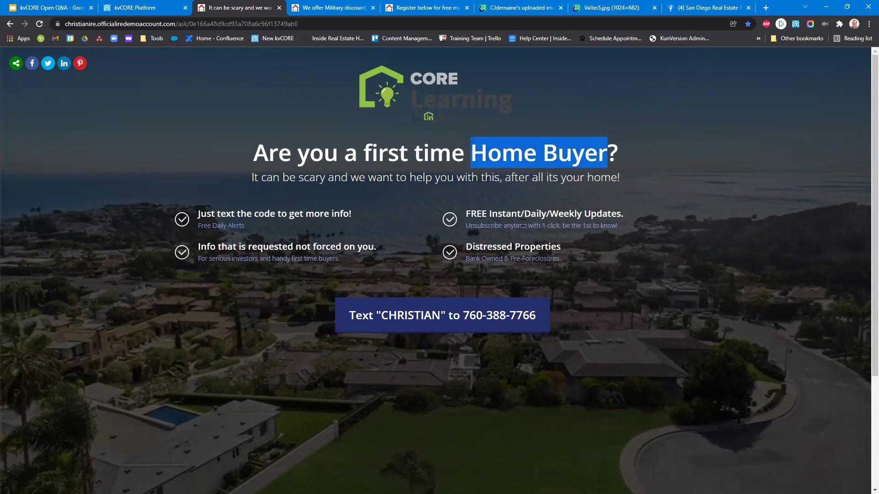
left_click_drag(365, 152, 608, 153)
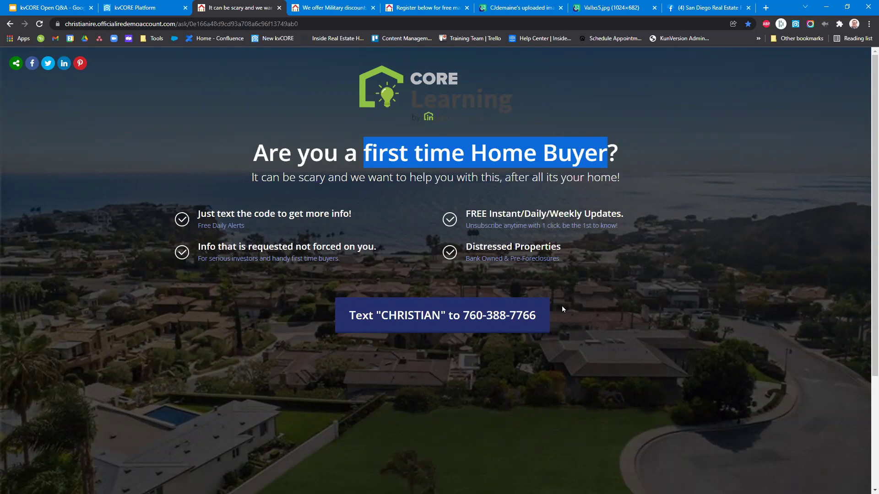
left_click(365, 152)
left_click_drag(366, 152, 608, 152)
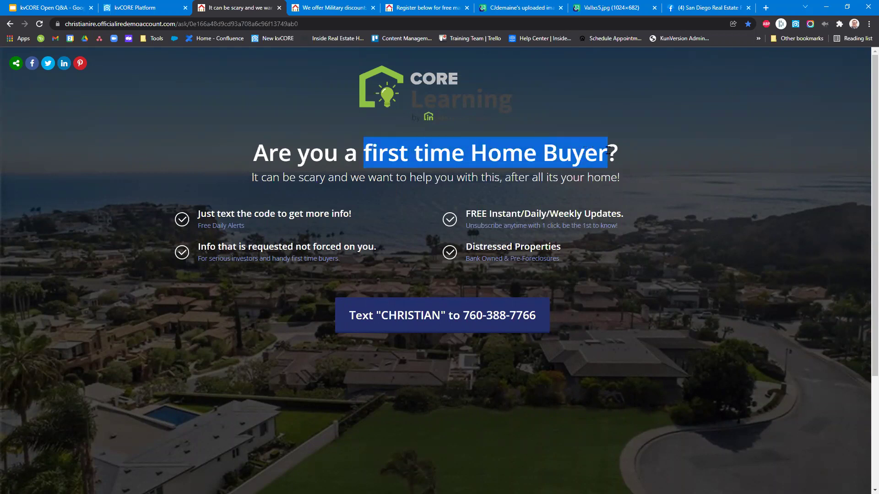
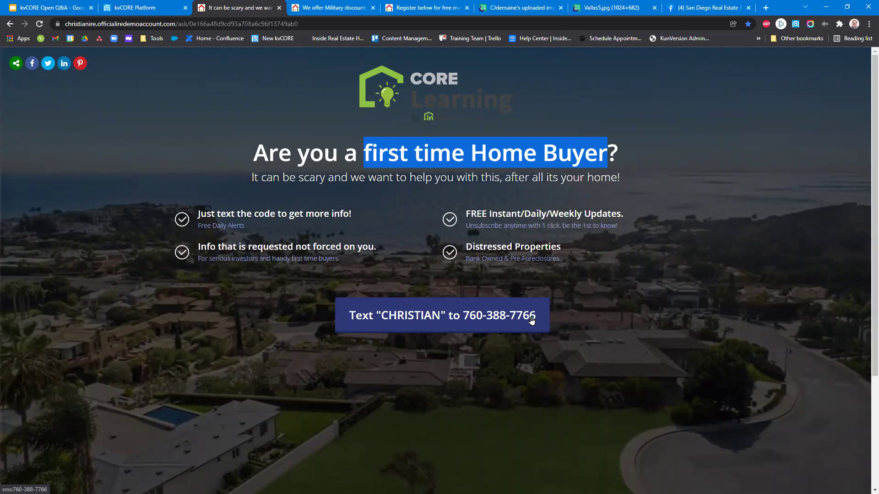
Highlight the heading question, including the word Buyer and the entire heading line.
right_click(363, 325)
left_click(292, 363)
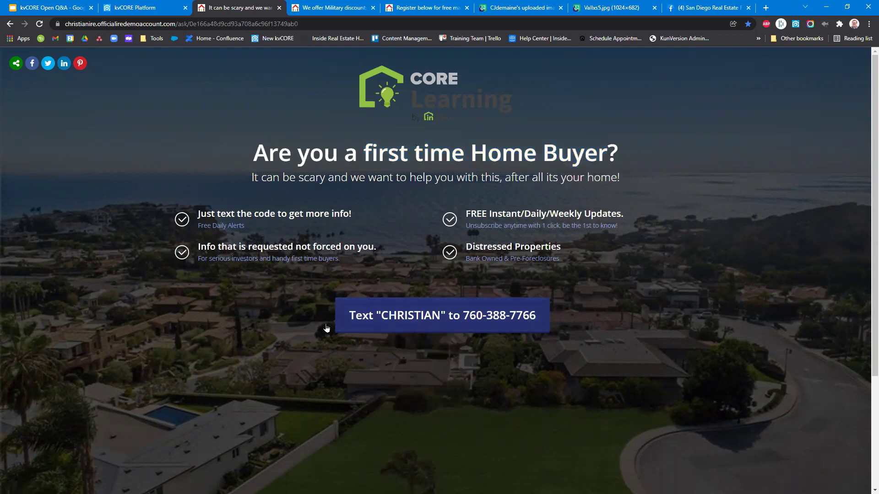
left_click_drag(254, 152, 629, 146)
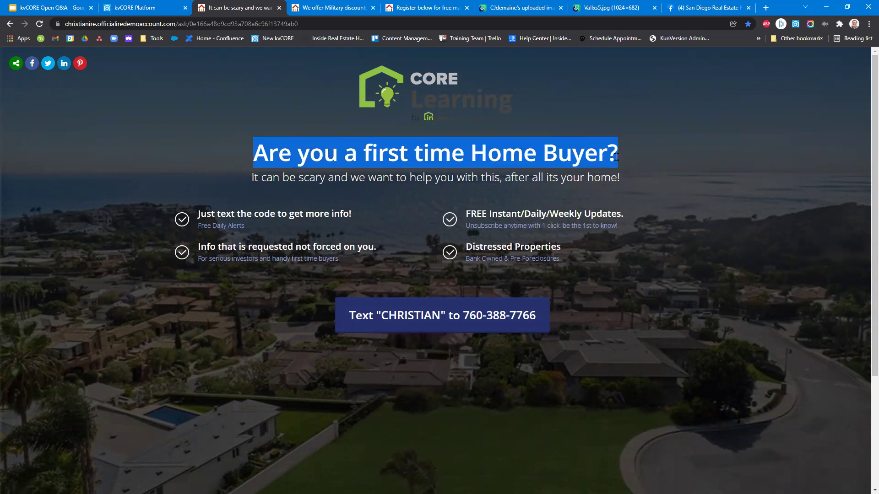
double_click(554, 153)
triple_click(553, 153)
View the kvCORE Lead Engine cards, then return to the Facebook real estate group.
left_click(150, 5)
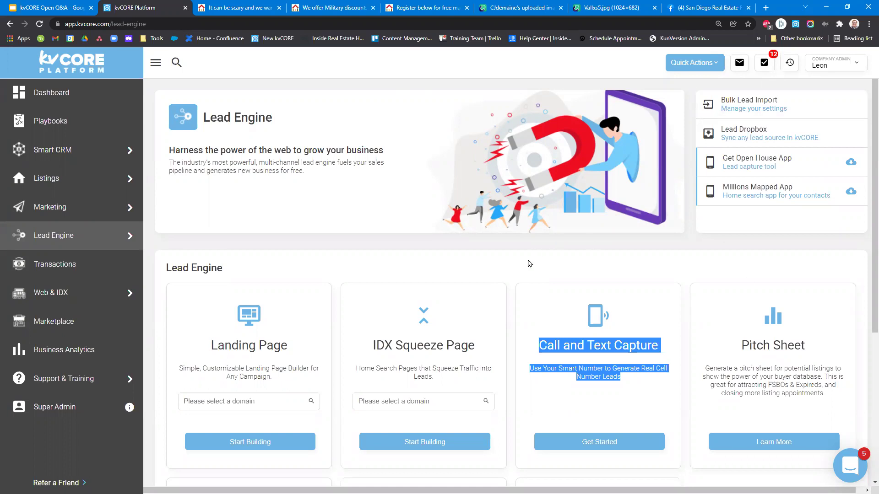
scroll(528, 261, "down", 2)
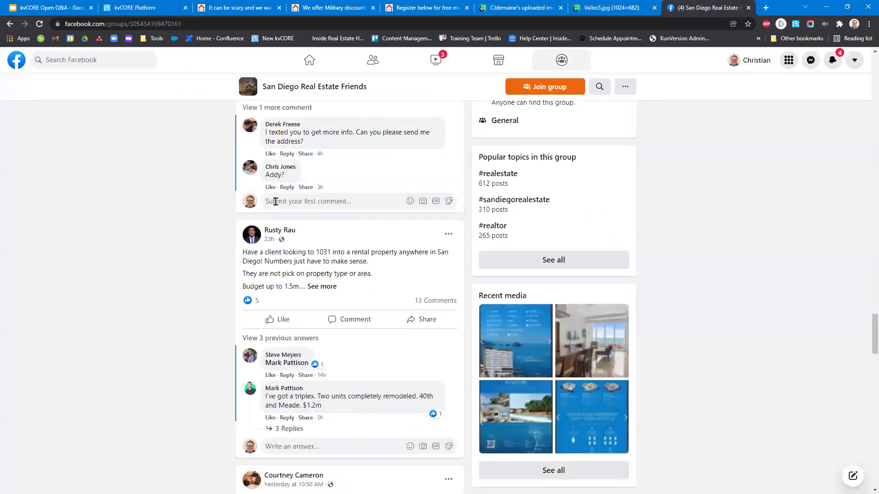
left_click(703, 8)
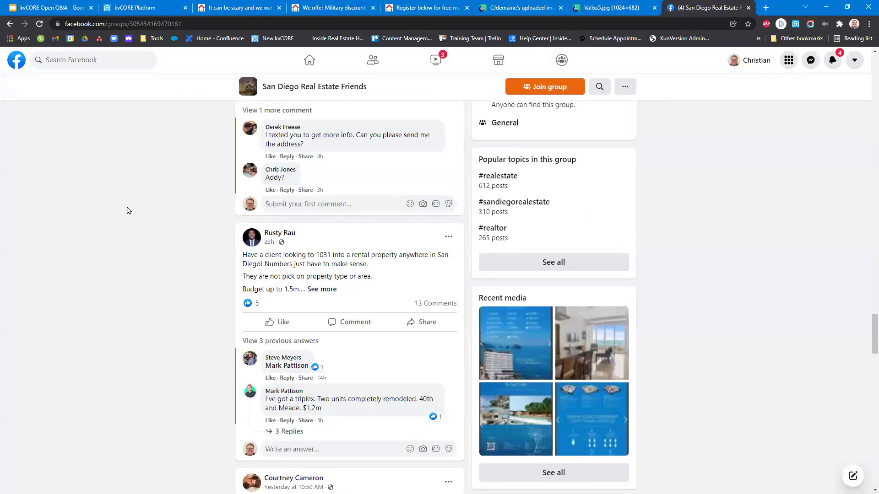
Browse posts in the Facebook home feed, then return to the kvCORE Lead Engine page.
scroll(128, 211, "up", 20)
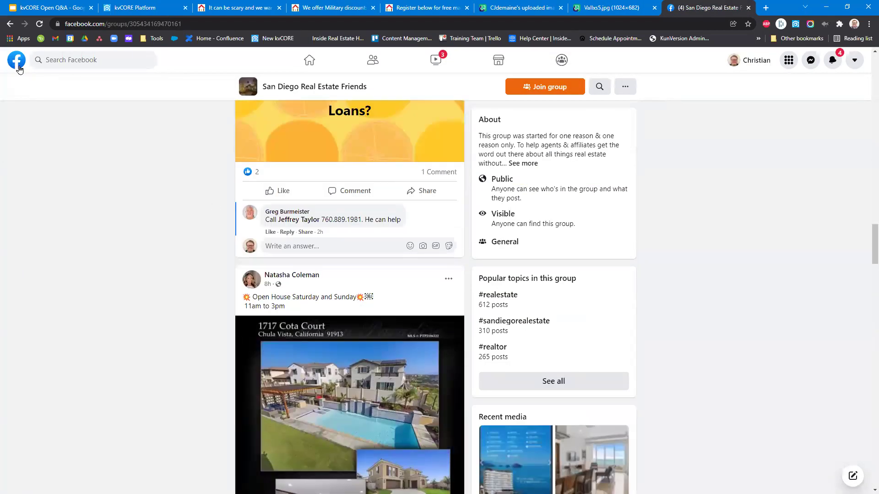
left_click(16, 60)
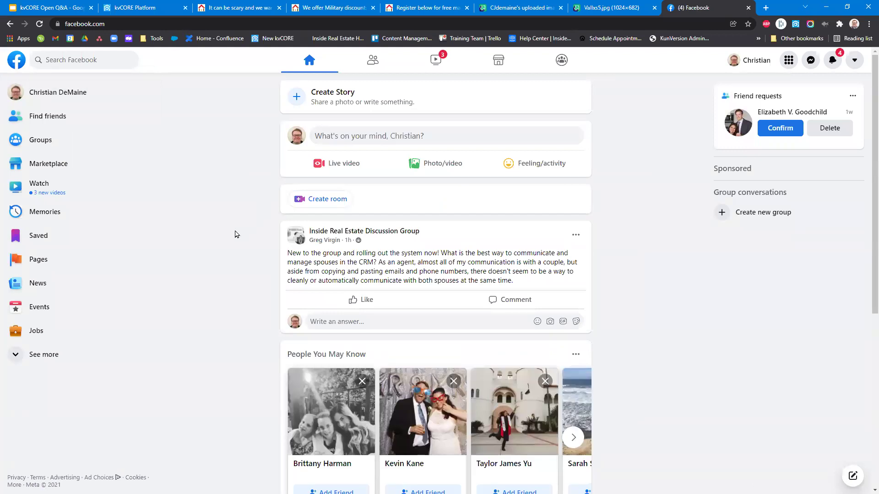
scroll(245, 214, "down", 3)
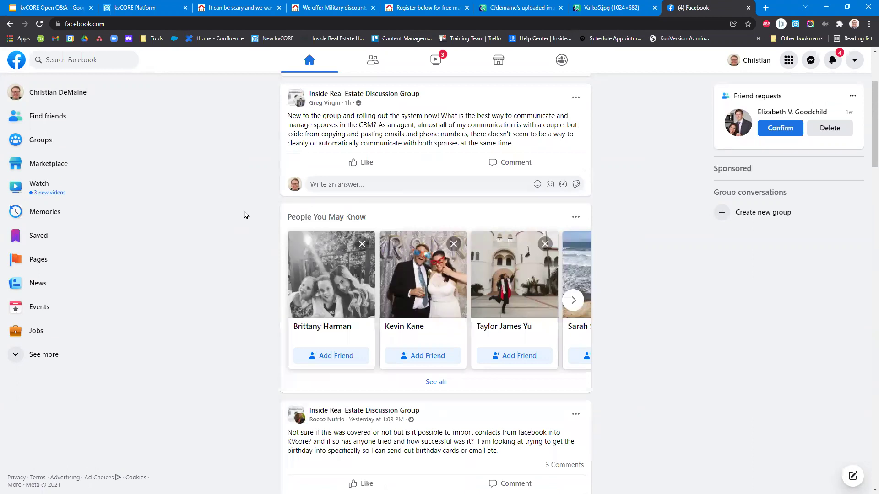
scroll(245, 215, "down", 4)
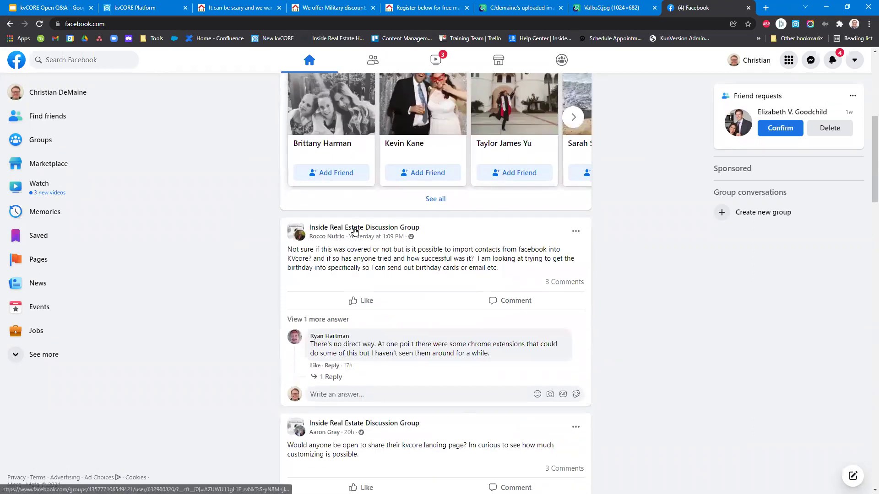
mouse_move(354, 231)
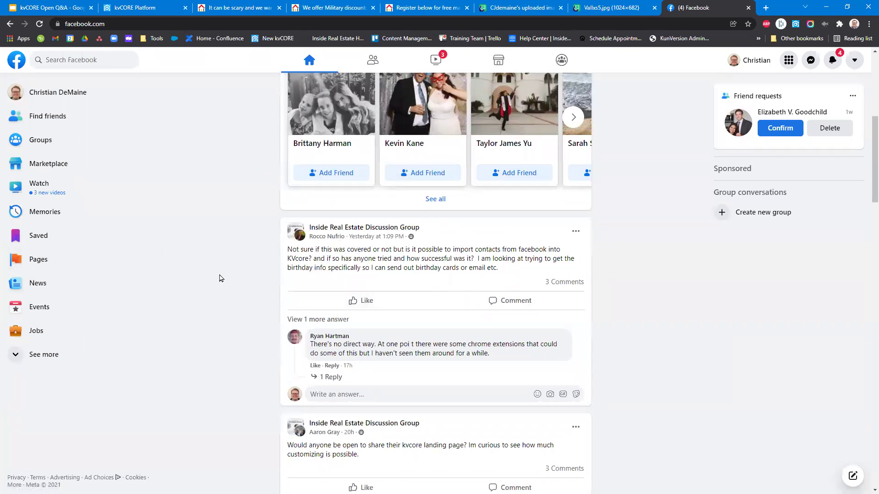
scroll(220, 279, "down", 3)
scroll(221, 278, "down", 2)
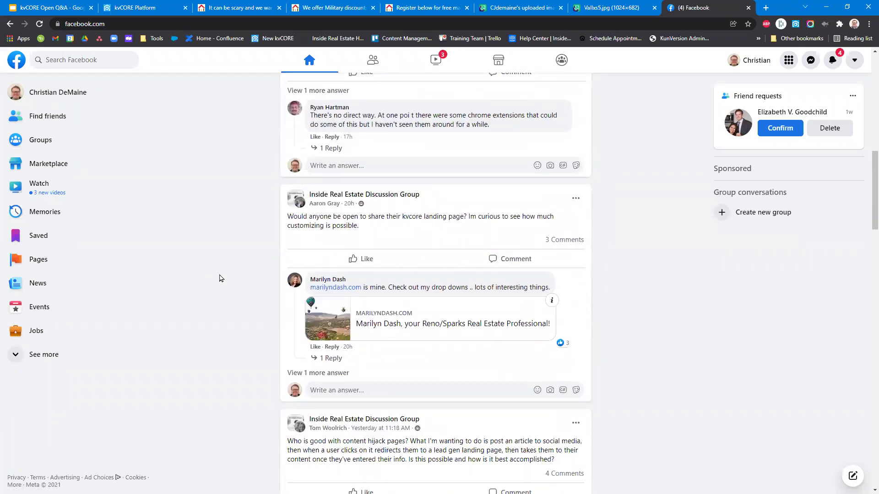
scroll(673, 296, "up", 10)
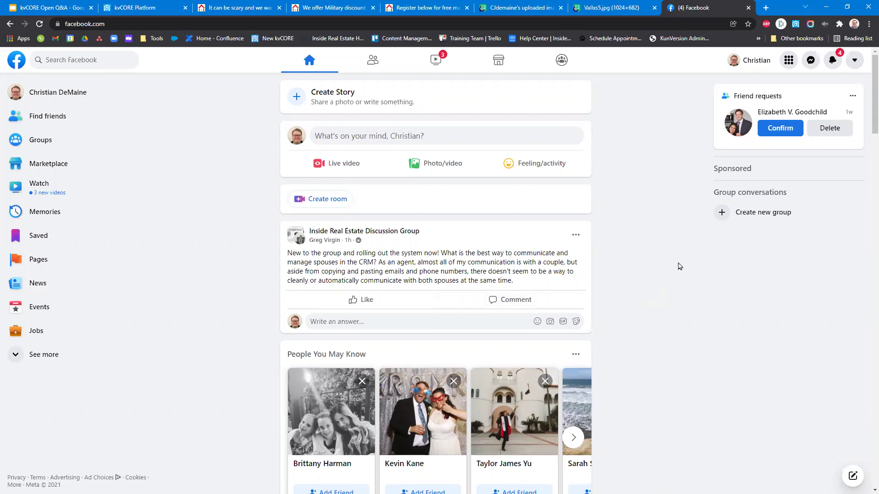
scroll(673, 268, "down", 3)
scroll(654, 270, "down", 5)
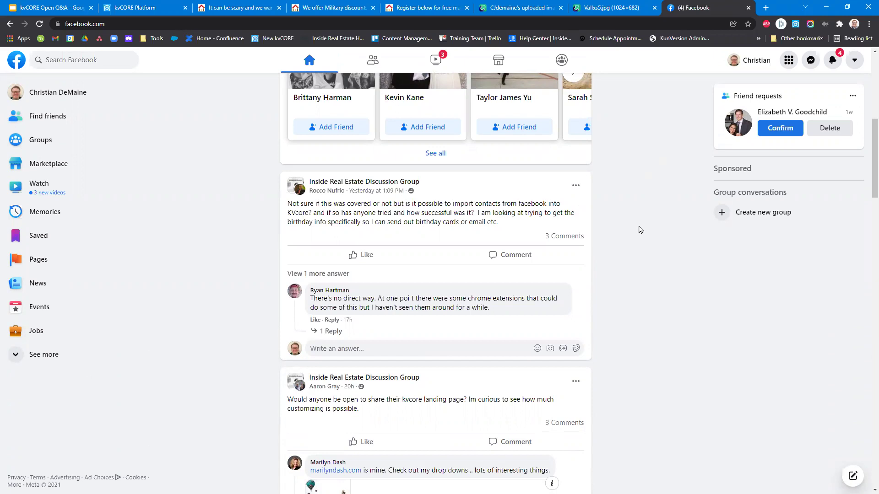
scroll(601, 270, "up", 6)
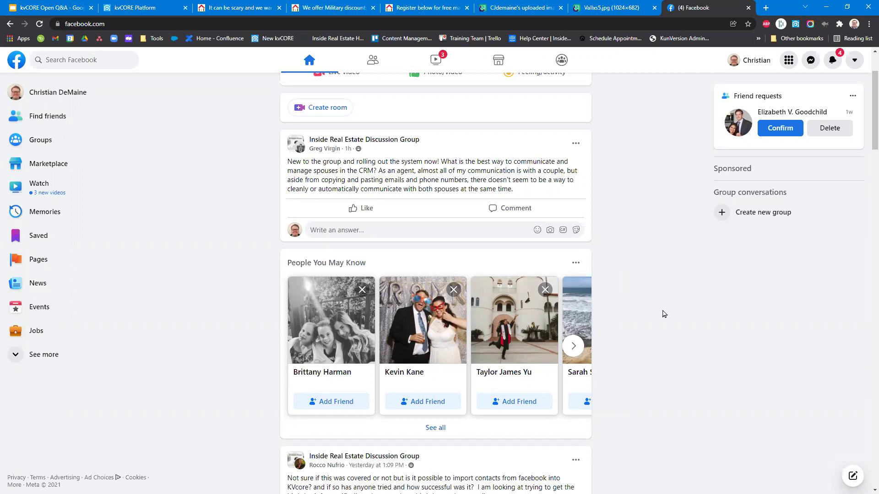
scroll(663, 313, "up", 2)
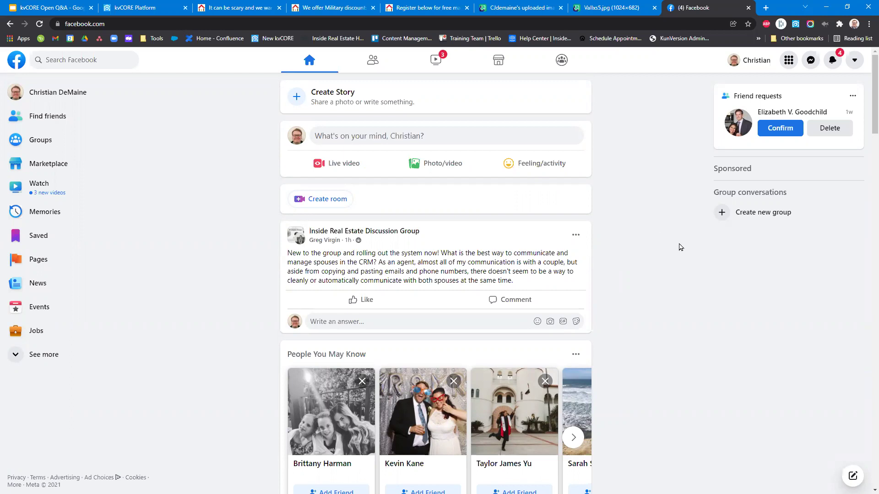
scroll(666, 210, "down", 3)
scroll(666, 210, "down", 2)
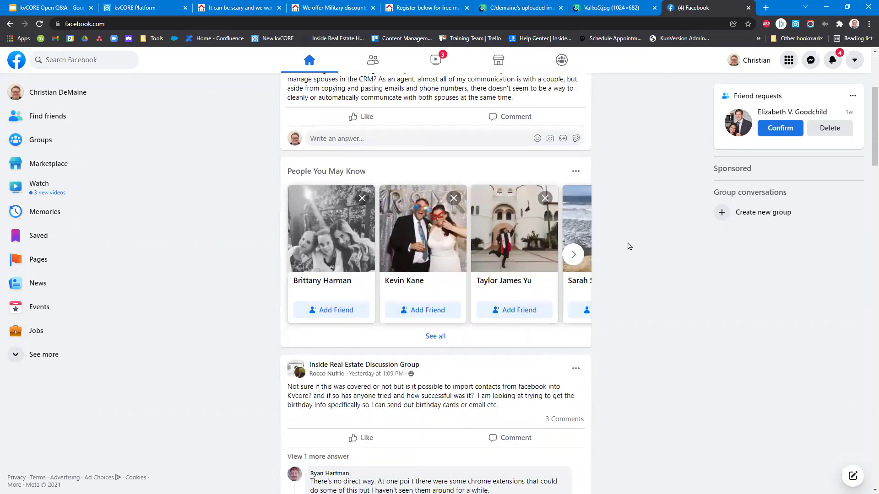
scroll(627, 245, "up", 4)
left_click(152, 10)
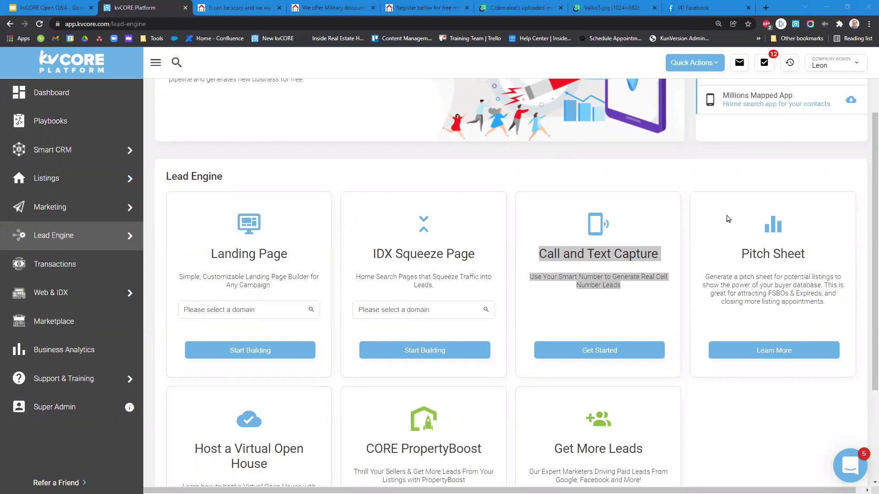
Highlight the Landing Page card's title and description, then clear the selection.
left_click(684, 236)
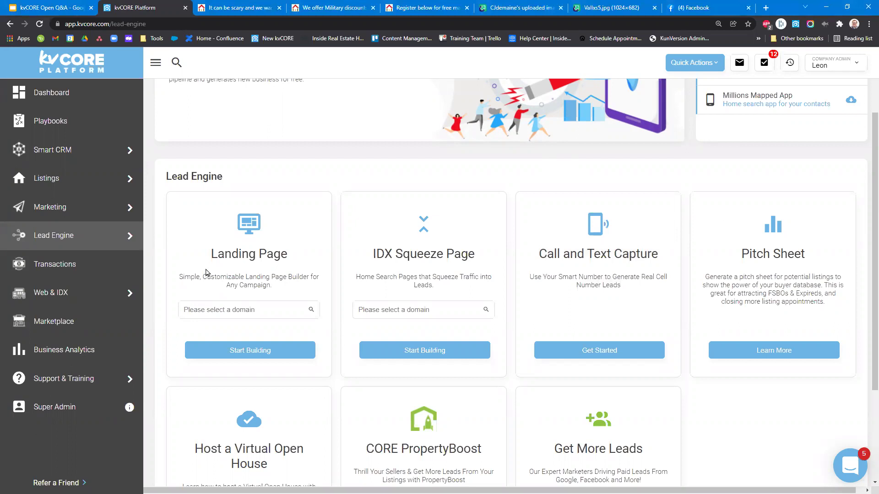
left_click_drag(200, 255, 293, 290)
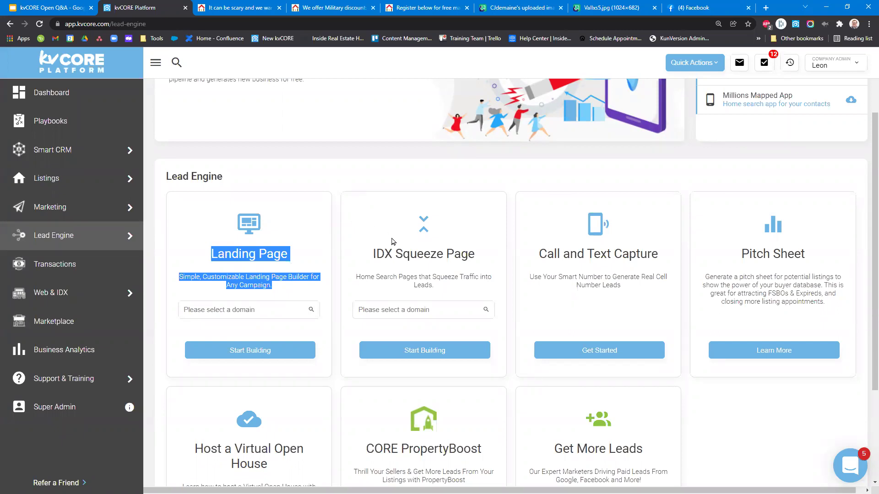
left_click(307, 263)
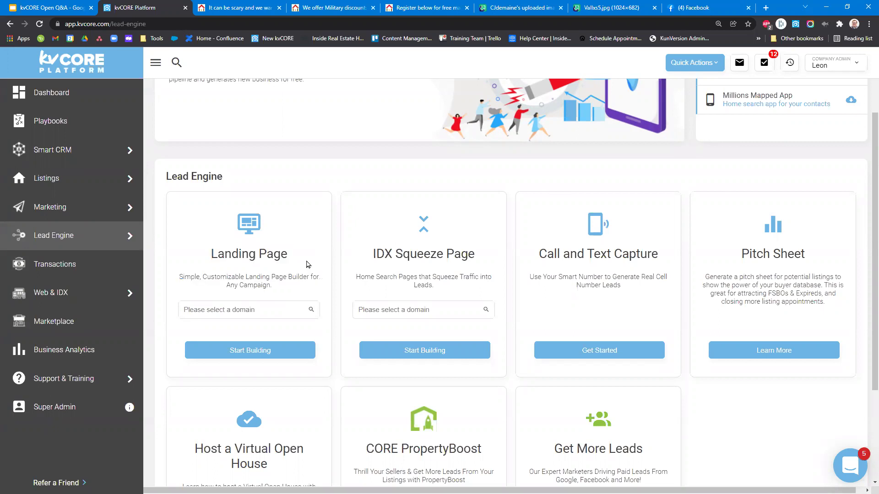
scroll(374, 271, "up", 2)
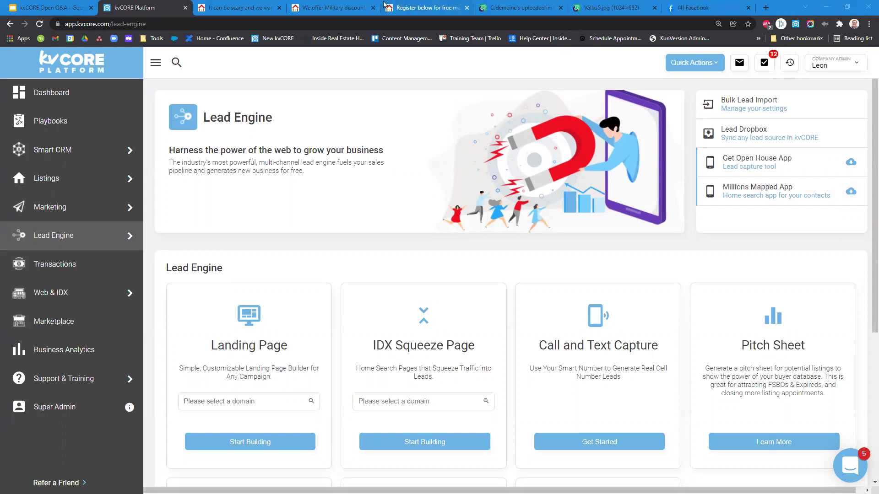
Search for the agent's demo domain, pick it, and start building a landing page.
left_click(253, 400)
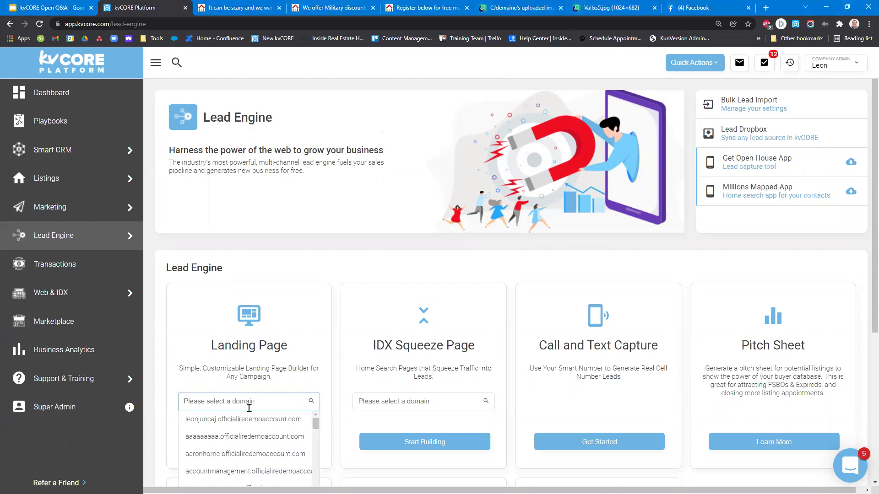
type("Christian")
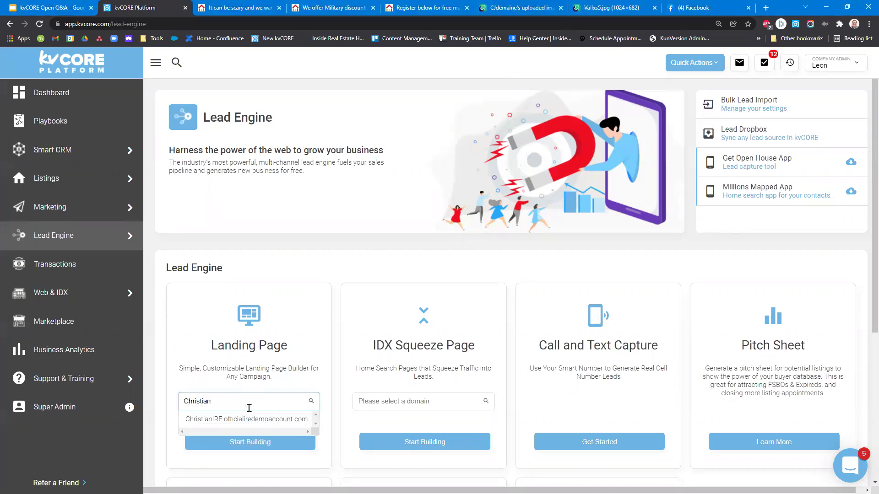
left_click(249, 417)
left_click(251, 442)
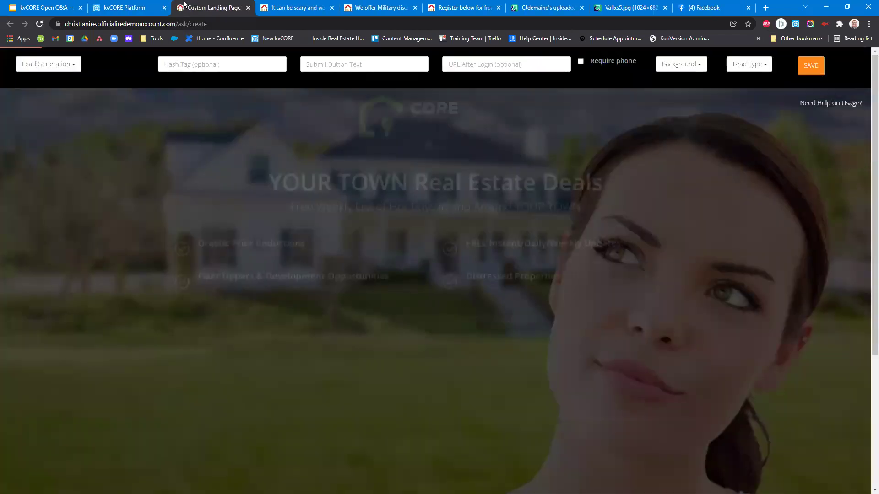
Select the headline, set the after-sign-in destination, and browse the page type list.
left_click_drag(271, 195, 602, 196)
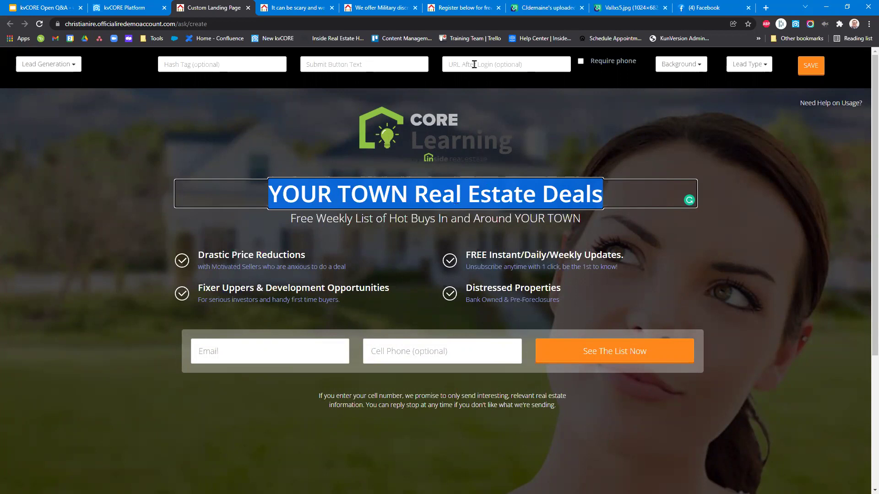
left_click(516, 66)
left_click(471, 74)
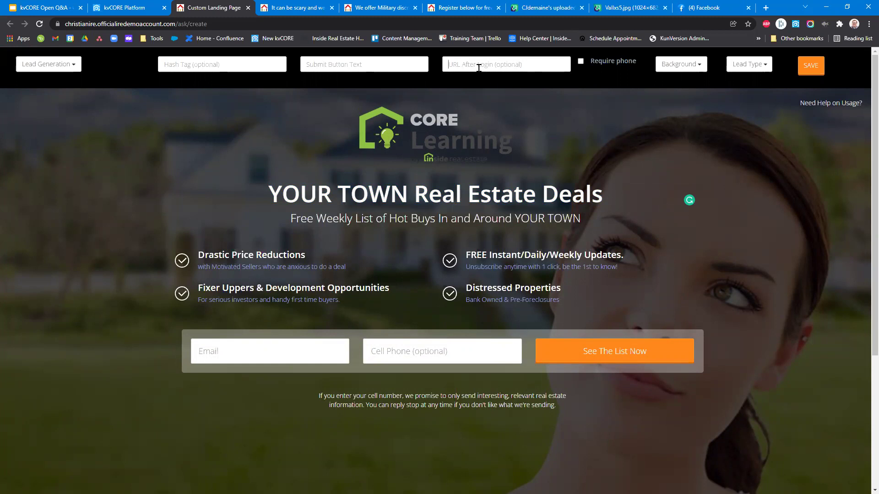
left_click(64, 63)
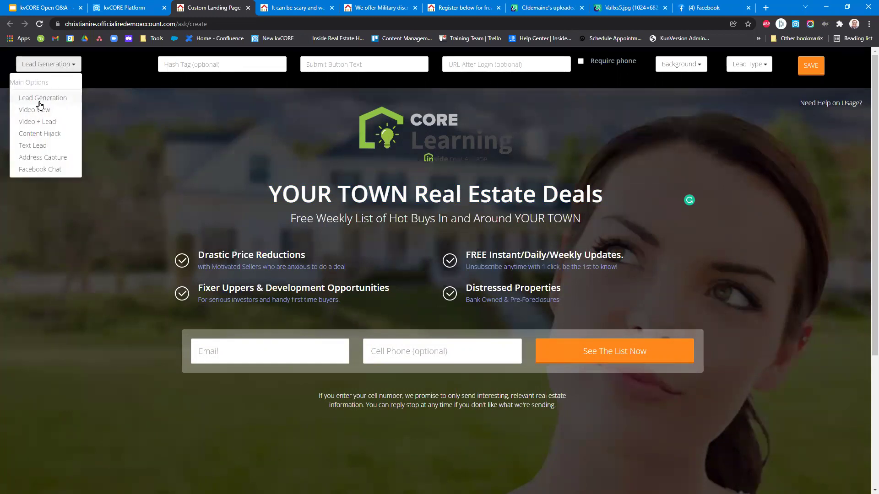
left_click(497, 55)
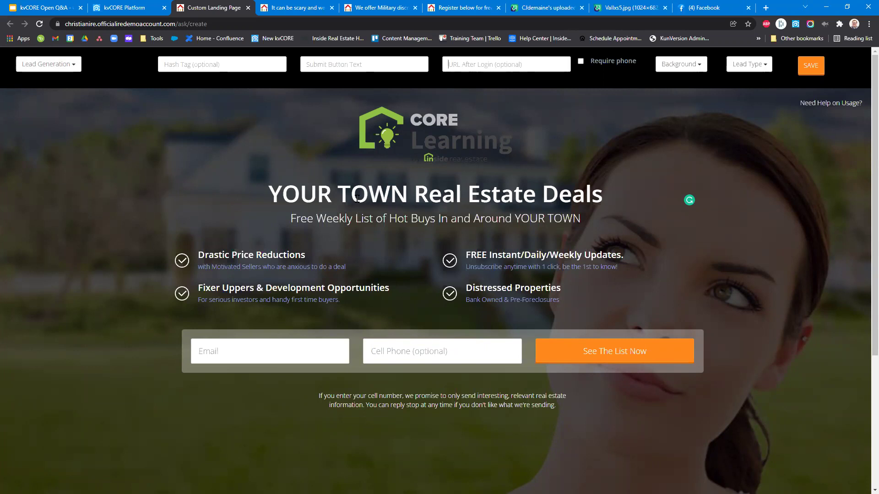
Select the whole YOUR TOWN Real Estate Deals headline, then go to the Facebook feed.
left_click(291, 194)
left_click_drag(291, 193, 606, 196)
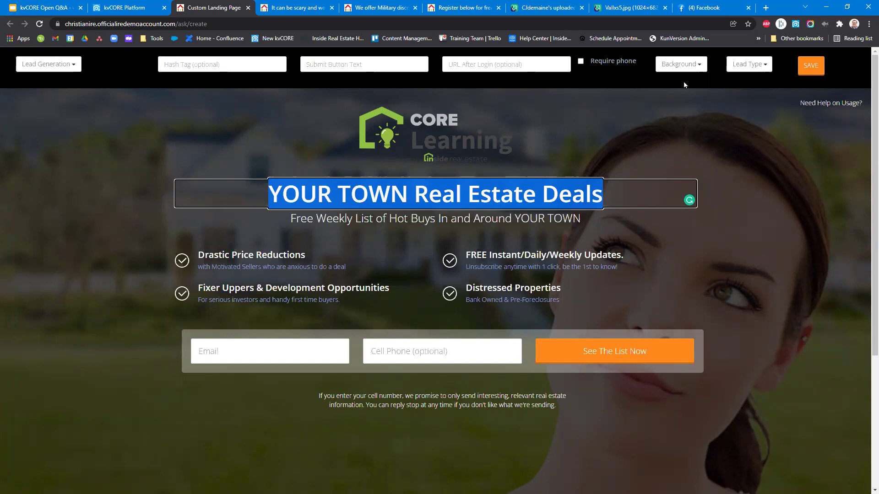
left_click(695, 8)
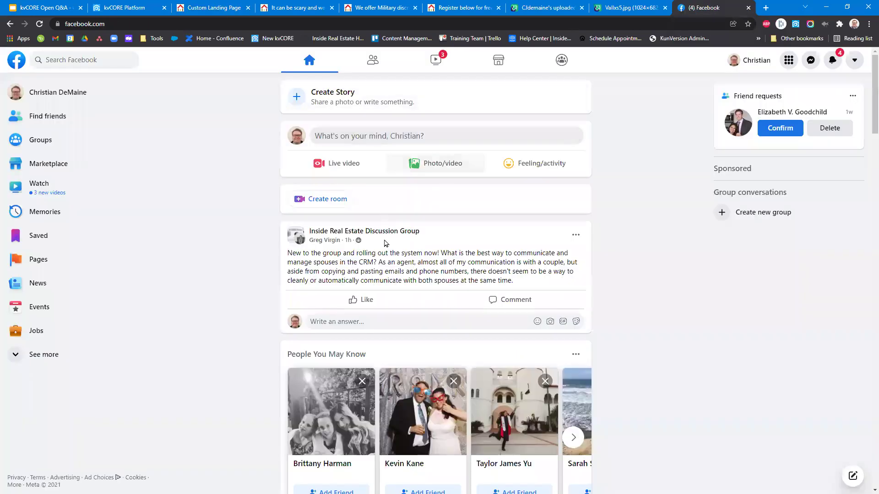
Open your Facebook profile and select the latest post's caption.
scroll(285, 292, "down", 5)
scroll(285, 292, "down", 9)
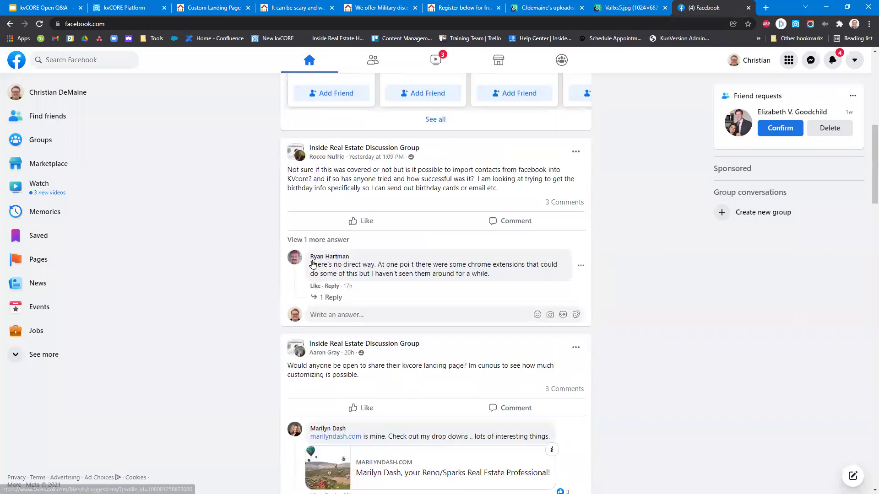
left_click(50, 104)
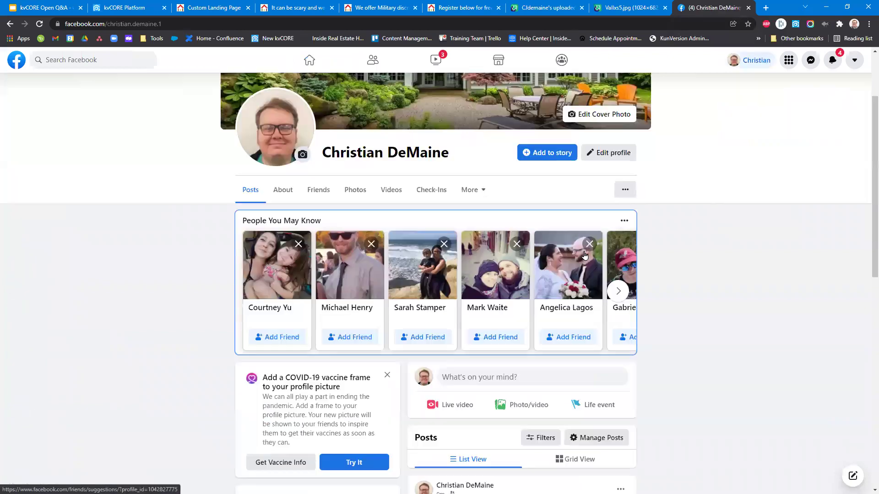
scroll(509, 330, "down", 6)
left_click_drag(449, 266, 414, 232)
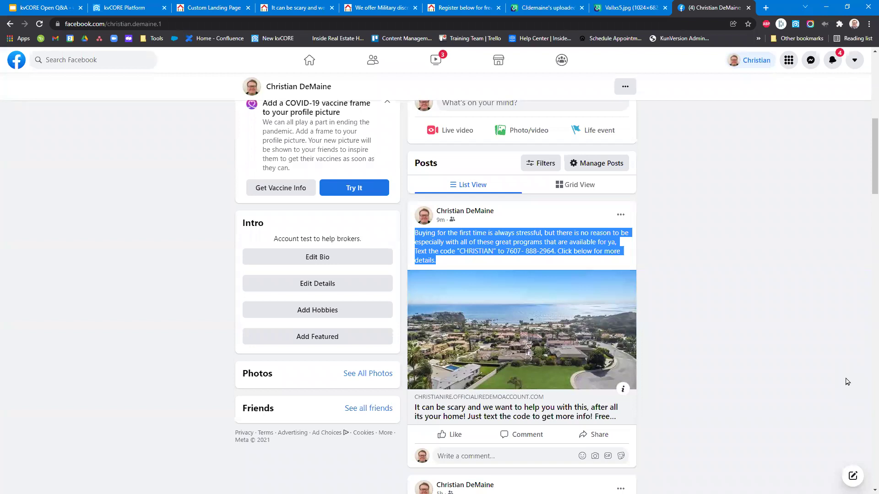
Return to the Facebook home feed and start creating a new story.
scroll(86, 227, "up", 7)
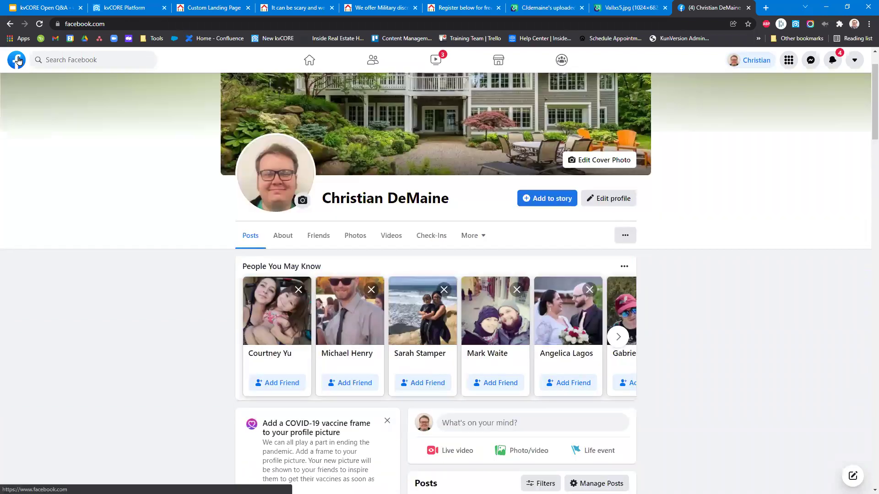
key("alt+Left")
scroll(329, 216, "up", 15)
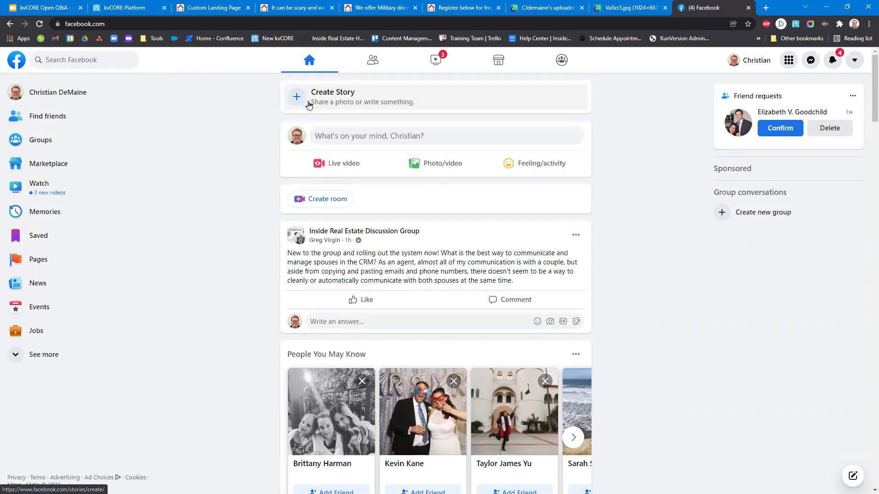
left_click(294, 102)
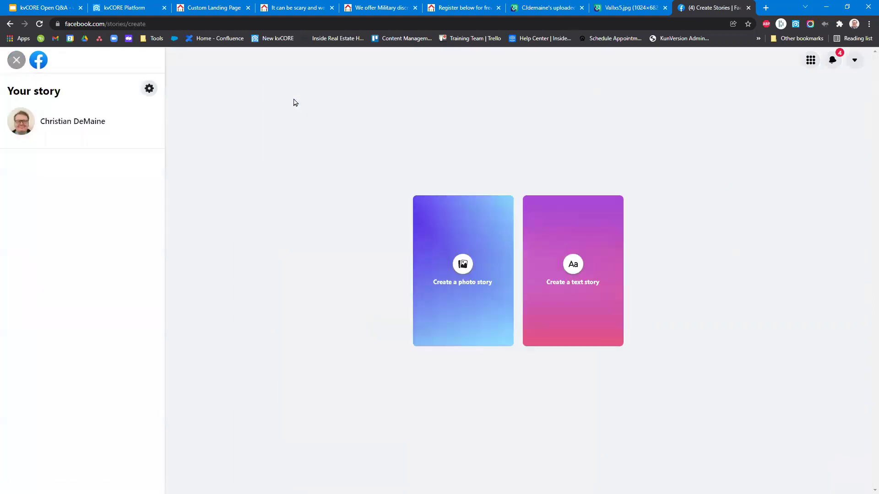
Create a photo story from the webinar thumbnail image and zoom it in the preview.
left_click(476, 306)
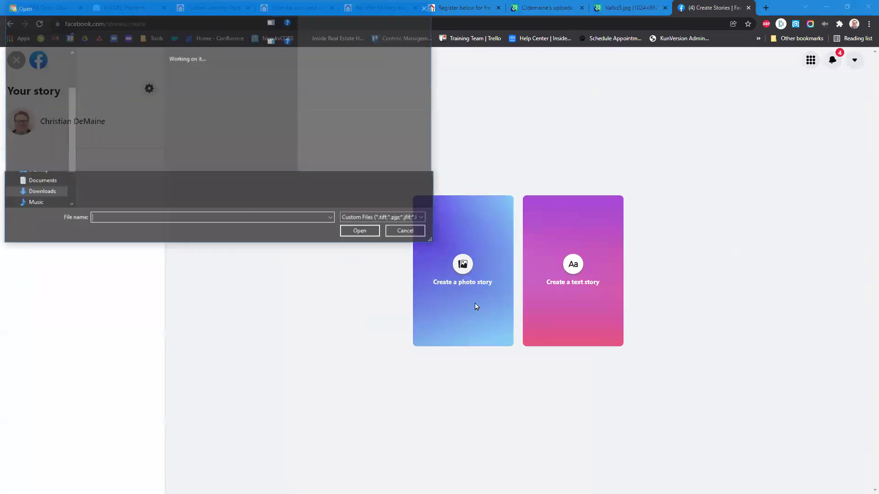
left_click(159, 104)
left_click(355, 231)
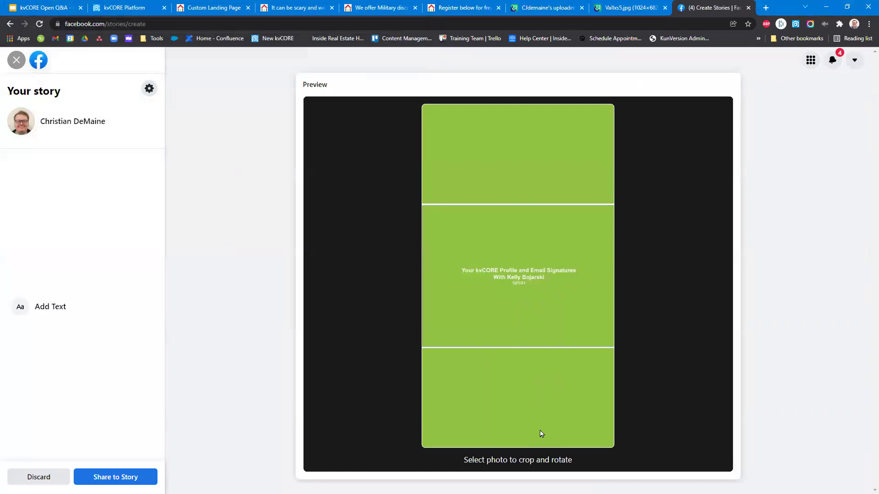
left_click_drag(518, 459, 521, 449)
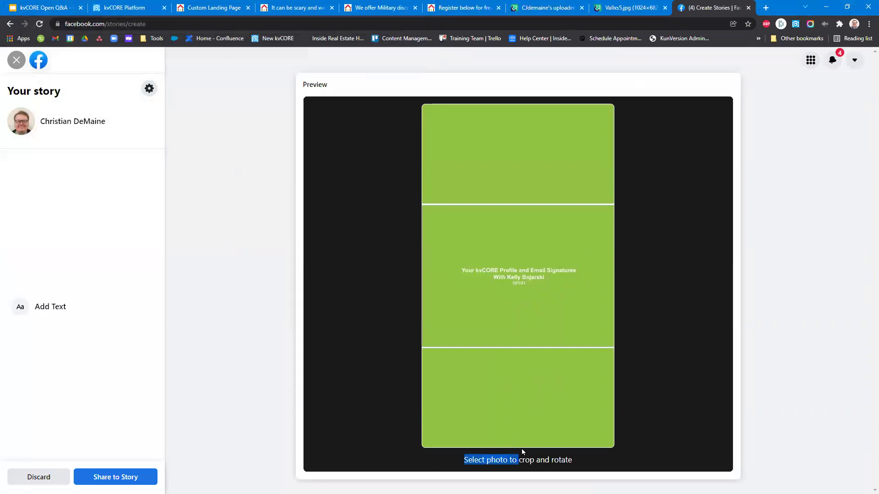
left_click(526, 285)
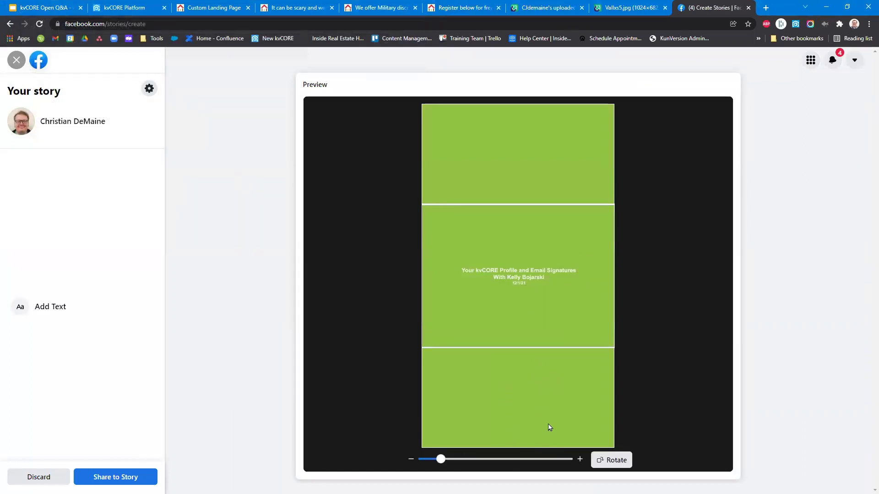
mouse_move(440, 459)
left_mouse_down()
mouse_move(422, 459)
mouse_move(454, 459)
left_mouse_up()
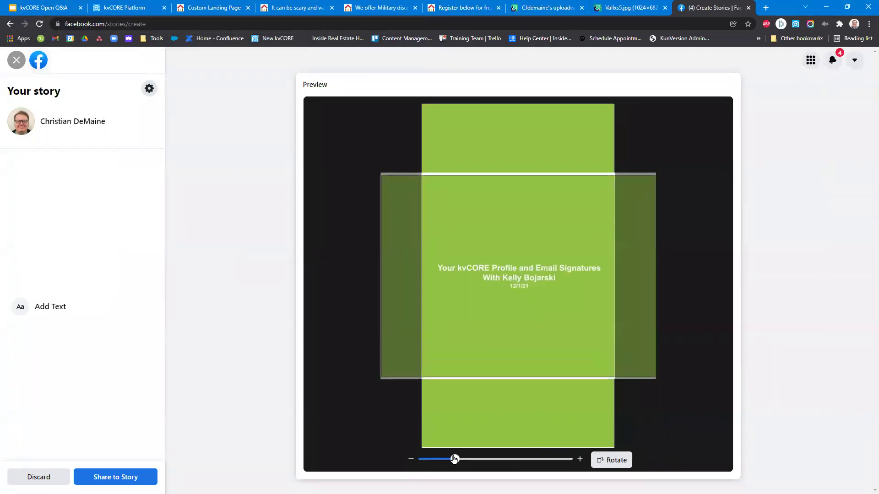
left_click(685, 394)
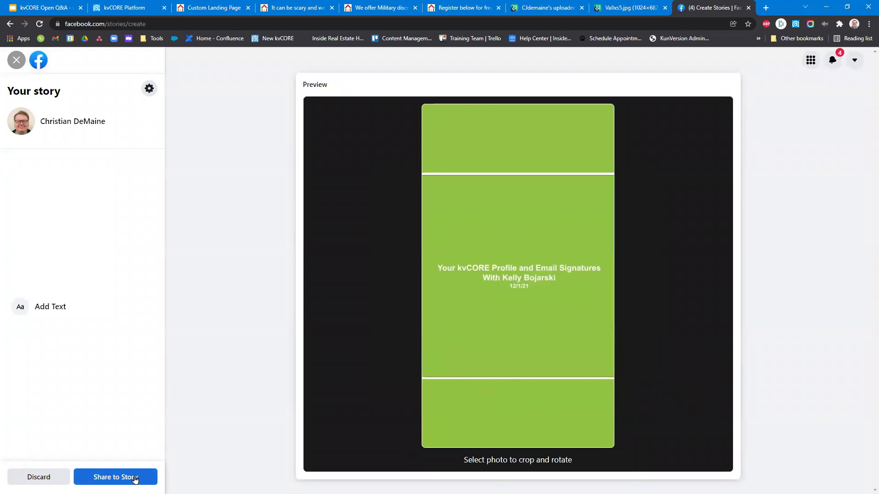
Try adding story text twice, then close the editor and keep the draft.
left_click(69, 310)
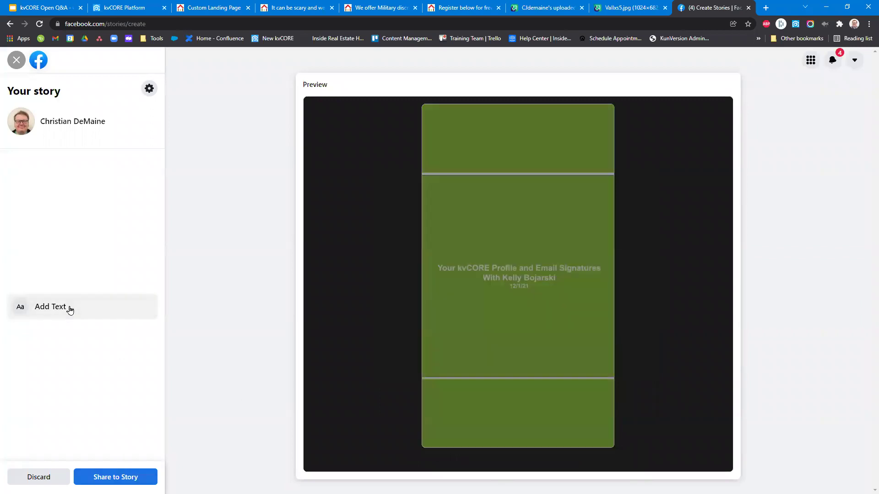
left_click(56, 259)
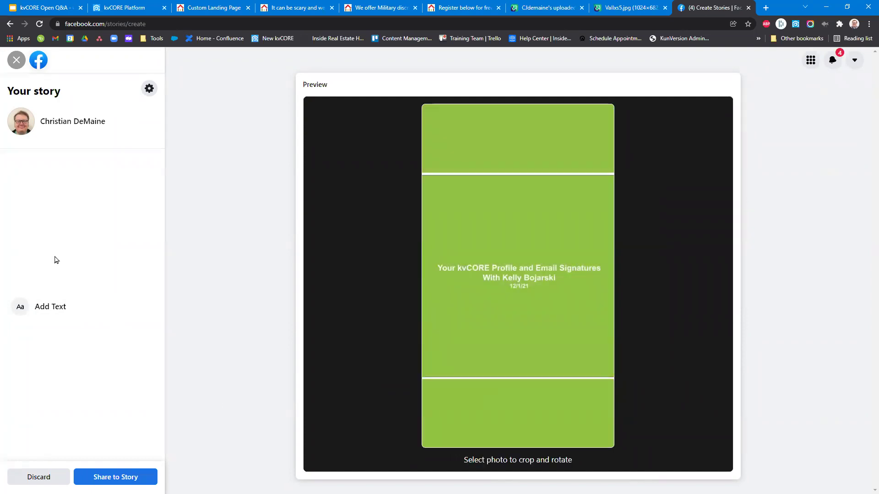
left_click(87, 316)
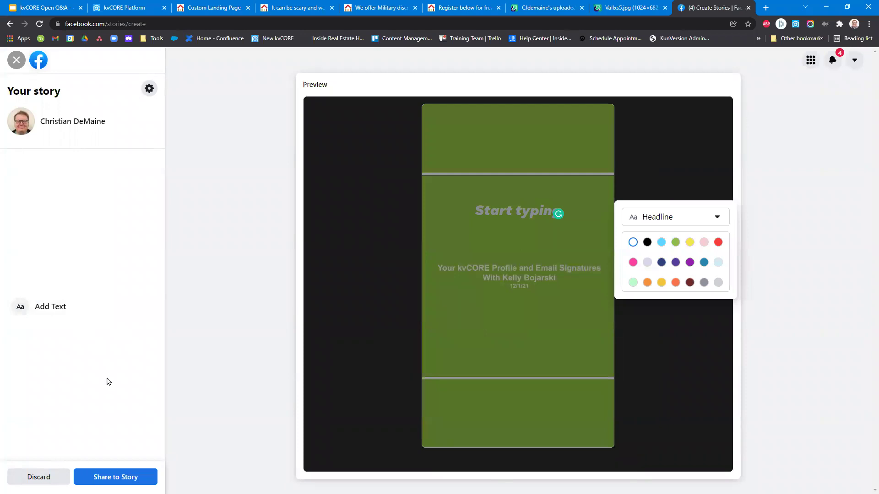
left_click(128, 346)
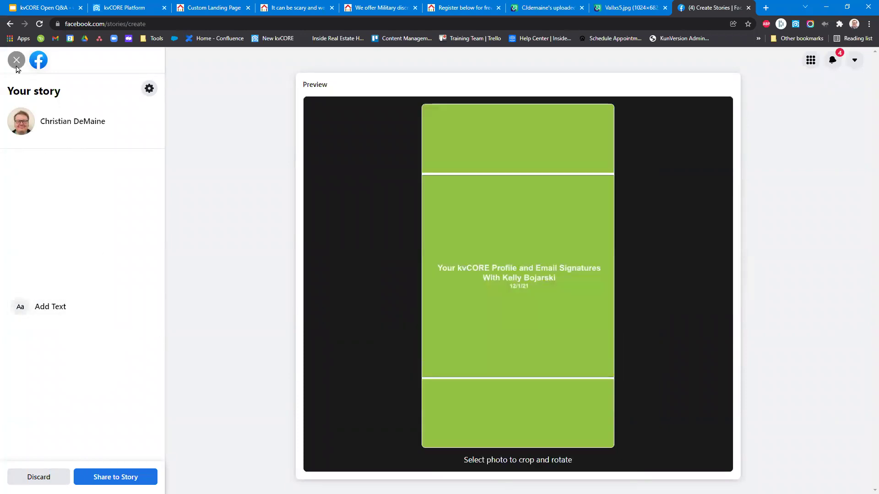
left_click(16, 66)
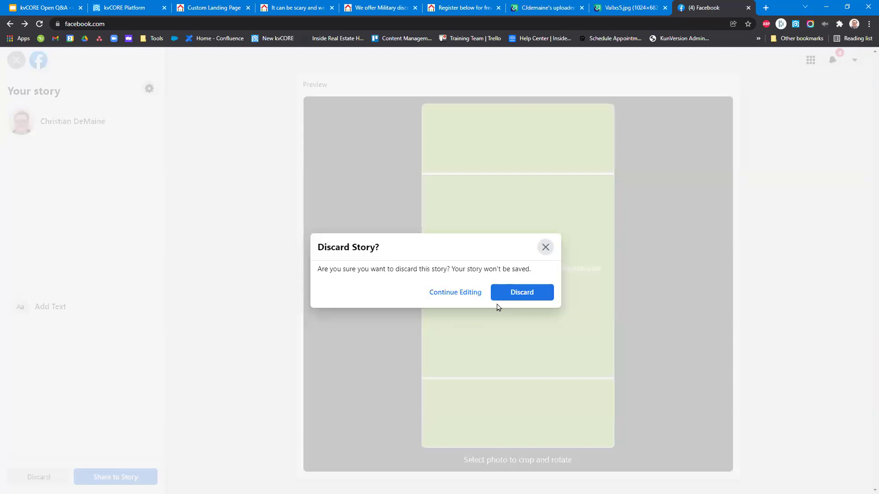
left_click(542, 253)
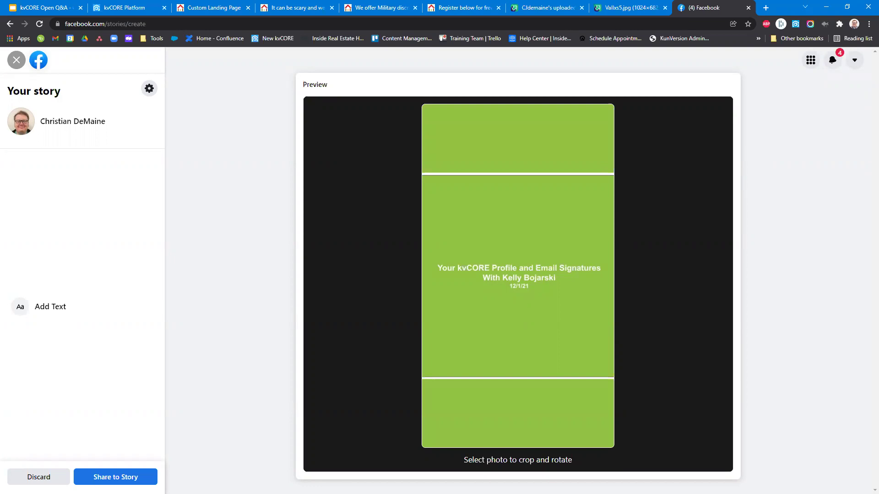
Leave the unshared story draft and return to the kvCORE Lead Engine page.
left_click(118, 7)
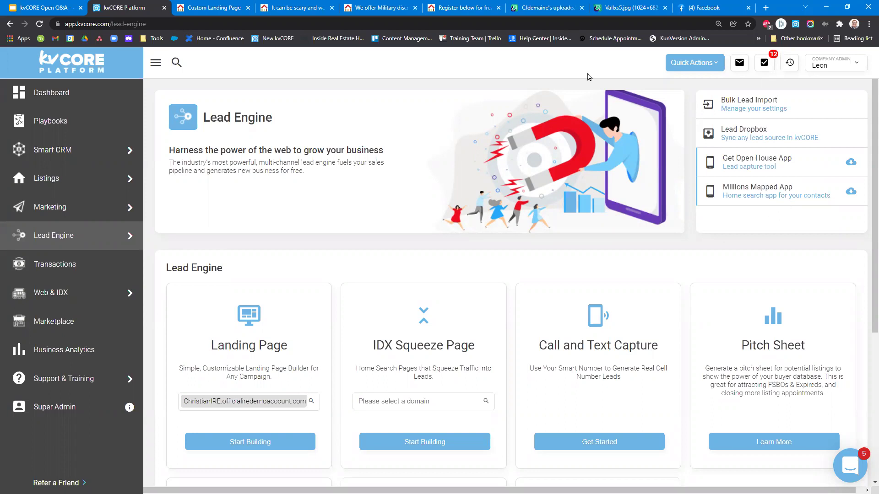
Visit the landing page editor, then open a new blank browser tab.
left_click(232, 6)
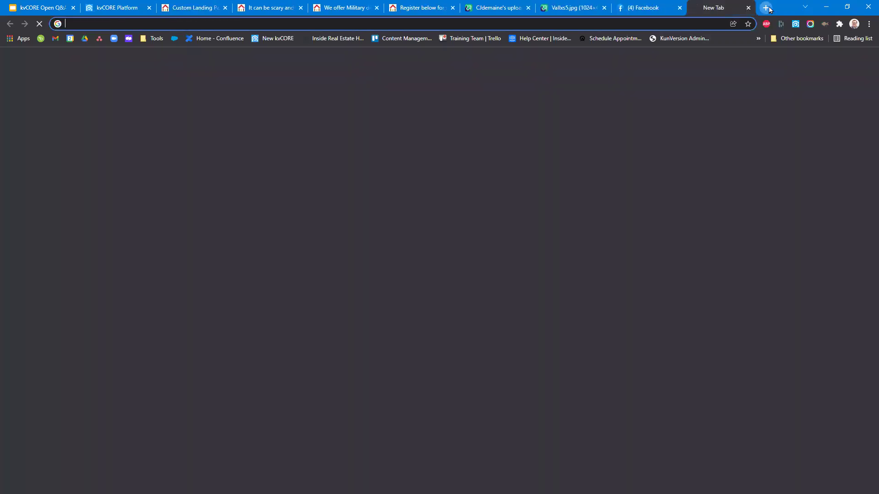
left_click(765, 8)
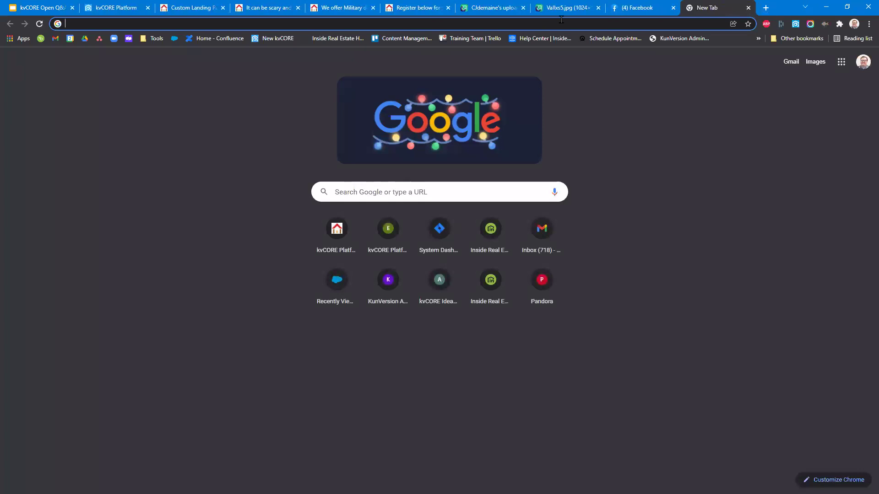
Check recent address suggestions, the Imgur aerial photo, and the Imgur uploads gallery.
left_click(561, 19)
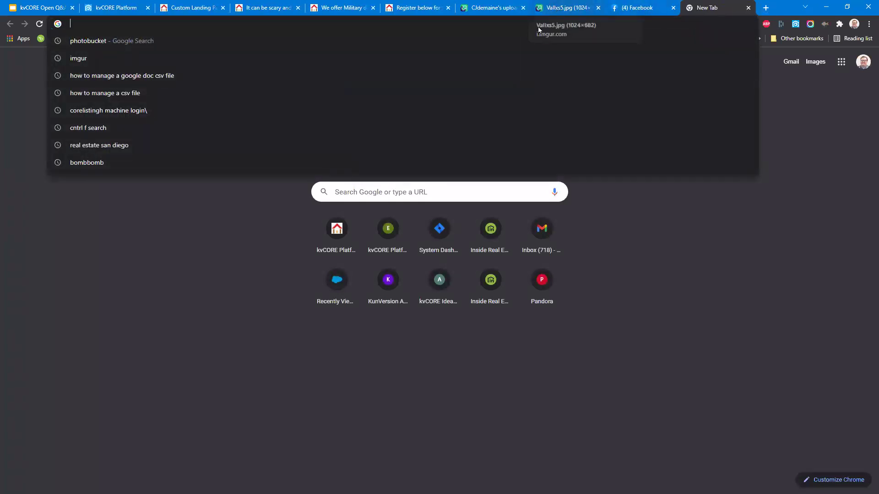
left_click(549, 7)
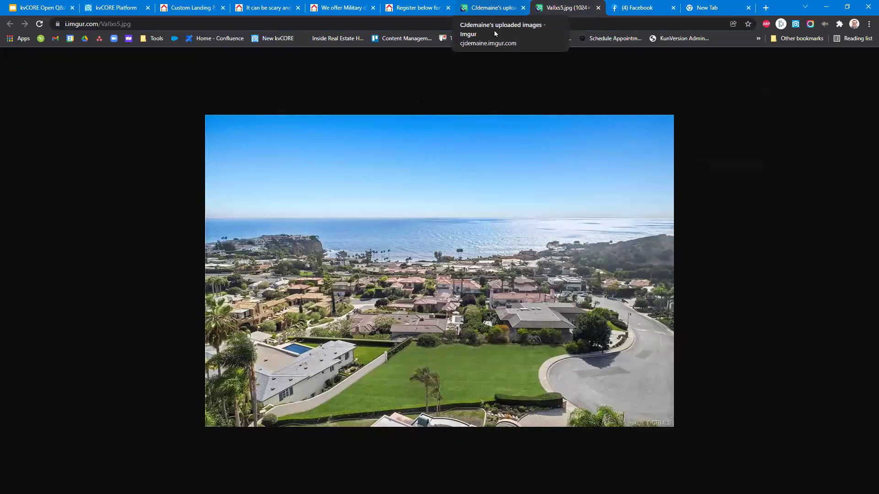
left_click(492, 8)
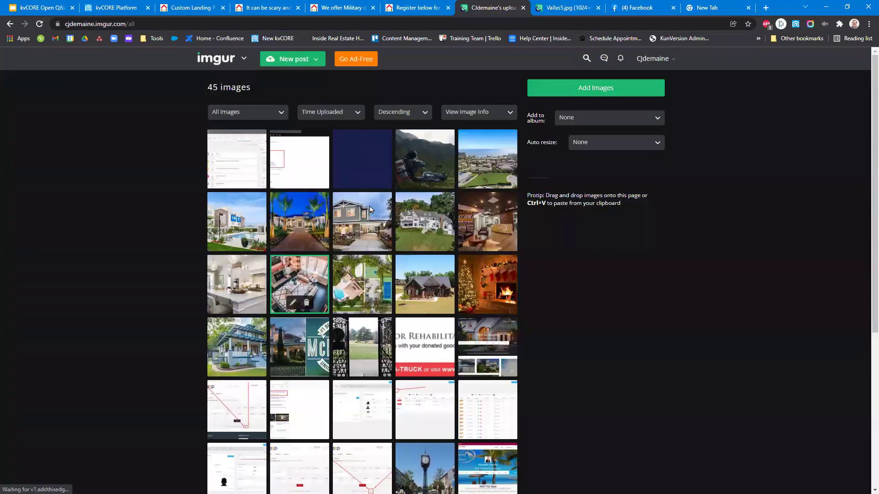
Open image 12, the living-room photo, in its own tab and zoom in and out.
left_click(319, 281)
right_click(367, 206)
left_click(389, 211)
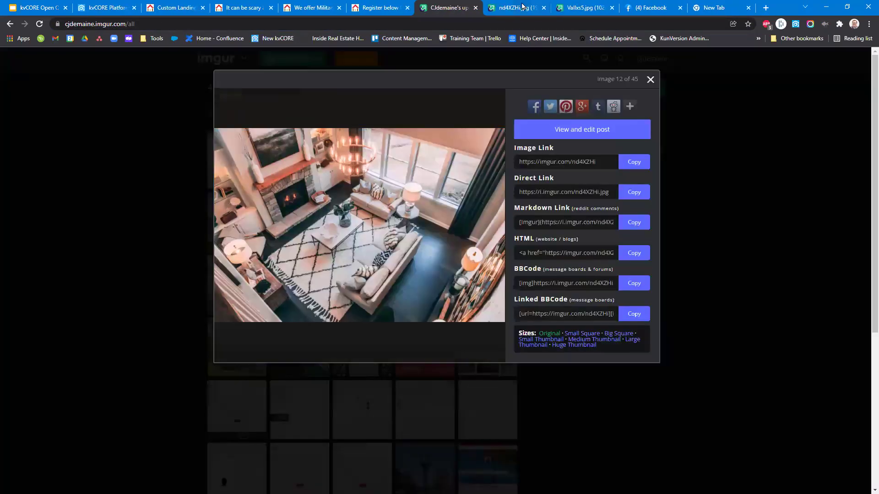
left_click(522, 6)
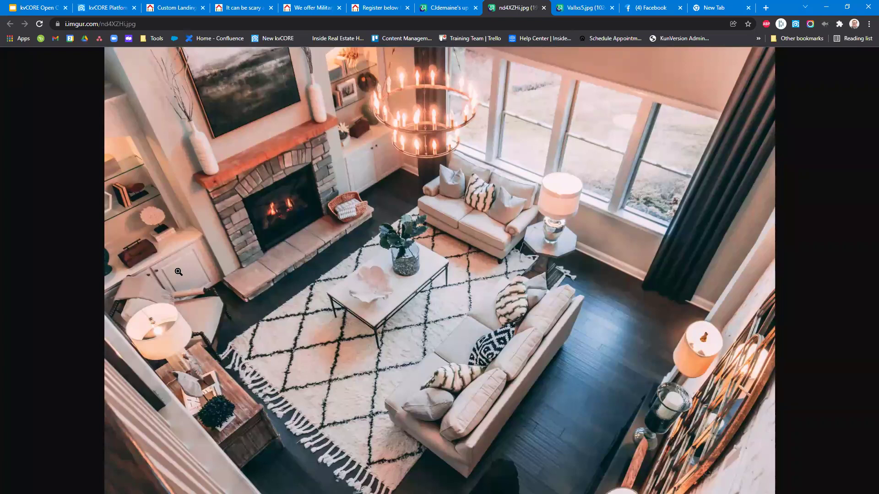
left_click(383, 299)
left_click(421, 221)
left_click(459, 6)
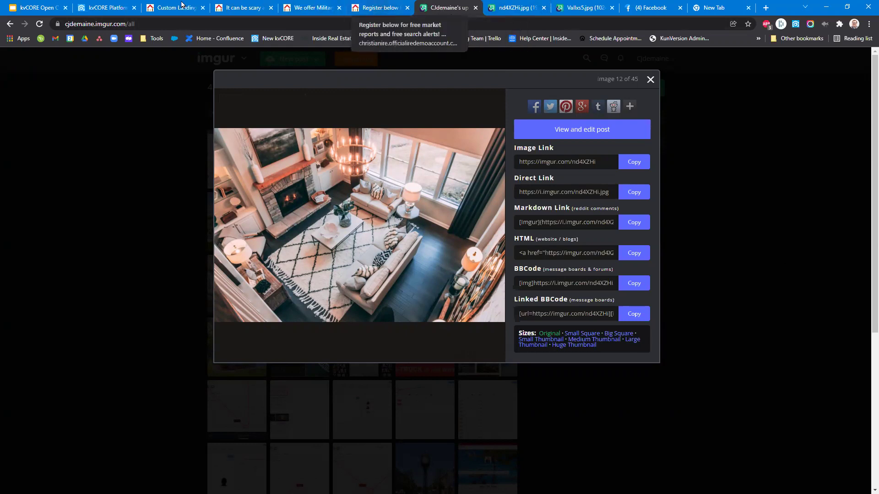
Make the custom landing page a Video + Lead page with a New Construction background.
left_click(380, 4)
key("ctrl+3")
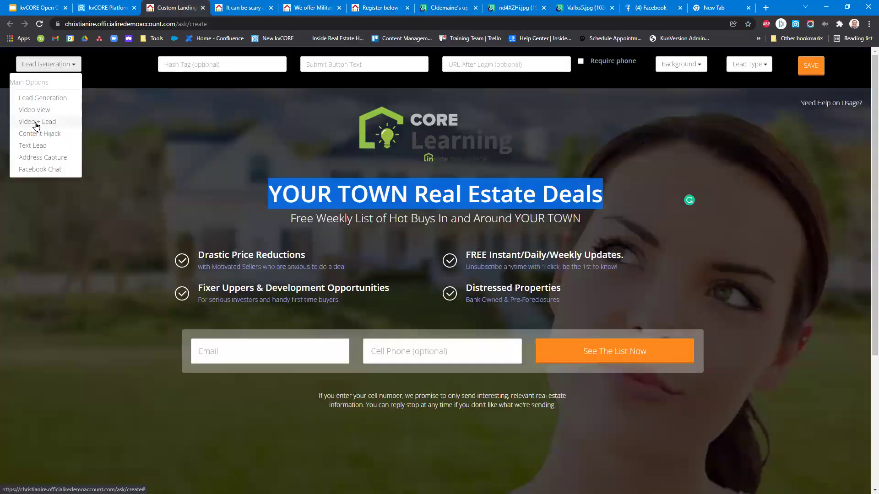
left_click(44, 122)
scroll(310, 218, "down", 2)
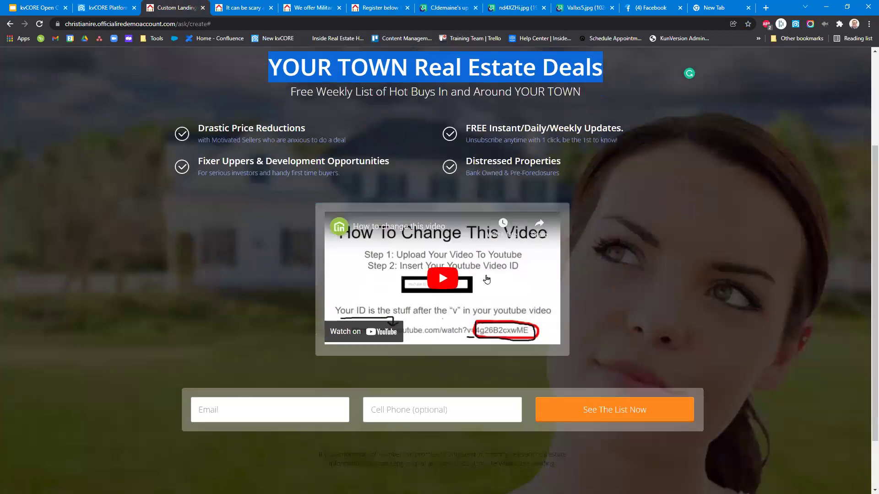
scroll(748, 183, "up", 3)
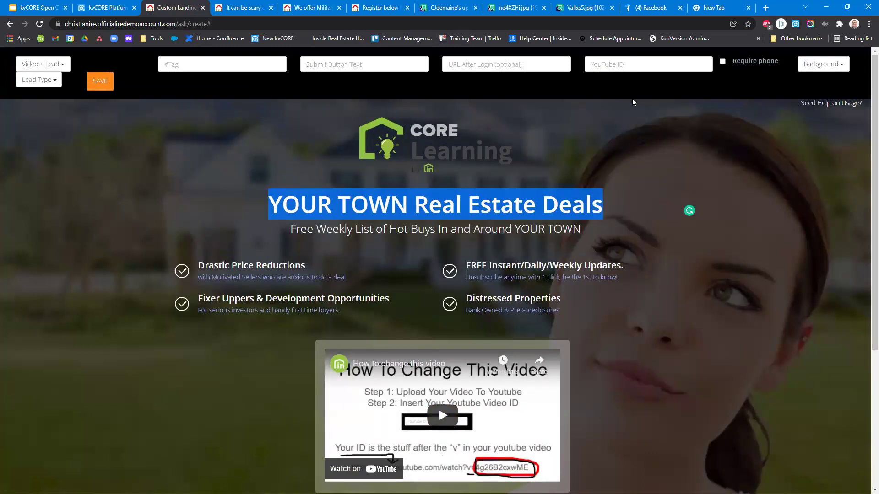
left_click(815, 60)
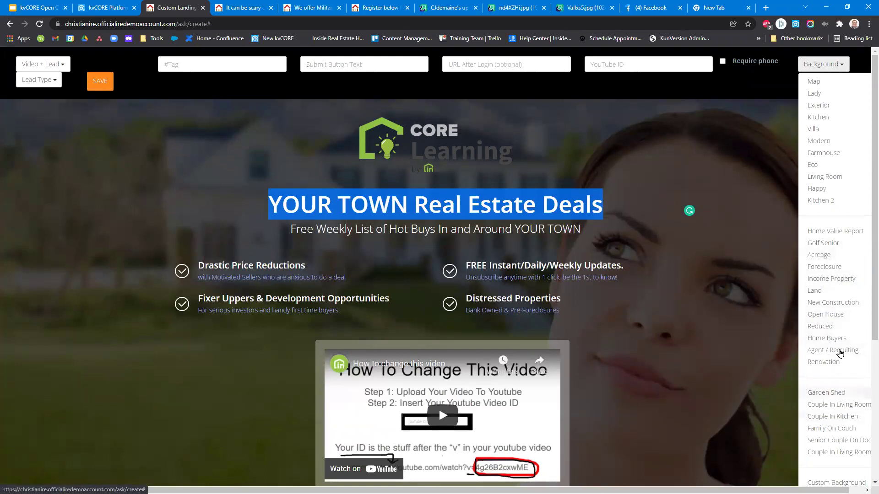
left_click(822, 306)
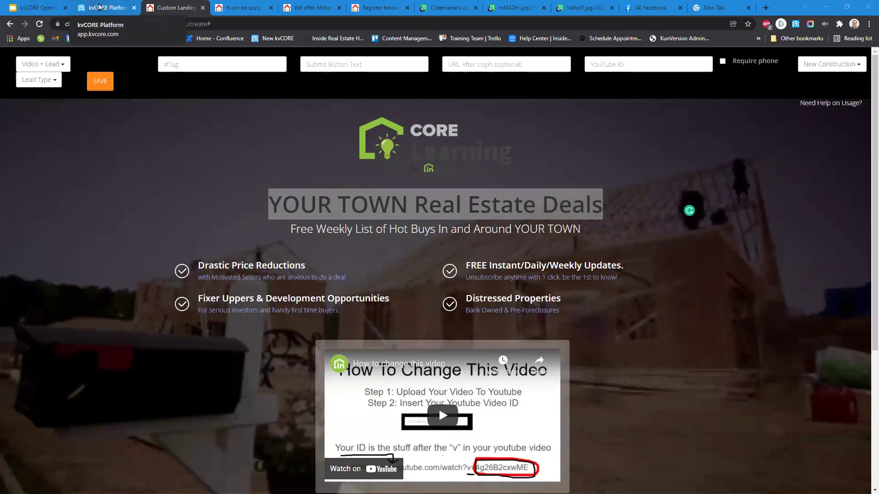
Go back to the Lead Engine page and select the YOUR TOWN Real Estate Deals headline.
left_click(100, 7)
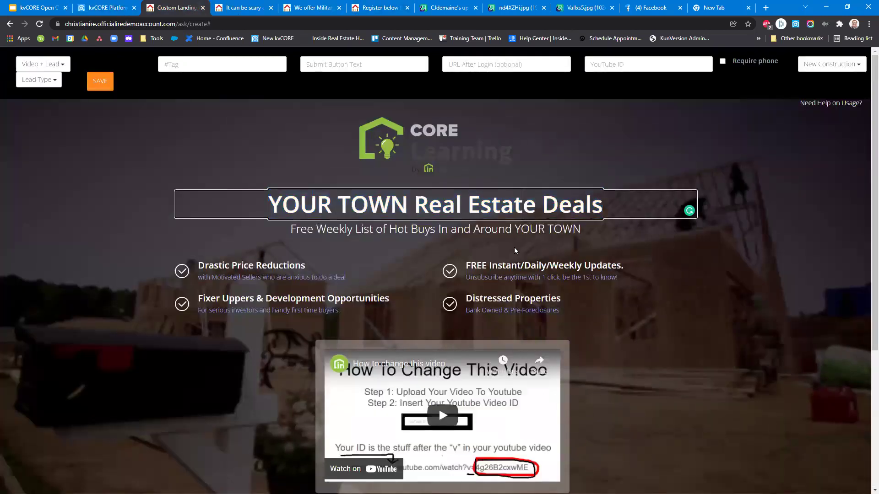
left_click_drag(602, 204, 268, 203)
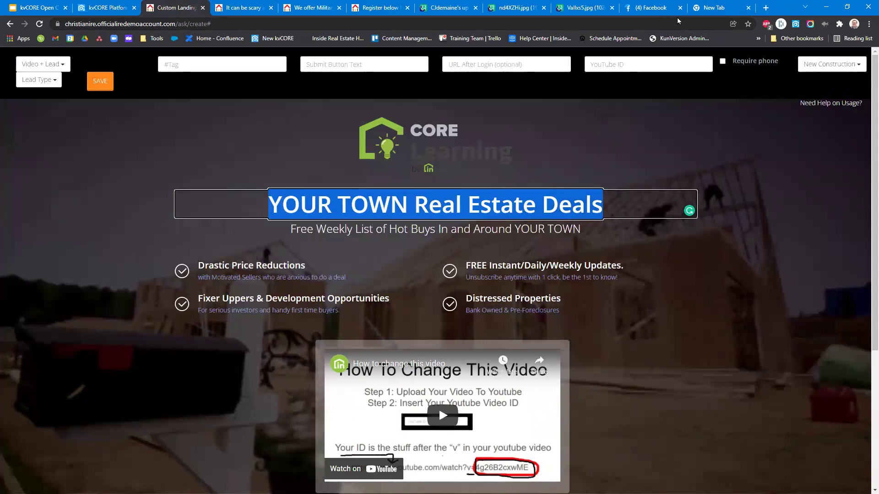
Deselect the YOUR TOWN Real Estate Deals headline text.
left_click(789, 284)
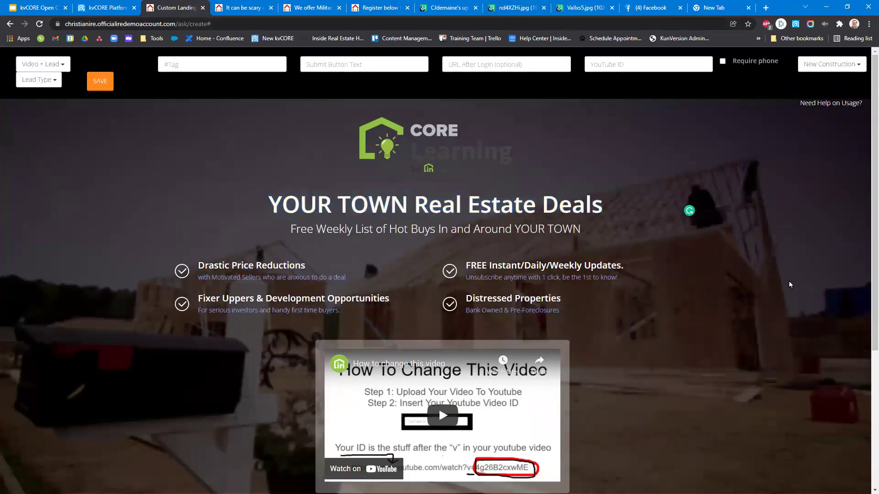
scroll(789, 284, "down", 3)
scroll(789, 284, "up", 3)
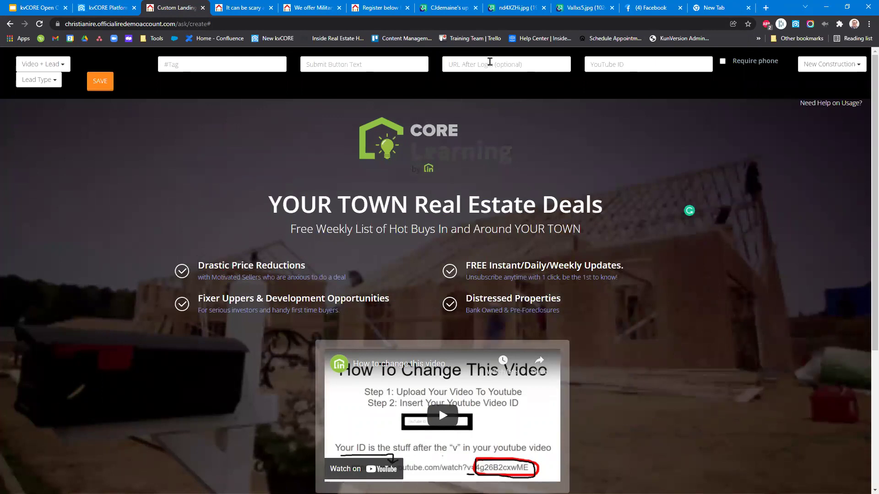
Put the cursor in the URL After Login (optional) field, then move to the Google Sheets tab.
left_click(501, 64)
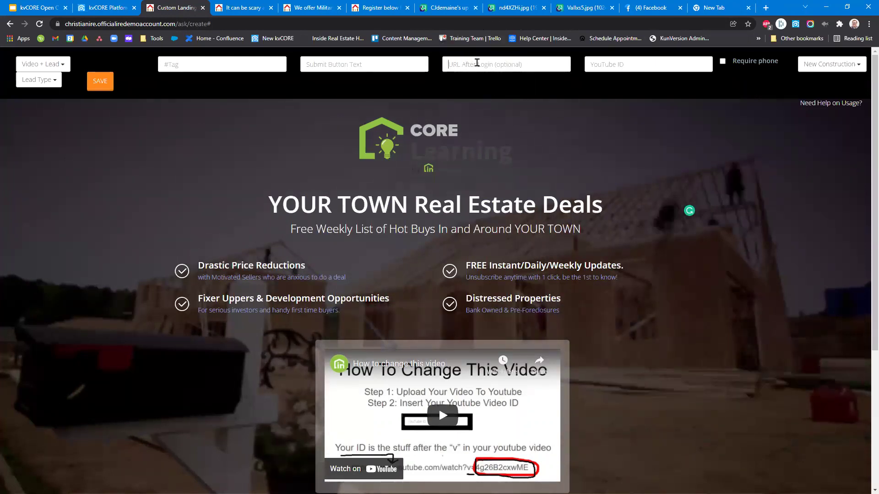
scroll(380, 215, "down", 4)
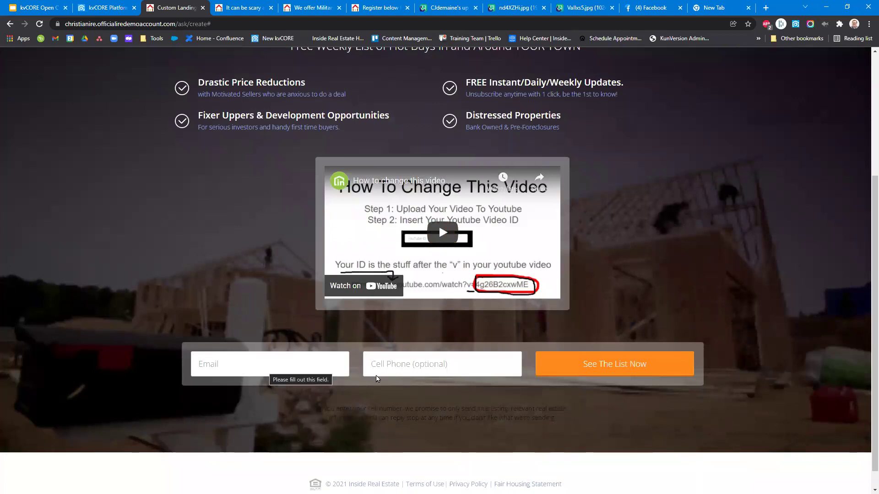
scroll(653, 177, "up", 1)
scroll(653, 178, "up", 4)
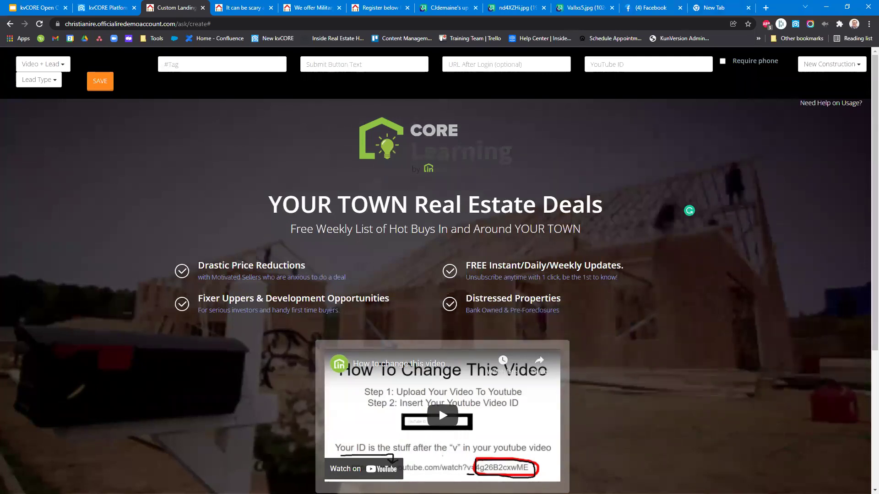
left_click(732, 6)
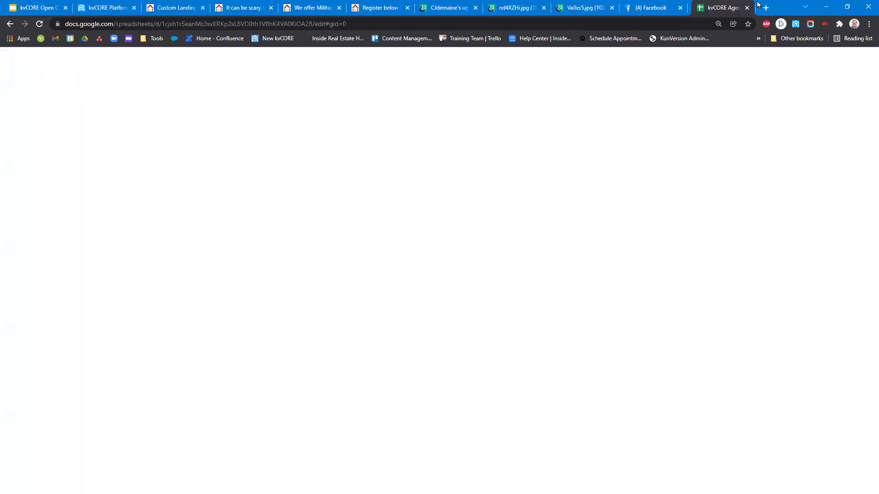
Copy the recordings spreadsheet's full web address from the address bar and return to the landing page editor.
left_click(145, 4)
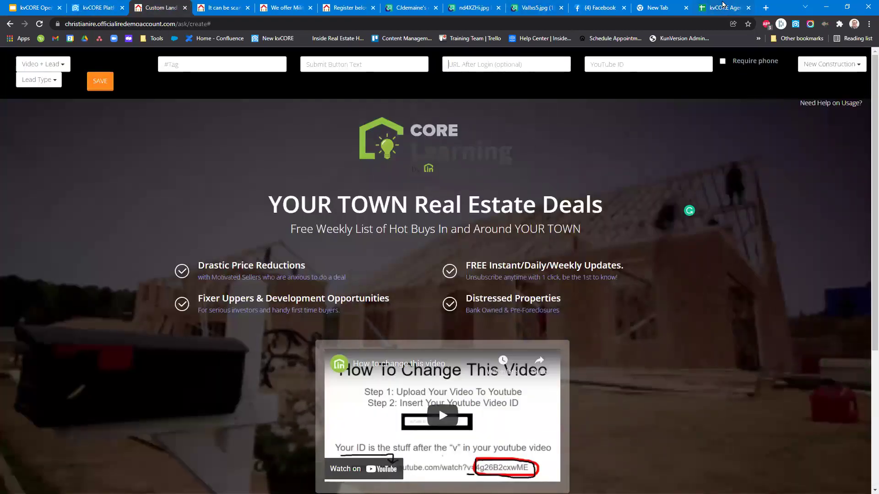
left_click(708, 14)
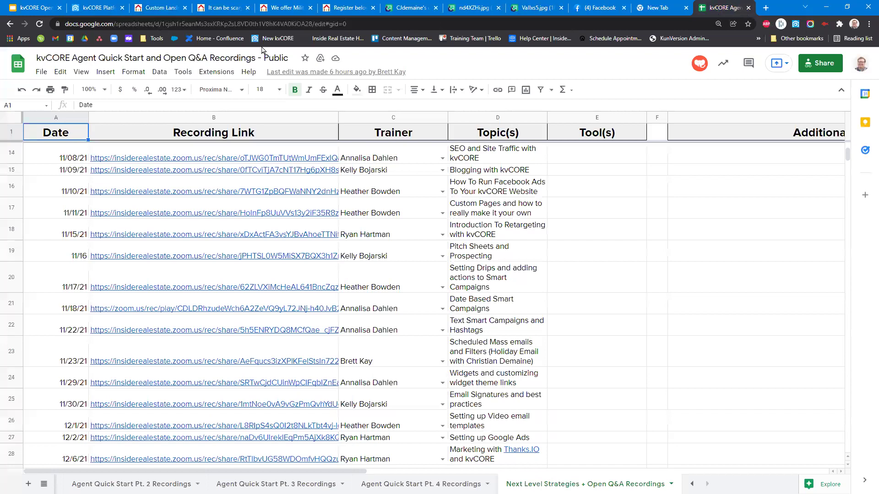
left_click_drag(350, 23, 85, 24)
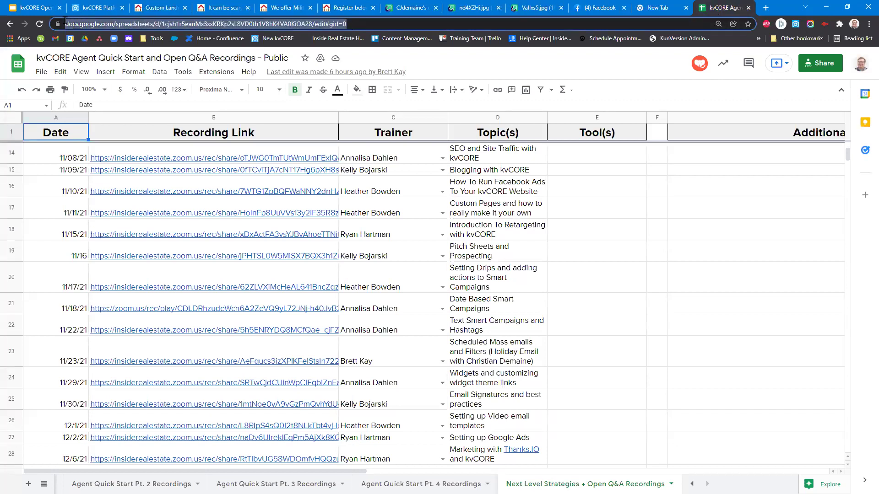
right_click(117, 27)
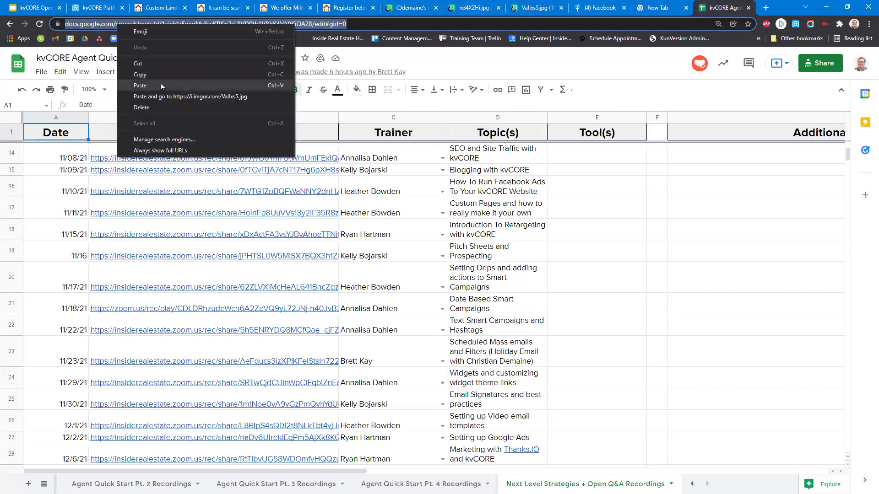
left_click(155, 76)
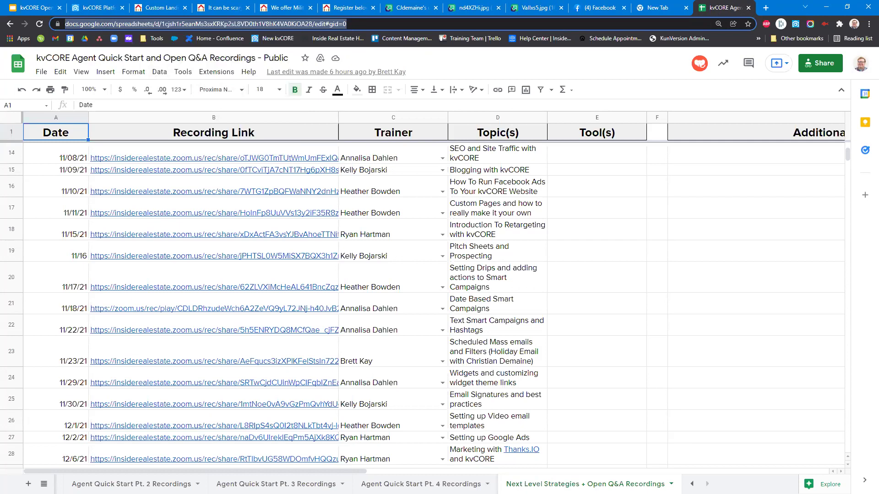
key("alt+Tab")
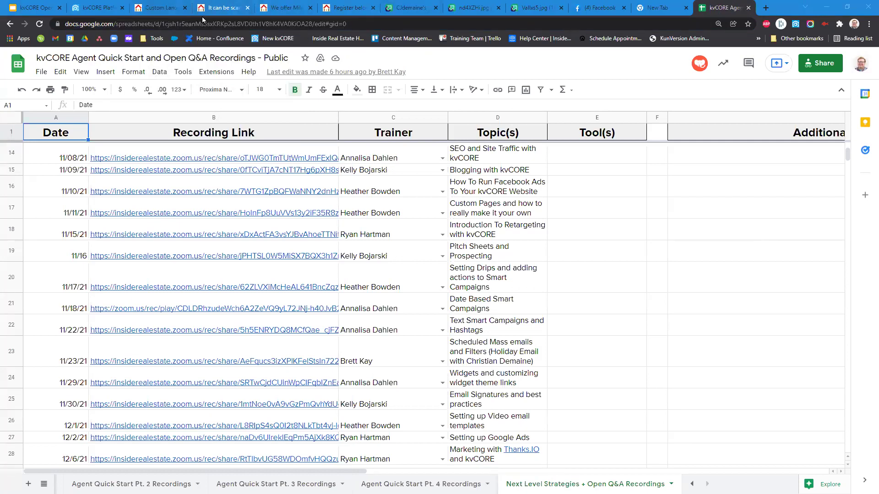
key("ctrl+3")
Paste the spreadsheet address as the URL After Login, then save and open the published page.
left_click(470, 66)
right_click(507, 67)
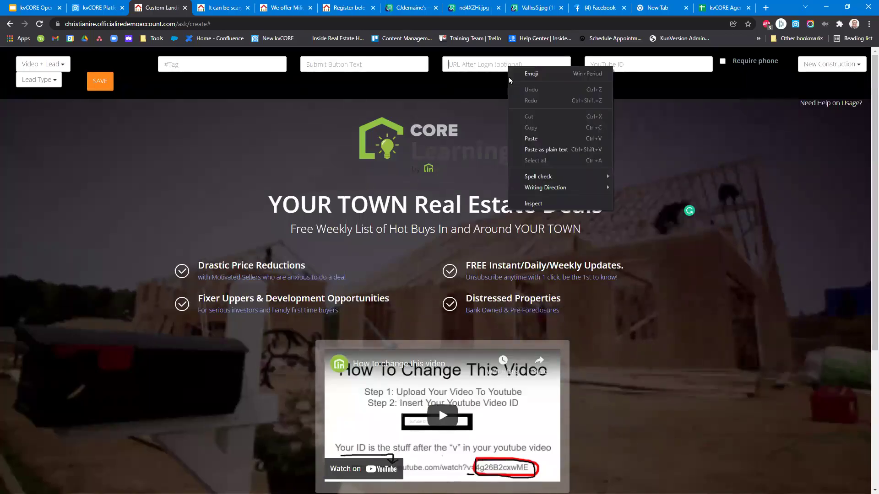
left_click(531, 138)
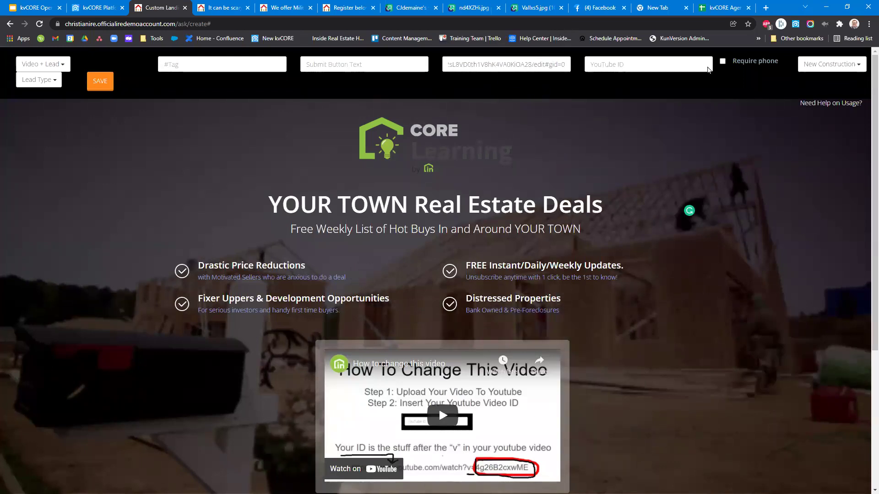
left_click(100, 82)
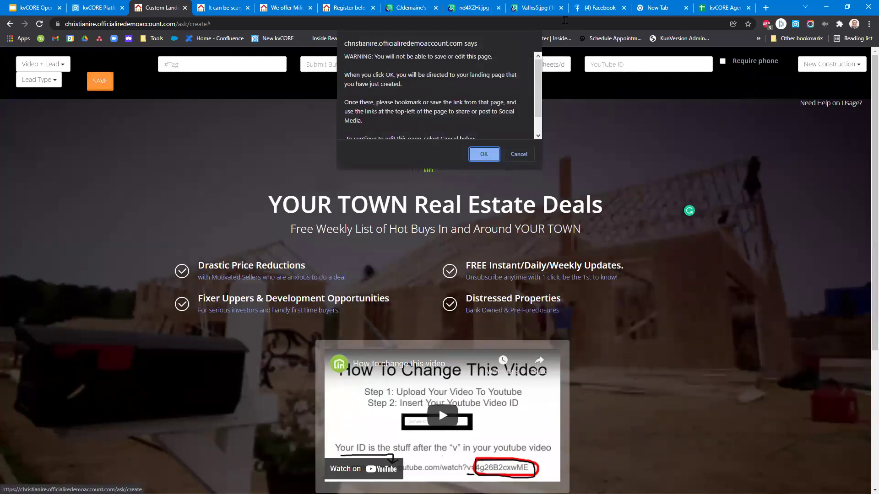
left_click(535, 151)
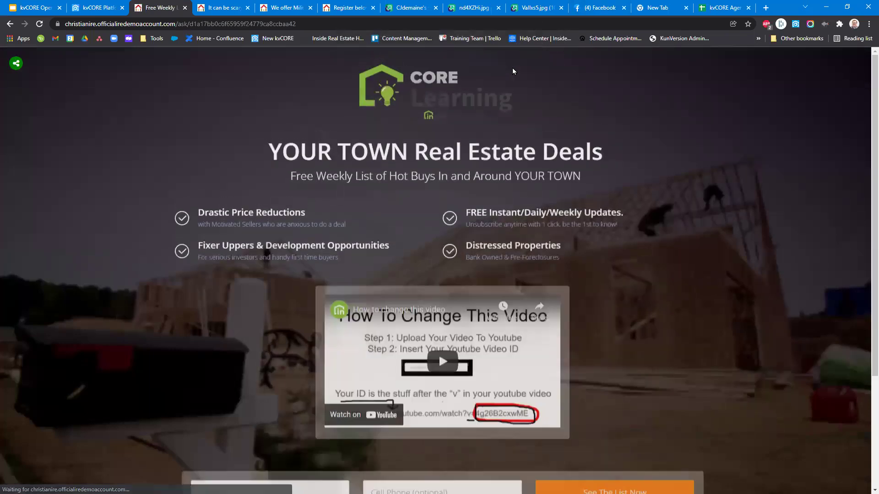
Fill the squeeze page form with a test e-mail address and a cell phone number, then submit.
scroll(426, 246, "down", 2)
scroll(310, 398, "down", 2)
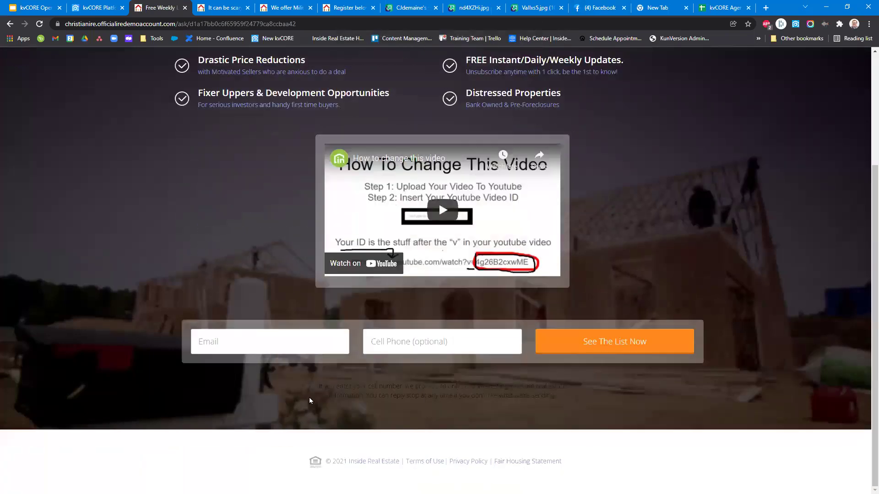
scroll(304, 435, "up", 2)
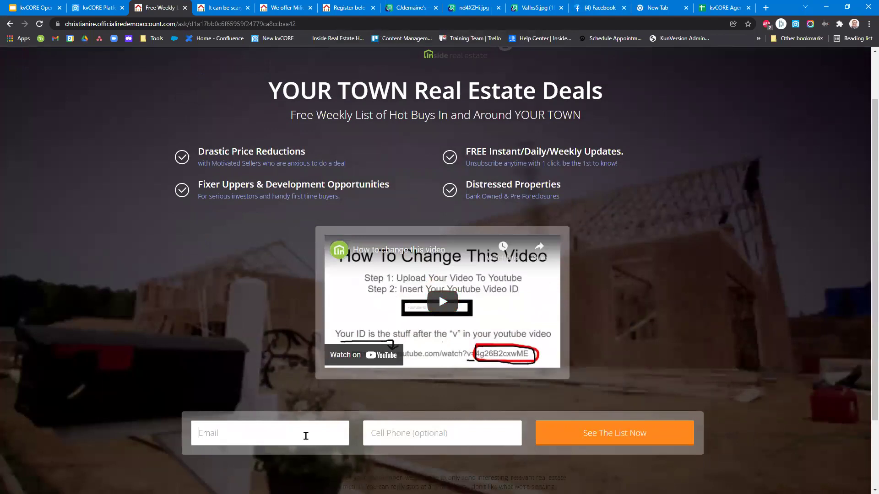
left_click(306, 435)
type("patricia")
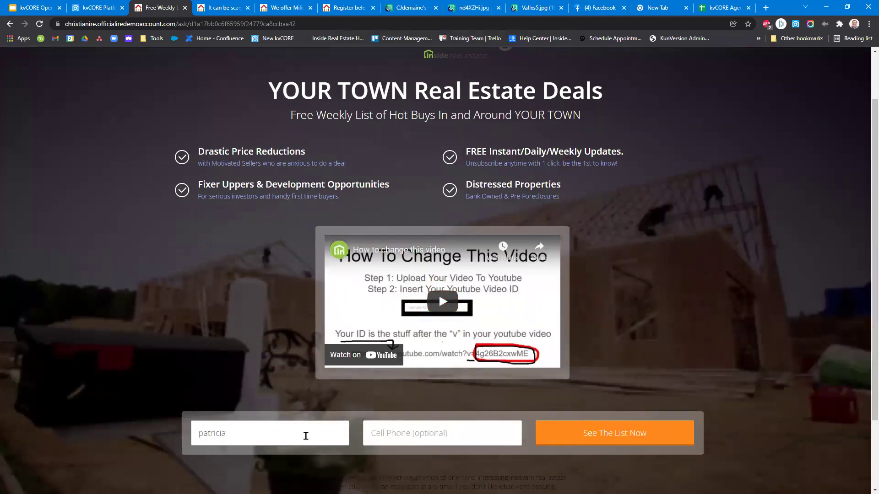
type("test2345")
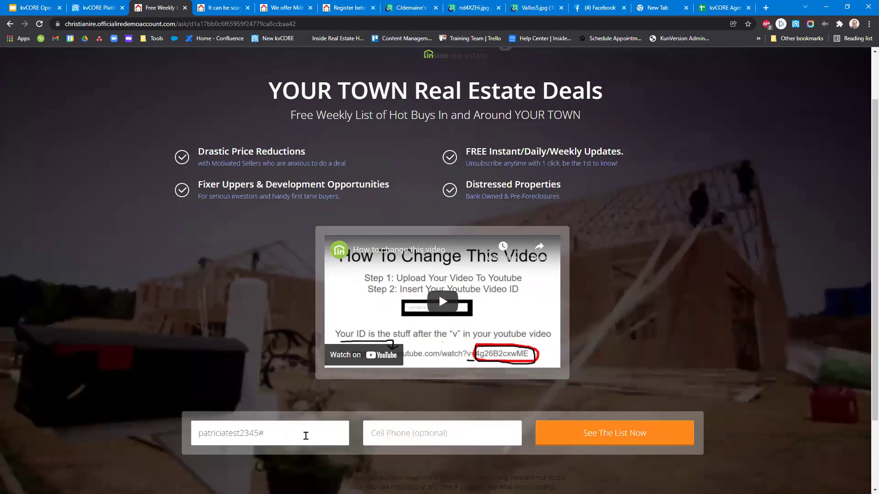
type("#email.com")
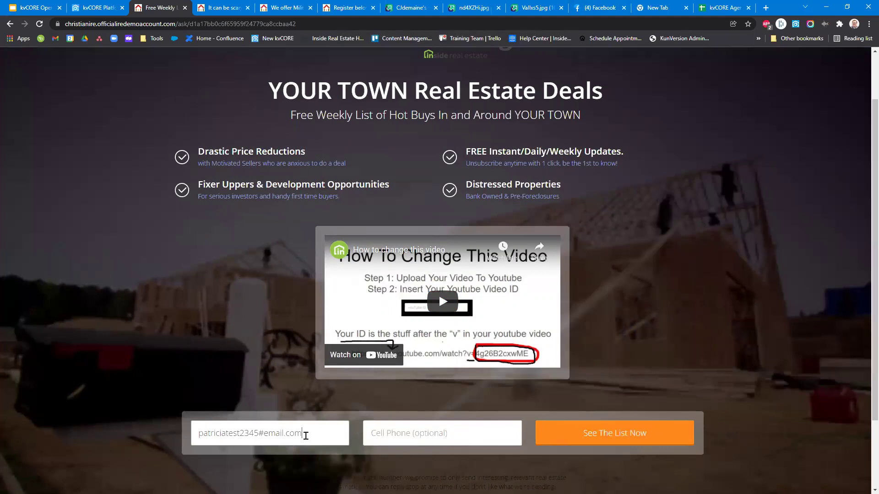
key("Tab")
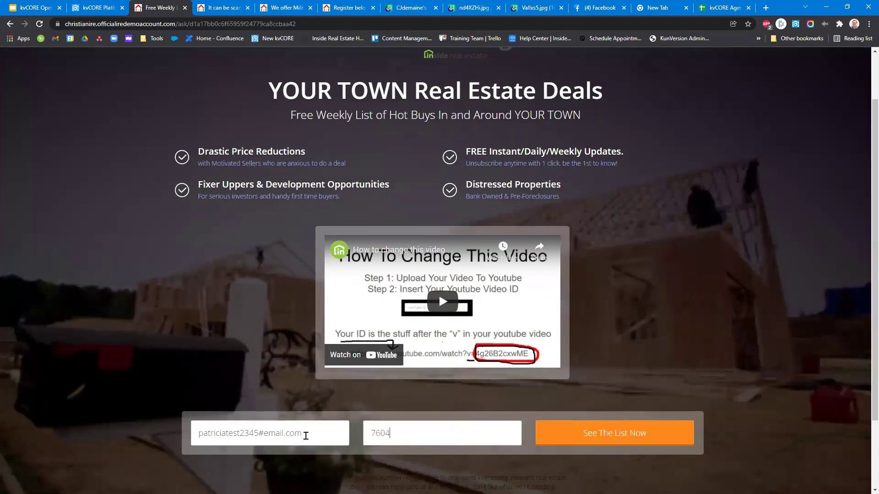
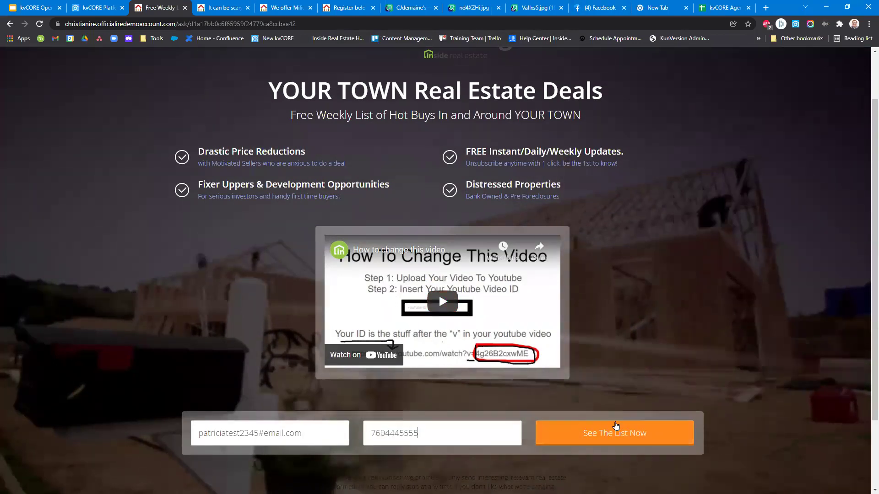
left_click(622, 430)
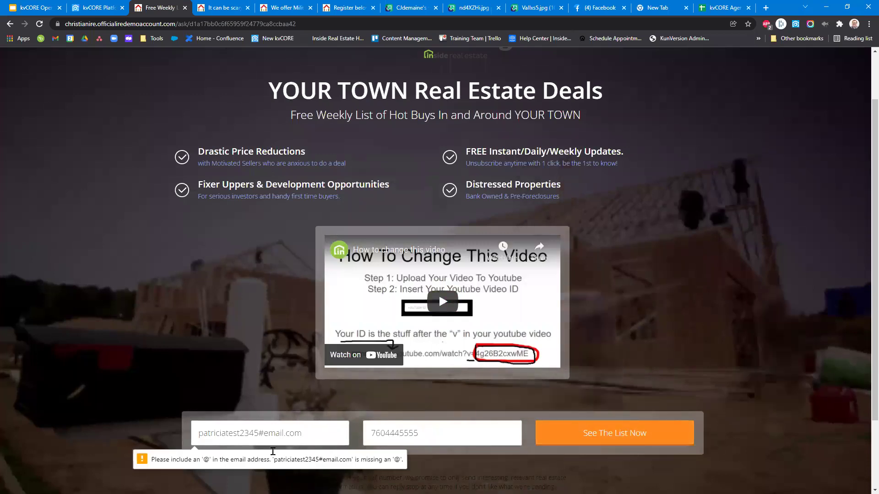
Replace the mistyped # with @ in the e-mail and click See The List Now again.
left_click(295, 442)
key("Left")
key("Left")
key("Left")
key("Left")
key("Left")
key("Left")
key("Left")
key("Left")
key("BackSpace")
type("@")
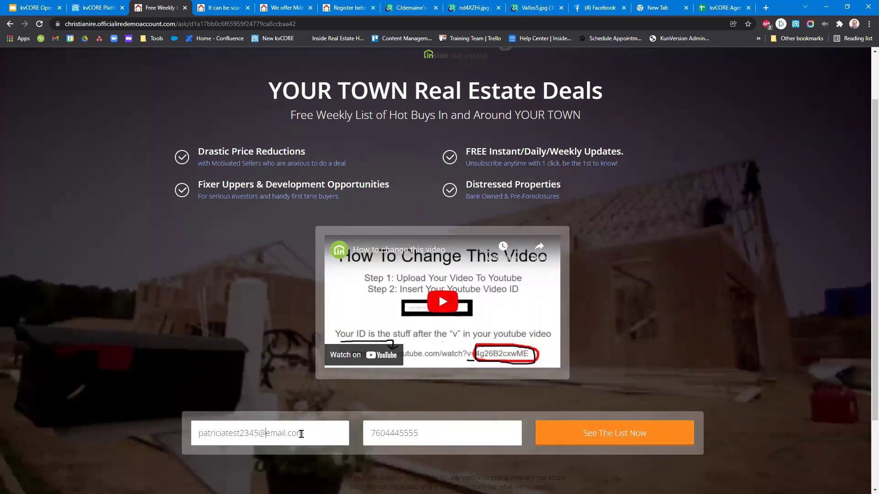
left_click(622, 437)
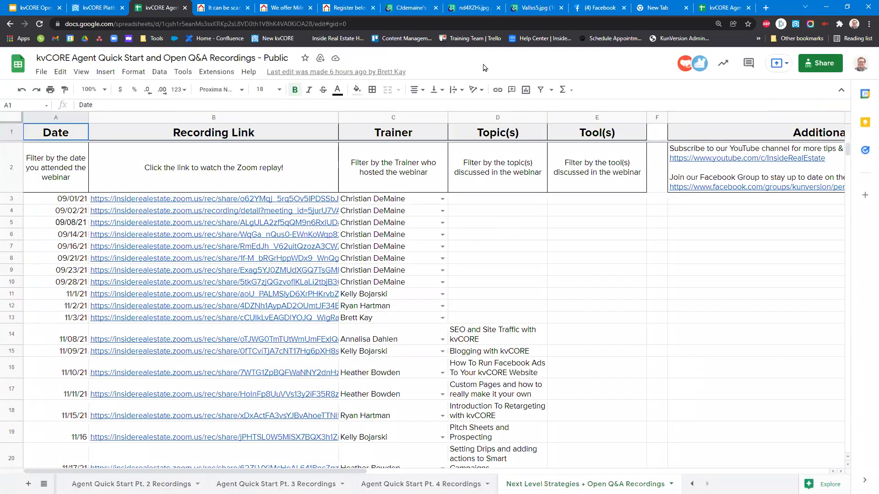
Return to the kvCORE Platform tab showing the Lead Engine page.
left_click(71, 4)
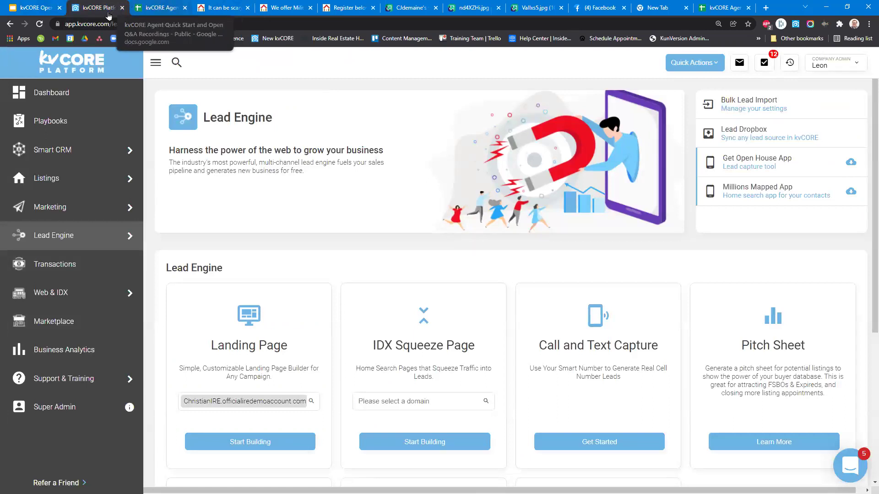
Open Marketing > All Marketing and look over the Scheduled Mass Emails and Smart Campaigns cards.
mouse_move(115, 206)
left_click(183, 197)
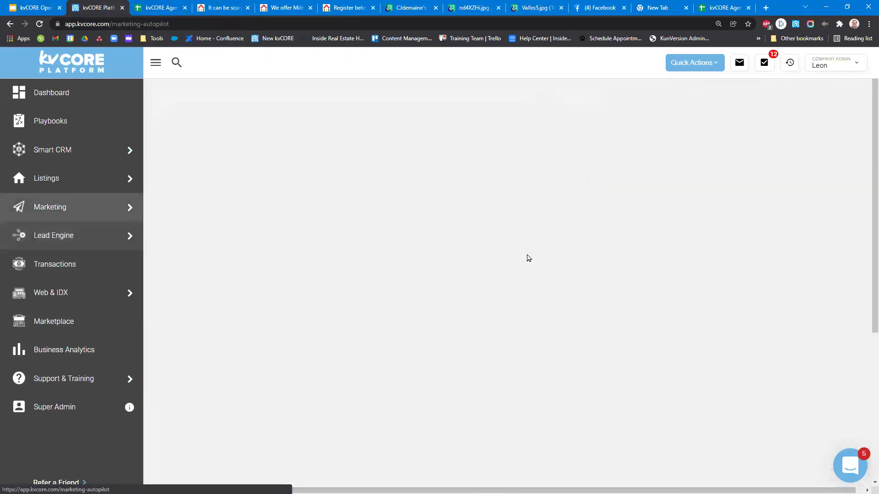
scroll(204, 304, "down", 4)
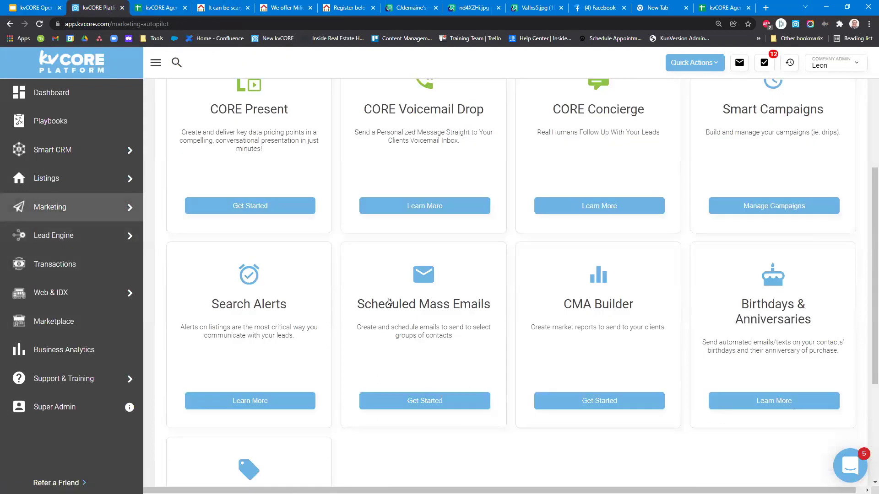
scroll(404, 404, "up", 3)
left_click_drag(455, 445, 478, 471)
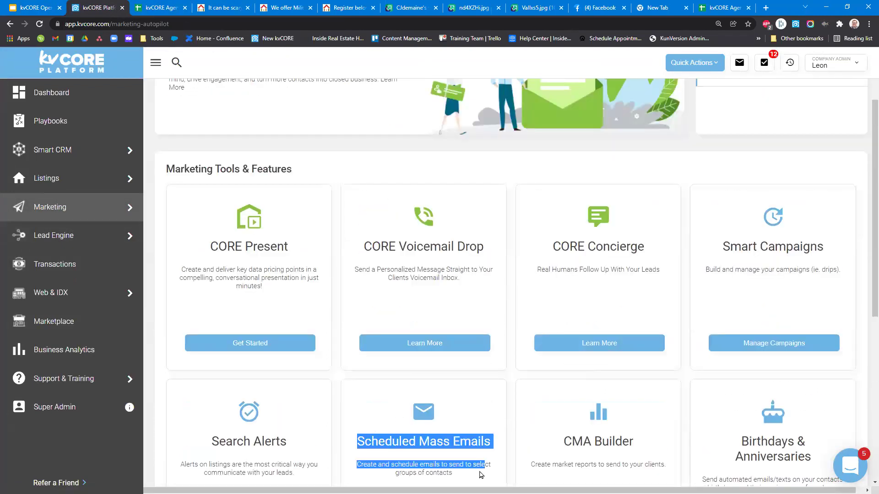
left_click_drag(720, 245, 861, 272)
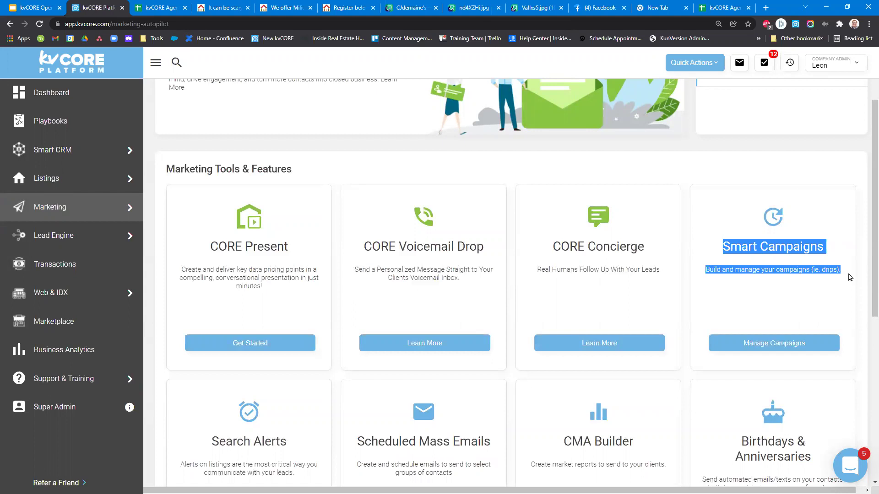
left_click(850, 277)
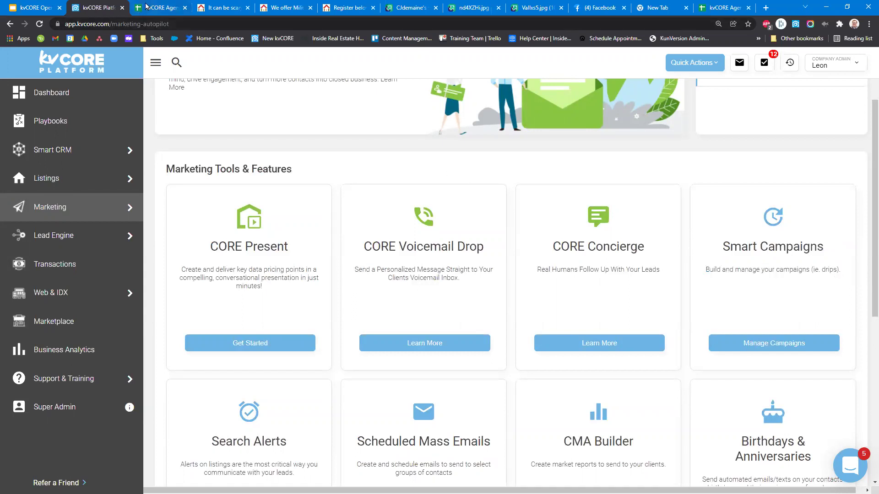
Check the submitted e-mail on the live squeeze page, then go back to the kvCORE dashboard.
left_click(166, 6)
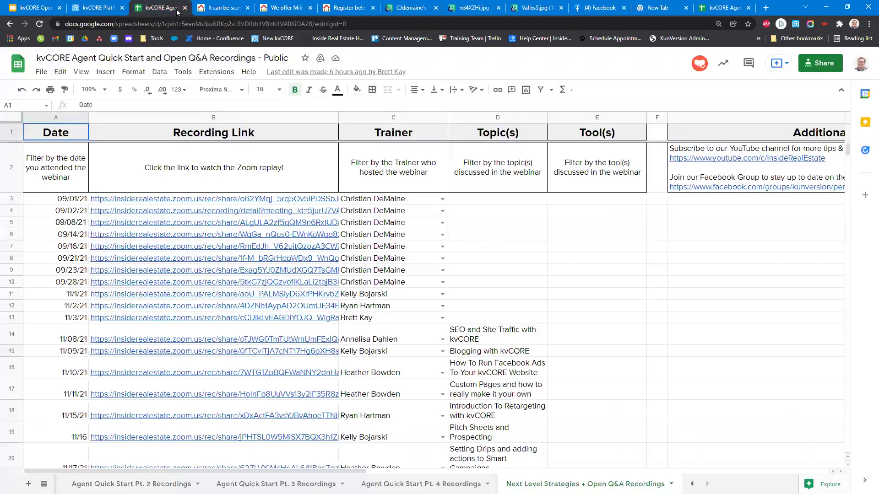
left_click(300, 104)
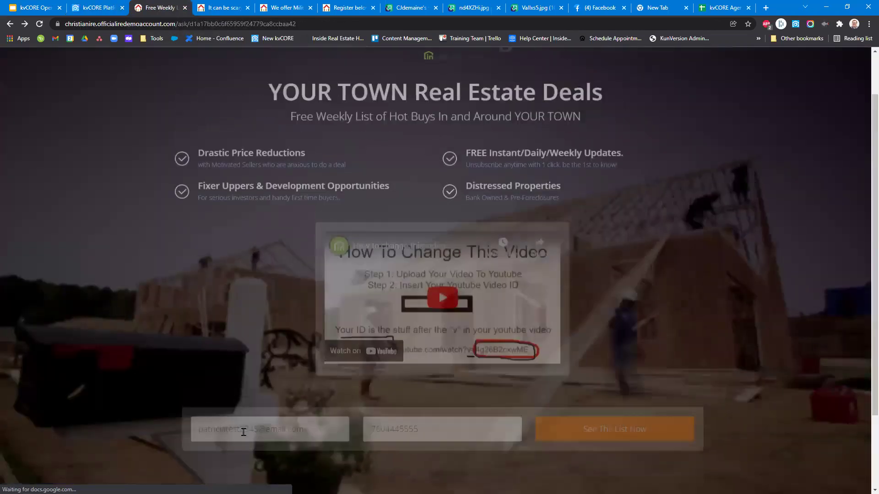
triple_click(247, 442)
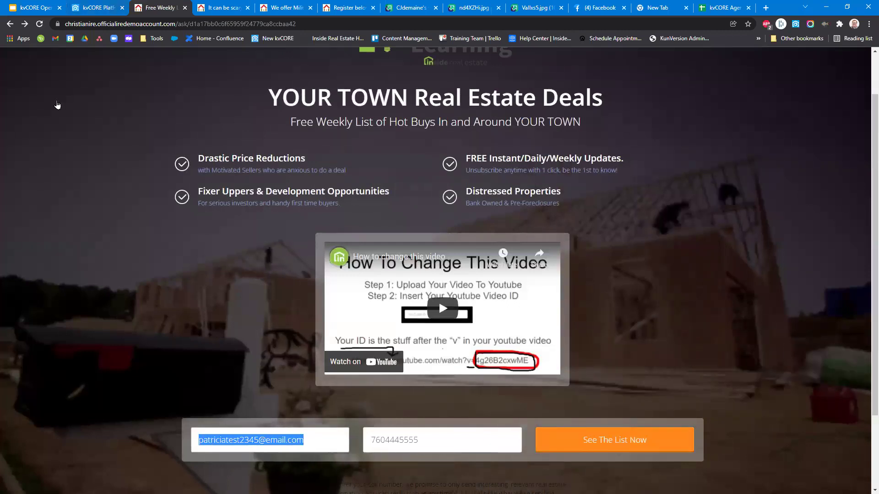
key("ctrl+shift+Tab")
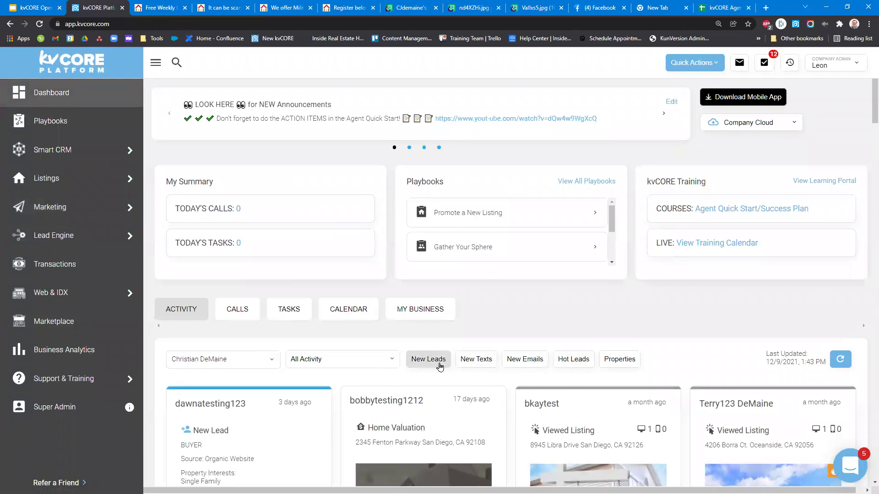
Filter the dashboard activity feed to New Leads and open the Smart CRM contacts list.
left_click(428, 359)
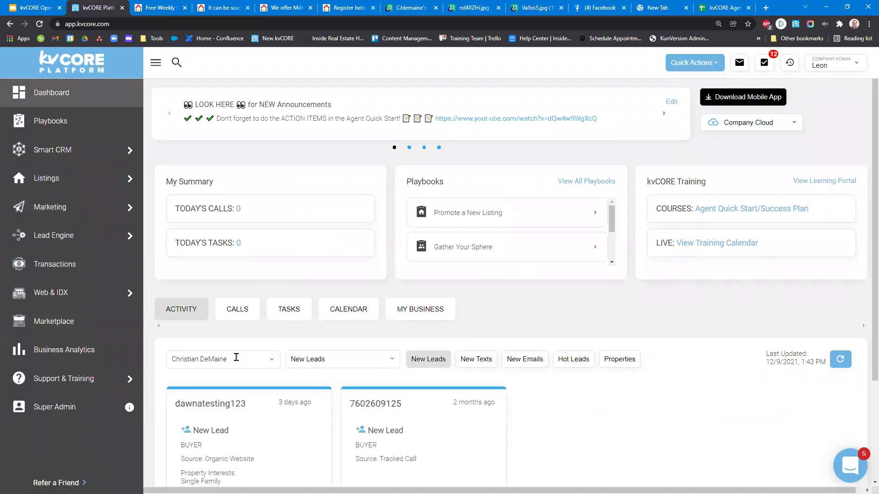
scroll(235, 356, "down", 2)
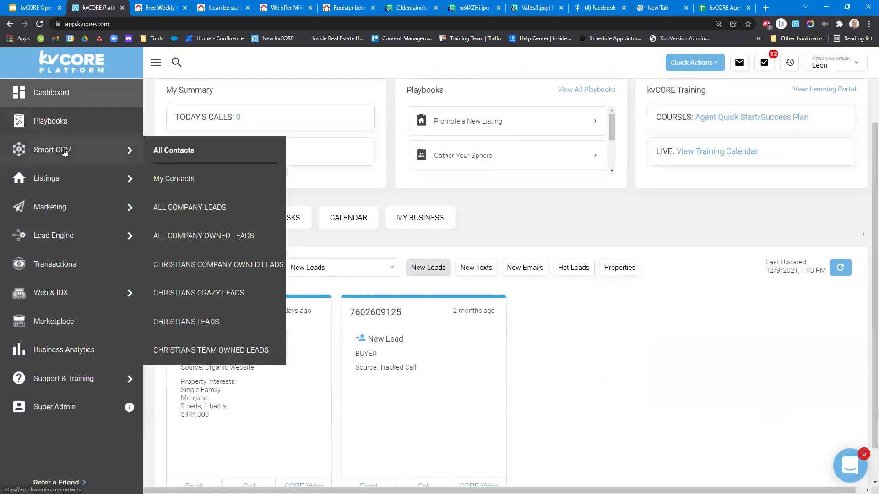
left_click(64, 150)
mouse_move(108, 170)
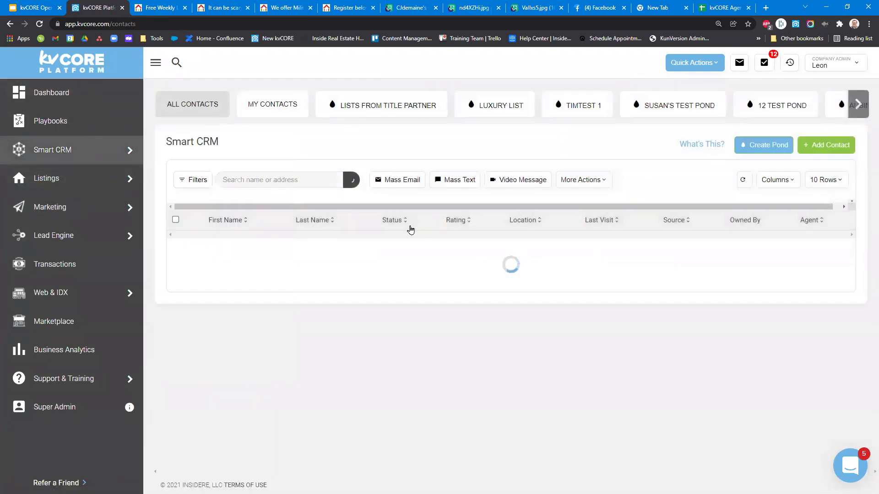
scroll(274, 143, "down", 4)
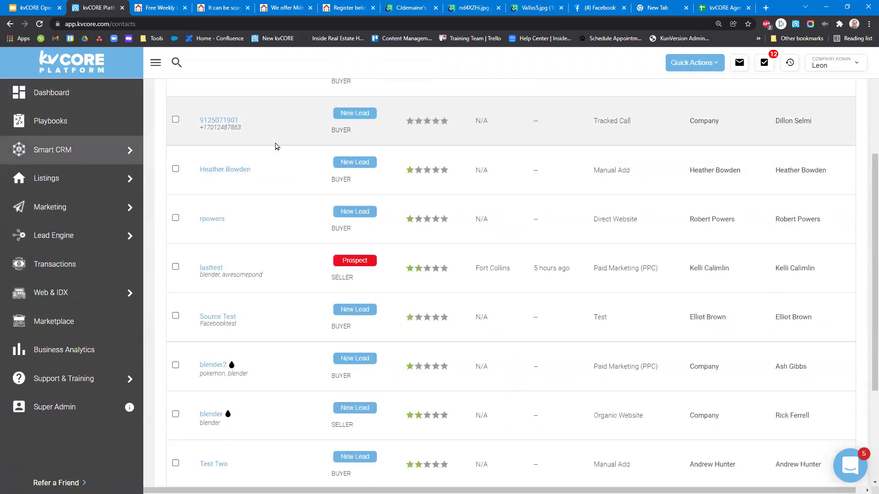
scroll(231, 253, "up", 4)
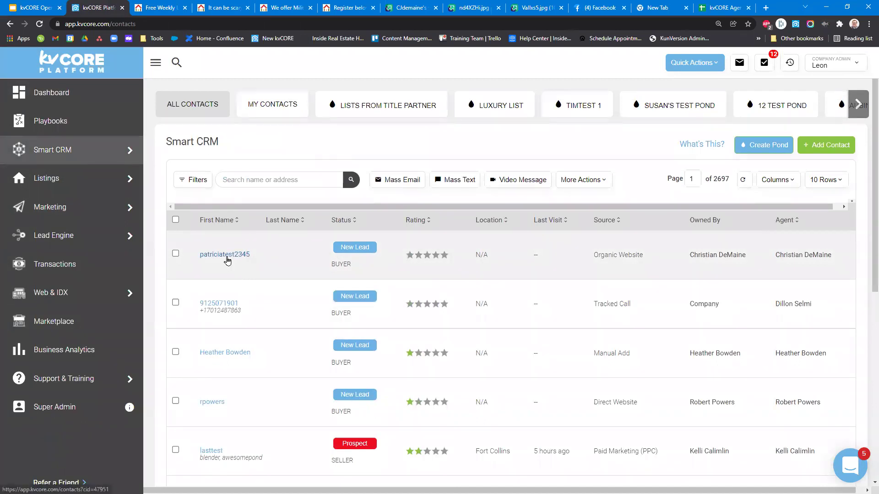
Open the new test lead's contact record, close it, and move to the spreadsheet tab.
left_click(227, 260)
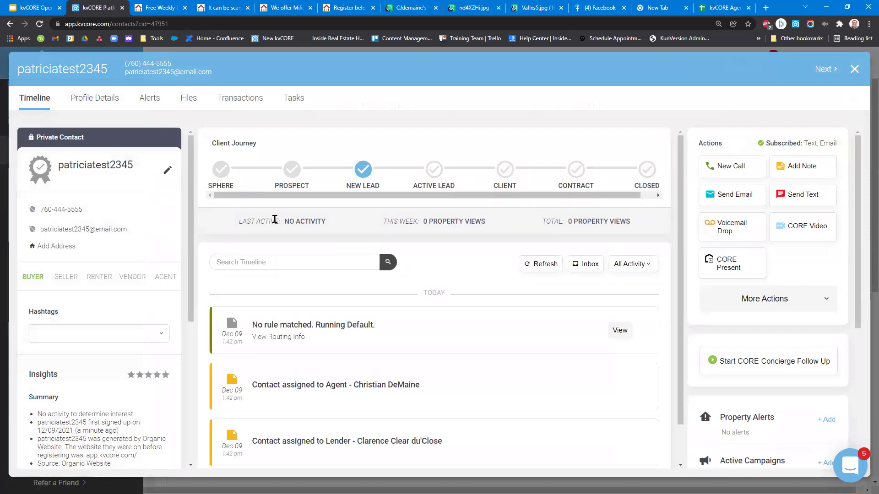
left_click(854, 69)
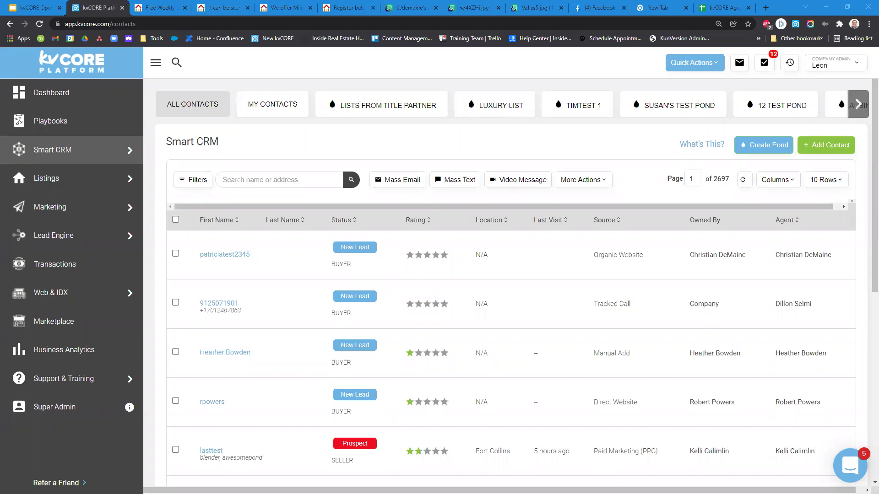
left_click(693, 4)
Open a new browser tab and load Google Drive's My Drive from the bookmark.
left_click(712, 6)
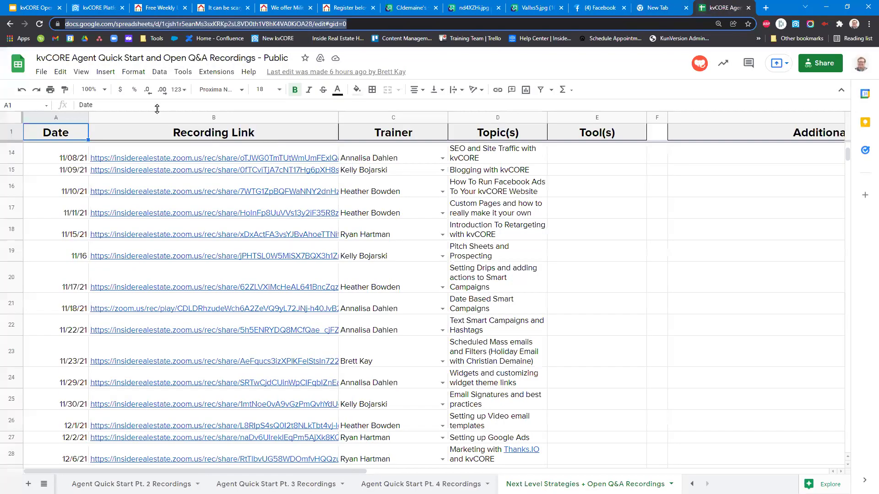
left_click(766, 8)
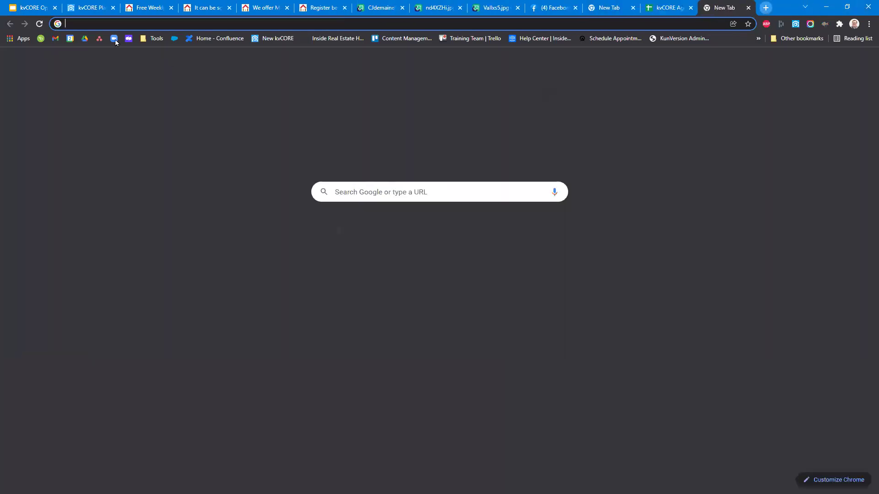
left_click(85, 38)
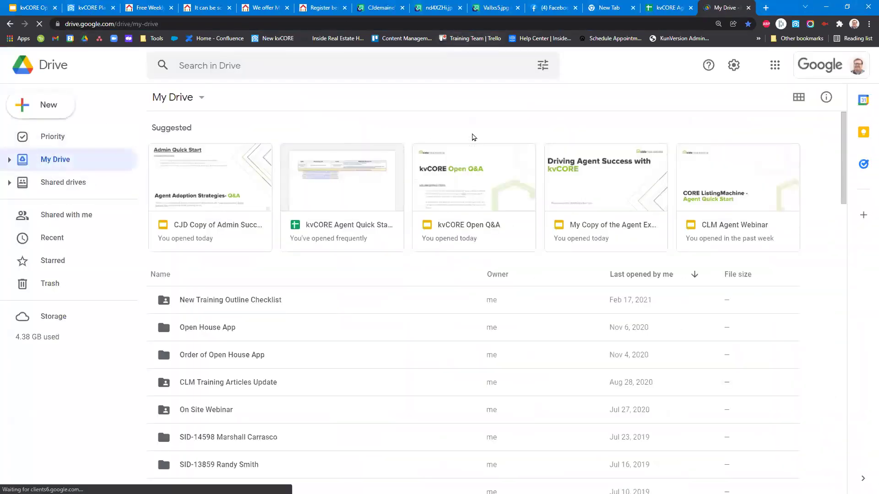
Create a new blank Google Doc and title it 'EGuide Shared DOC'.
left_click(55, 112)
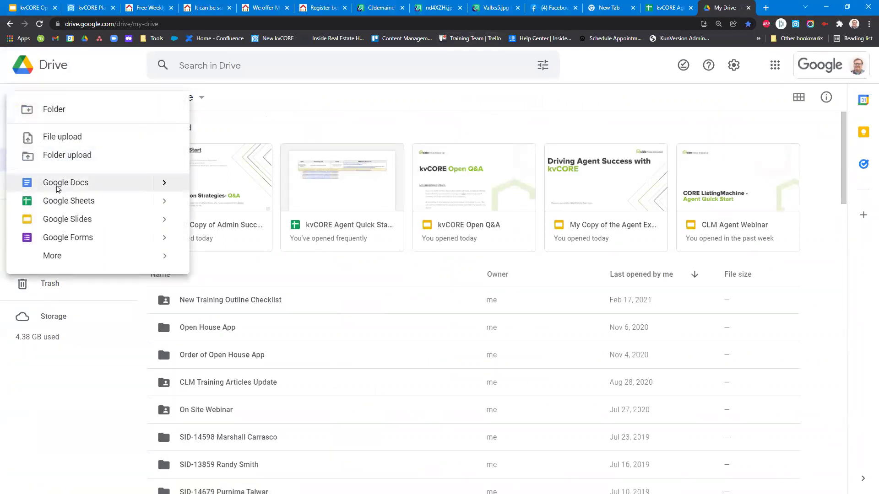
left_click(65, 182)
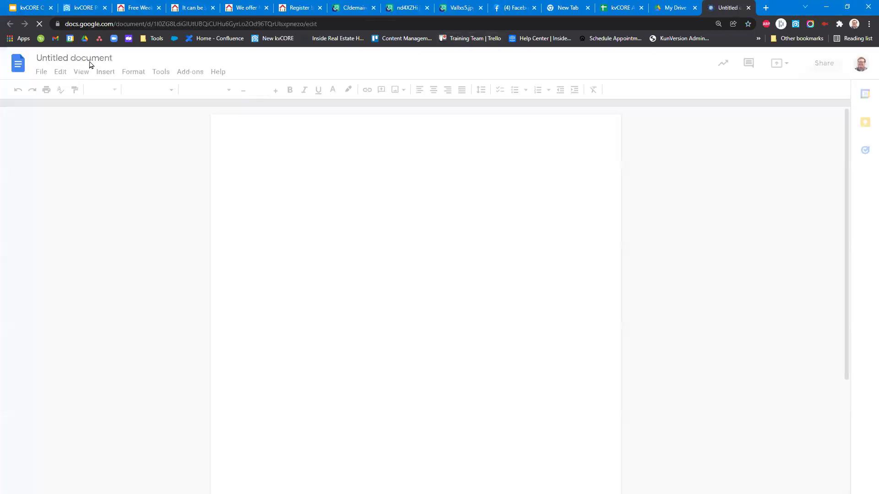
left_click(98, 58)
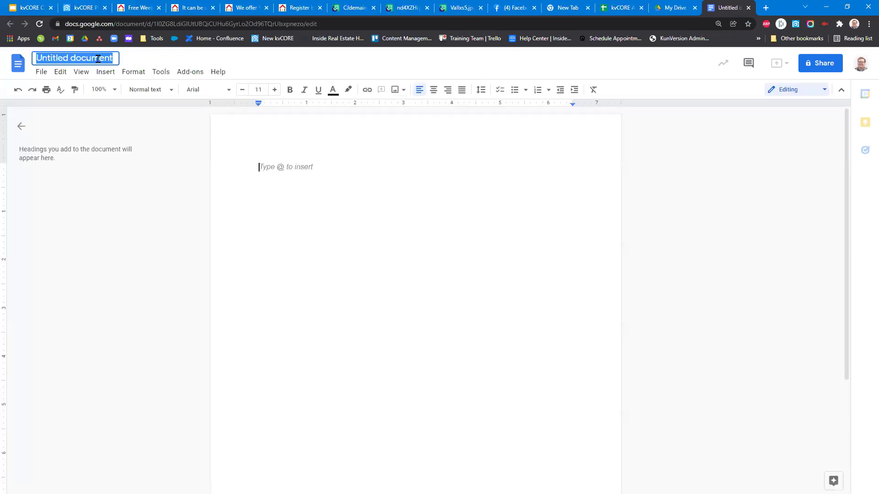
type("EGuide Shared DOC")
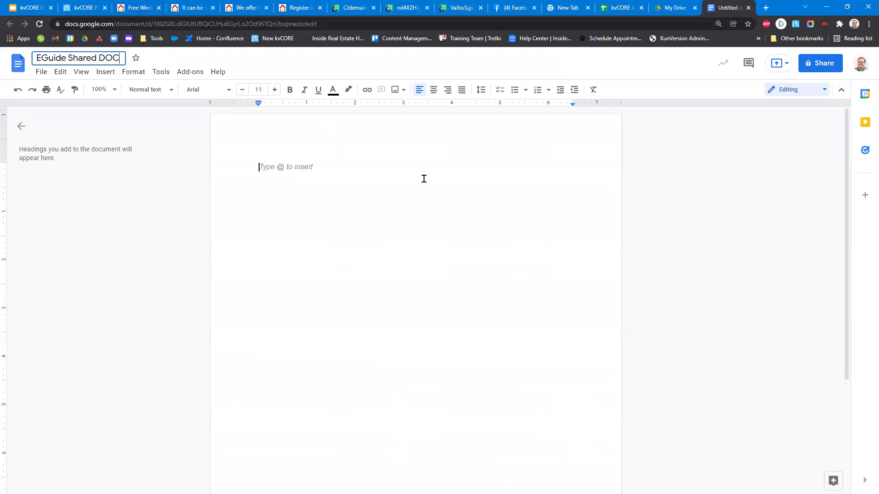
key("Return")
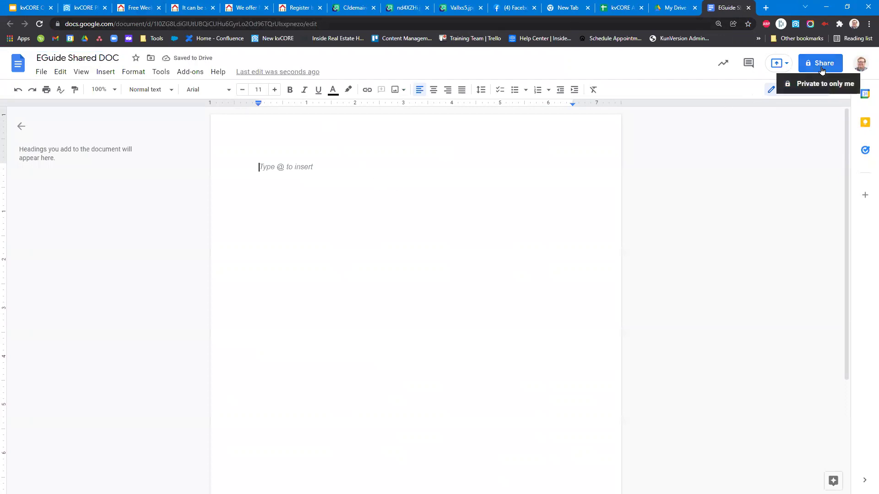
left_click(828, 61)
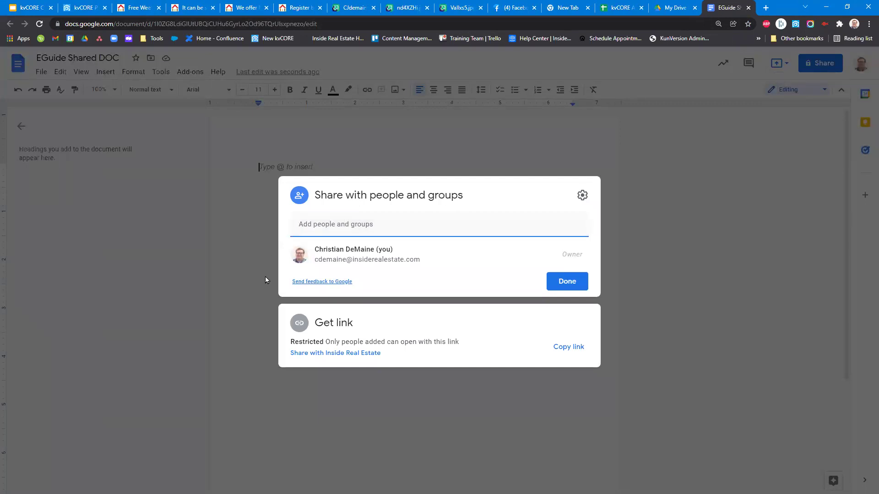
Set General access to Anyone with the link as Viewer, copy the link, and return to kvCORE contacts.
left_click(306, 357)
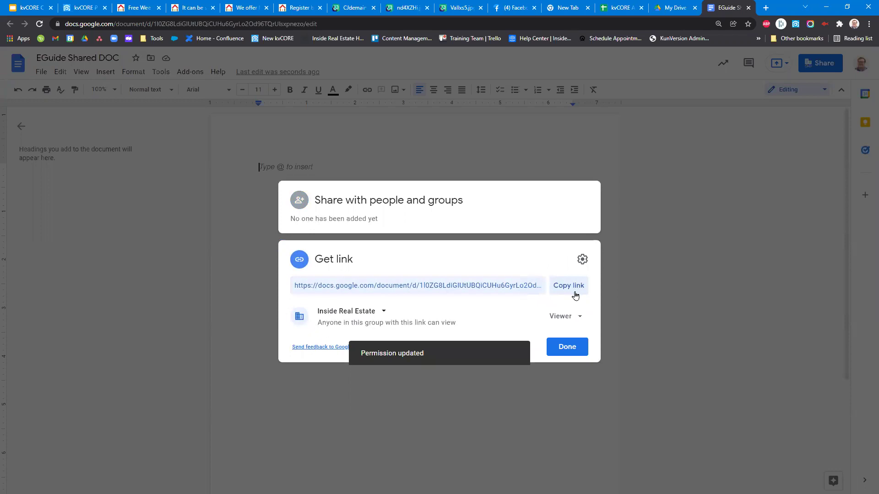
left_click(567, 317)
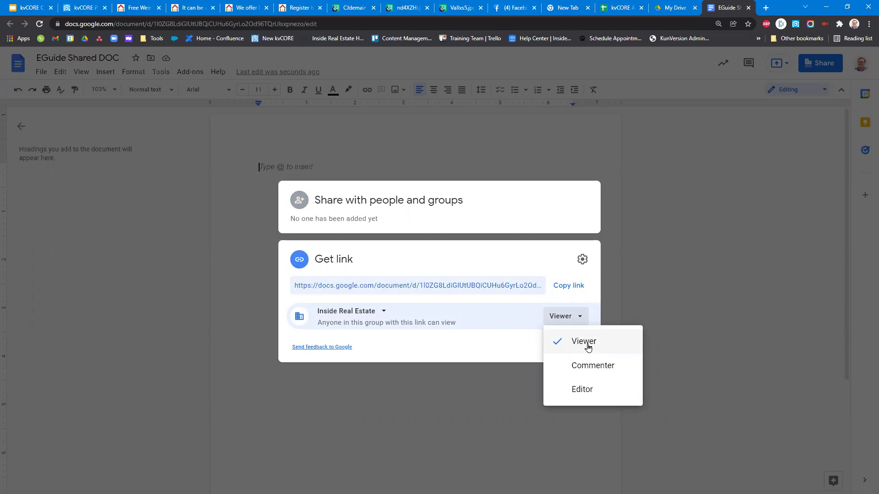
left_click(508, 252)
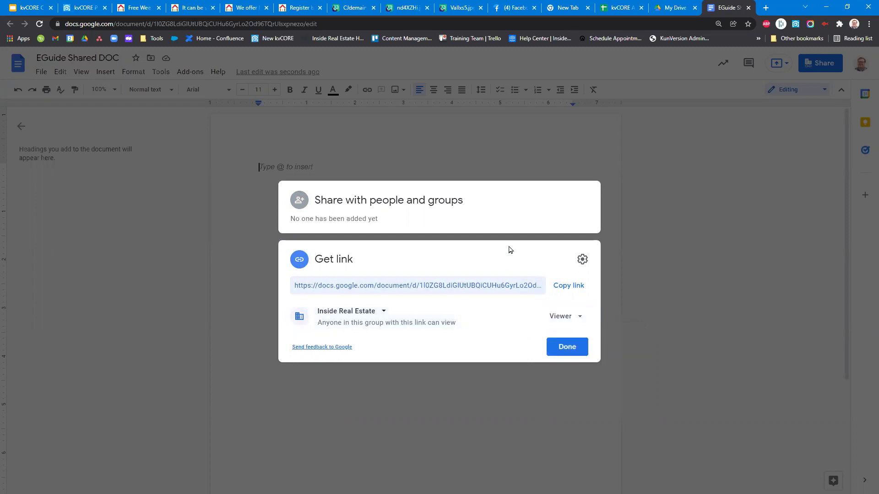
left_click(384, 311)
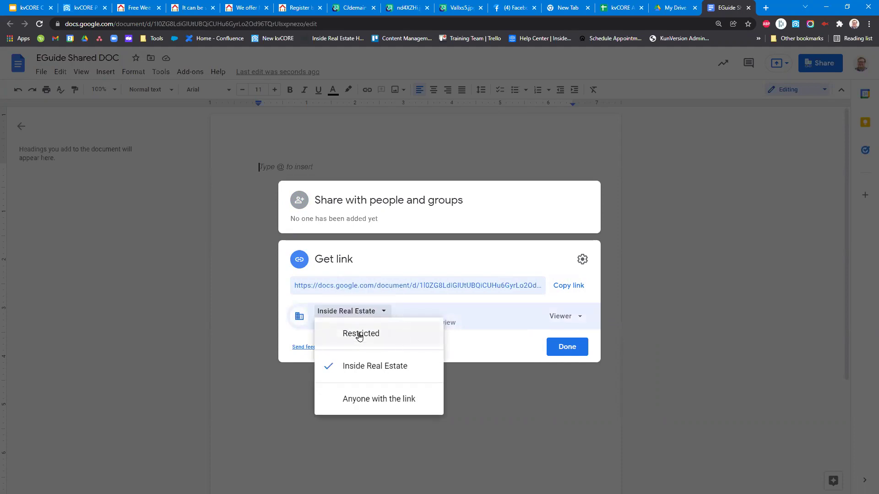
left_click(350, 400)
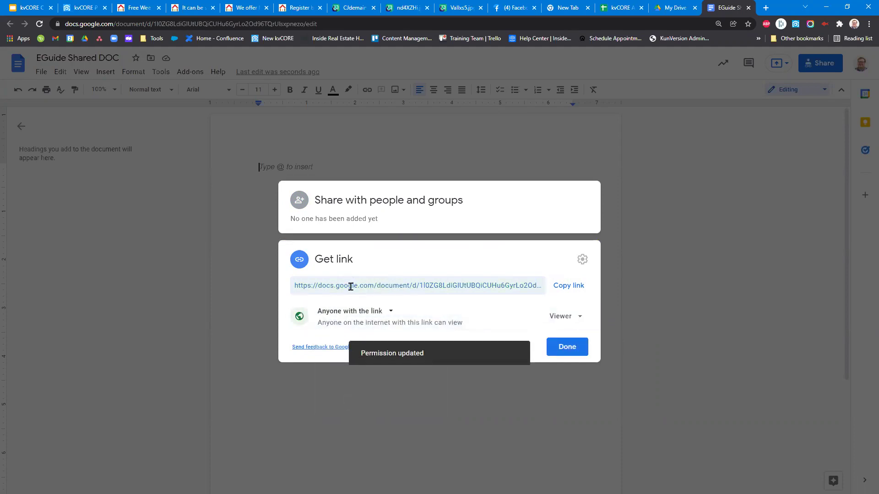
left_click(570, 292)
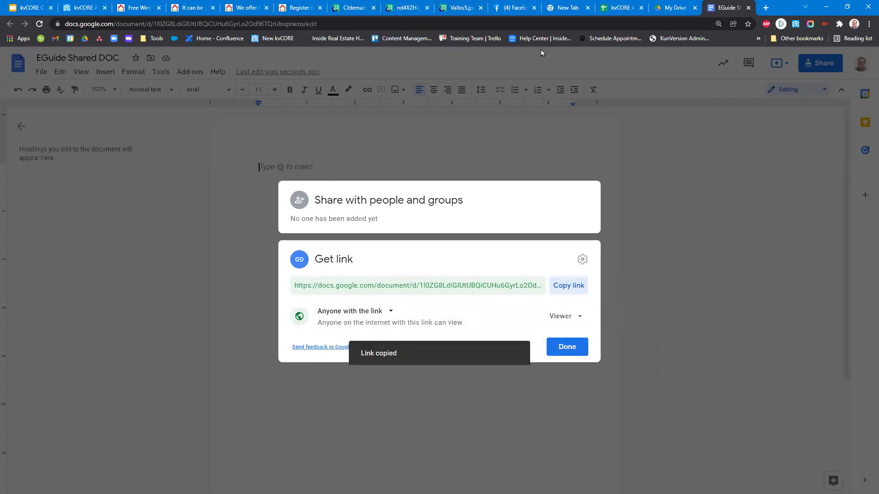
left_click(124, 6)
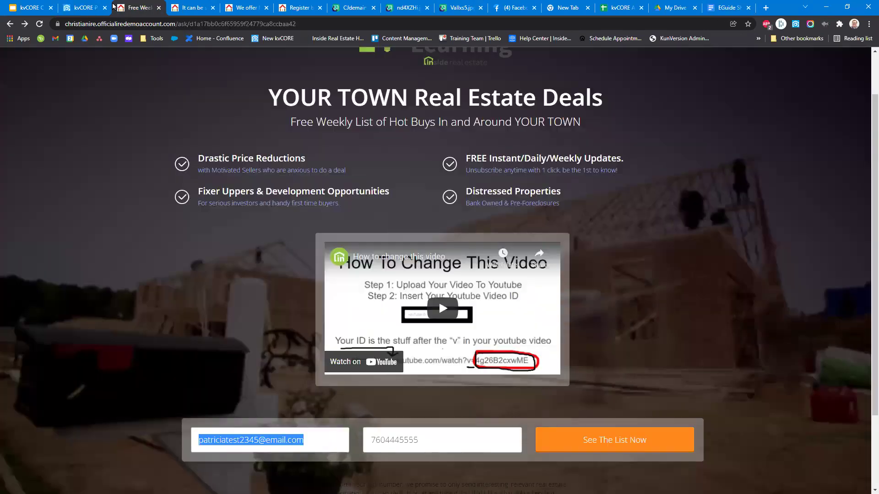
left_click(95, 6)
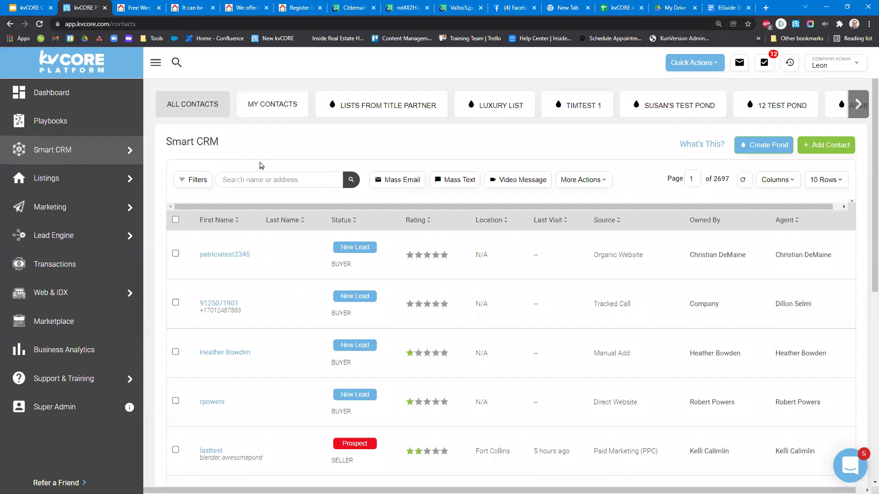
Start a mass email to the first contact and add 'Testing' to the shared doc.
left_click(176, 253)
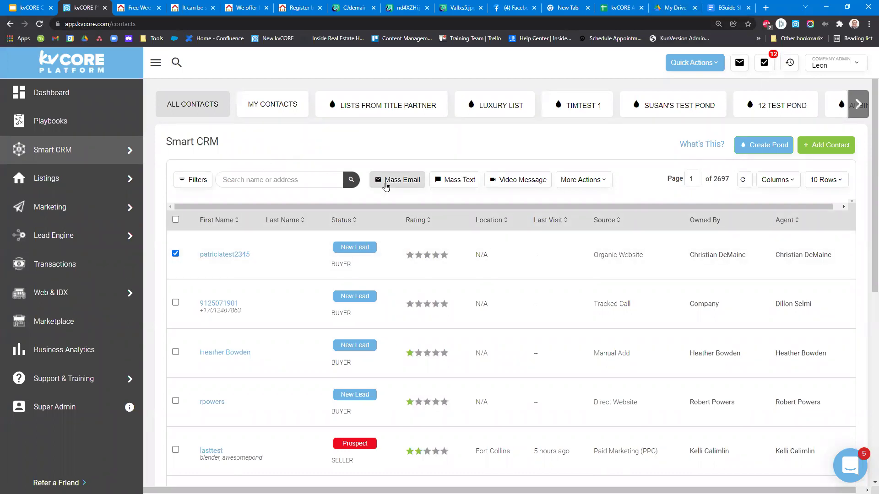
left_click(384, 181)
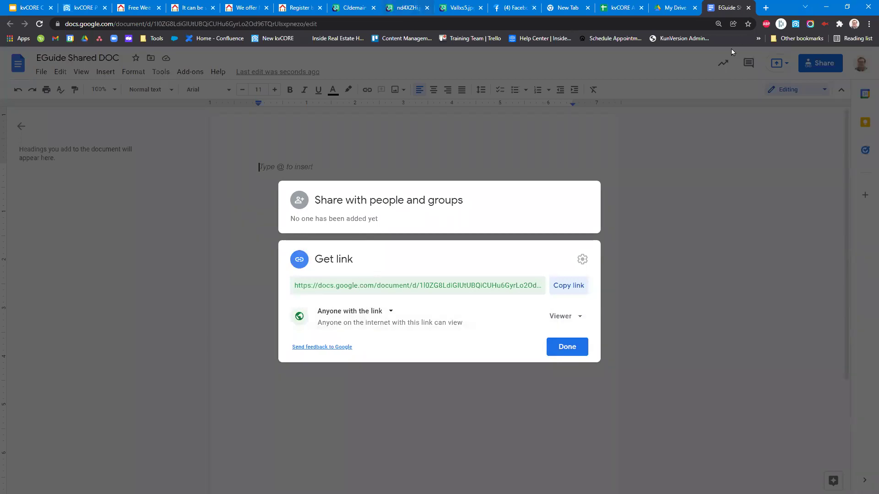
left_click(708, 192)
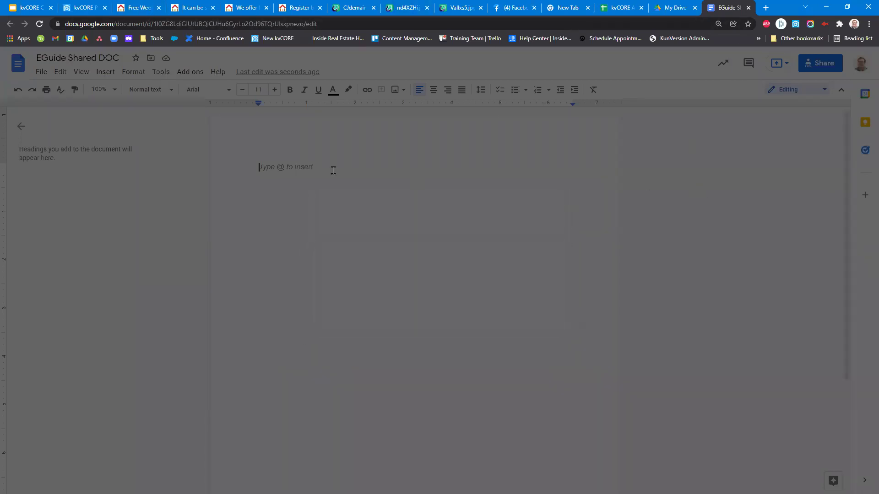
type("Testing")
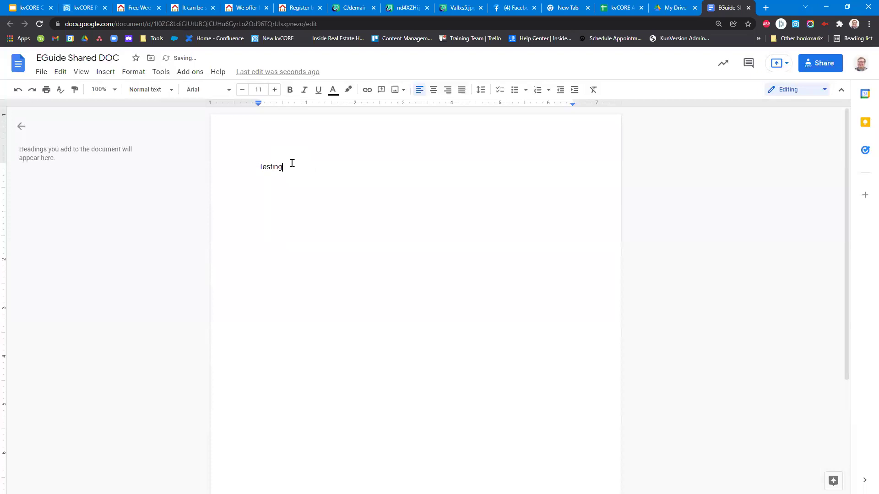
left_click(86, 5)
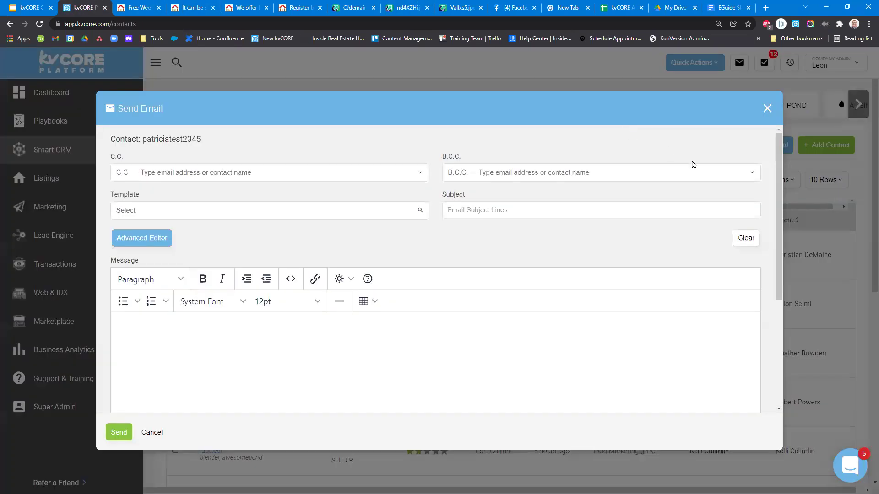
Enter the subject 'Testing' and the message 'With this "link"'.
left_click(494, 211)
type("Testing")
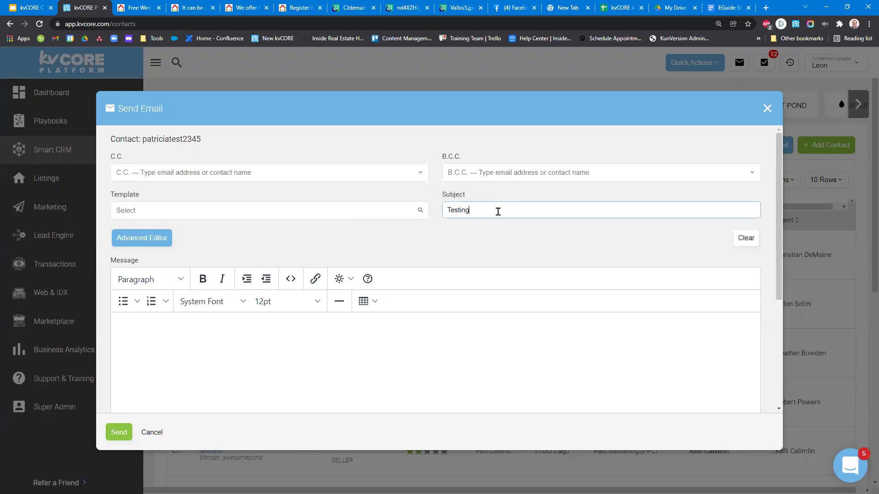
left_click(300, 337)
type("With this \"link")
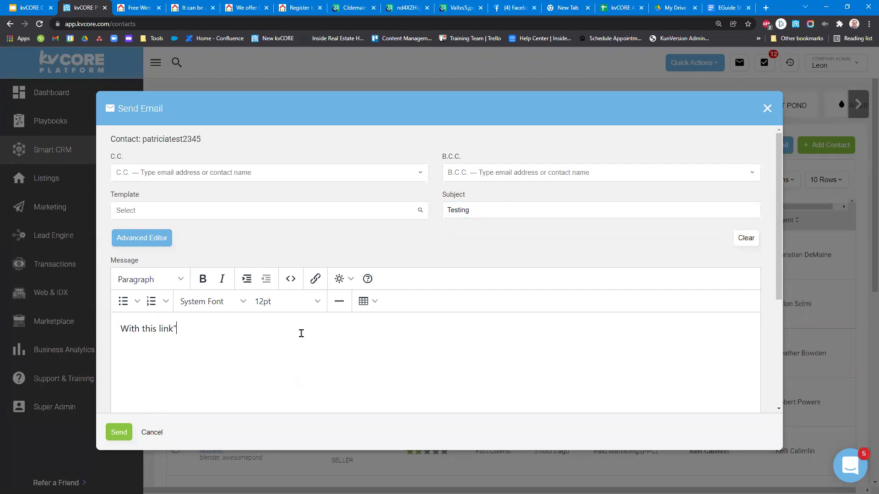
type("\"")
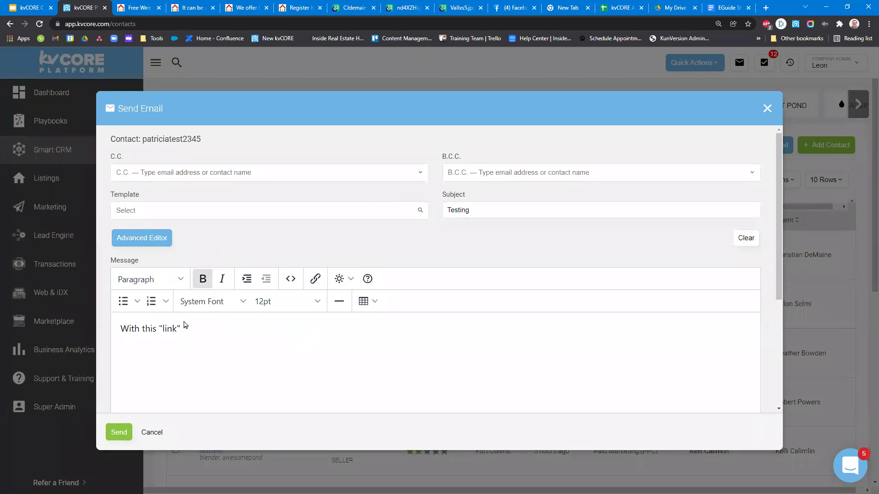
Hyperlink the word 'link' to the shared doc URL and send the email.
left_click_drag(163, 329, 174, 328)
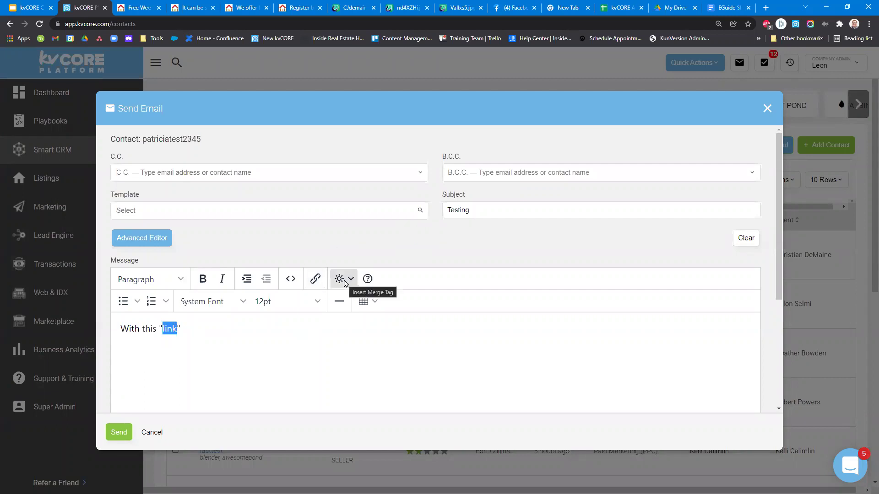
left_click(315, 278)
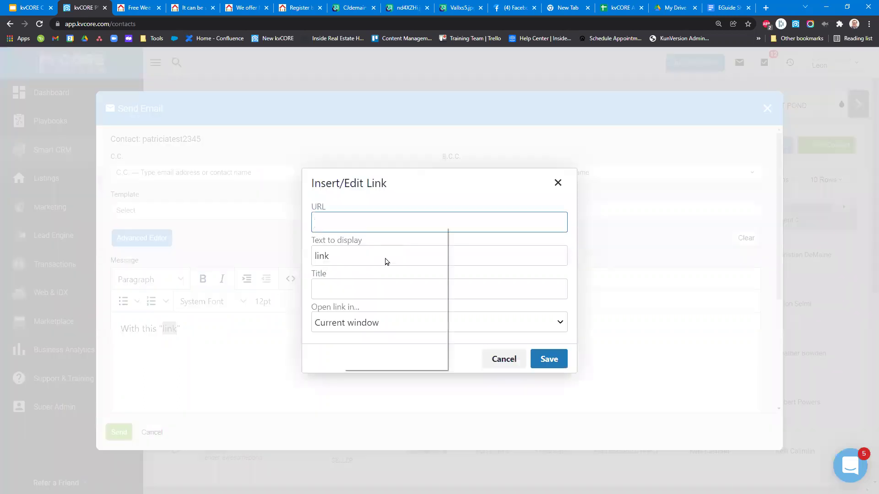
left_click(384, 298)
left_click(557, 359)
left_click(269, 329)
left_click(117, 434)
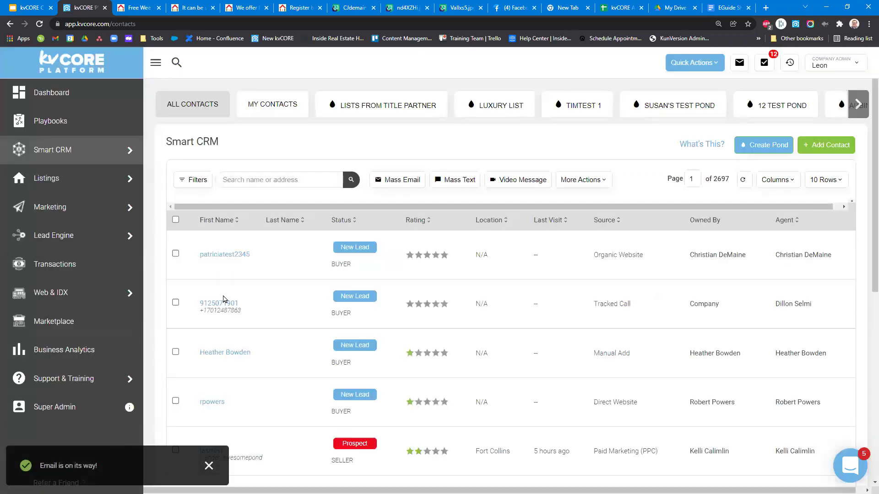
Review the first and third contacts' timelines in Smart CRM.
left_click(229, 254)
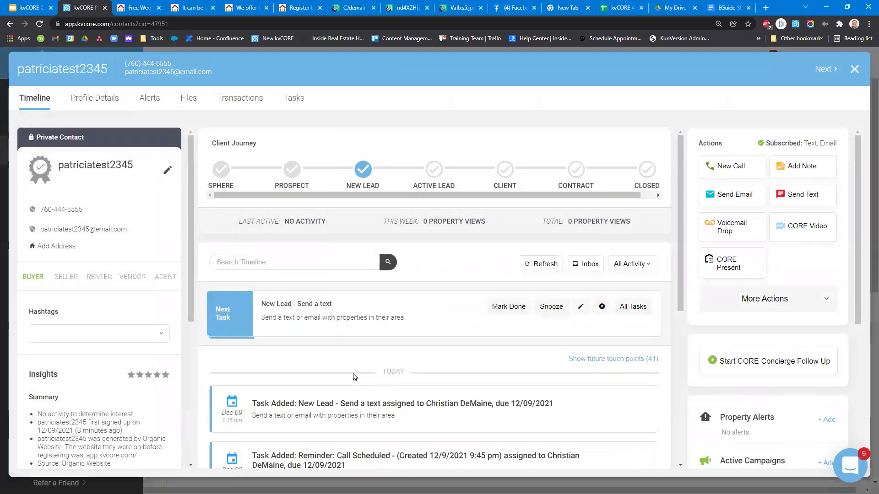
scroll(353, 376, "down", 6)
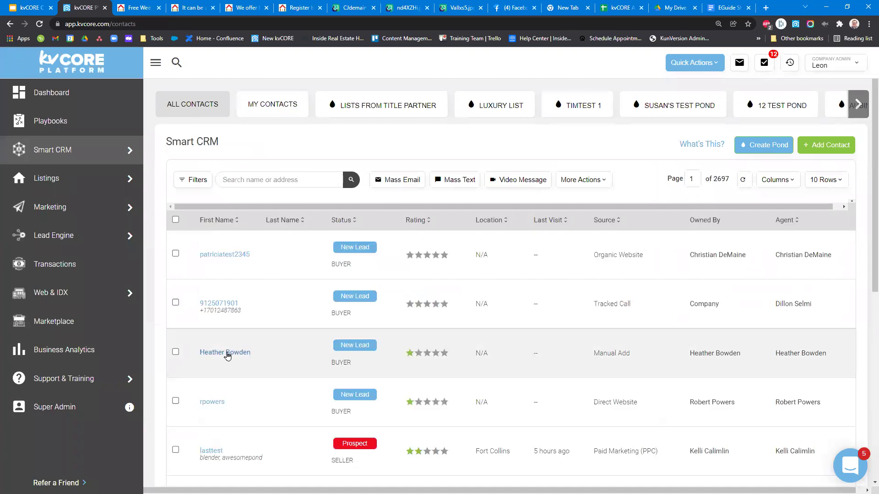
left_click(238, 354)
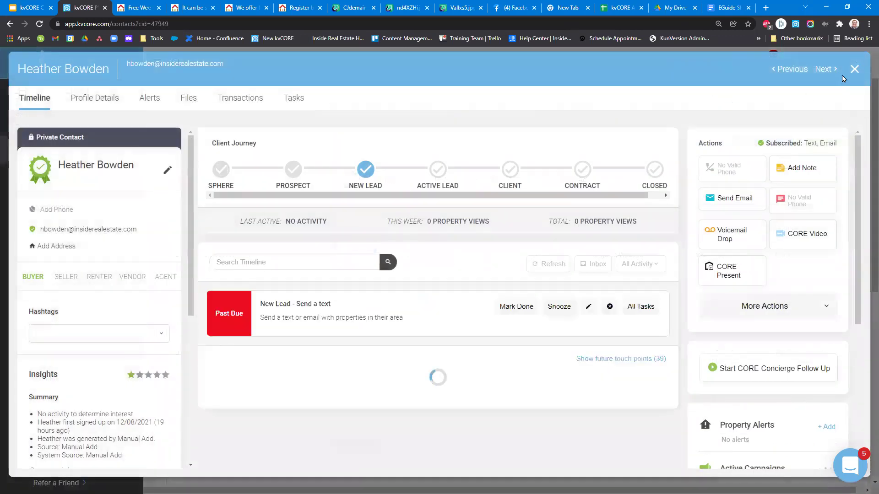
scroll(353, 283, "down", 3)
scroll(353, 284, "down", 1)
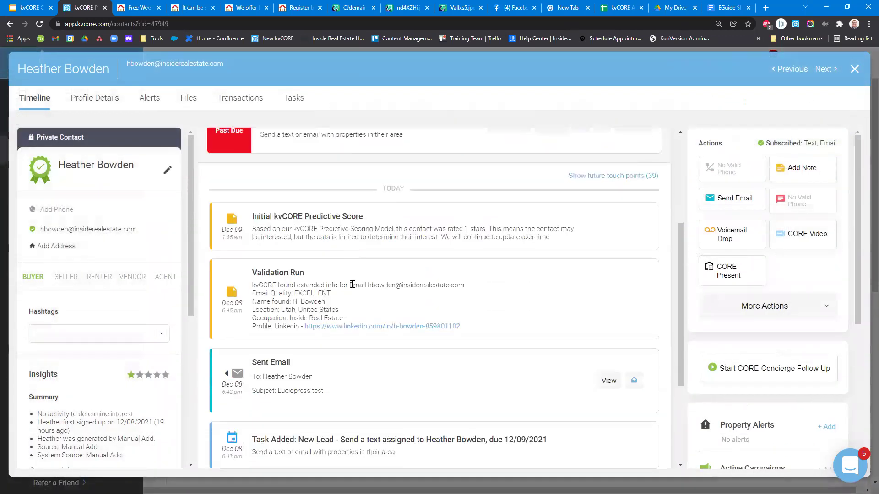
scroll(352, 284, "down", 2)
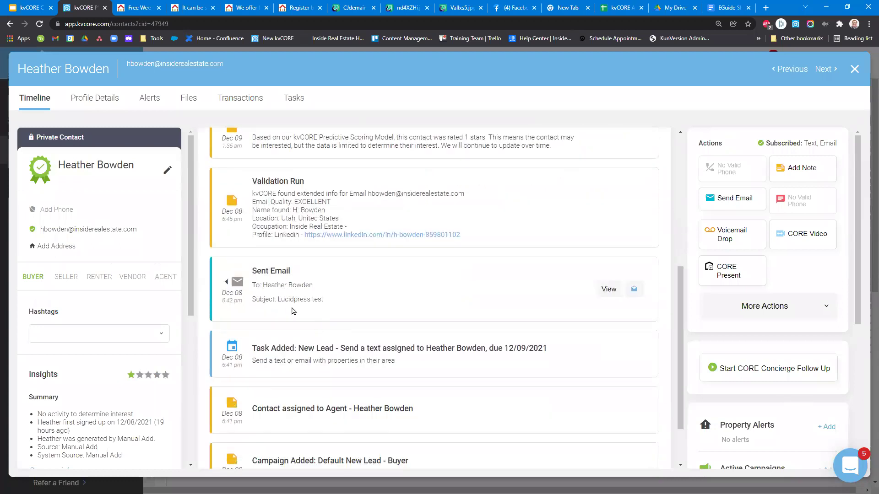
left_click(854, 68)
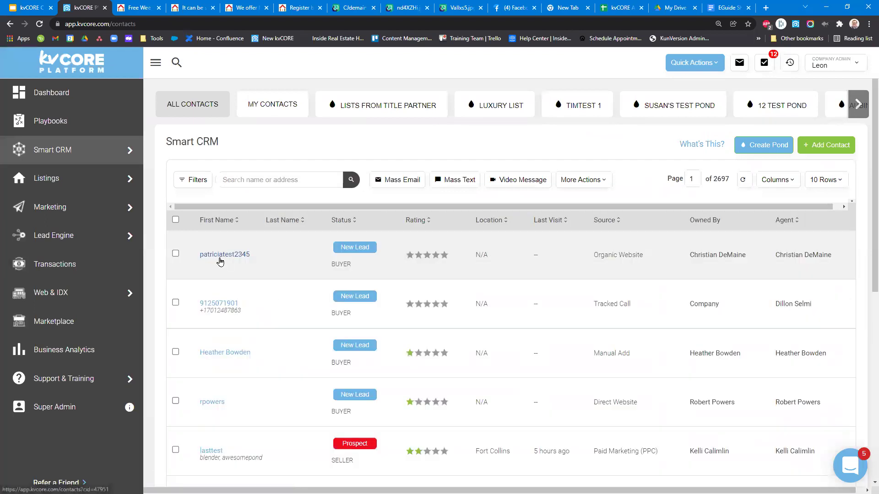
Review the first and second contacts' details and close them.
left_click(219, 256)
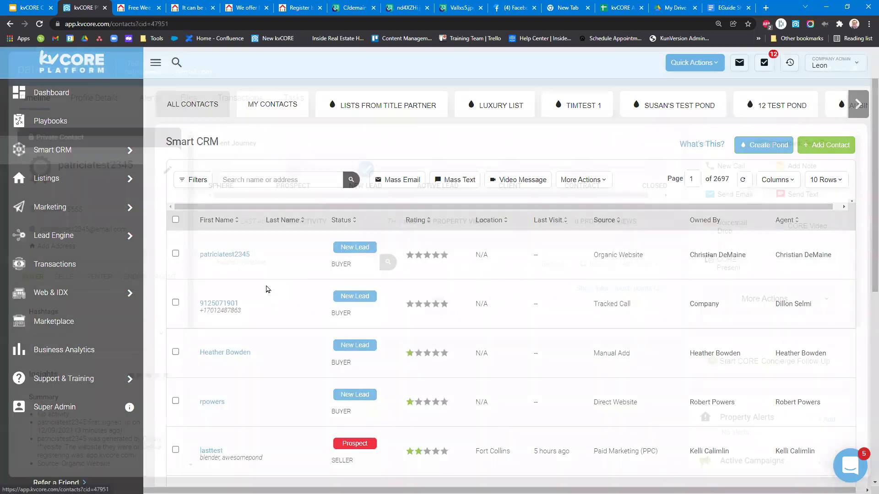
scroll(302, 283, "down", 10)
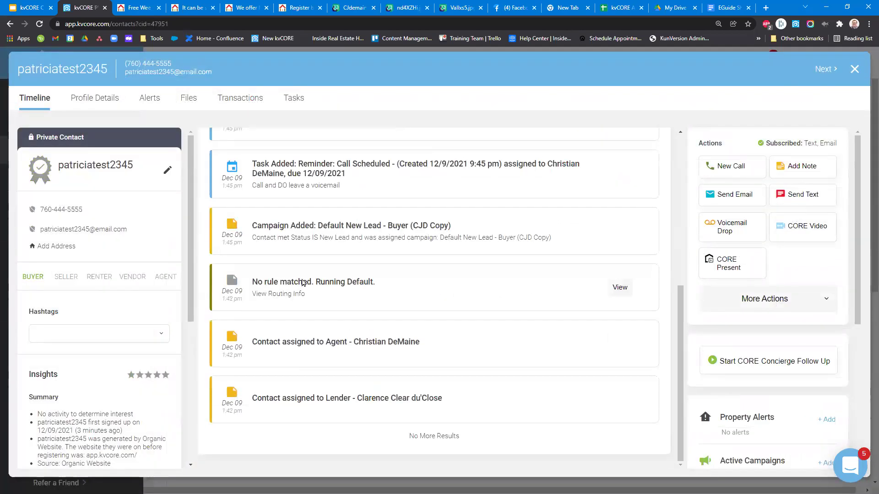
left_click(854, 69)
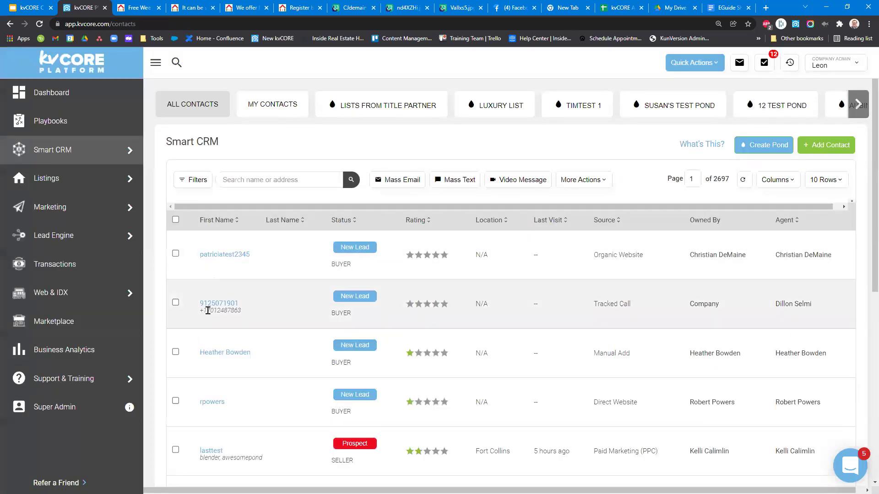
left_click(207, 311)
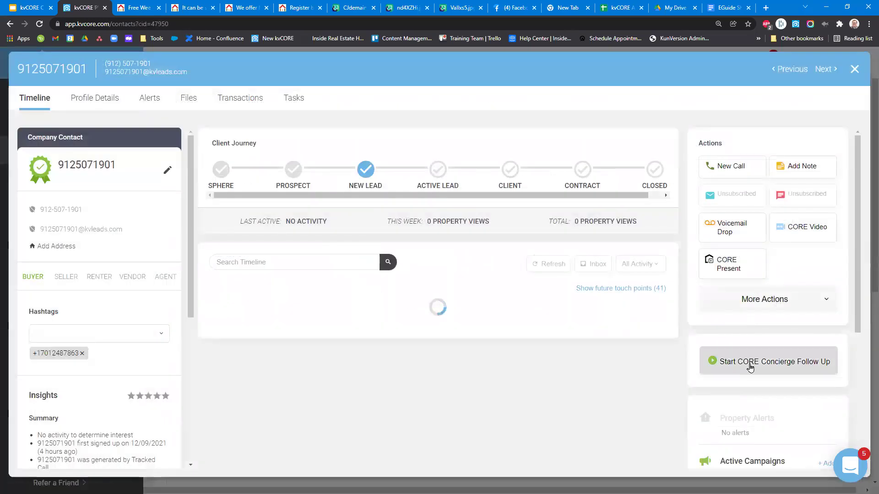
scroll(505, 367, "down", 5)
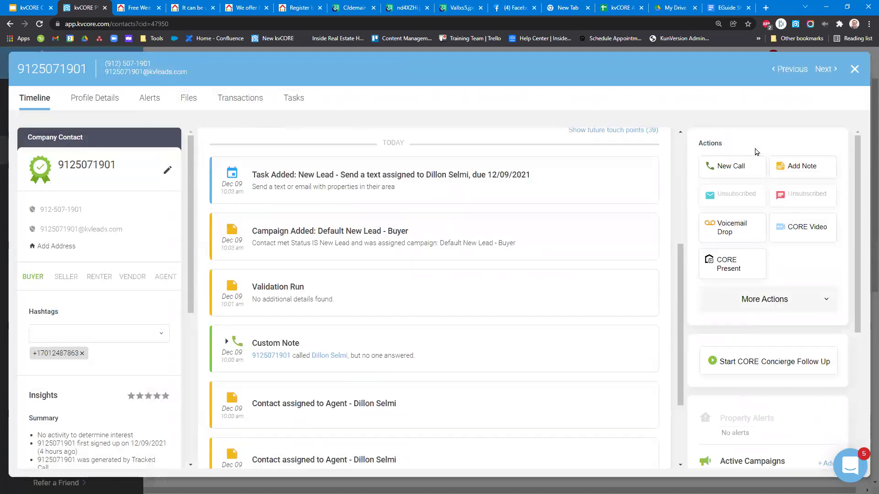
left_click(854, 69)
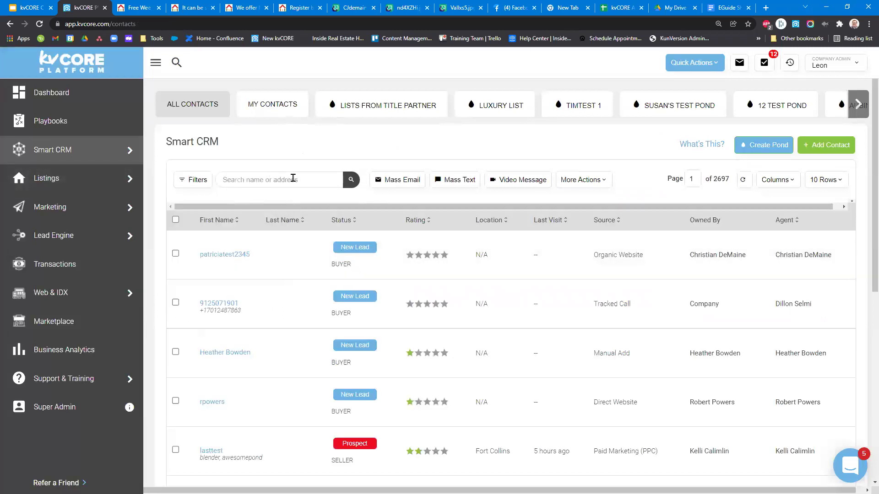
Scroll down the contacts table and go to the Business Analytics pipeline.
scroll(219, 374, "down", 1)
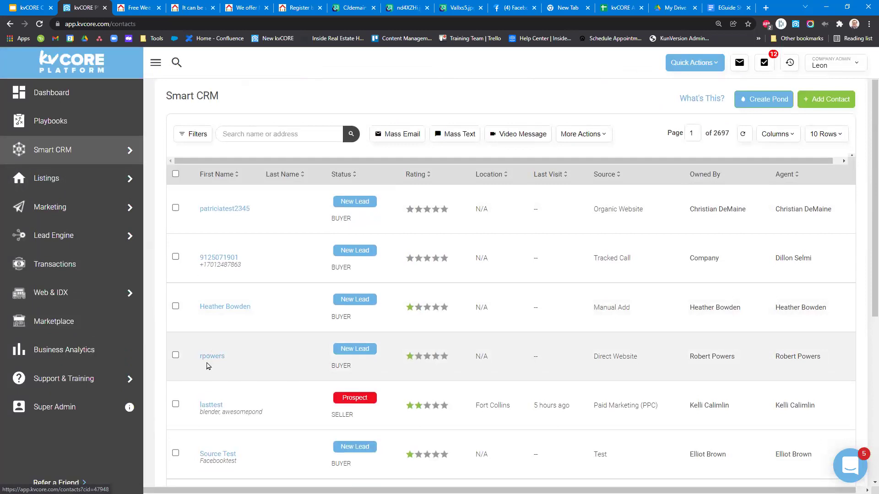
scroll(207, 361, "down", 2)
scroll(487, 209, "down", 5)
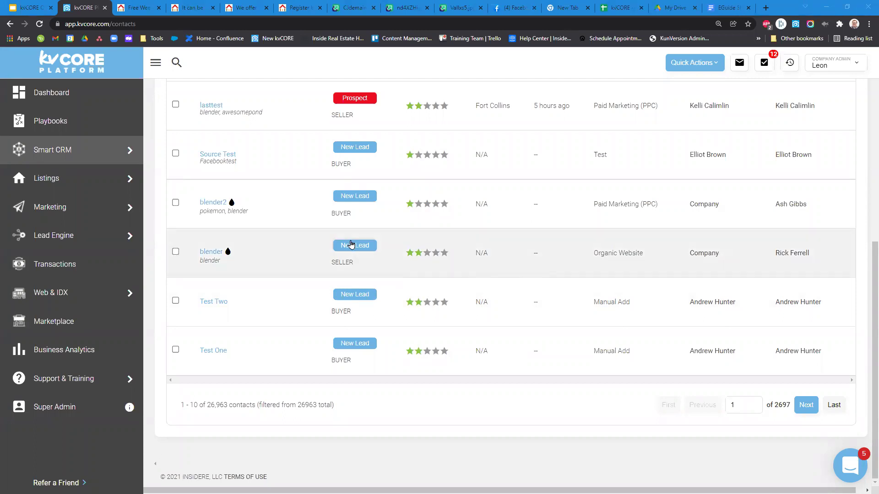
left_click(71, 355)
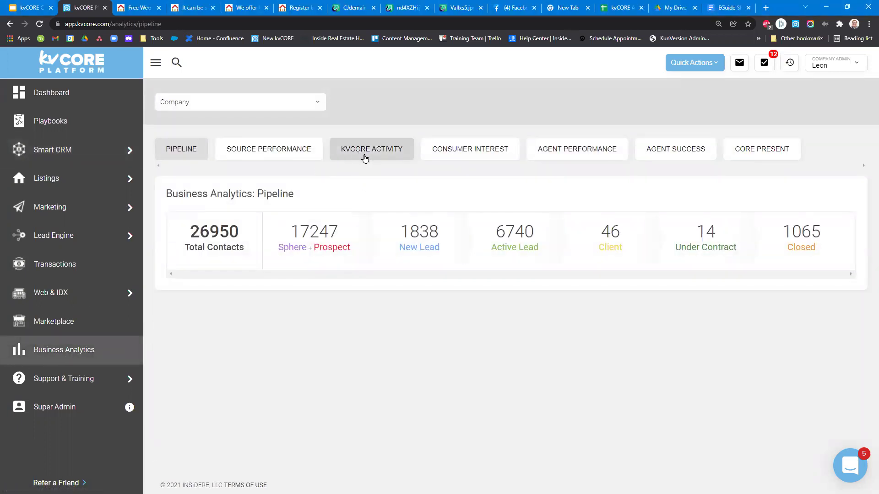
View the Pipeline counts, then return to the Dashboard.
left_click(394, 156)
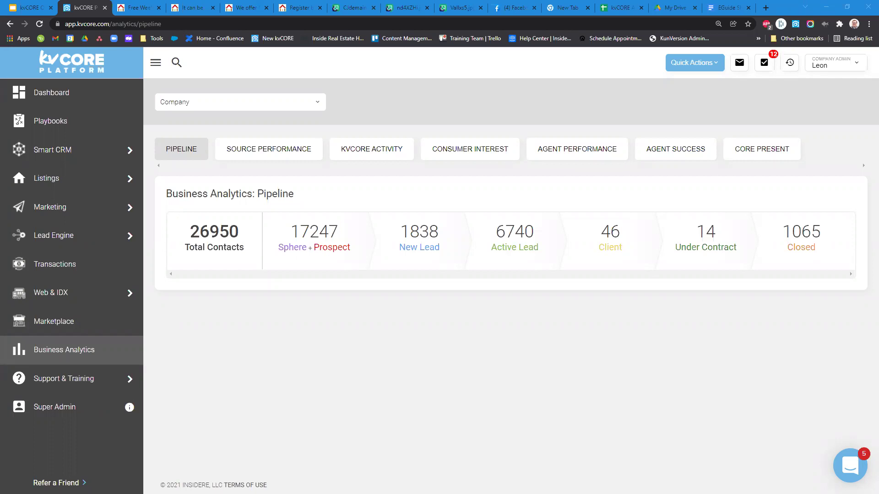
left_click(53, 105)
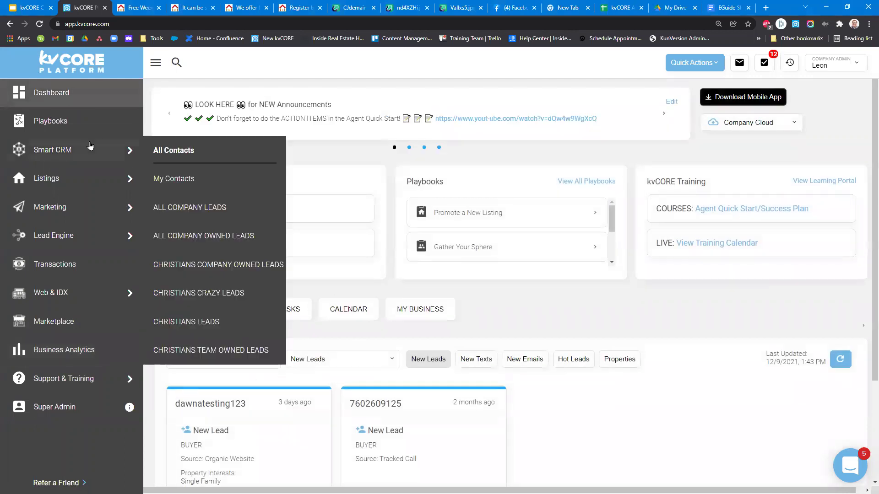
Open All Contacts, check the first contact's details, and tick its checkbox.
left_click(90, 147)
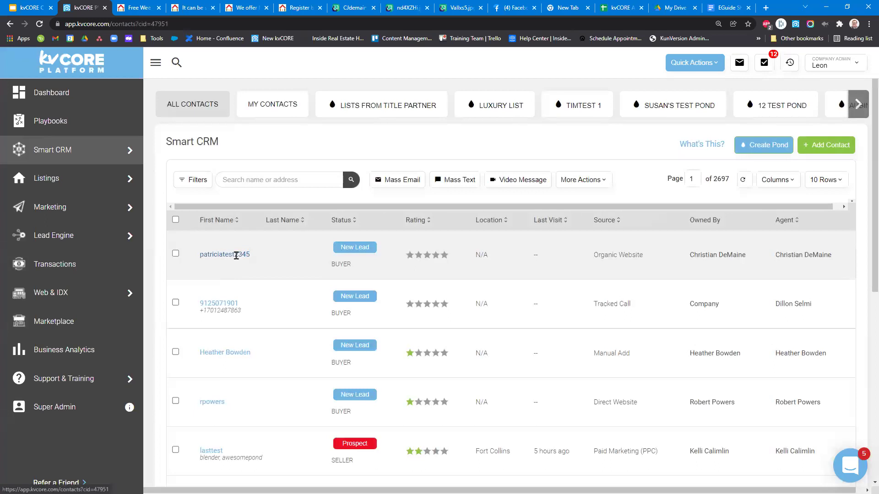
left_click(236, 255)
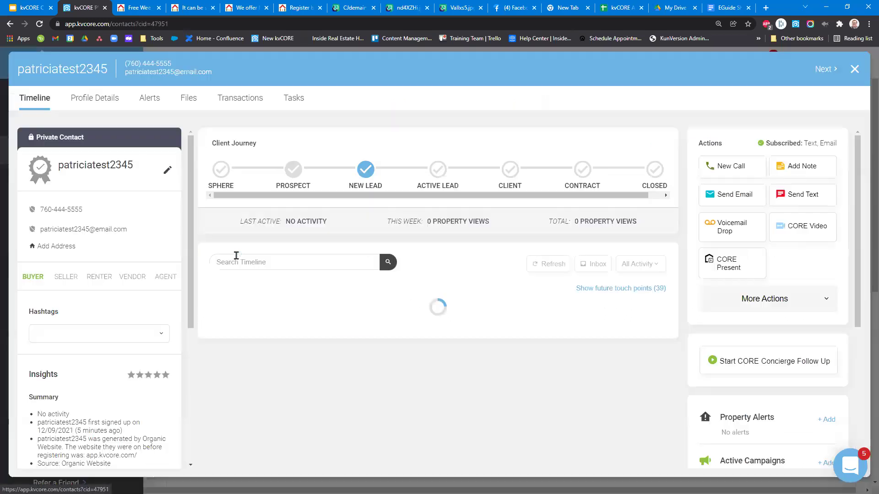
scroll(454, 293, "down", 6)
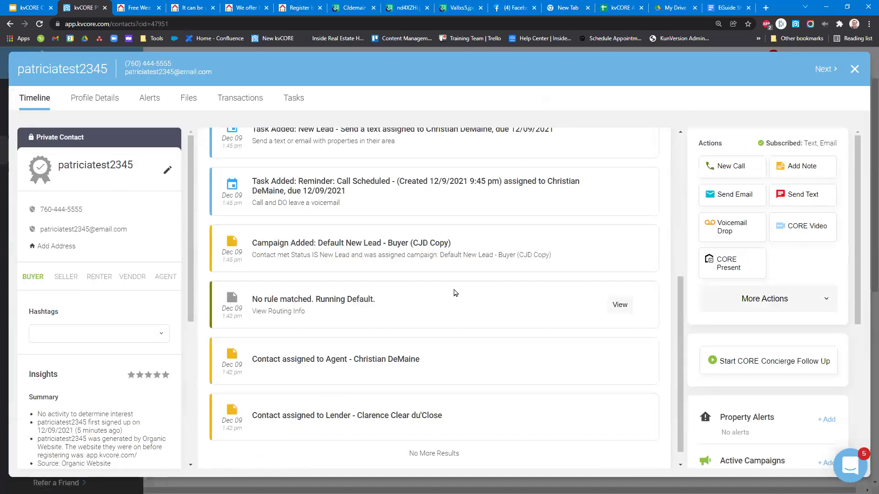
left_click(854, 69)
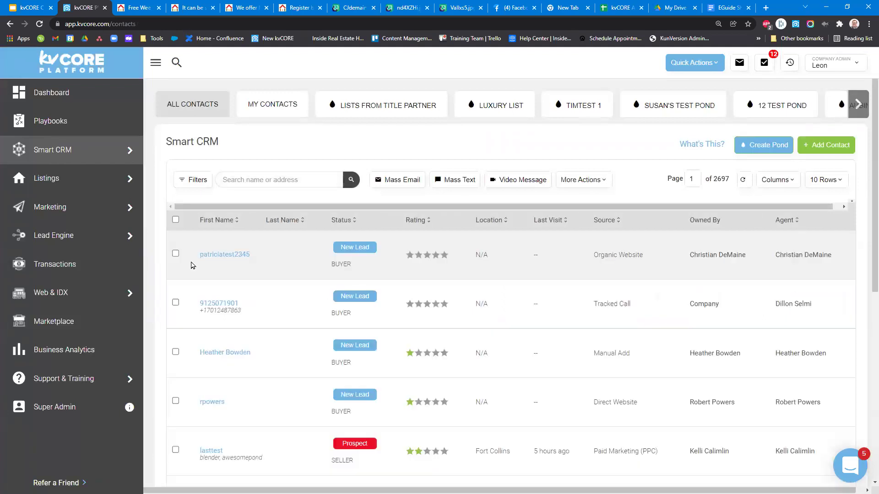
left_click(175, 254)
Compose a mass email with subject 'Testin' and message 'This "link"'.
left_click(395, 179)
left_click(516, 215)
type("Testin")
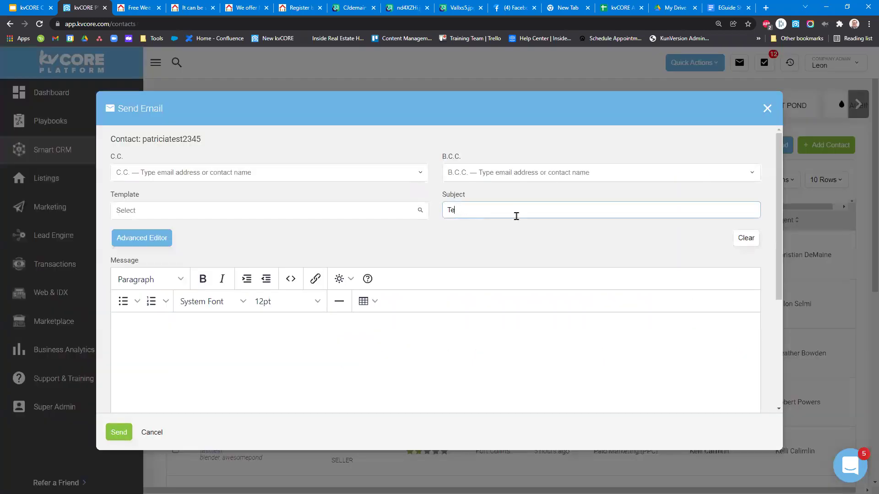
left_click(389, 326)
type("This link")
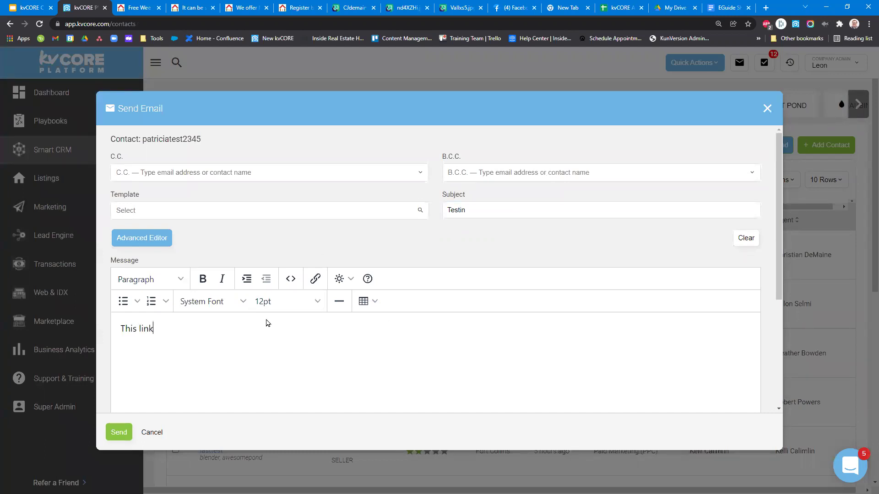
type("\"")
key("Left")
key("Left")
key("Left")
key("Left")
key("Left")
type("\"")
key("shift+Right")
key("shift+Right")
key("shift+Right")
key("shift+Right")
Hyperlink 'link' to the Google Docs URL, send, and open the contact to check.
left_click(315, 279)
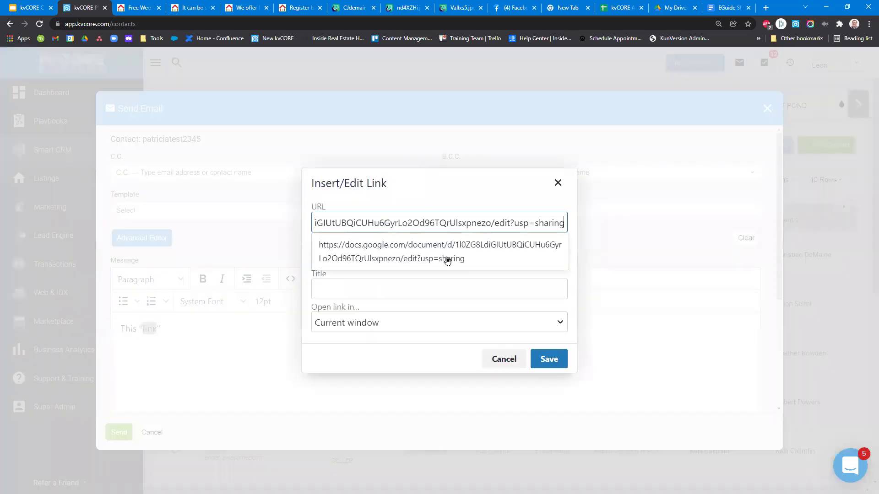
left_click(549, 359)
left_click(113, 439)
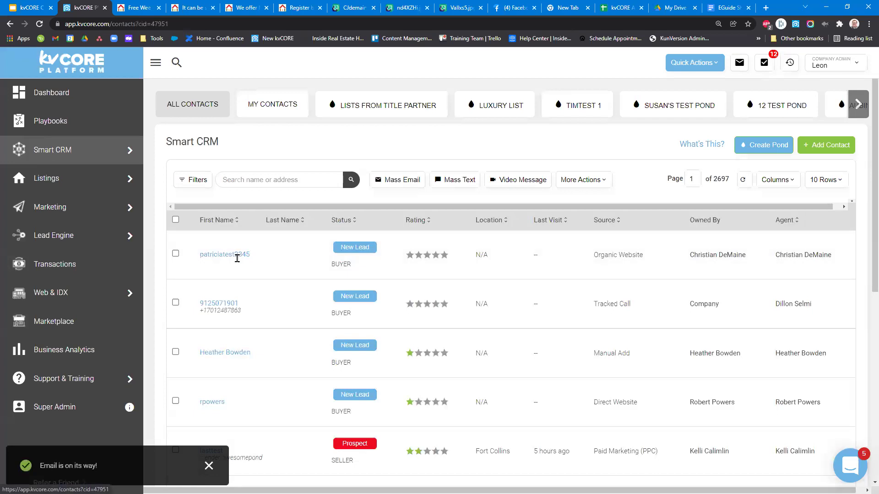
left_click(236, 255)
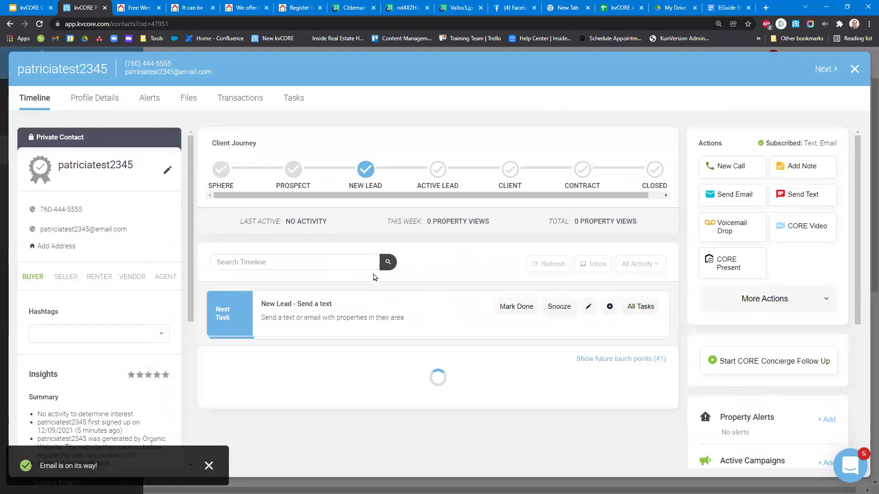
scroll(364, 255, "down", 7)
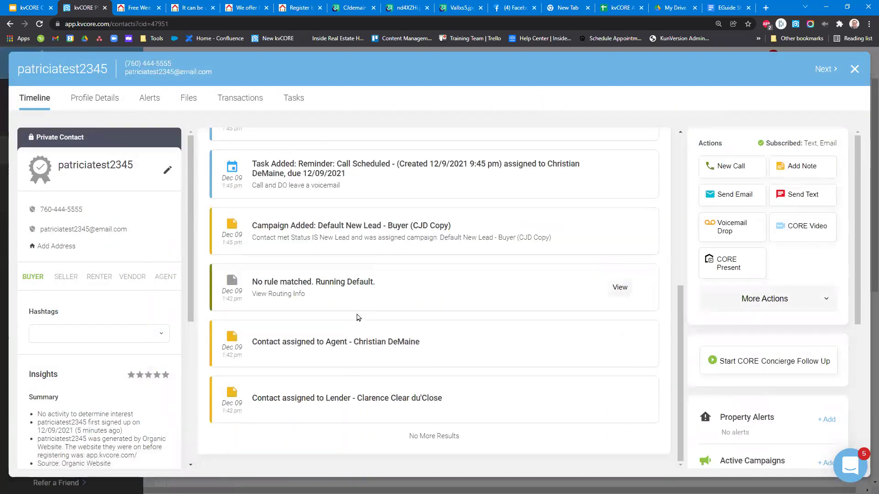
scroll(357, 315, "up", 7)
left_click(854, 69)
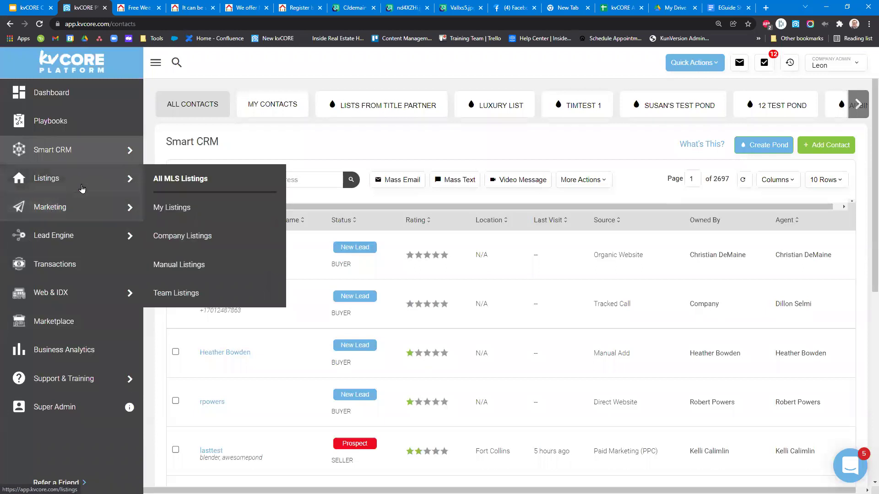
left_click(52, 208)
Start an IDX Squeeze Page in Lead Engine for the demo account's domain and open the map search.
left_click(69, 252)
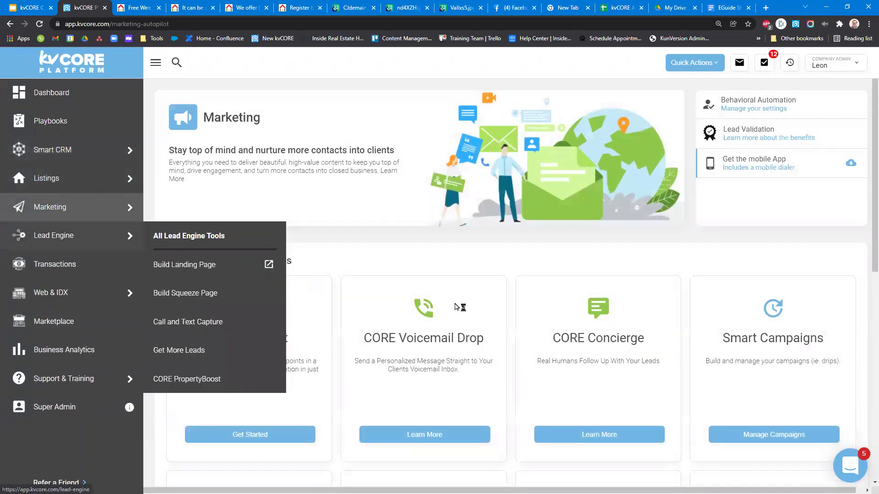
left_click(388, 265)
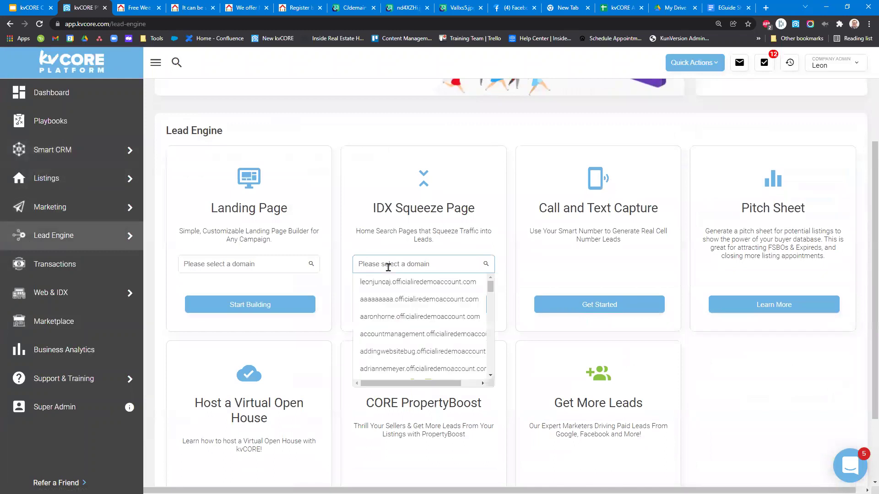
type("christian")
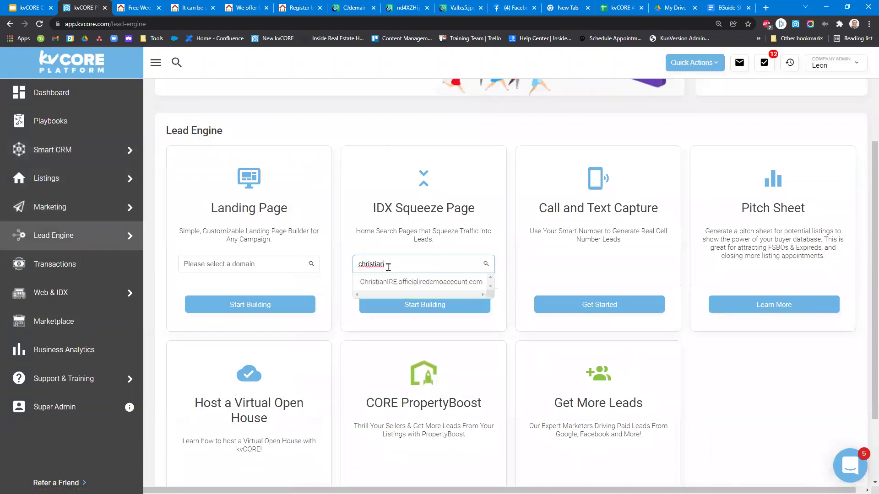
left_click(412, 282)
left_click(412, 305)
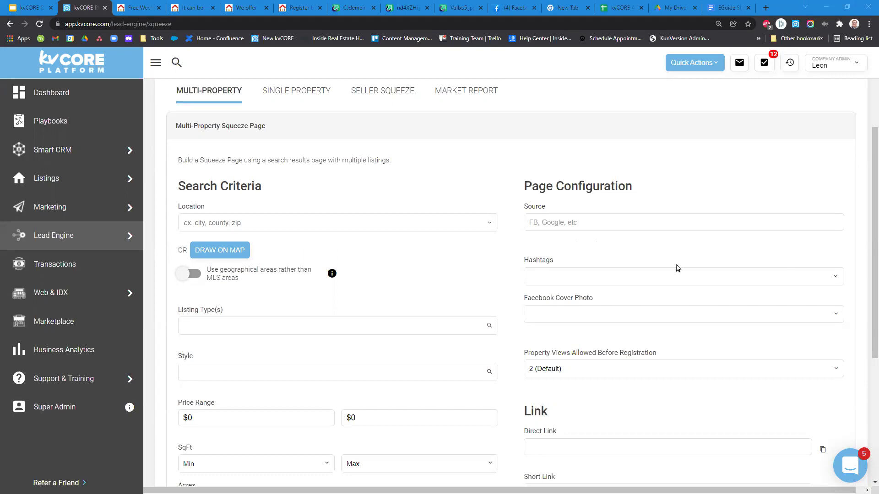
left_click(229, 251)
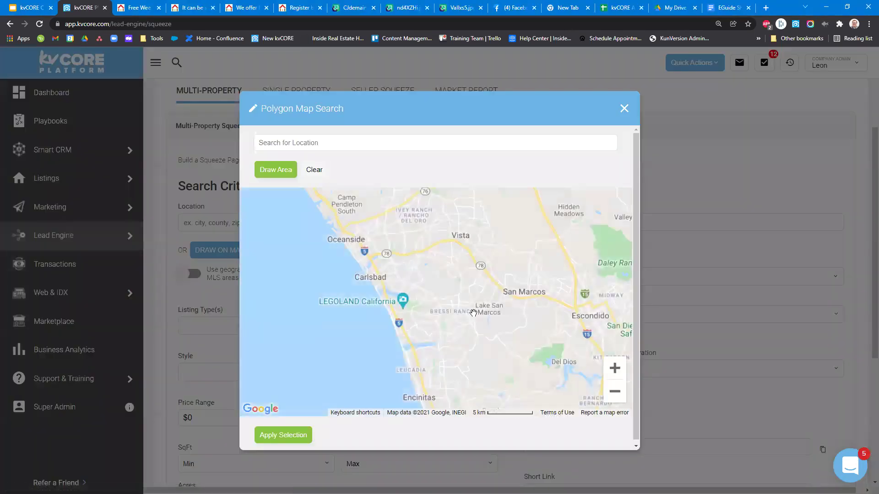
left_click_drag(486, 342, 440, 312)
left_click(625, 395)
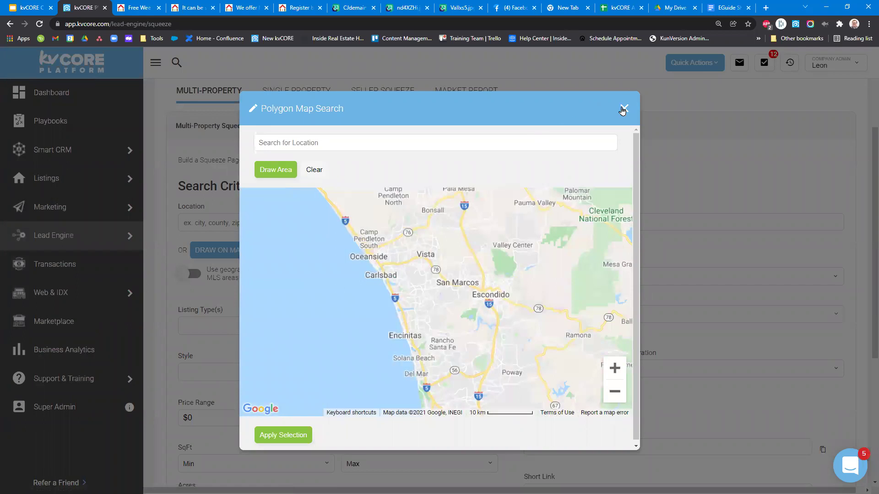
left_click(623, 109)
mouse_move(331, 276)
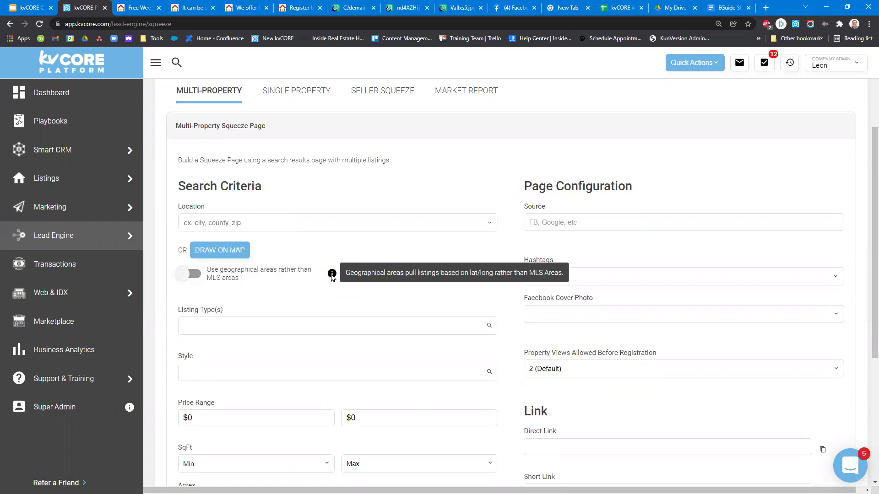
left_click(216, 283)
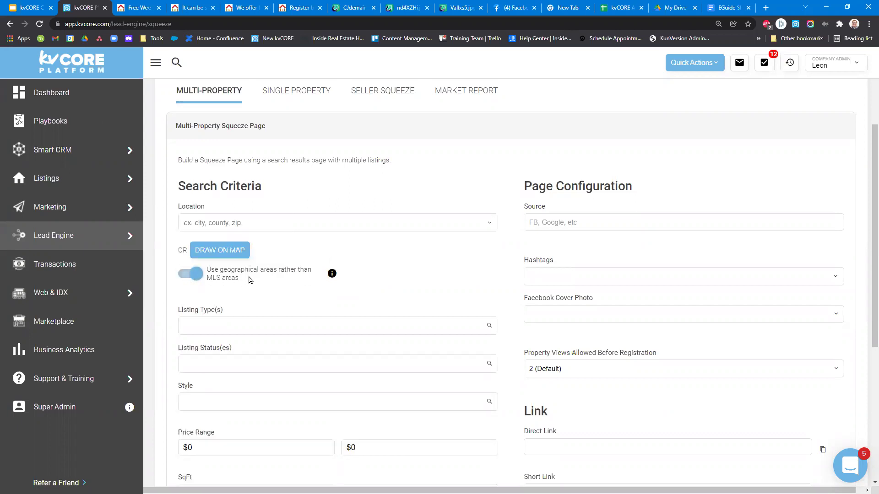
Enable geographical areas, then try '123' in Location and clear it.
left_click_drag(239, 278, 204, 272)
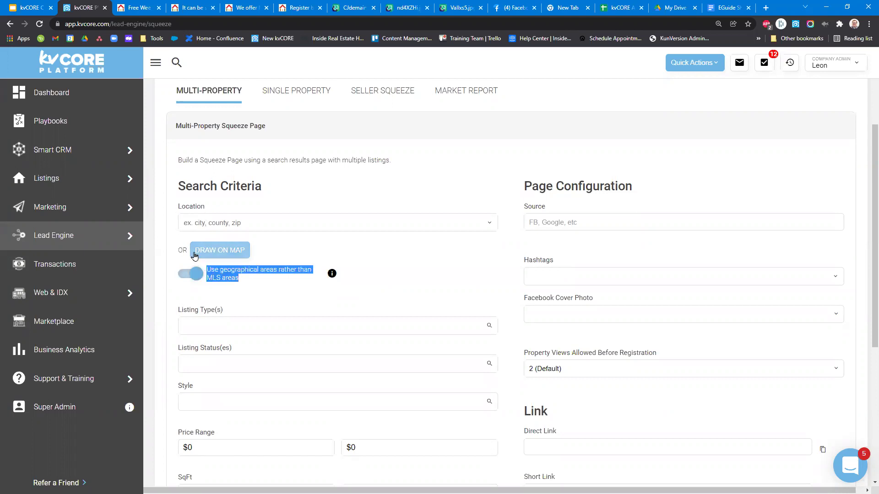
left_click(195, 224)
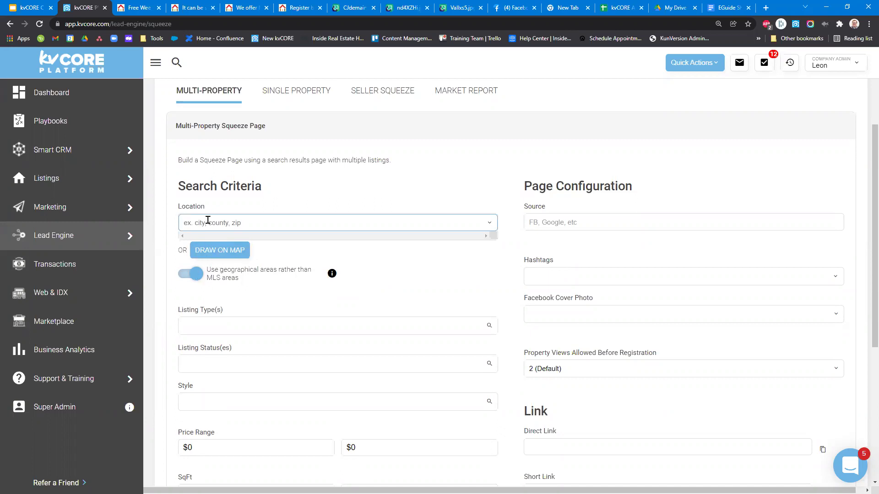
type("123")
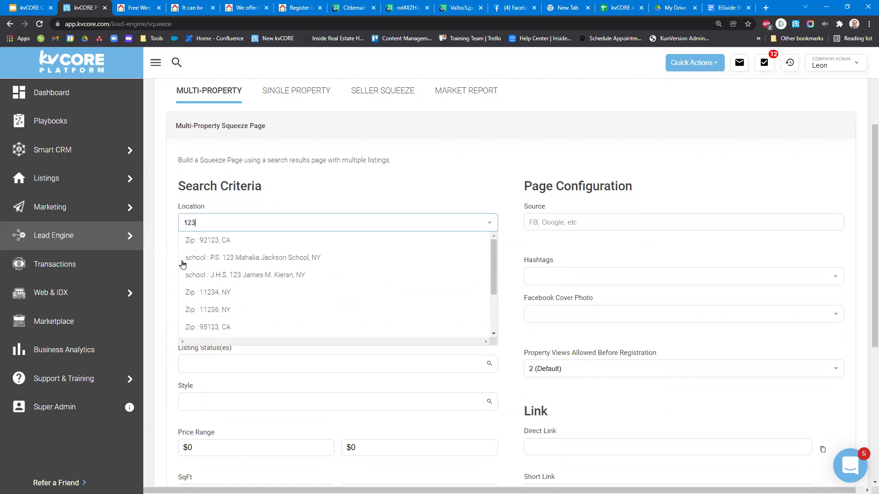
double_click(217, 221)
key("BackSpace")
Try '97' in Location, then dismiss the suggestions and clear the entry.
type("97")
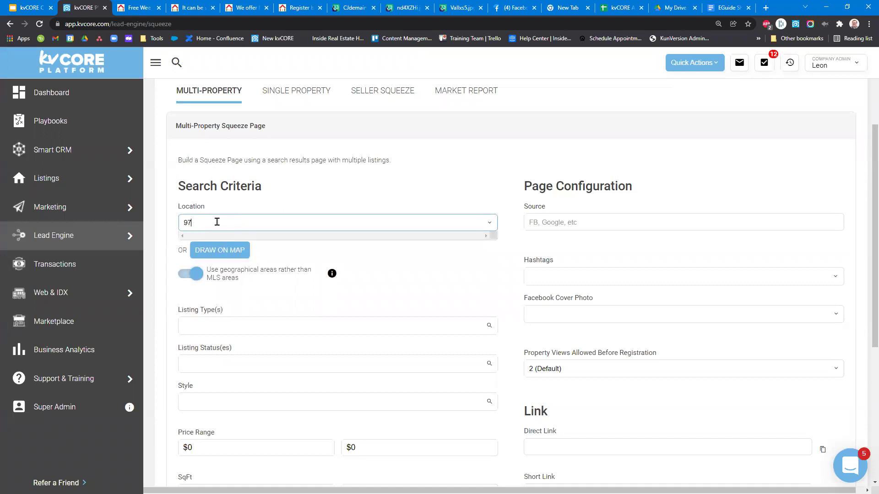
scroll(261, 298, "down", 8)
scroll(286, 194, "up", 4)
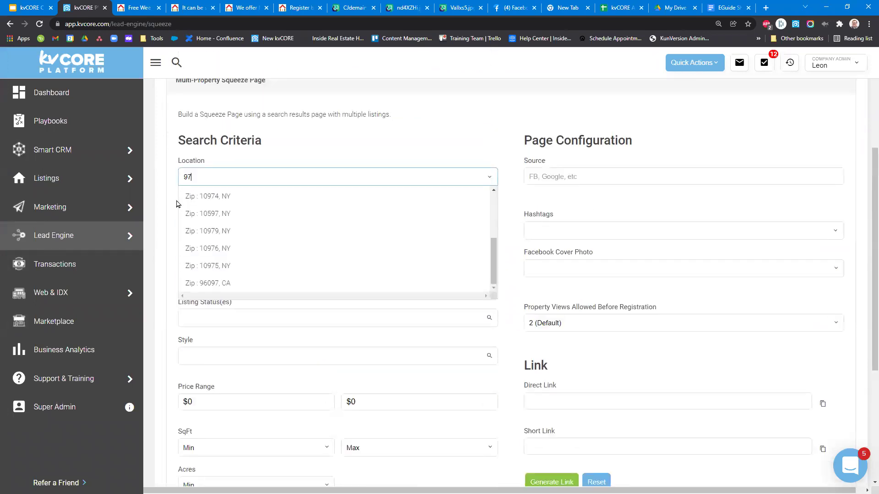
scroll(188, 231, "down", 2)
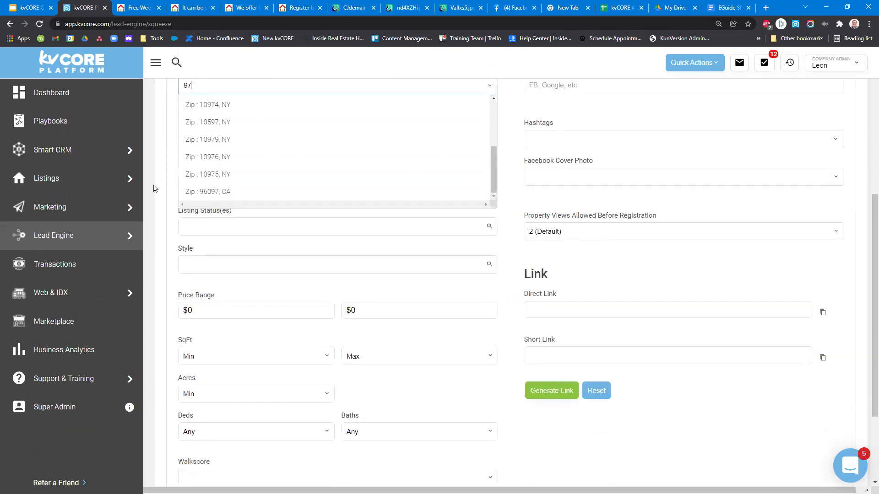
scroll(154, 189, "up", 4)
left_click(176, 250)
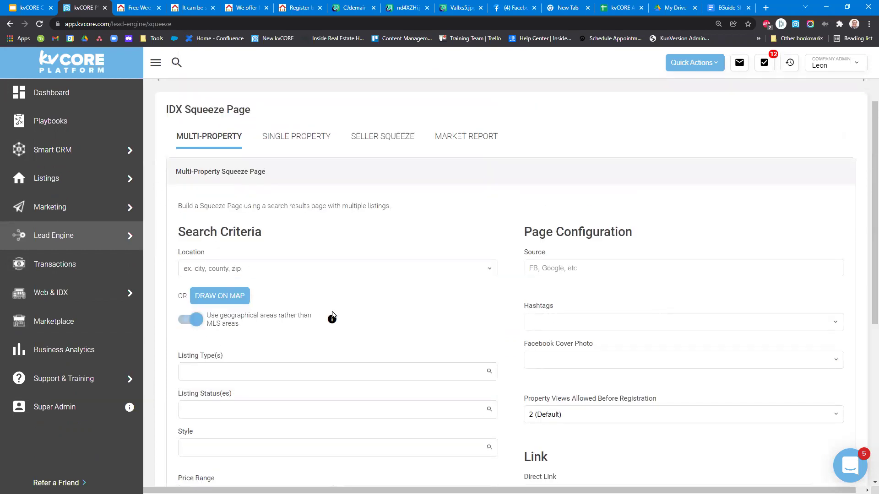
mouse_move(331, 319)
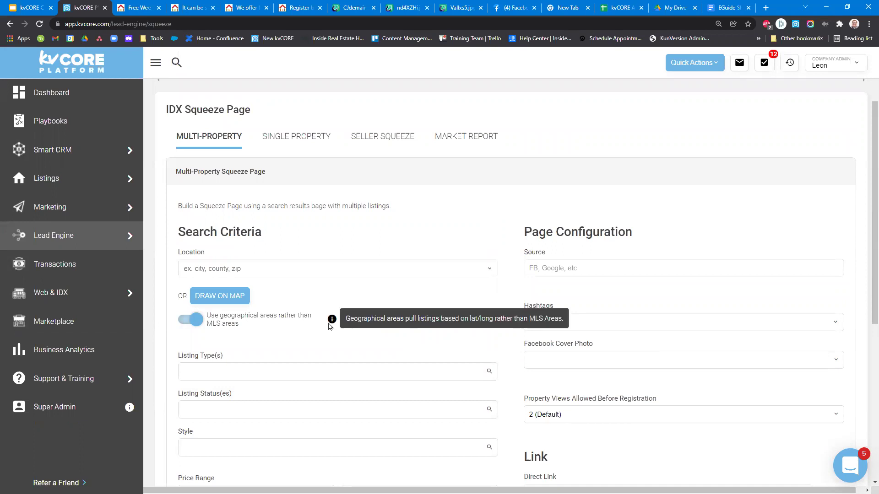
scroll(551, 306, "down", 5)
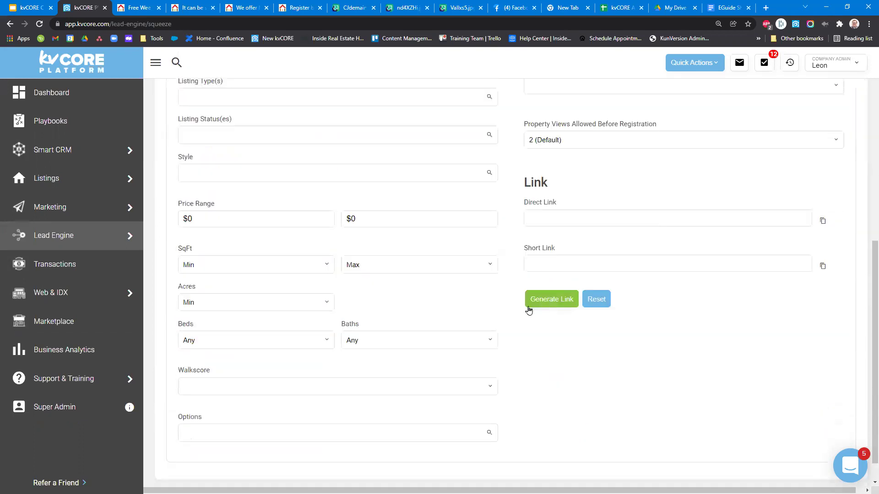
scroll(255, 328, "up", 5)
left_click_drag(245, 330, 206, 319)
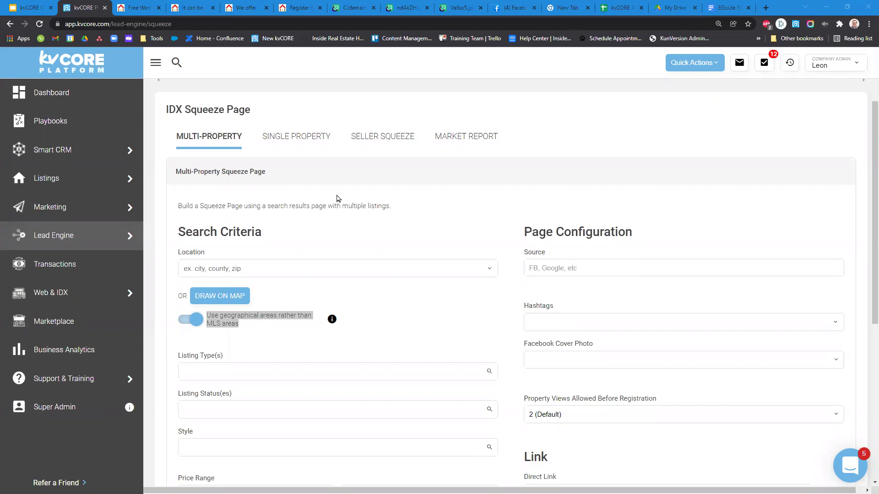
left_click(424, 215)
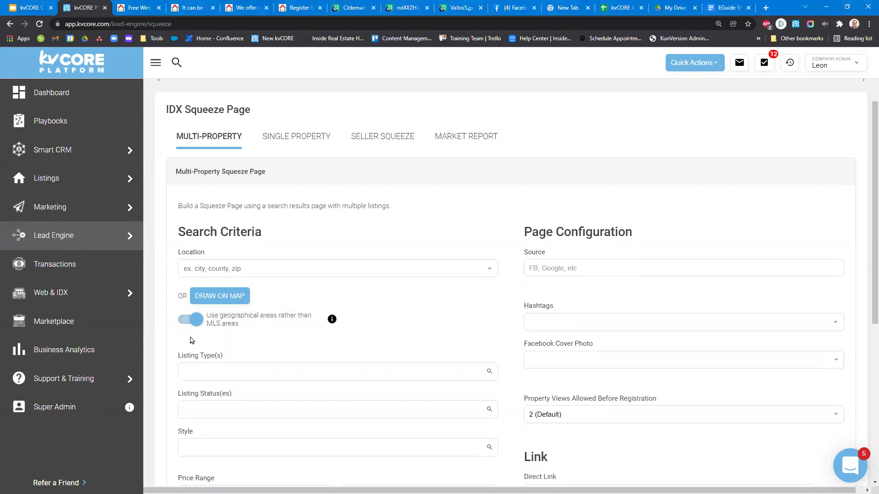
left_click(197, 327)
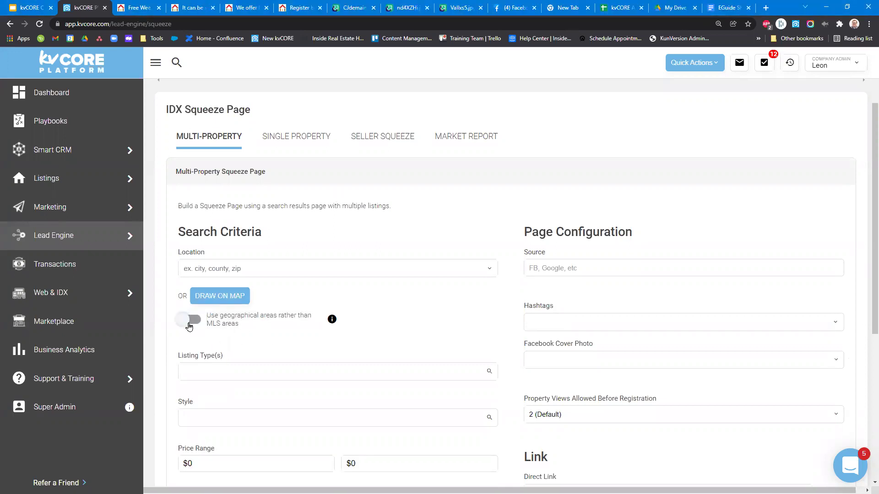
left_click(189, 326)
scroll(189, 326, "down", 2)
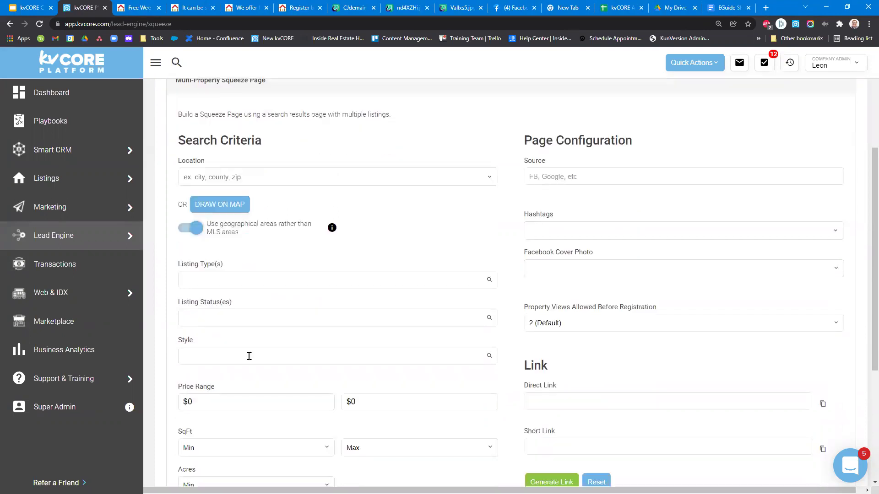
left_click(192, 229)
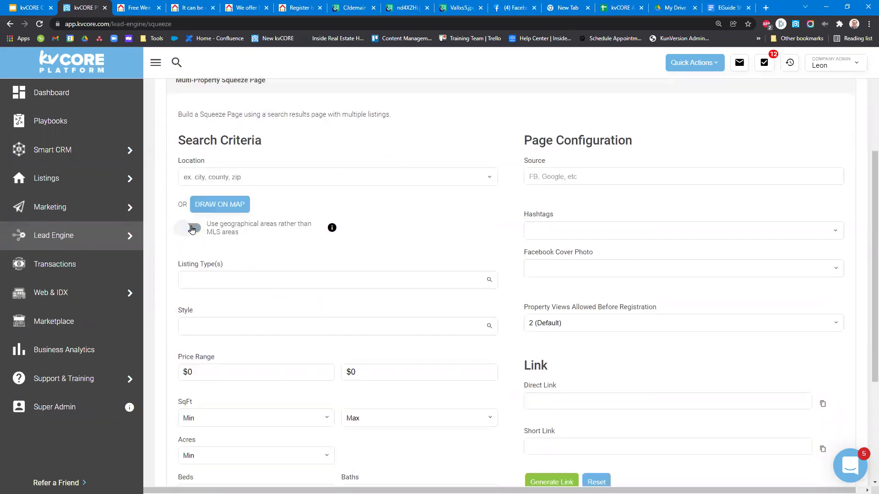
left_click(192, 229)
left_click(255, 317)
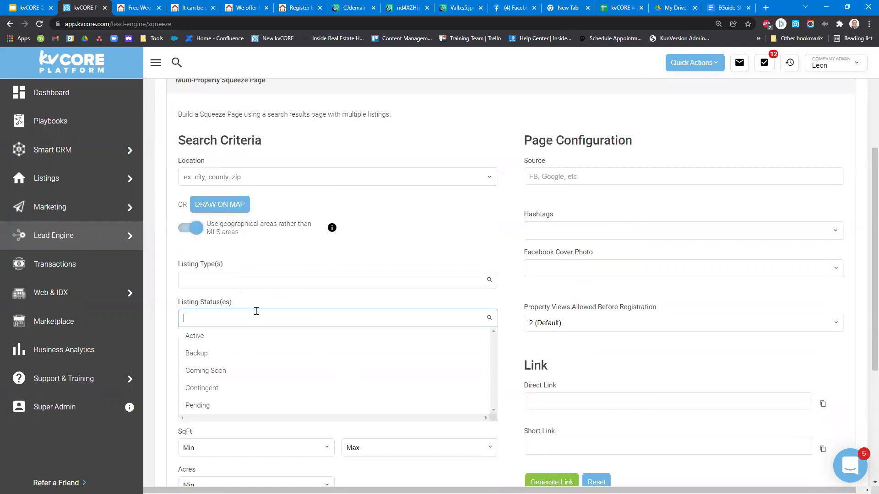
scroll(241, 384, "down", 2)
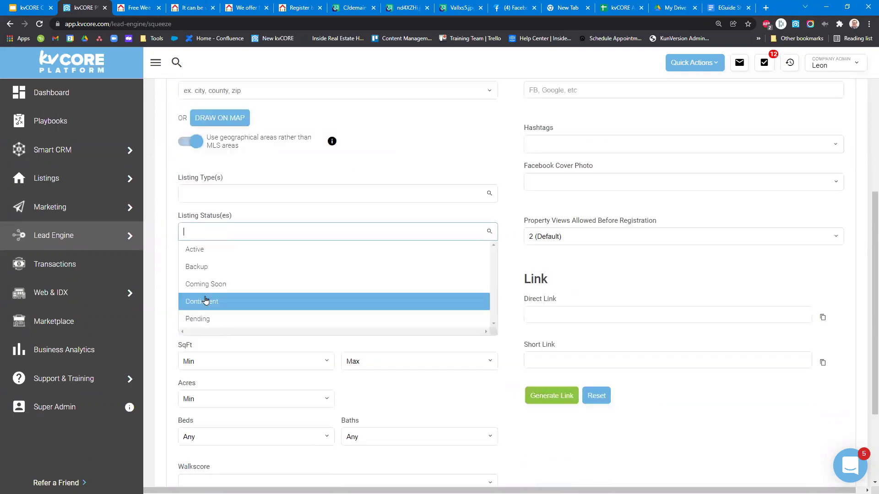
left_click(326, 152)
scroll(351, 198, "up", 4)
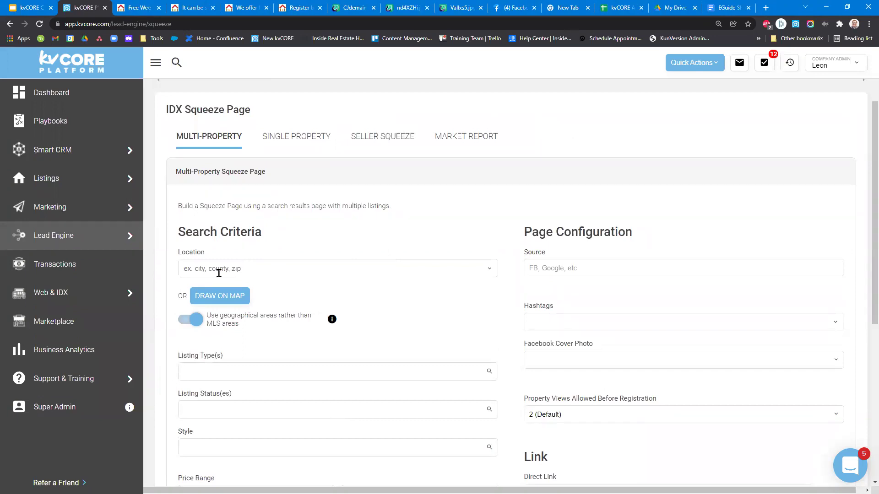
scroll(219, 274, "down", 2)
left_click(224, 209)
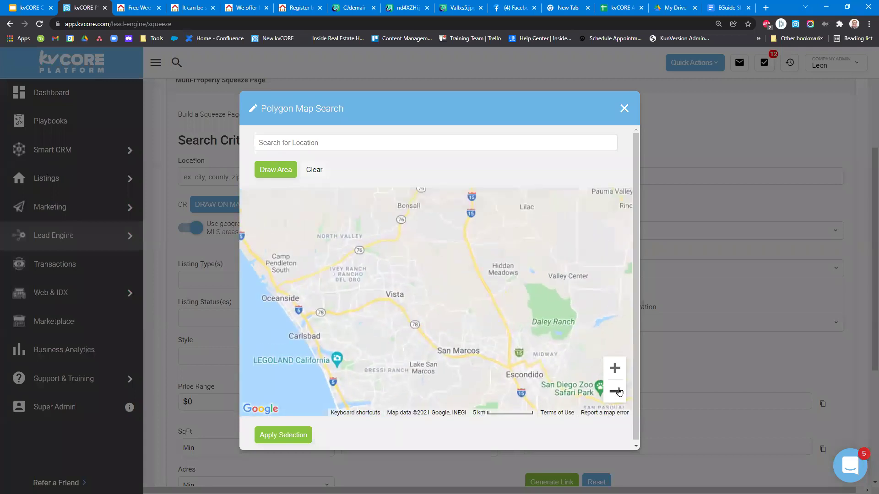
left_click(616, 401)
left_click(615, 400)
left_click_drag(412, 298, 380, 248)
left_click(292, 179)
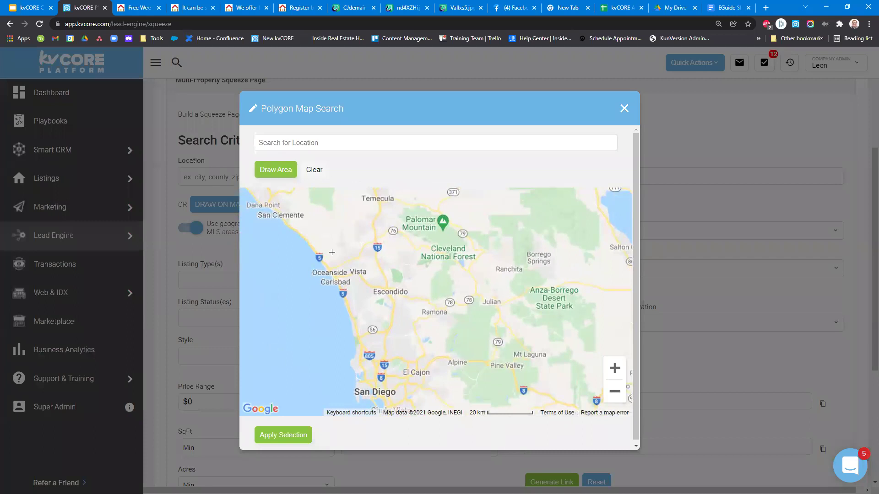
mouse_move(299, 228)
left_mouse_down()
mouse_move(477, 199)
mouse_move(546, 339)
mouse_move(556, 400)
mouse_move(565, 416)
mouse_move(588, 414)
mouse_move(388, 417)
mouse_move(353, 348)
mouse_move(338, 277)
mouse_move(298, 228)
left_mouse_up()
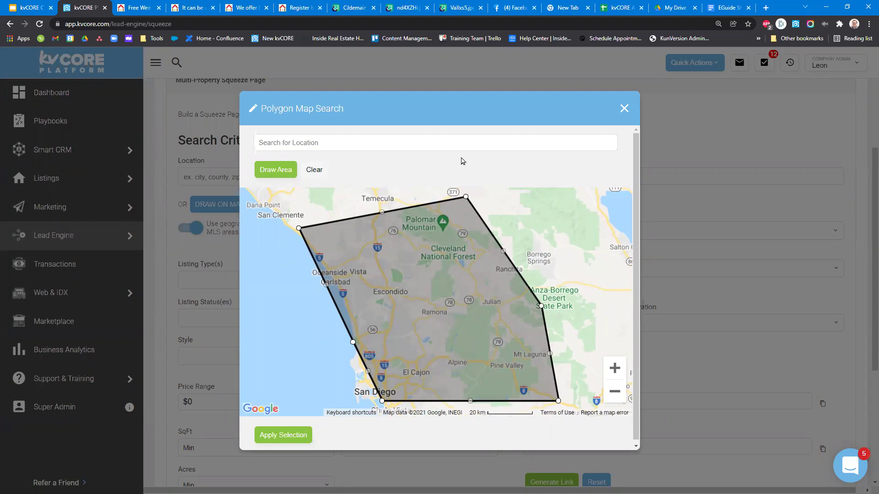
left_click(624, 109)
left_click_drag(221, 162, 176, 164)
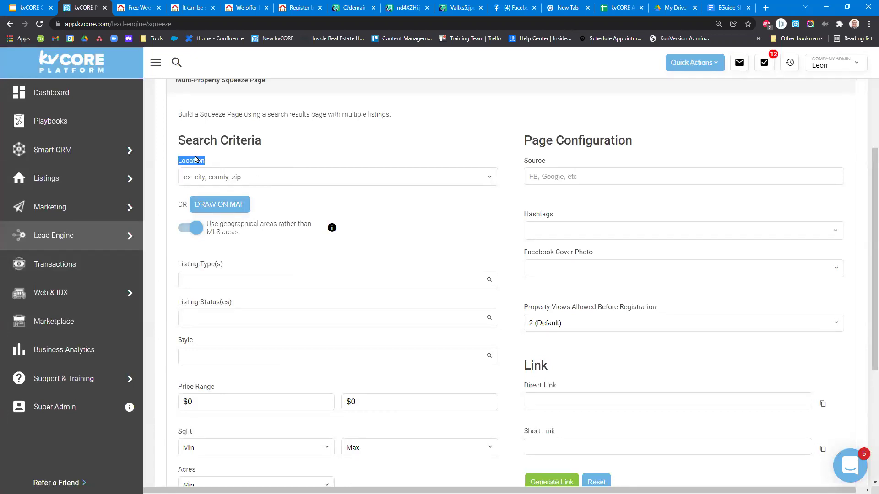
left_click(175, 209, "shift")
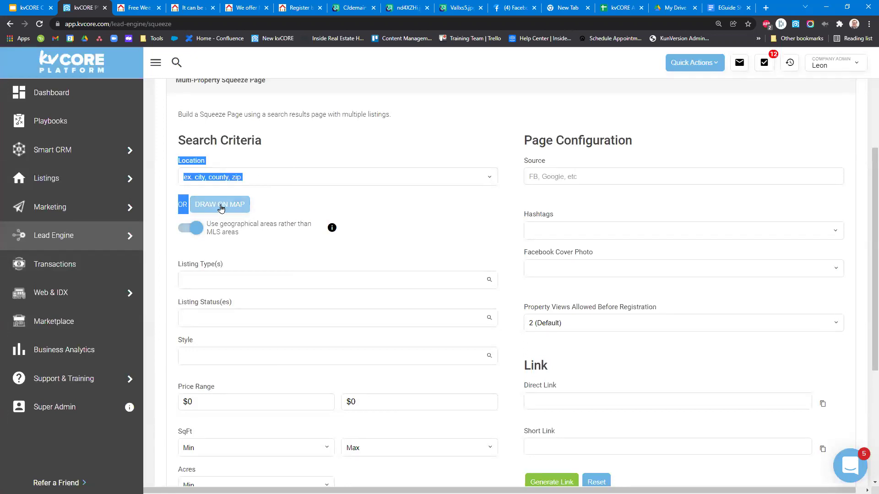
left_click(275, 205)
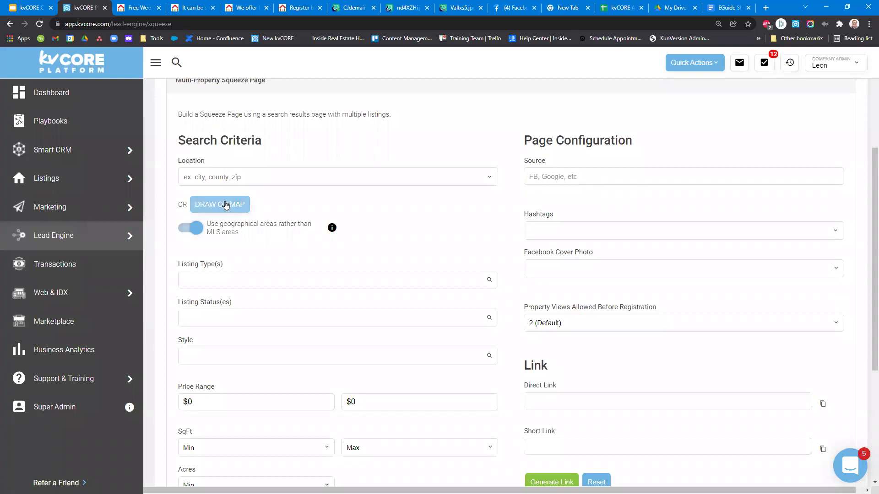
left_click(194, 178)
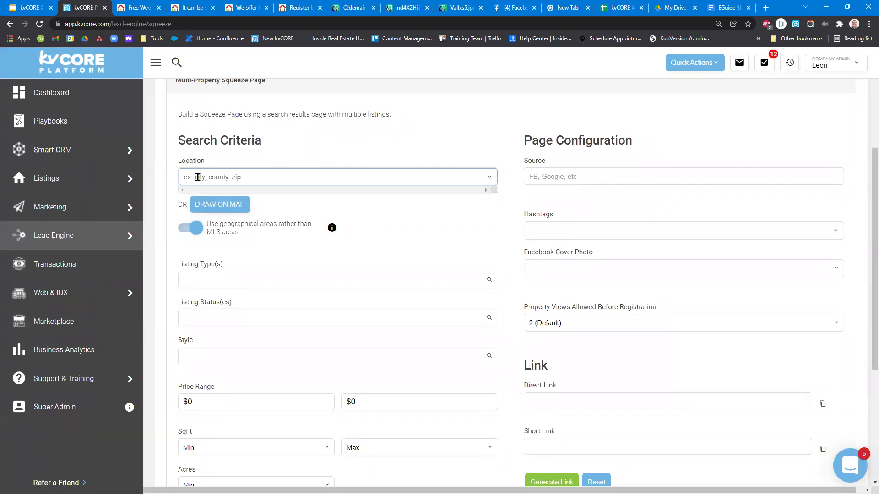
double_click(213, 164)
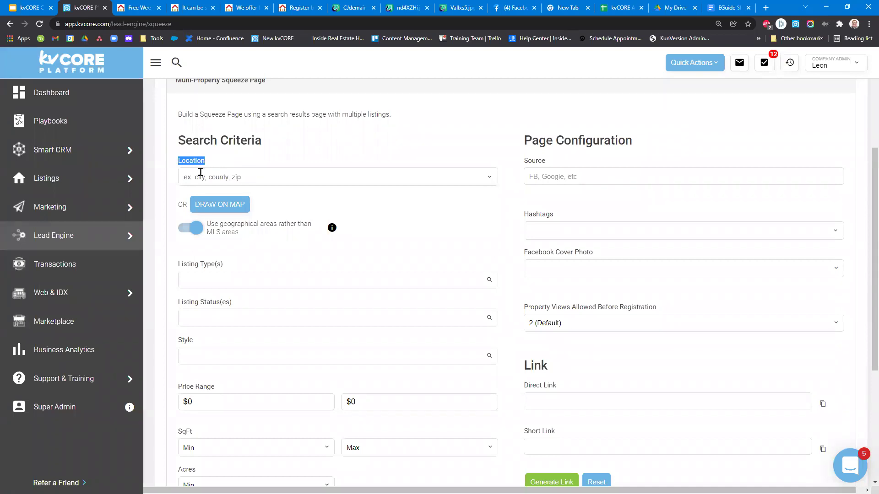
left_click(180, 200)
left_click(208, 210)
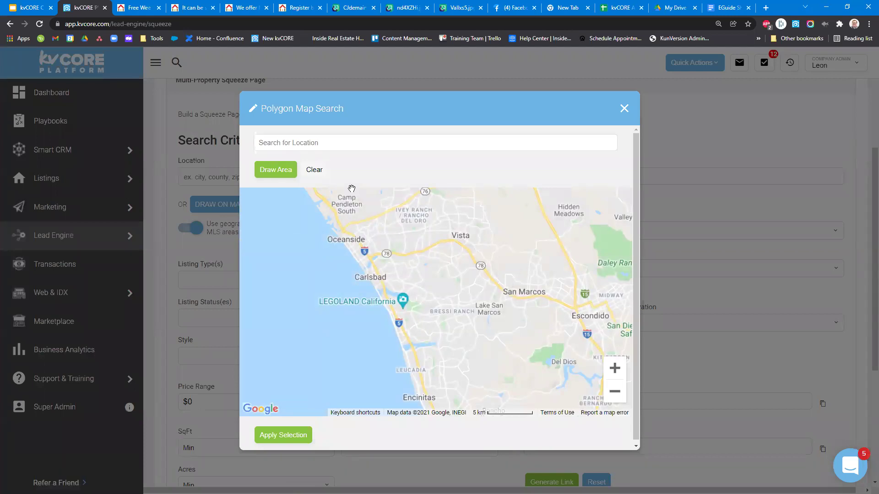
key("Right")
key("Down")
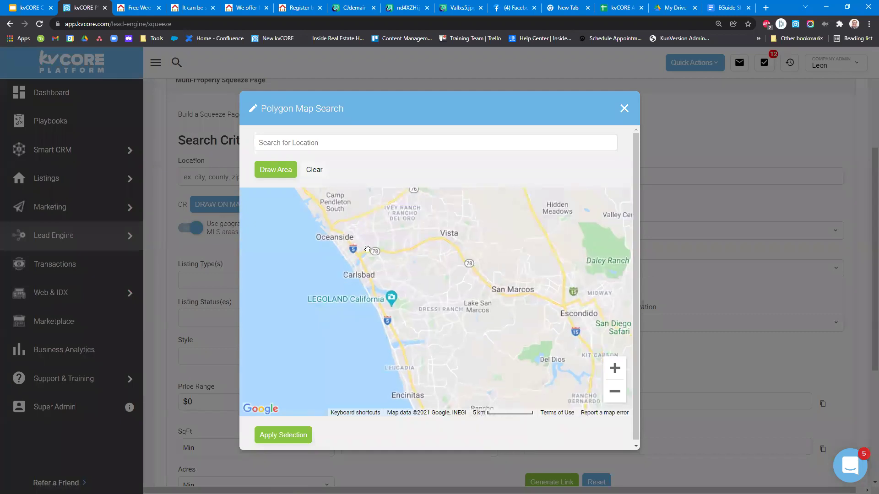
left_click(616, 393)
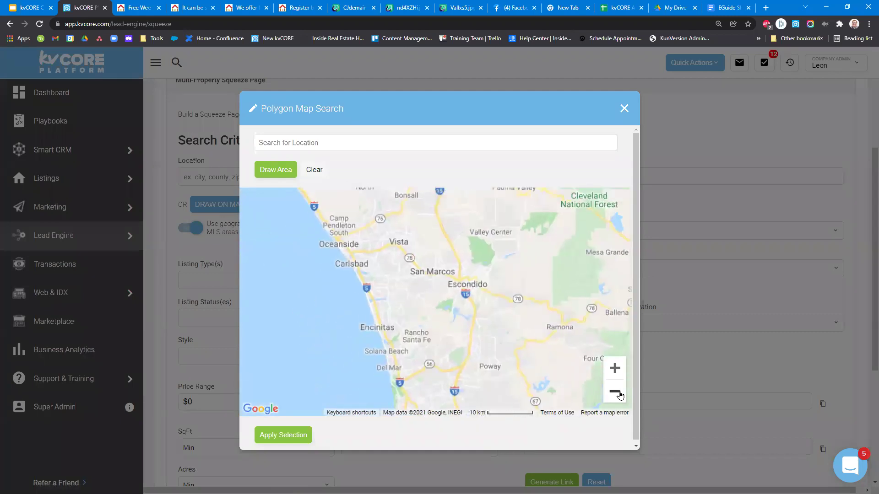
left_click(615, 392)
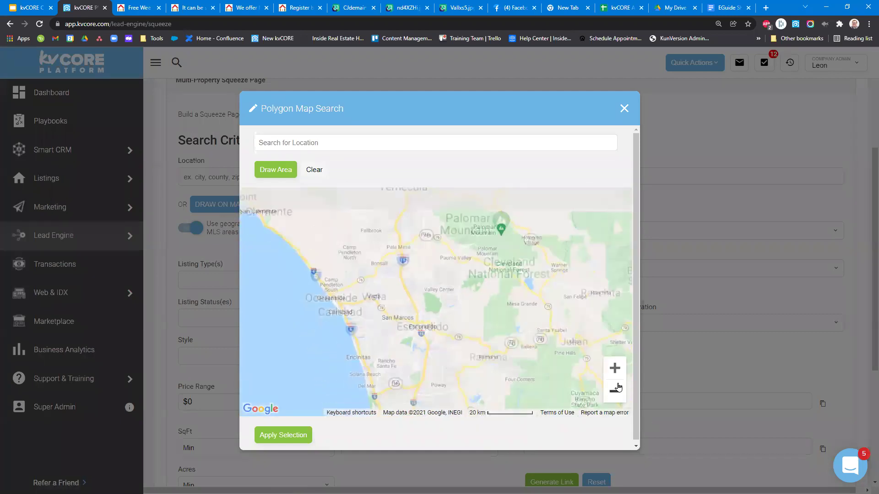
left_click(268, 178)
left_click(365, 296)
left_click(528, 220)
left_click(591, 369)
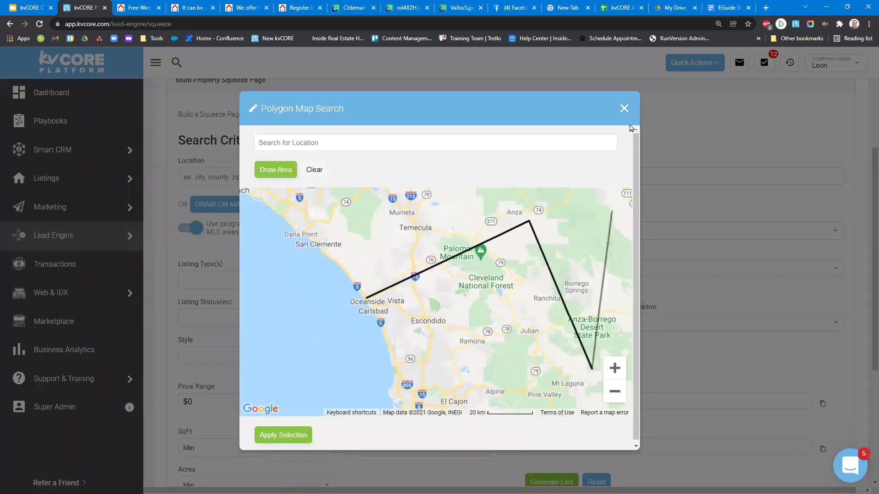
key("Escape")
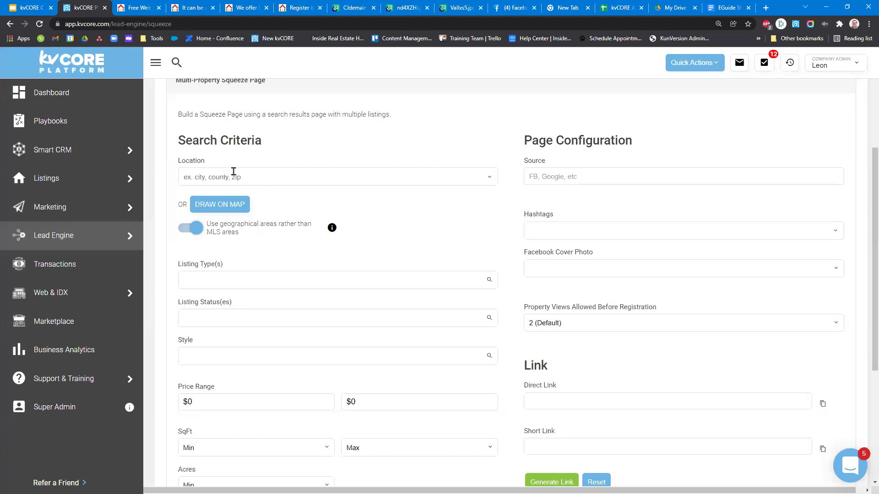
left_click(257, 177)
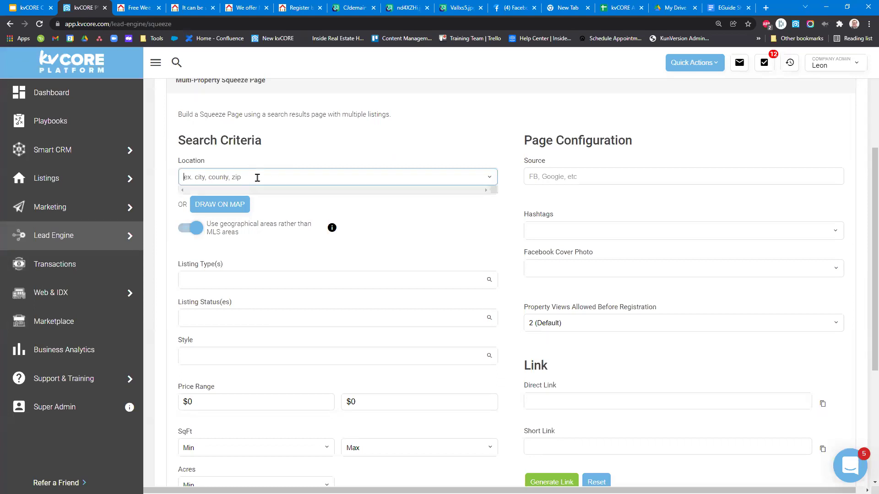
Set Location to City: Oceanside, CA, check the map search, then remove it.
type("oceanside")
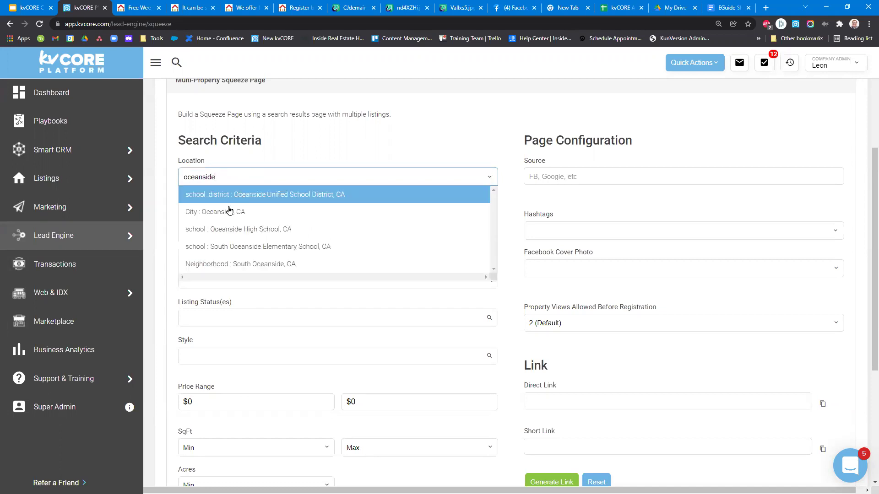
left_click(228, 211)
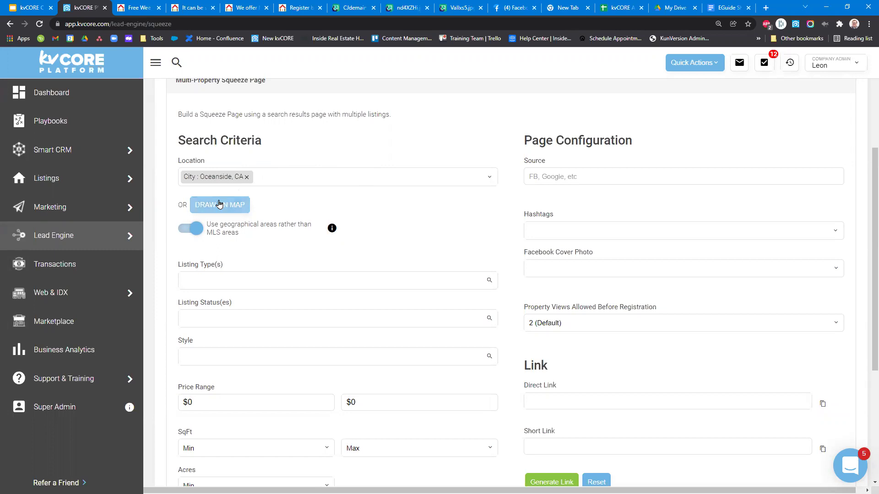
left_click(220, 204)
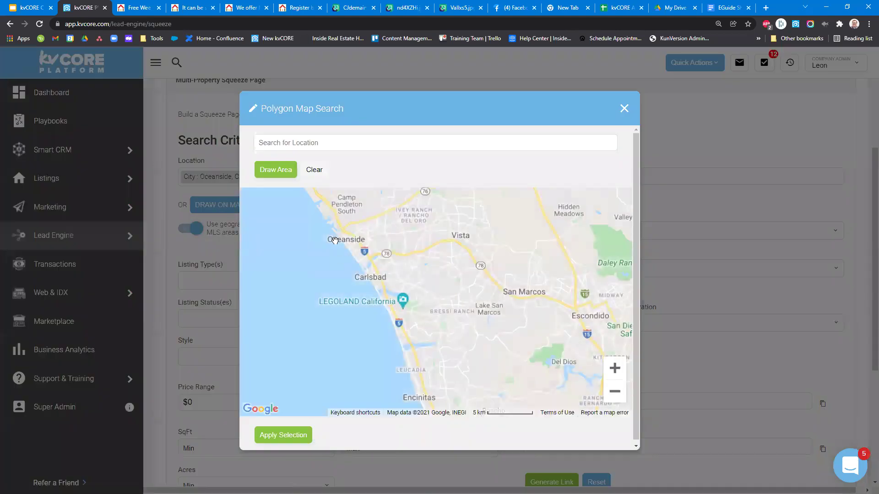
left_click(625, 110)
left_click(246, 177)
left_click(247, 178)
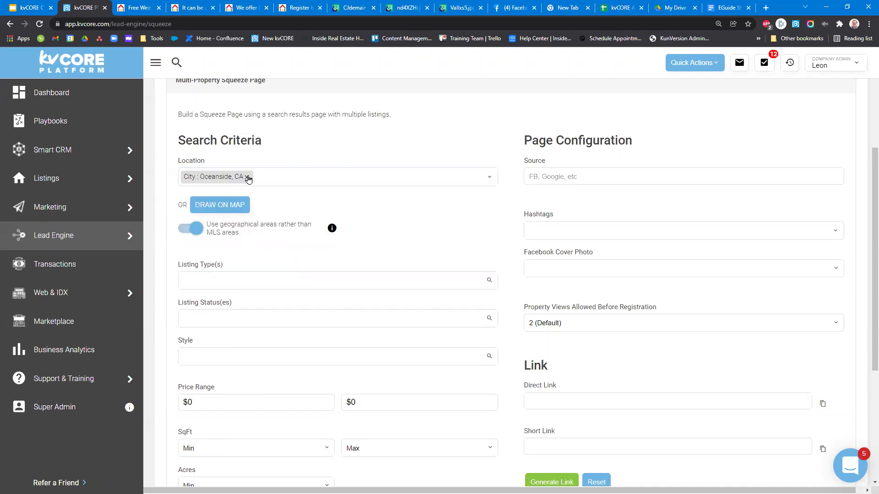
left_click(247, 176)
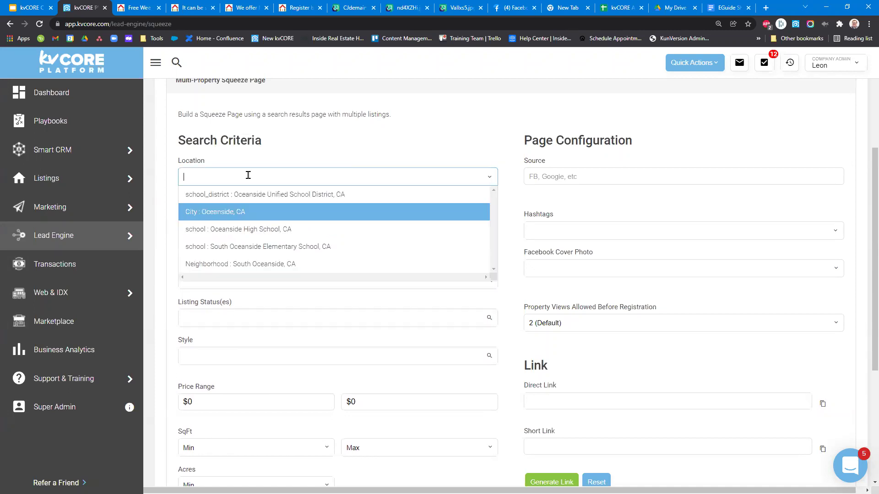
Dismiss the location suggestions and reload the page to reset the form.
left_click(359, 136)
left_click(273, 178)
left_click(305, 145)
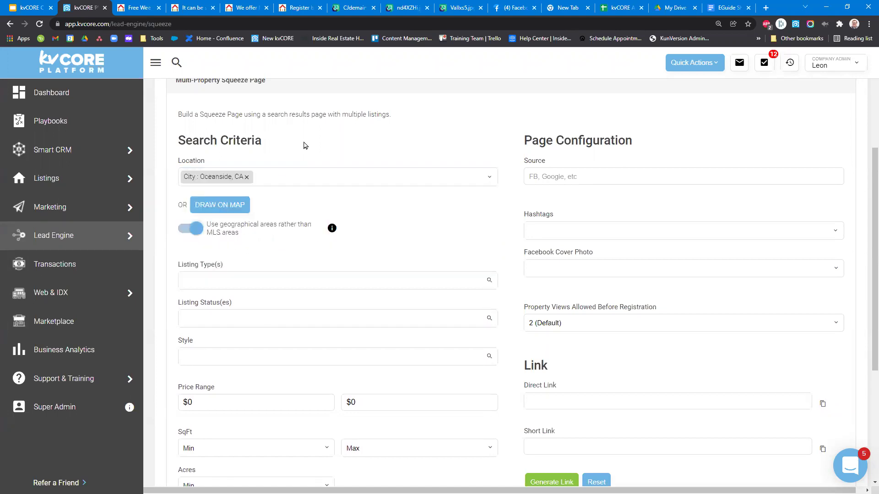
left_click(247, 176)
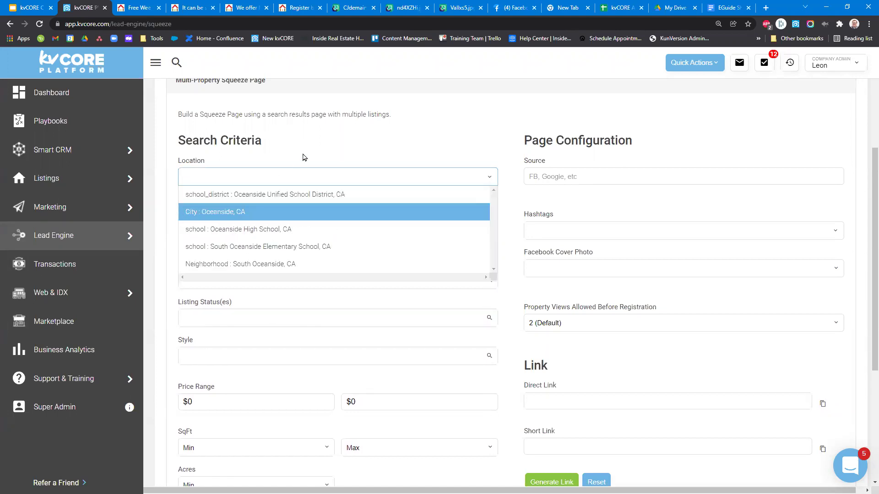
left_click(276, 152)
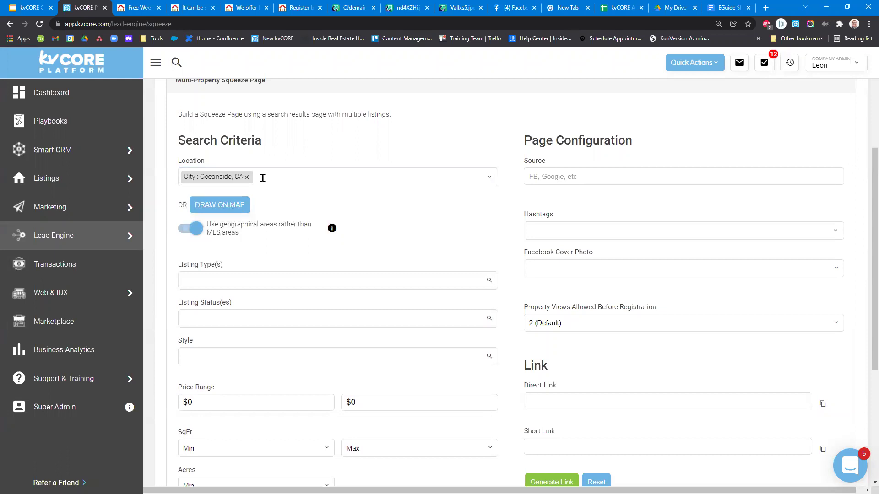
left_click(39, 24)
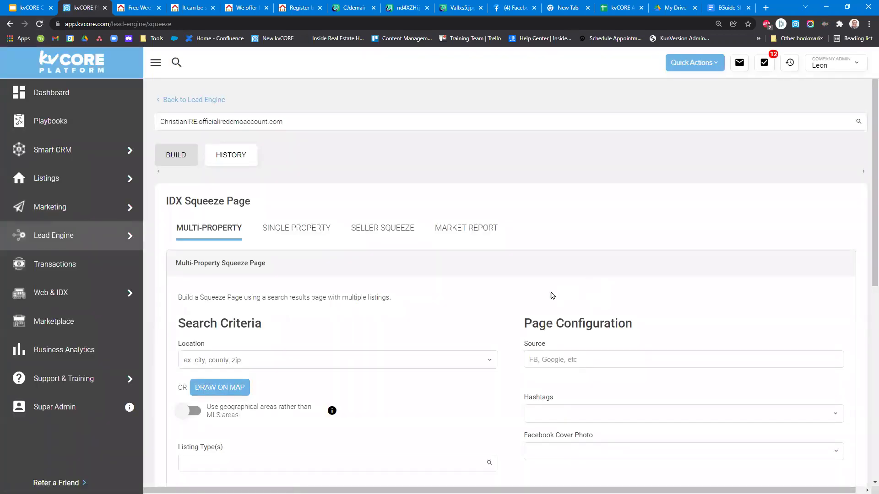
left_click(304, 322)
Open the polygon map search and zoom out to the Southern California coast.
scroll(288, 310, "down", 5)
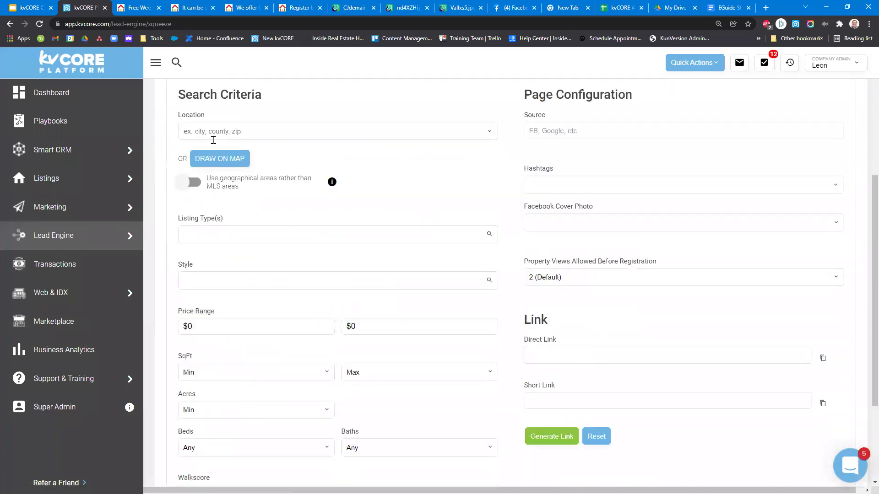
scroll(286, 178, "up", 2)
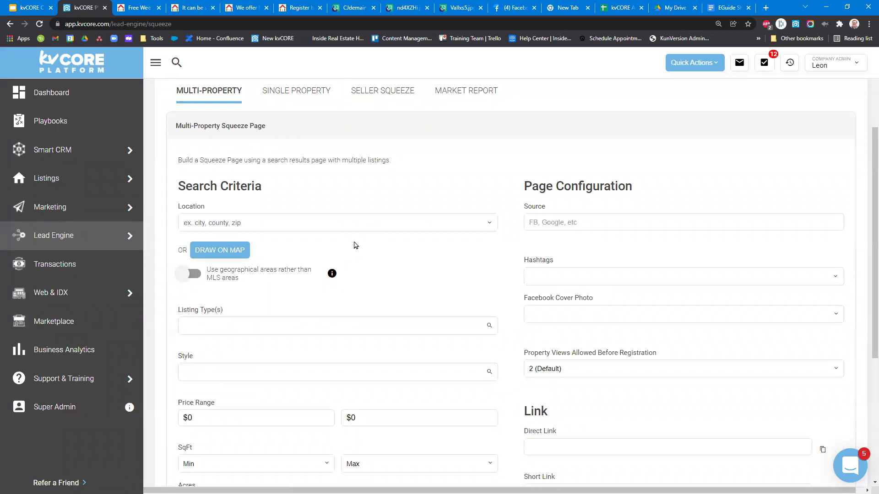
left_click(199, 251)
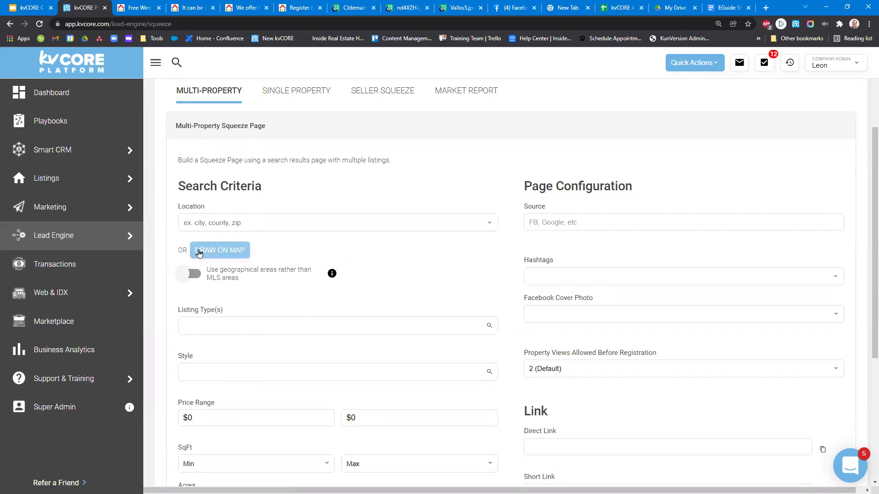
left_click(230, 253)
left_click(196, 253)
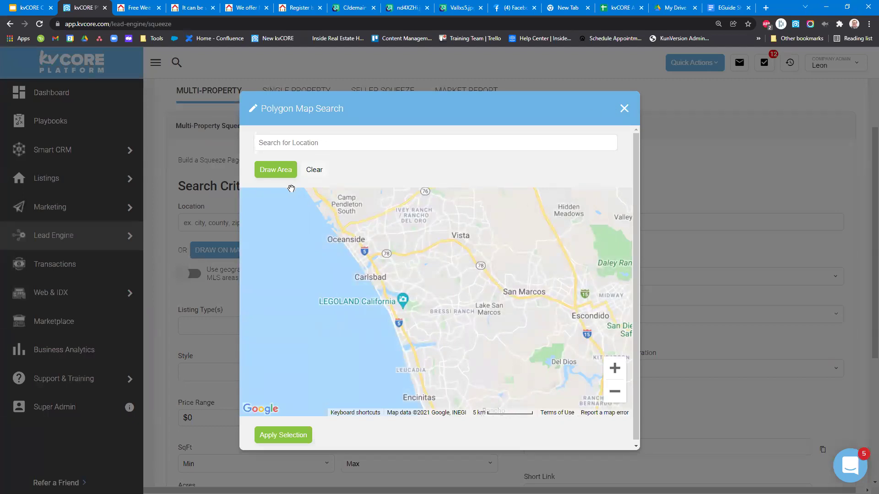
left_click_drag(480, 258, 453, 279)
left_click(615, 394)
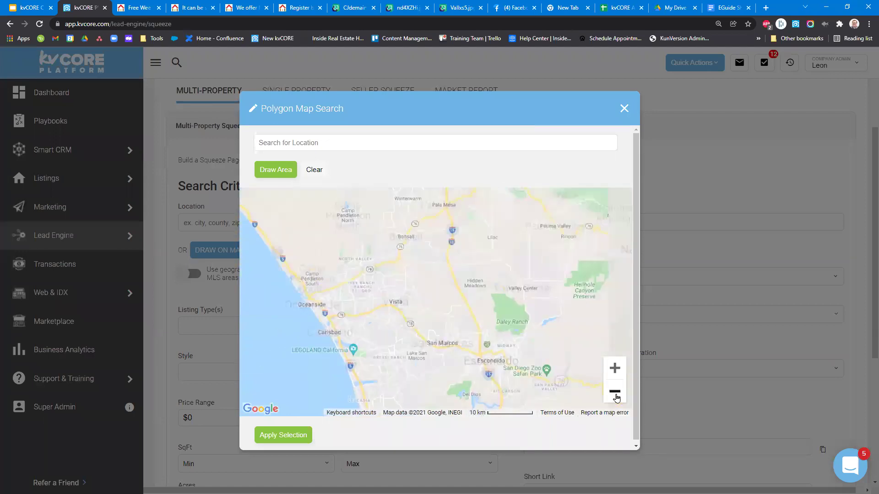
left_click(615, 394)
left_click(616, 395)
left_click_drag(411, 242, 372, 279)
Draw a coastal polygon from San Diego to Santa Monica, apply it, and reopen the map.
left_click(275, 176)
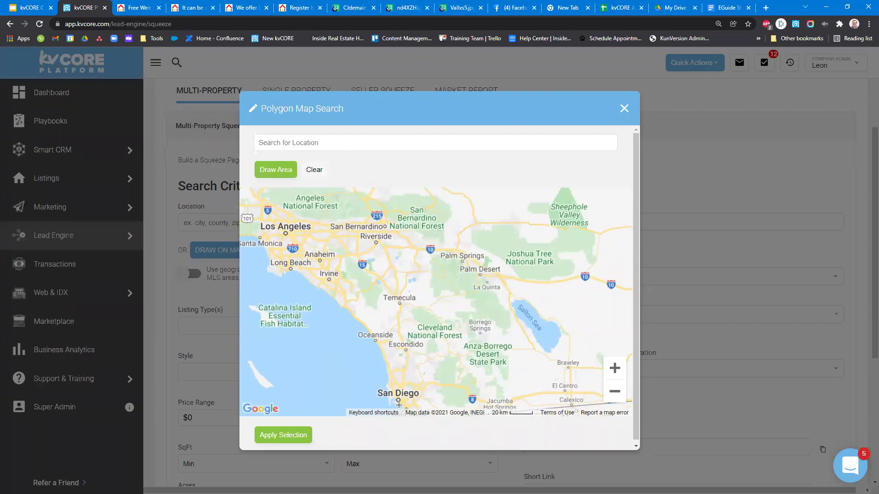
mouse_move(385, 401)
left_mouse_down()
mouse_move(365, 332)
mouse_move(282, 264)
mouse_move(298, 273)
mouse_move(270, 275)
mouse_move(257, 234)
mouse_move(312, 274)
mouse_move(334, 277)
mouse_move(396, 345)
mouse_move(401, 407)
left_mouse_up()
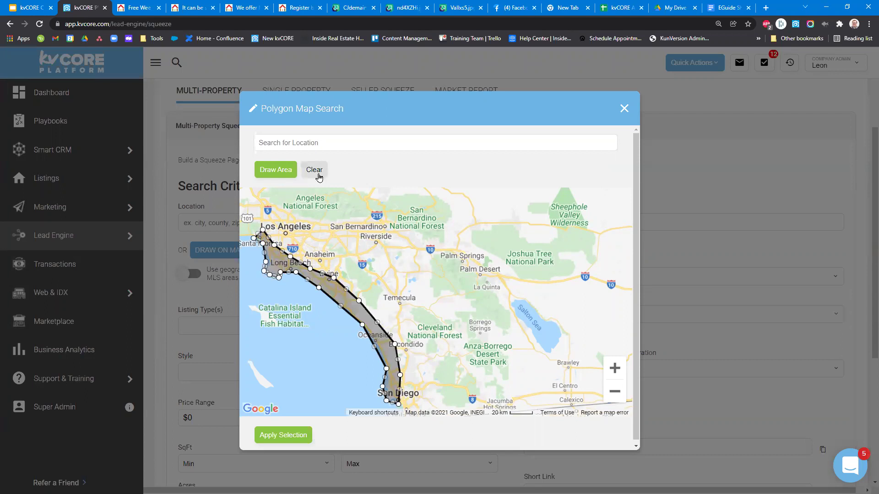
left_click(278, 436)
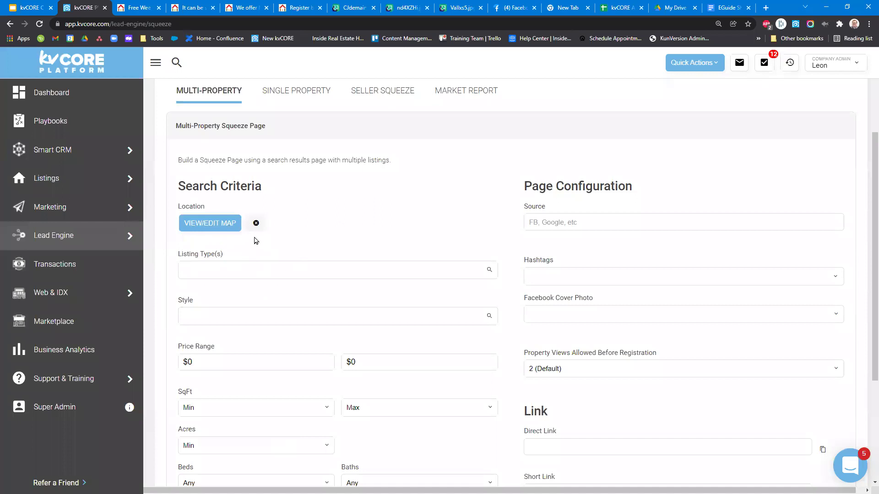
left_click(217, 228)
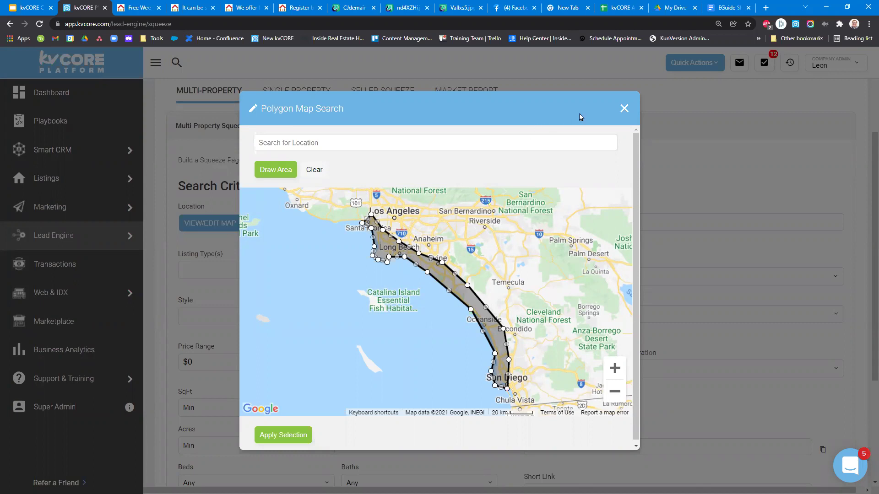
Close the Polygon Map Search, go to Marketplace and browse the CORE ADD-ONS list.
left_click(69, 279)
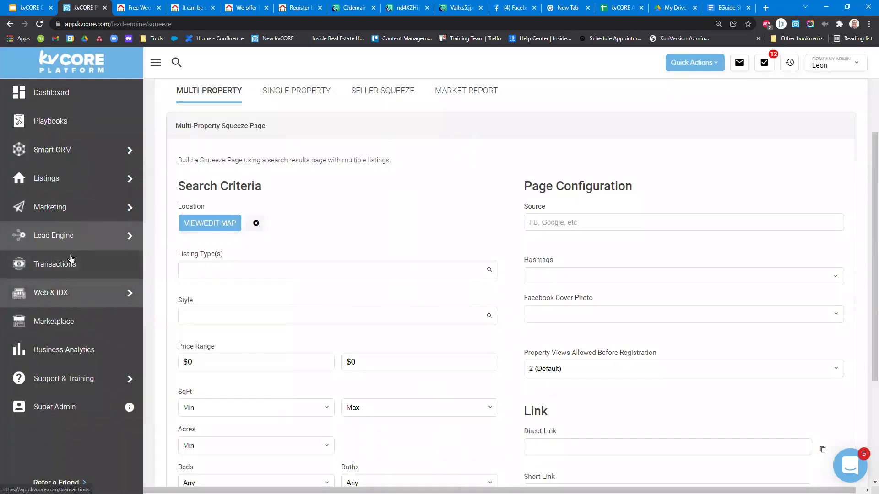
left_click(71, 323)
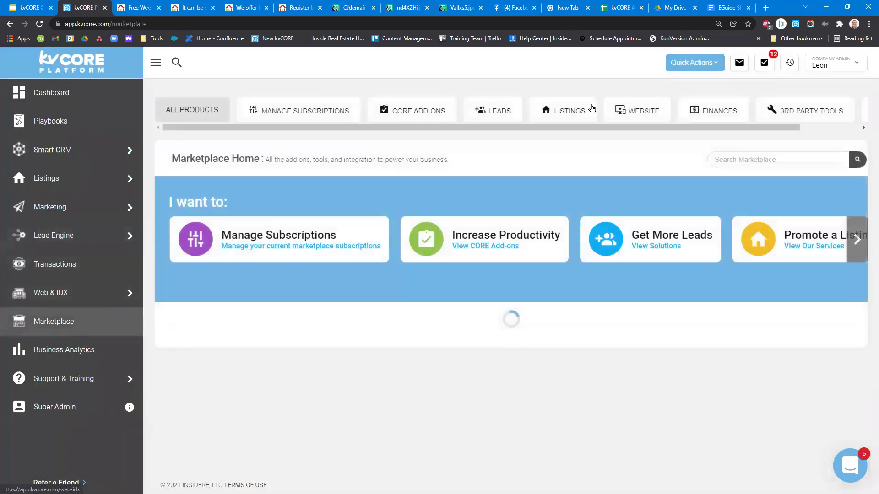
left_click(415, 111)
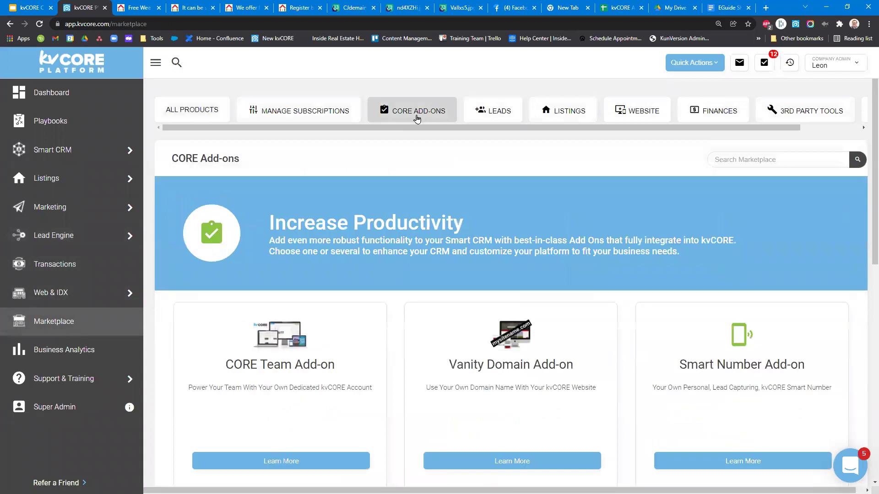
scroll(407, 294, "down", 3)
scroll(408, 293, "down", 6)
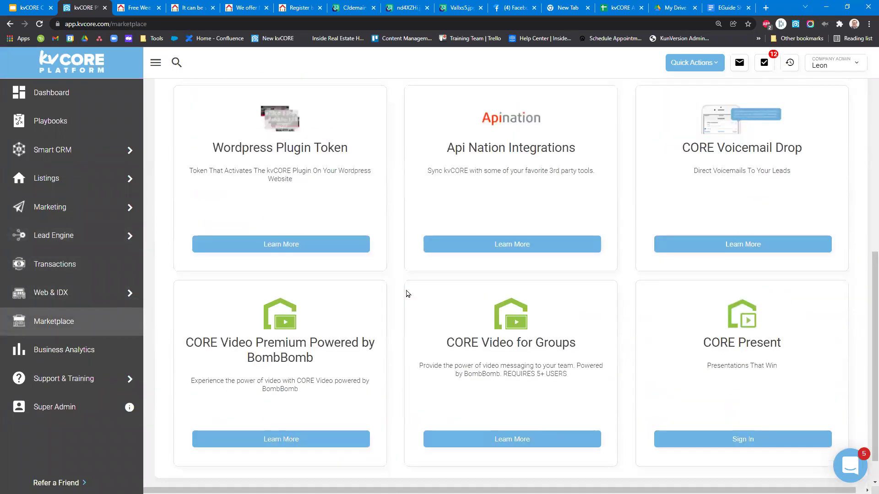
scroll(406, 294, "down", 1)
scroll(677, 280, "up", 2)
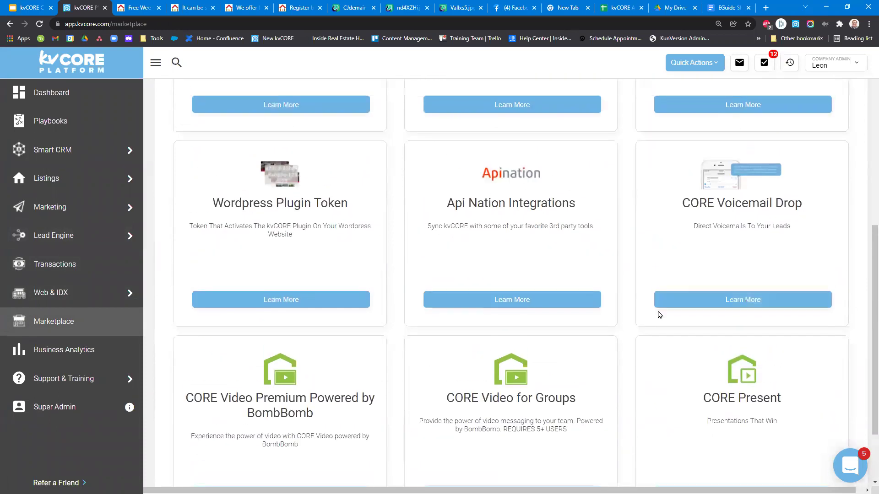
scroll(654, 317, "up", 5)
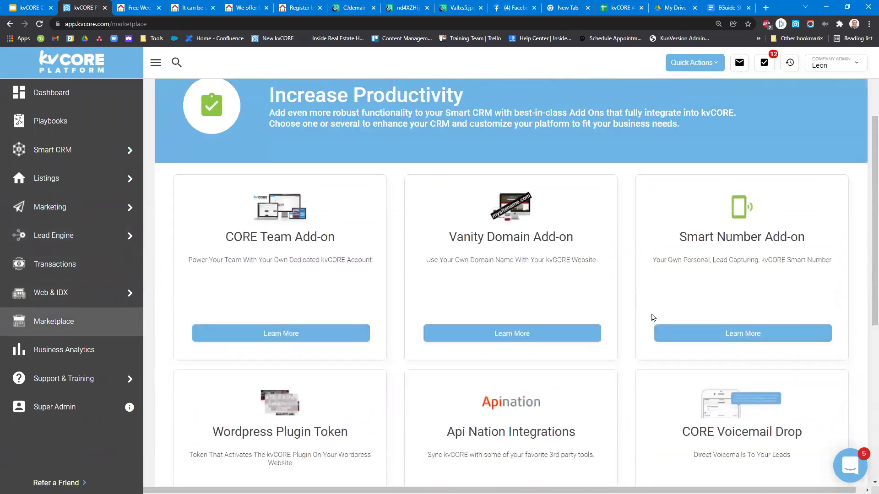
scroll(653, 317, "down", 2)
scroll(653, 318, "down", 5)
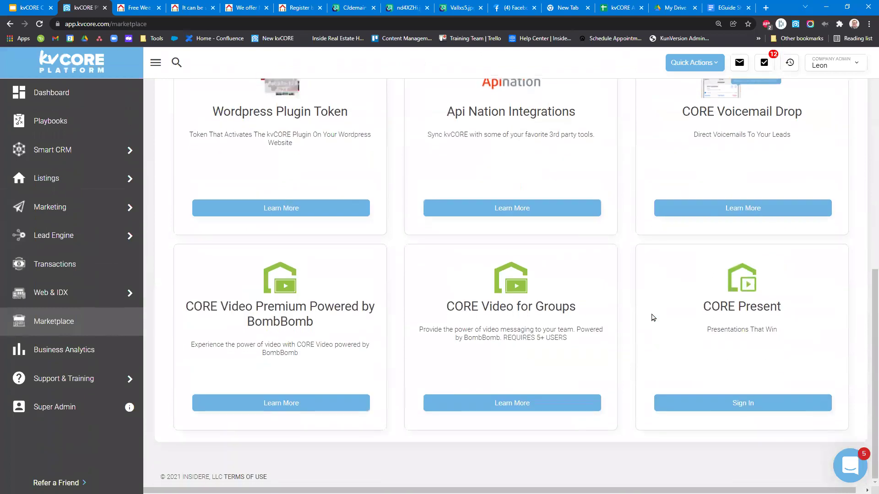
scroll(363, 167, "up", 10)
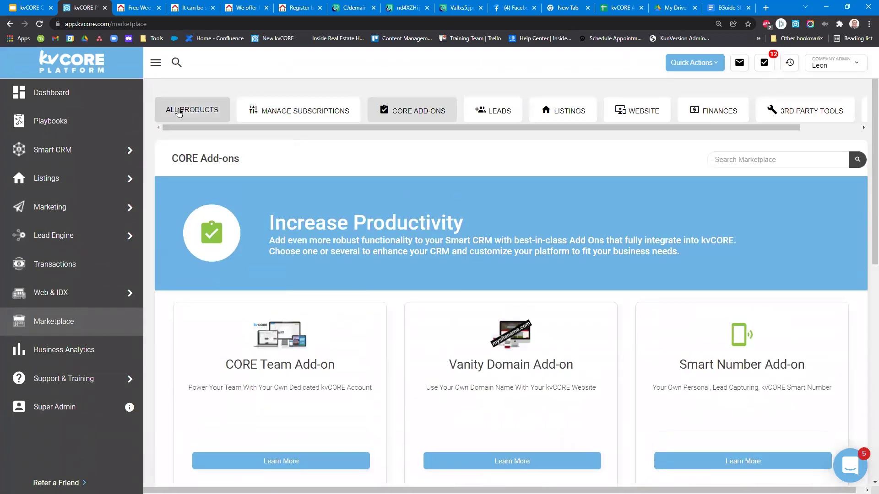
Return to ALL PRODUCTS and highlight the Nosy Neighbor card's title and description.
left_click(179, 113)
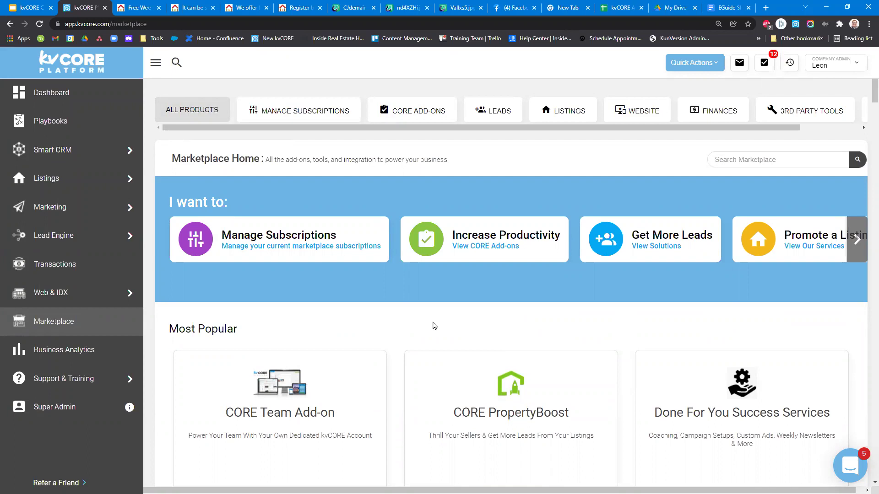
scroll(400, 325, "down", 7)
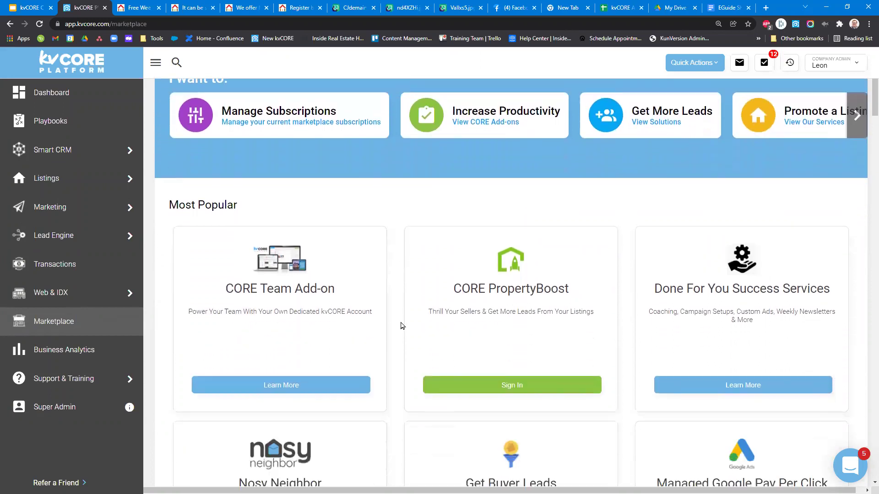
left_click_drag(238, 201, 357, 274)
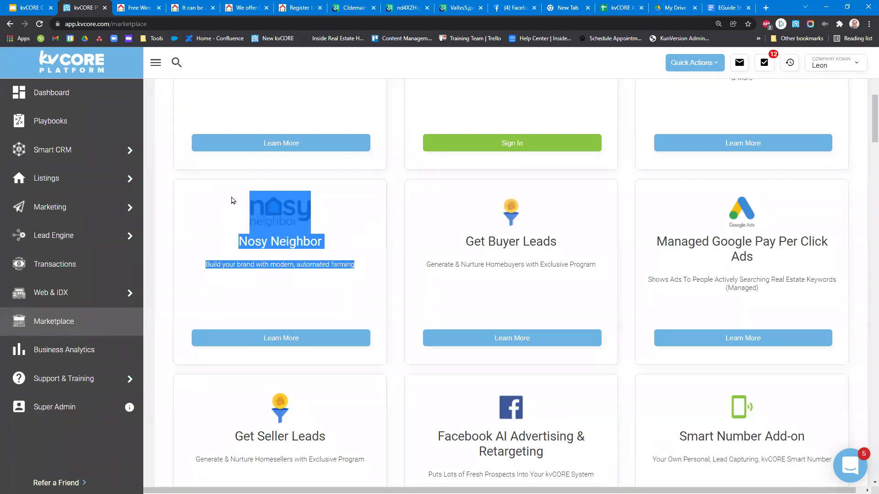
left_click_drag(237, 204, 375, 270)
scroll(589, 270, "up", 8)
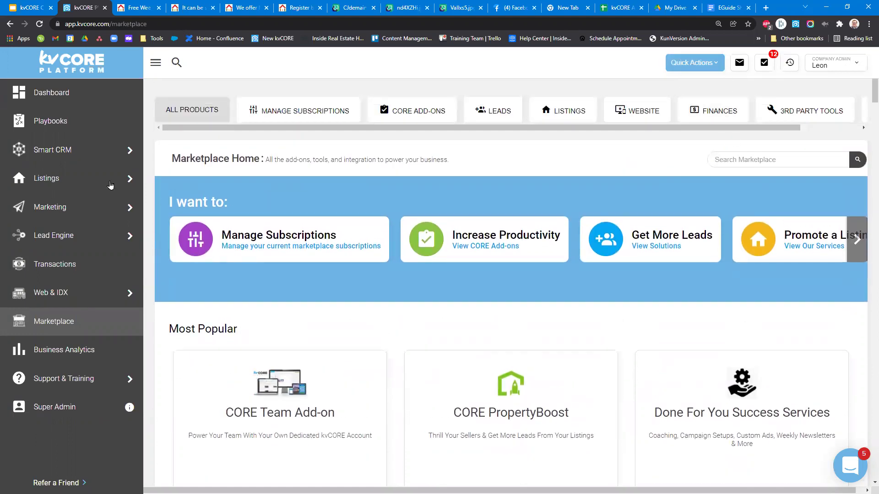
left_click(691, 65)
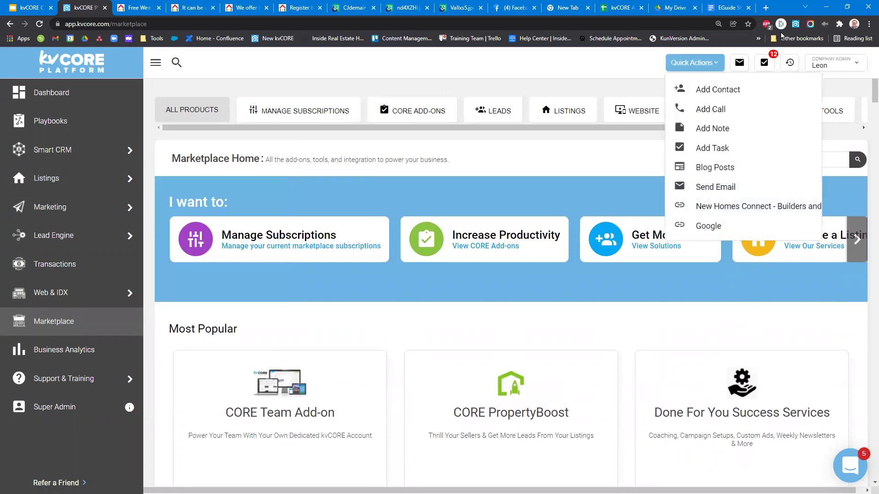
Dismiss Quick Actions, go to the Dashboard and open the newest lead's contact record.
left_click(844, 90)
left_click(45, 85)
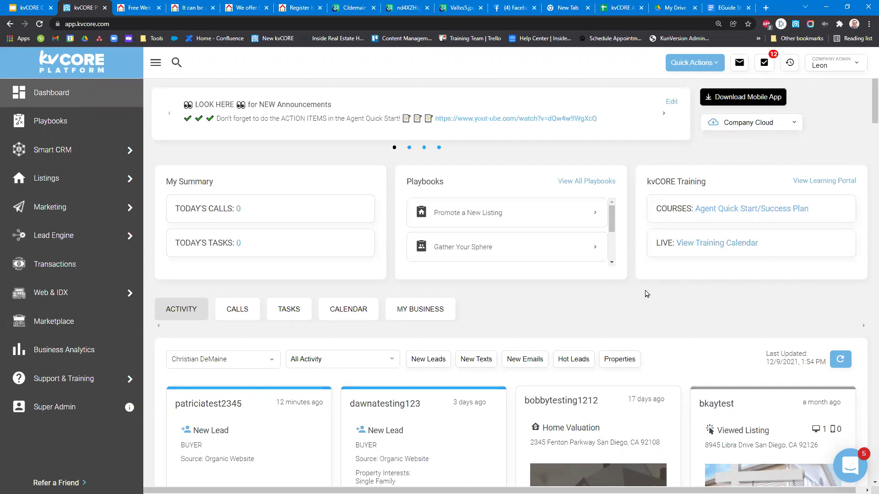
left_click(213, 404)
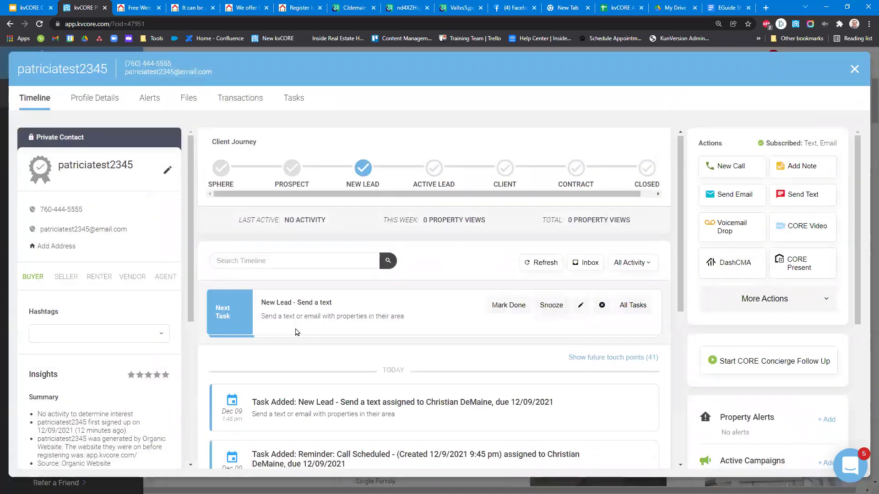
scroll(295, 334, "down", 4)
scroll(549, 252, "up", 3)
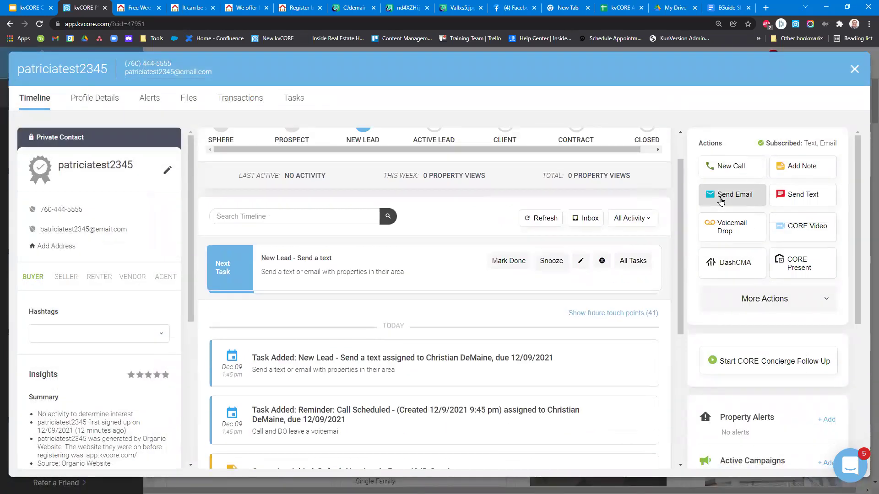
left_click(717, 202)
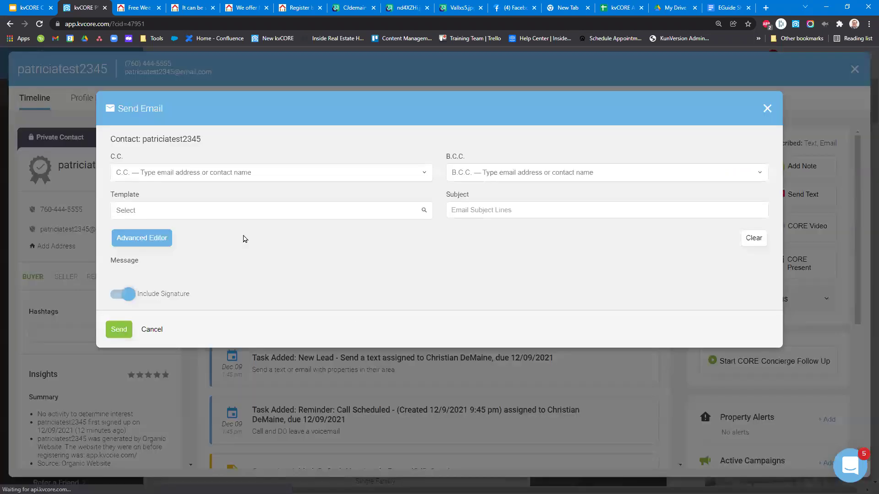
scroll(321, 233, "down", 3)
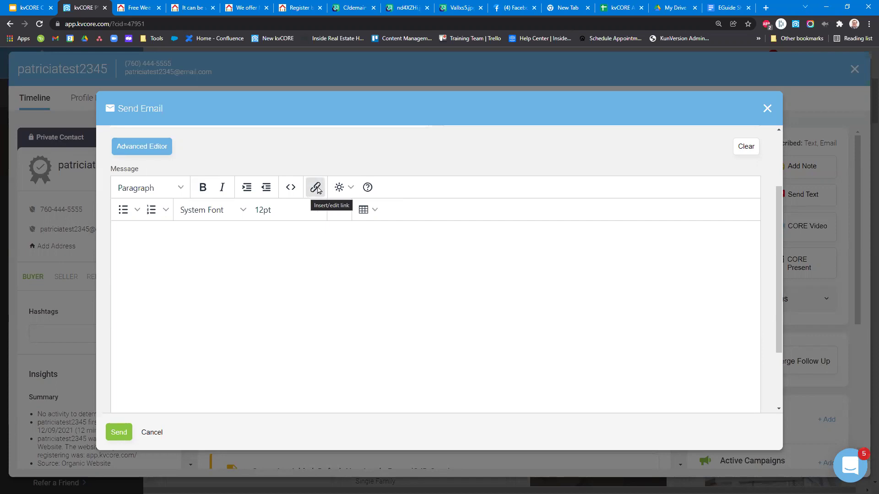
left_click(726, 8)
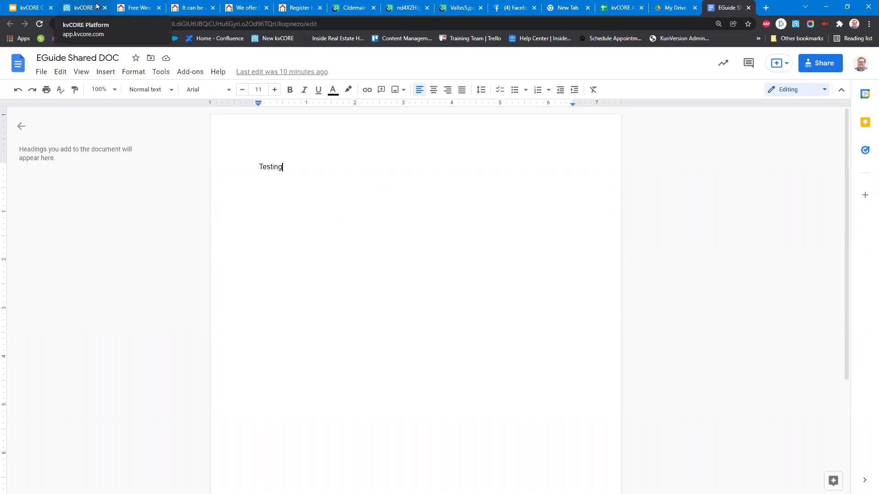
left_click(97, 6)
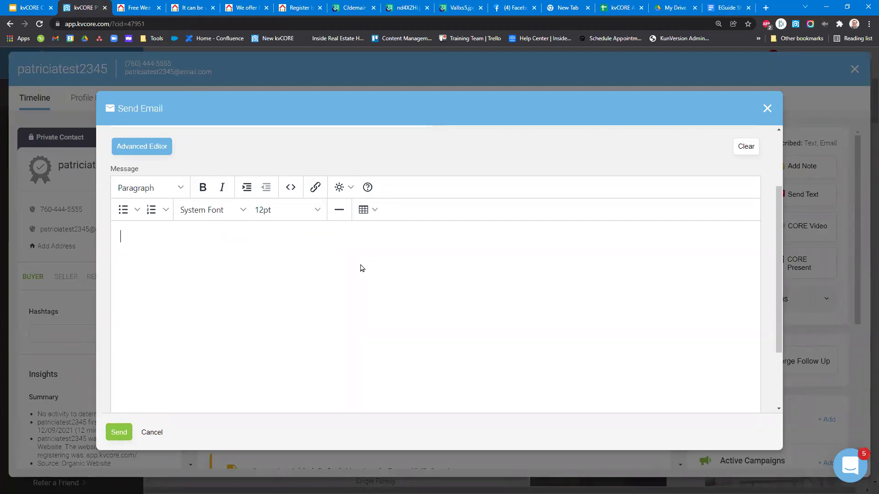
scroll(362, 274, "down", 3)
left_click(767, 109)
left_click(430, 273)
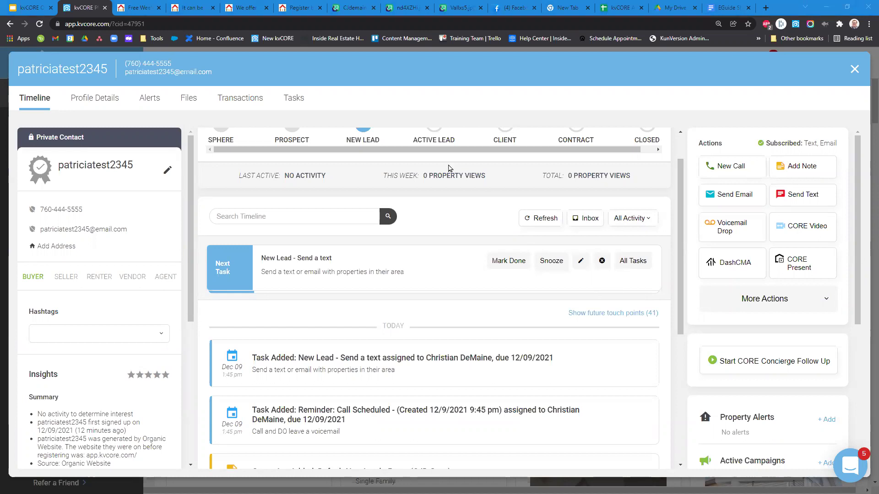
left_click(854, 70)
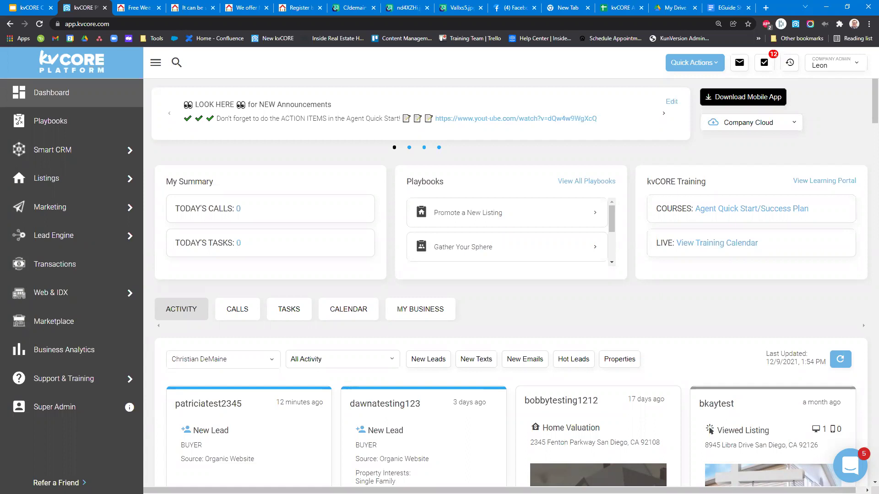
View the free weekly deals and first time Home Buyer landing pages, then return to kvCORE.
left_click(138, 8)
left_click(190, 8)
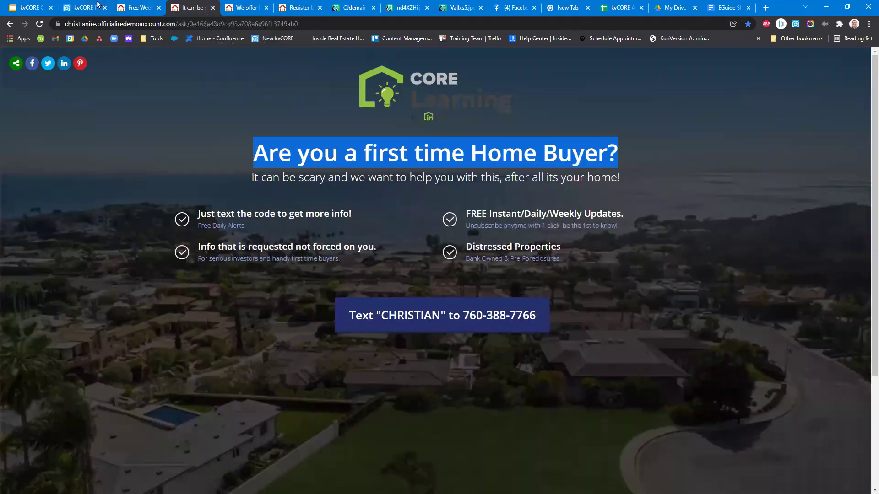
left_click(97, 6)
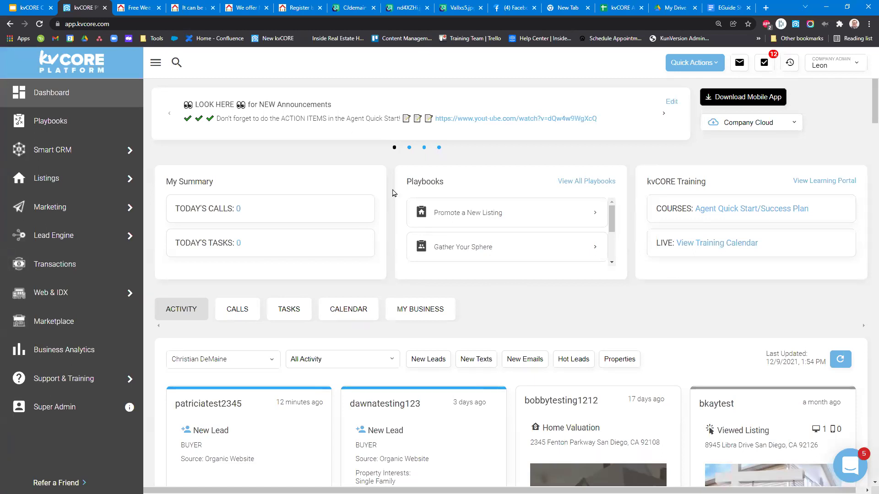
In Lead Engine, start building an IDX Squeeze Page and scroll to Search Criteria.
mouse_move(65, 214)
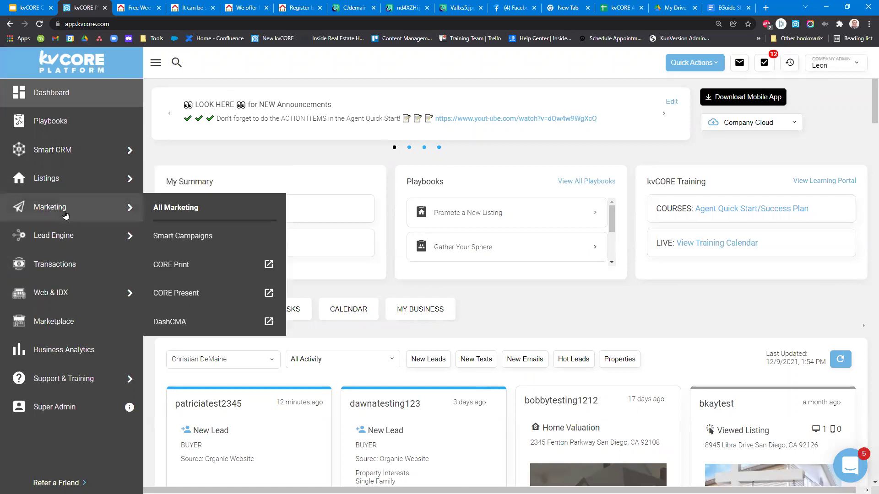
left_click(61, 237)
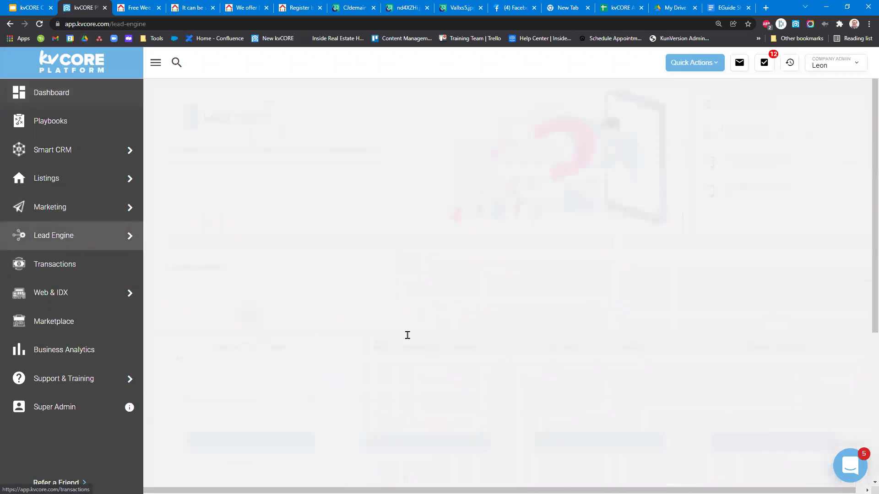
left_click(410, 440)
scroll(256, 249, "down", 3)
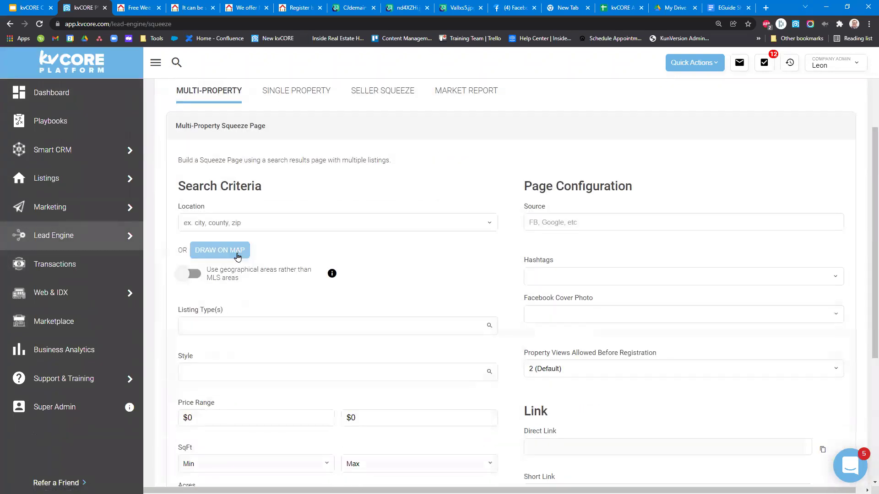
left_click(220, 250)
mouse_move(358, 262)
left_mouse_down()
mouse_move(422, 232)
mouse_move(479, 308)
mouse_move(398, 340)
mouse_move(358, 262)
left_mouse_up()
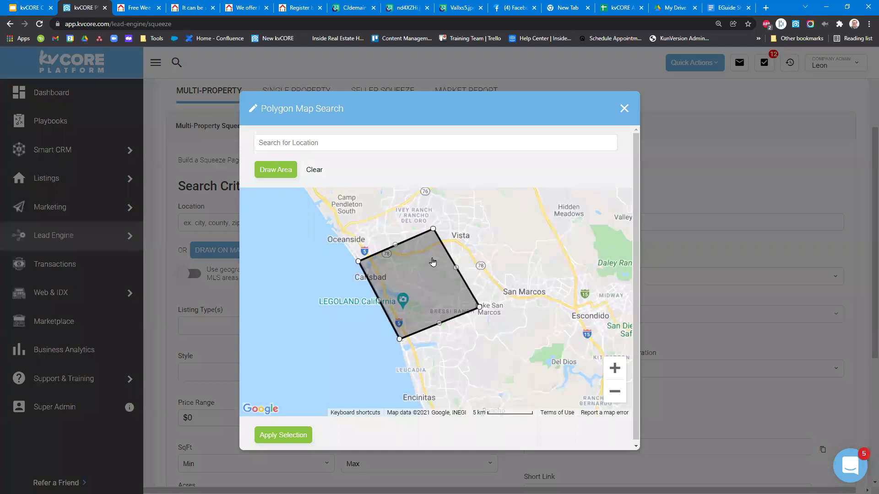
left_click(615, 368)
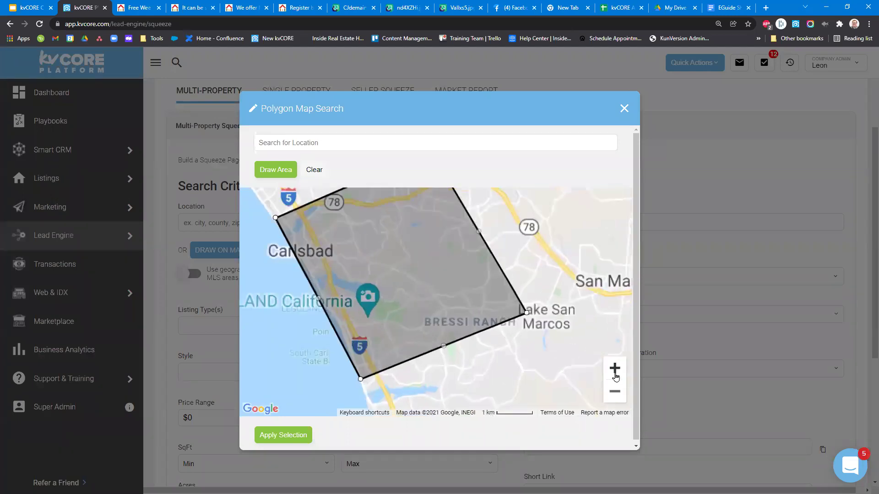
left_click(614, 368)
left_click(615, 368)
left_click_drag(515, 354, 486, 314)
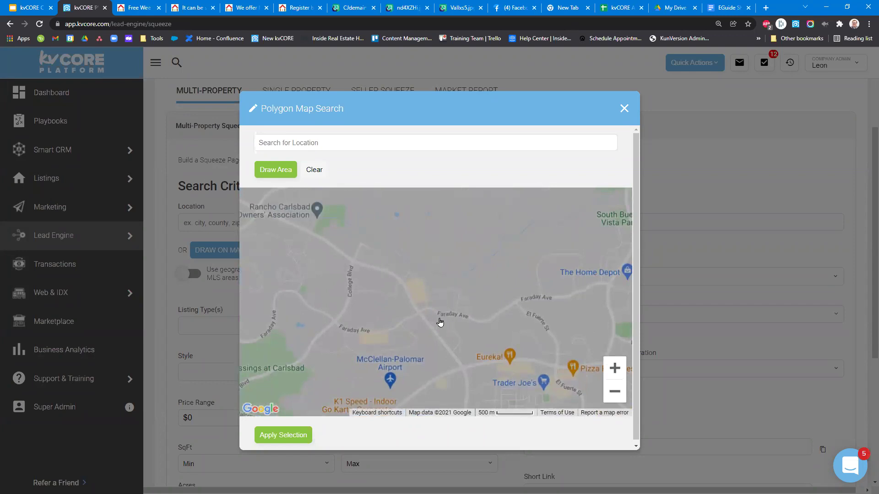
left_click_drag(451, 326, 421, 245)
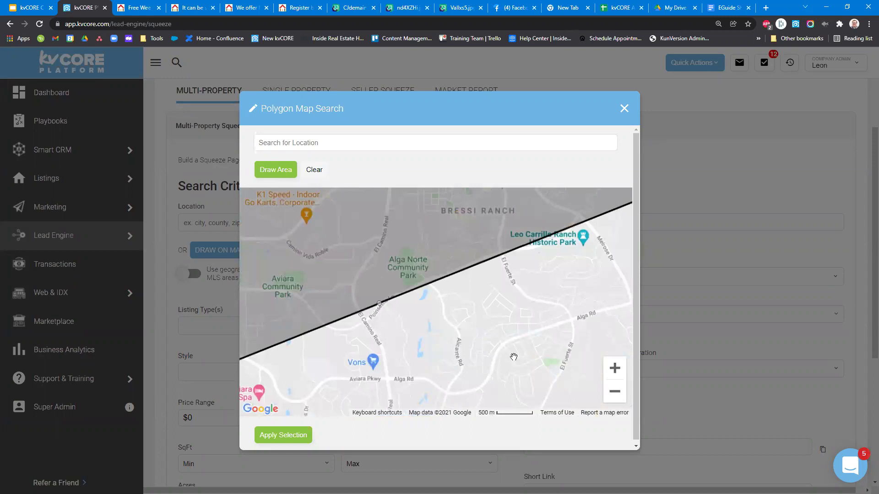
left_click_drag(444, 221, 469, 305)
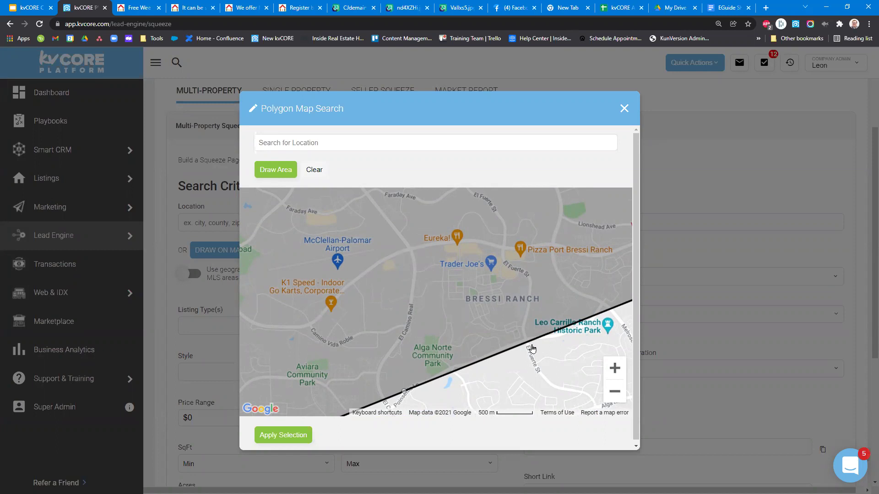
left_click(614, 391)
left_click(614, 392)
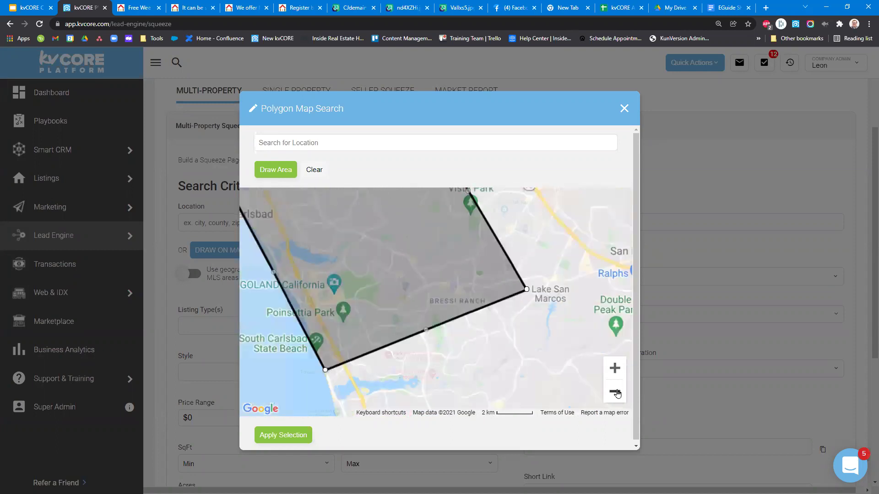
left_click_drag(457, 274, 492, 338)
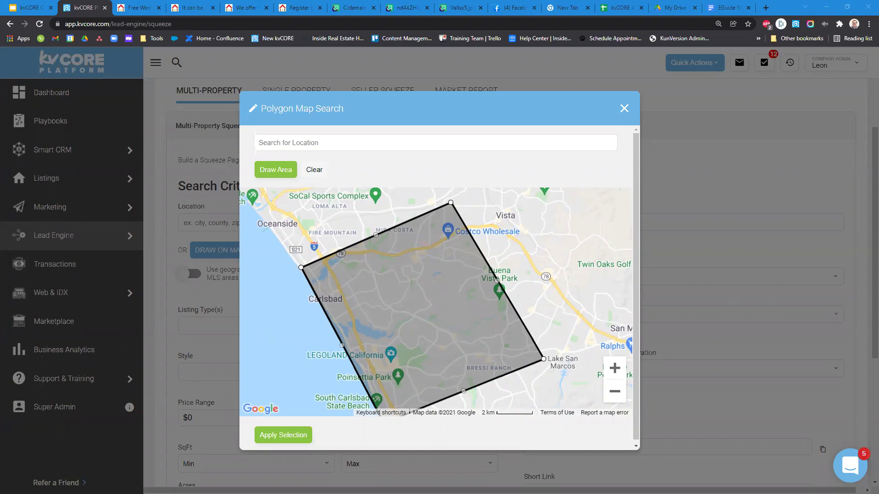
left_click(137, 7)
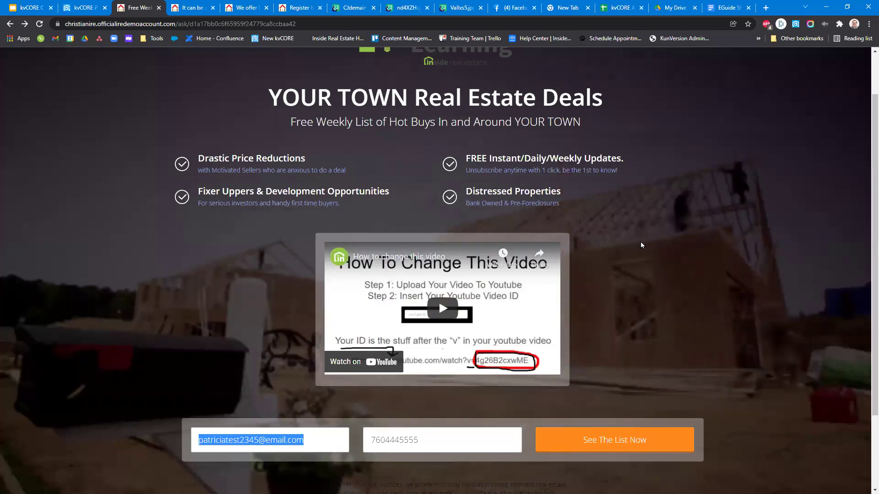
key("ctrl+shift+Tab")
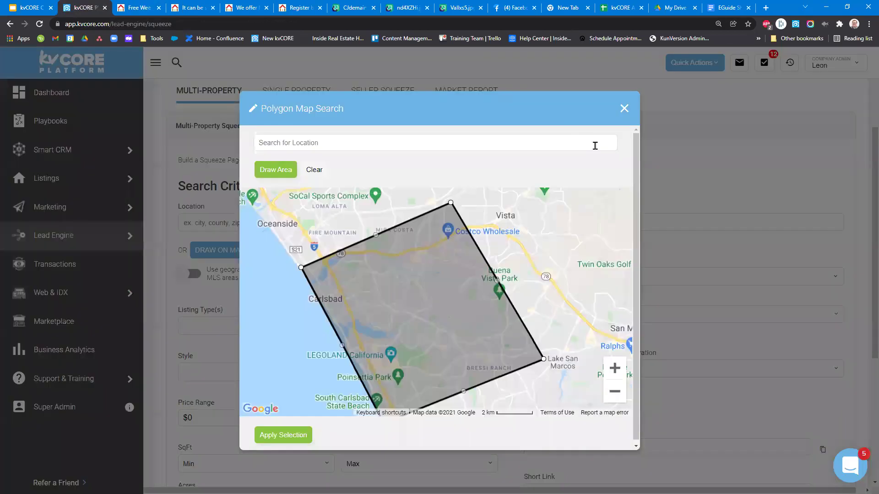
left_click(625, 110)
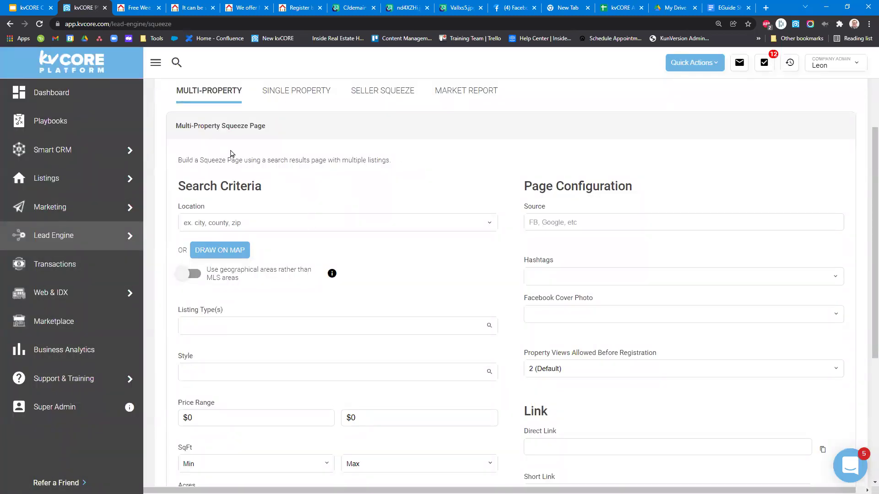
Open the Smart CRM contacts list and the test lead's contact record.
mouse_move(84, 151)
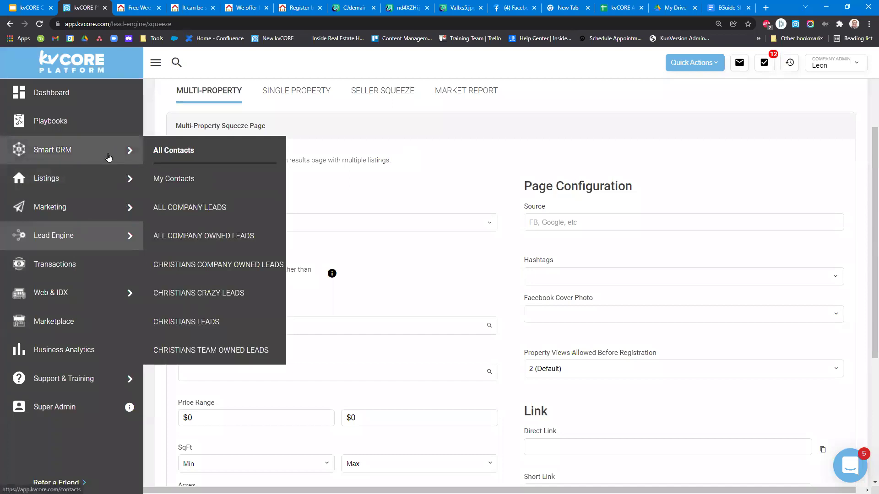
scroll(306, 196, "up", 3)
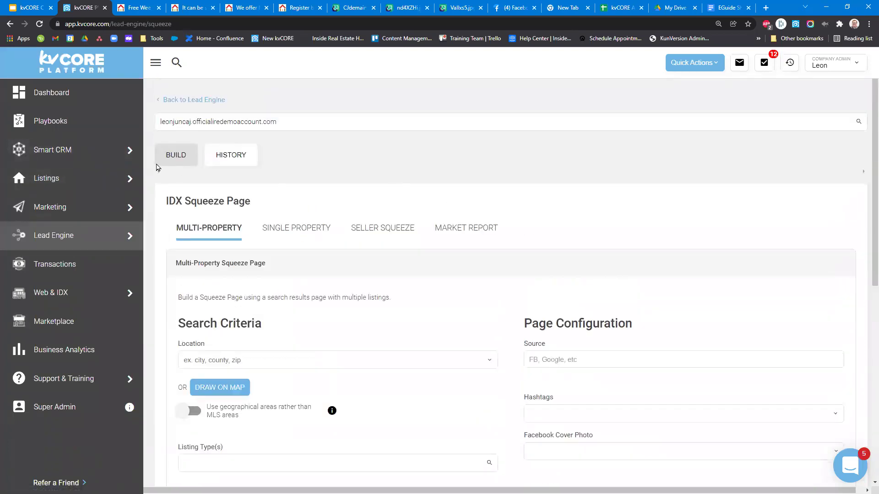
mouse_move(86, 190)
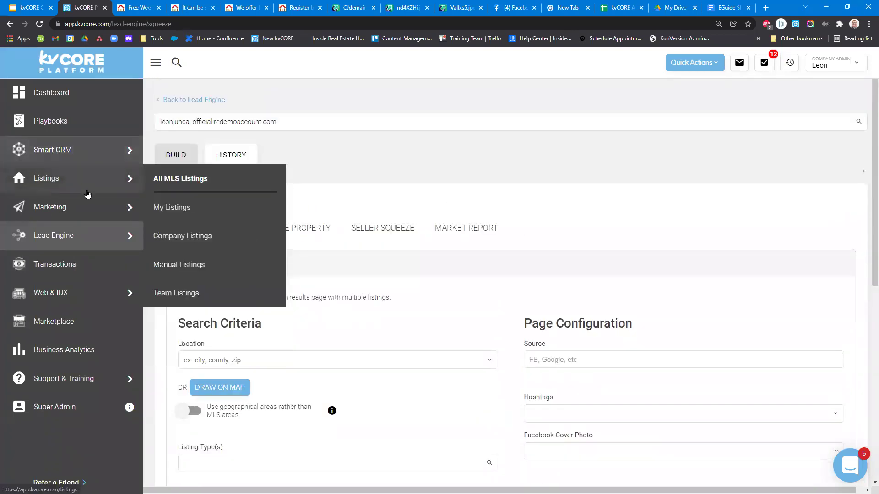
left_click(110, 153)
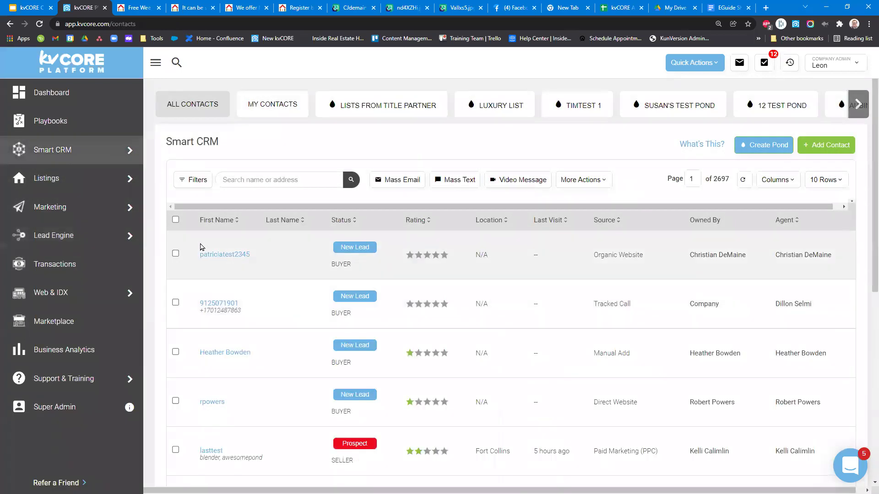
left_click(231, 259)
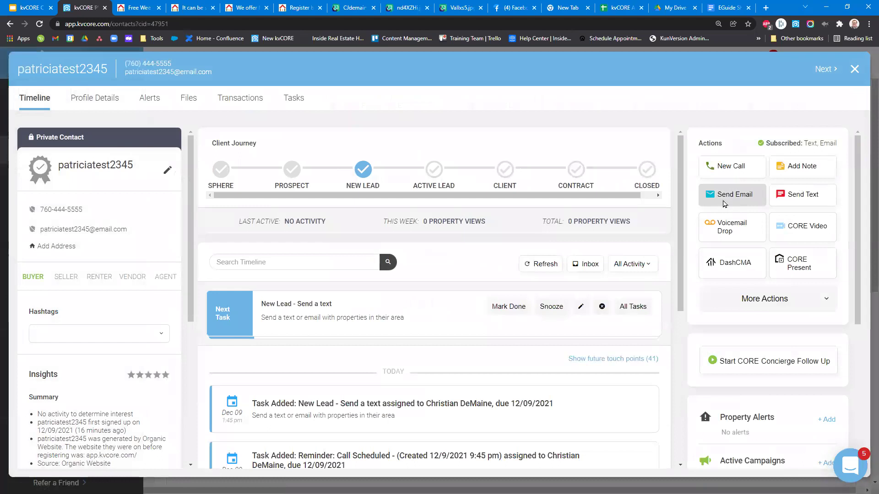
left_click(725, 204)
Switch the Send Email dialog to the Advanced Editor, confirming with Yes.
scroll(565, 225, "down", 2)
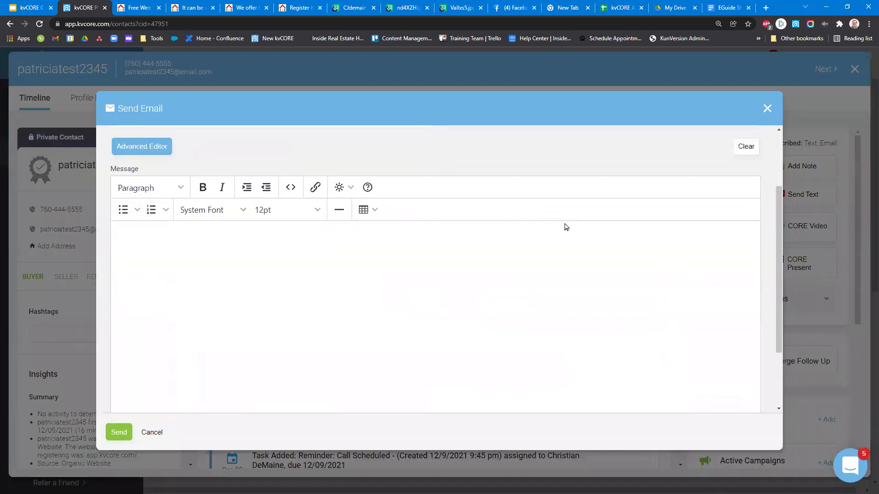
left_click(166, 157)
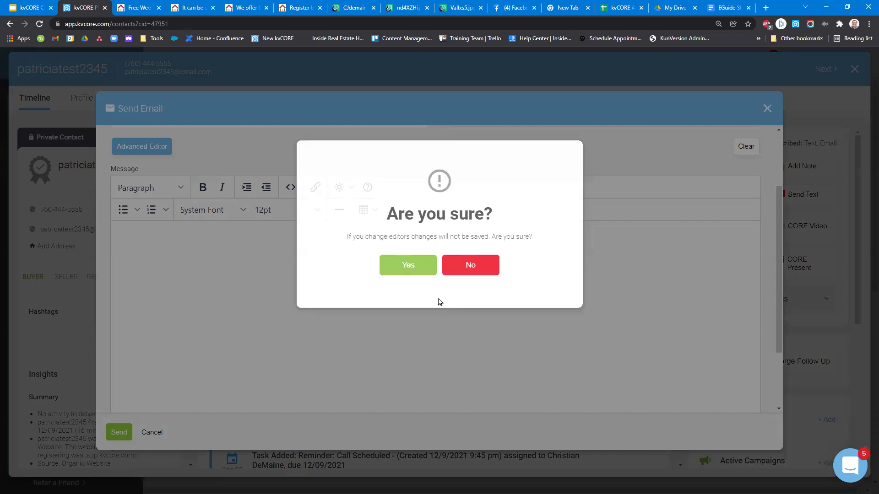
left_click(411, 266)
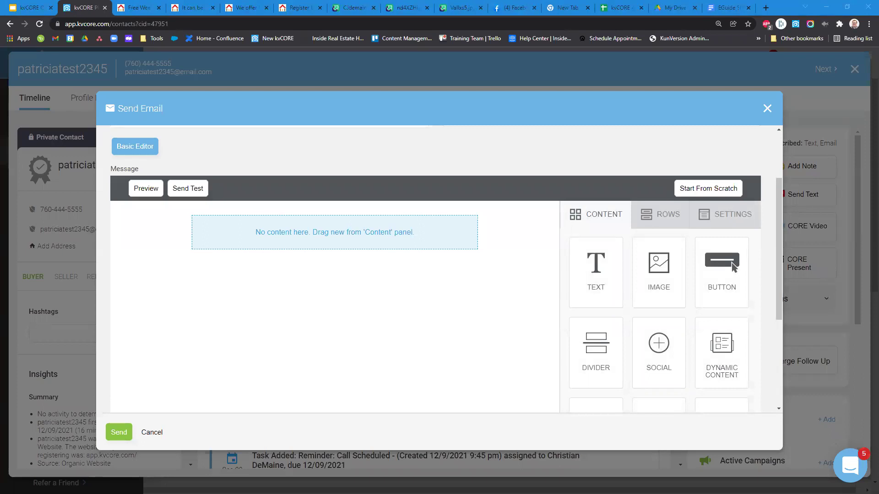
Drag image and video content blocks into the email layout.
left_click_drag(722, 270, 463, 257)
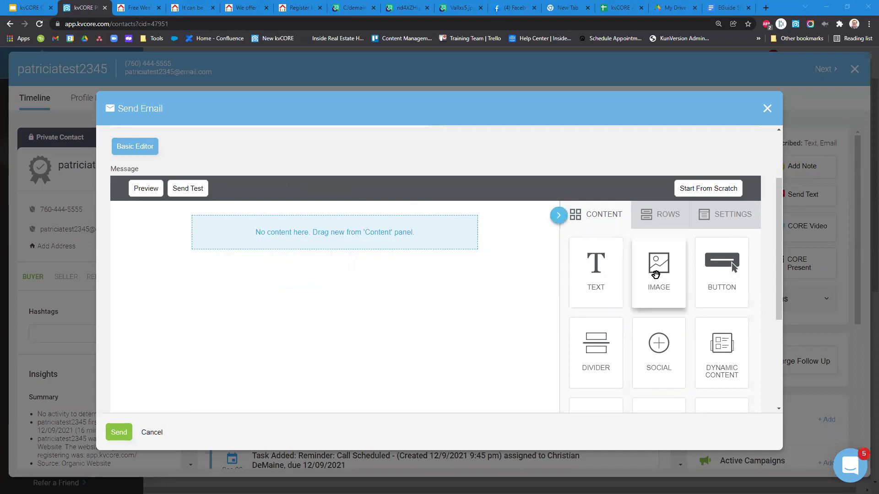
scroll(533, 298, "down", 1)
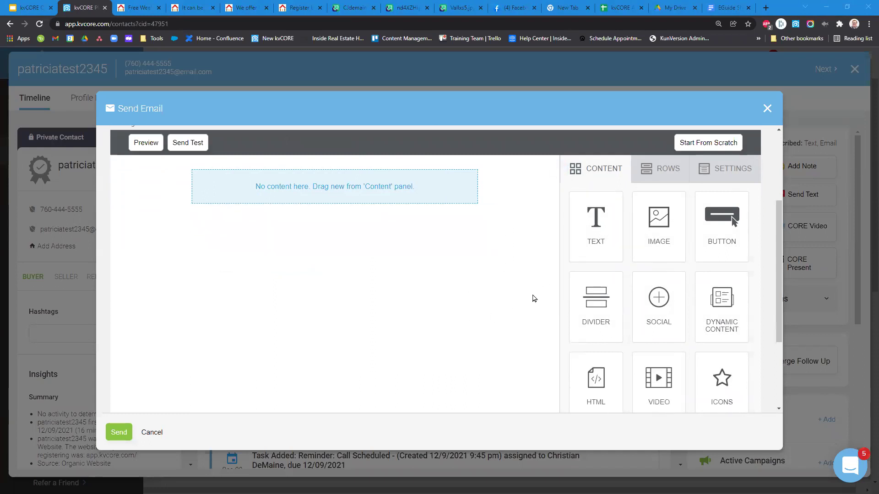
left_click_drag(681, 249, 378, 190)
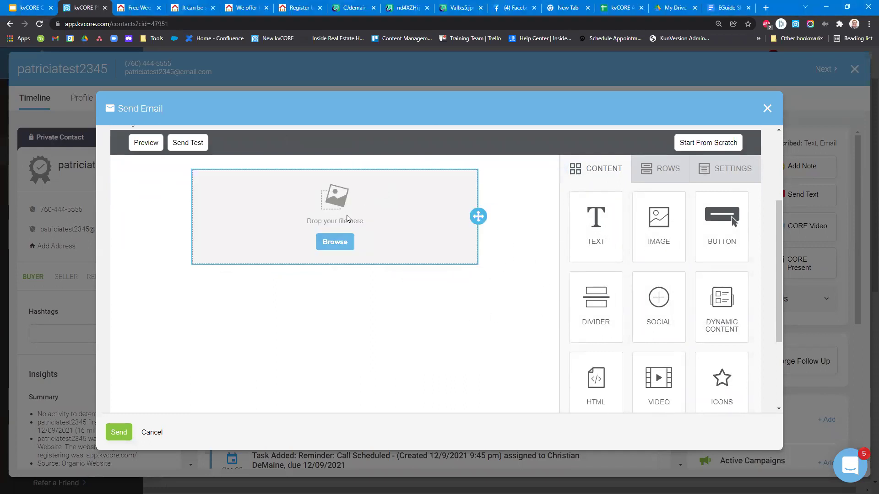
left_click_drag(672, 233, 653, 320)
left_click_drag(663, 233, 341, 271)
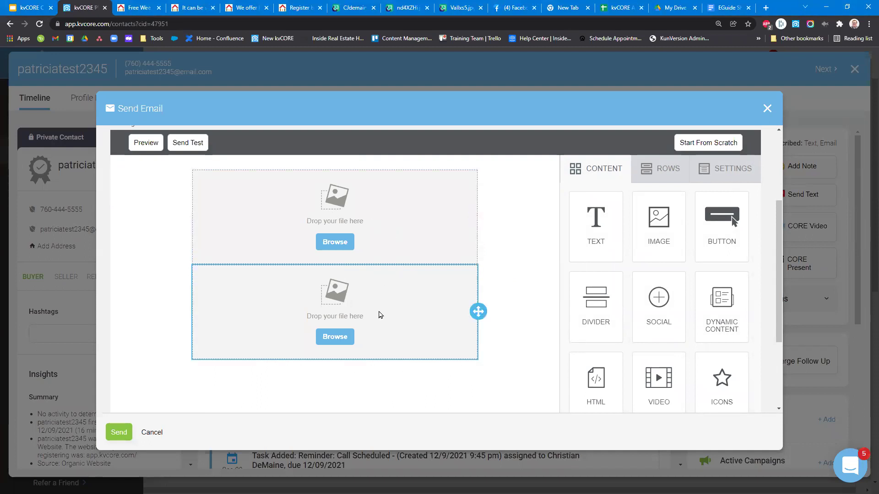
scroll(610, 340, "down", 1)
left_click_drag(647, 379, 364, 278)
scroll(368, 341, "down", 1)
left_click(401, 300)
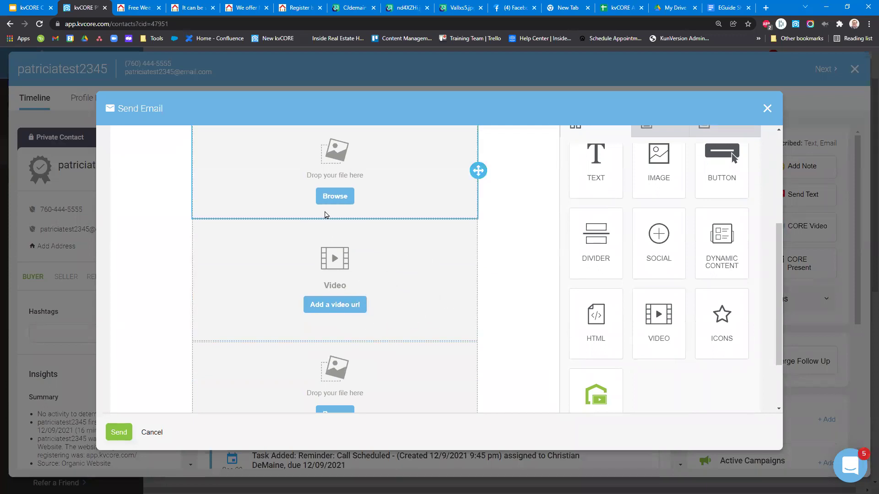
Put a photo in the top image block and the webinar thumbnail below, then close Send Email.
left_click(333, 196)
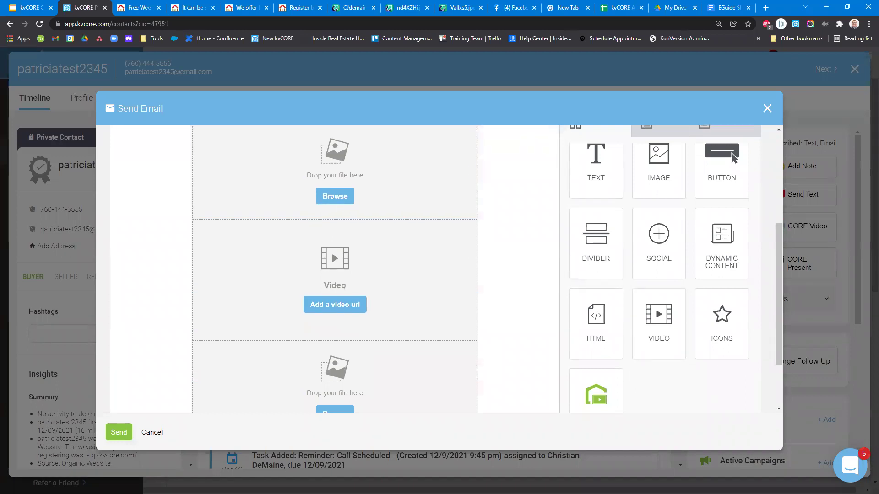
left_click_drag(357, 202, 336, 158)
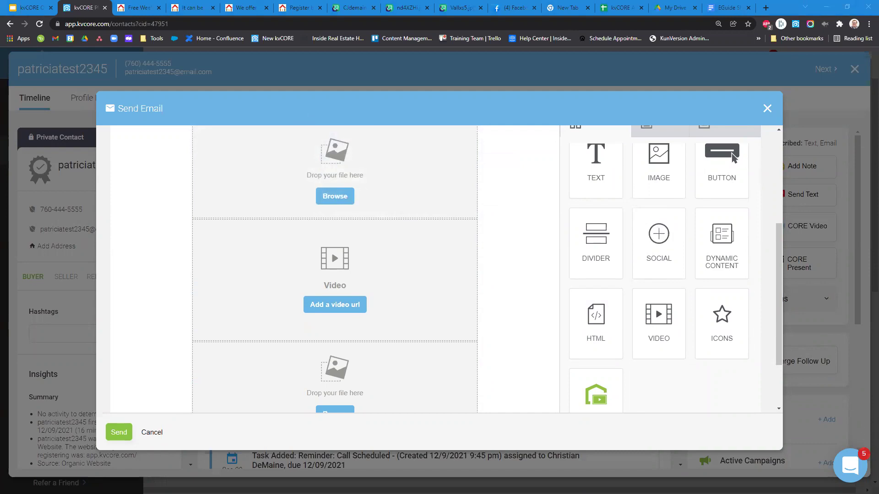
key("alt+Tab")
left_click_drag(636, 376, 329, 167)
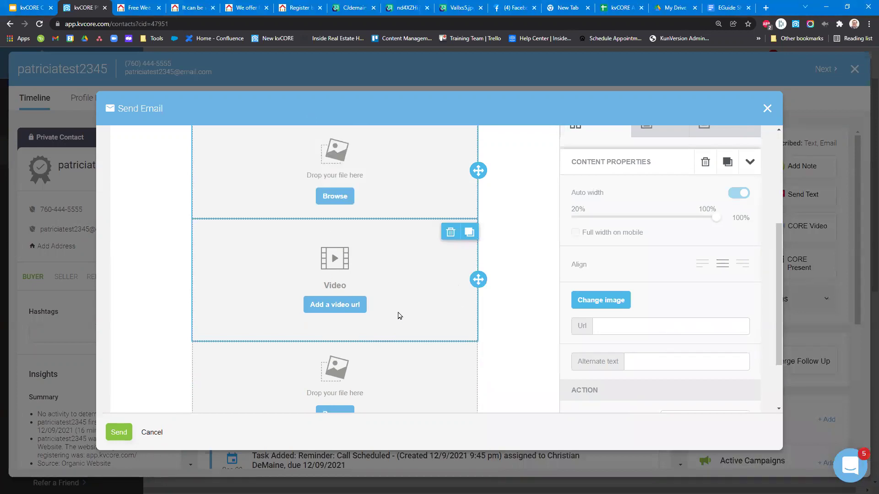
scroll(499, 297, "down", 4)
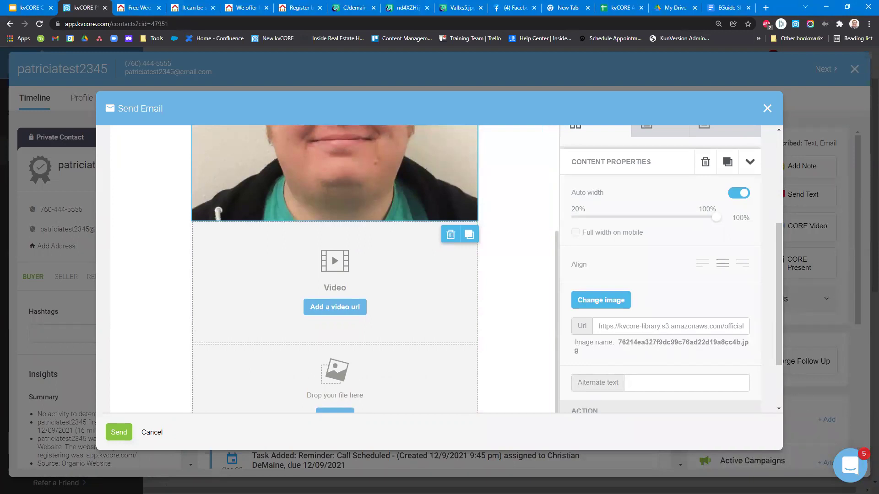
key("alt+Tab")
left_click_drag(545, 383, 408, 366)
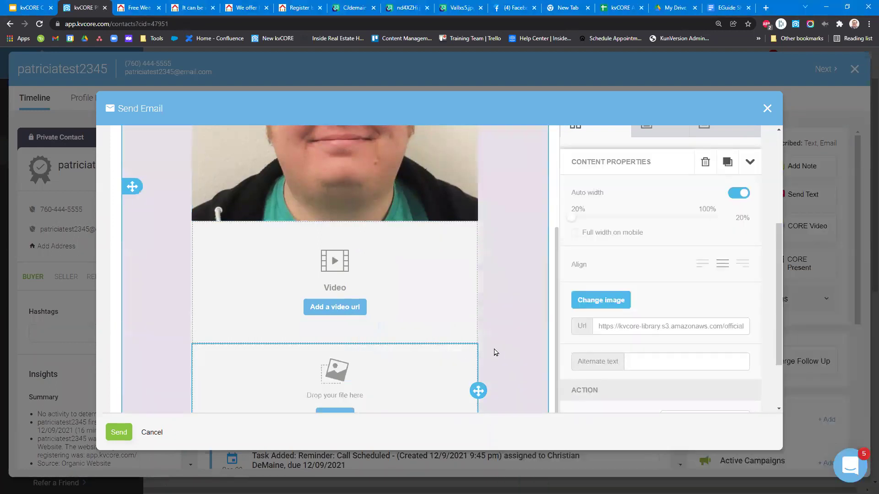
scroll(494, 351, "down", 3)
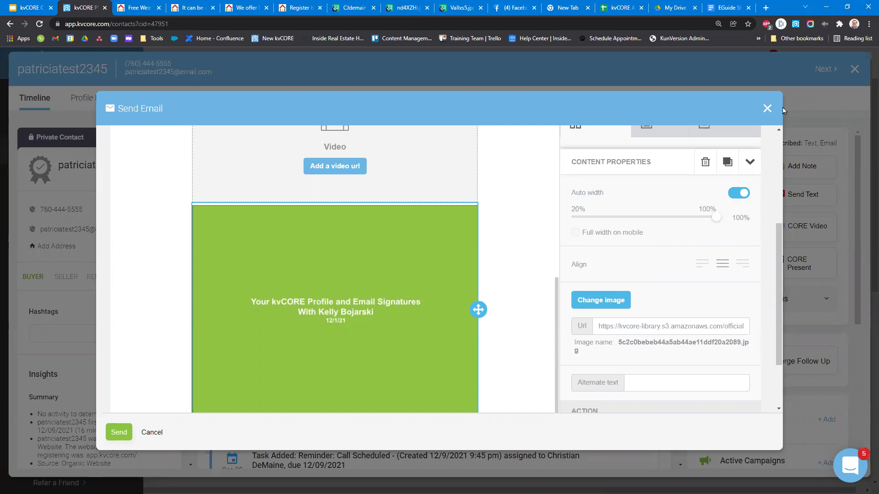
left_click(767, 109)
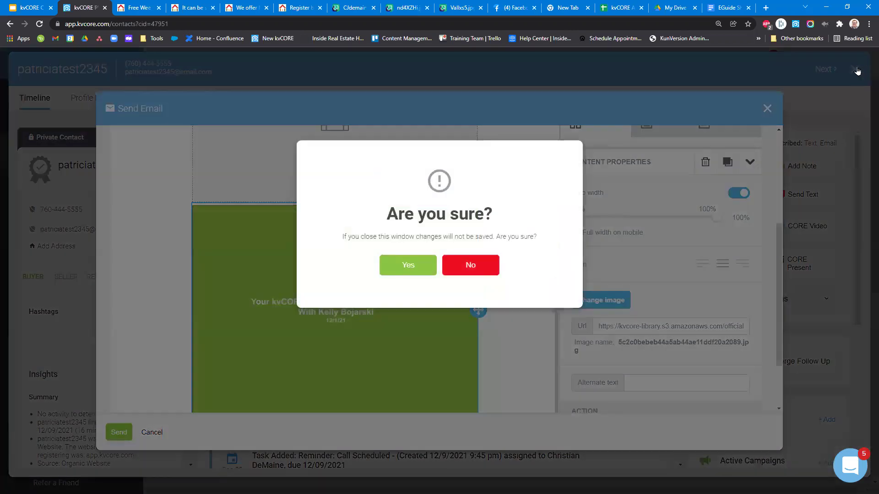
Discard the email draft and view the military and YOUR TOWN Real Estate Deals landing pages.
left_click(408, 266)
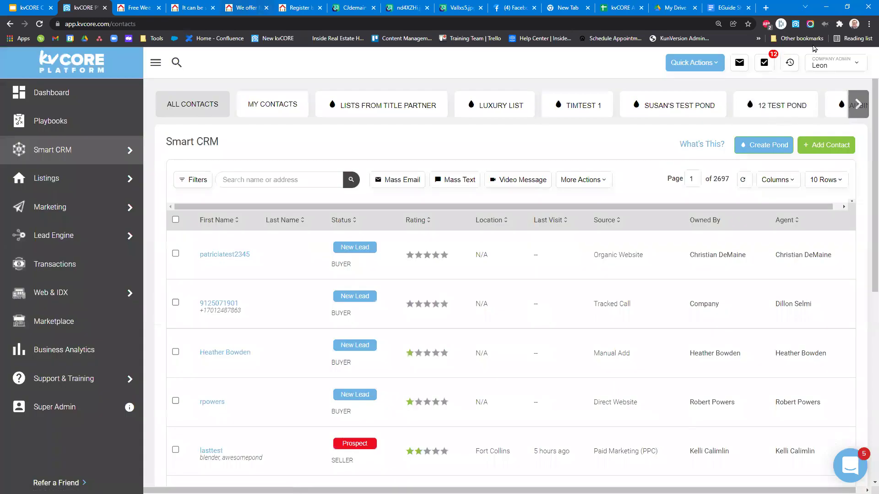
left_click(234, 7)
left_click(800, 38)
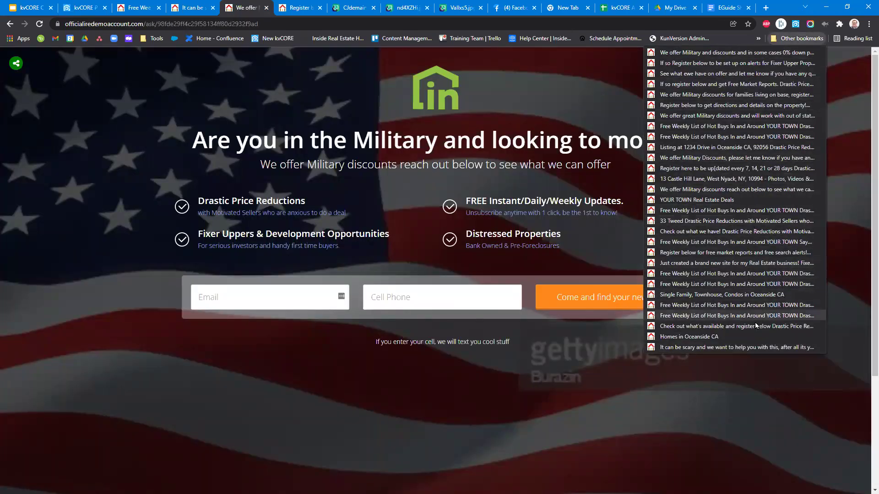
left_click(691, 211)
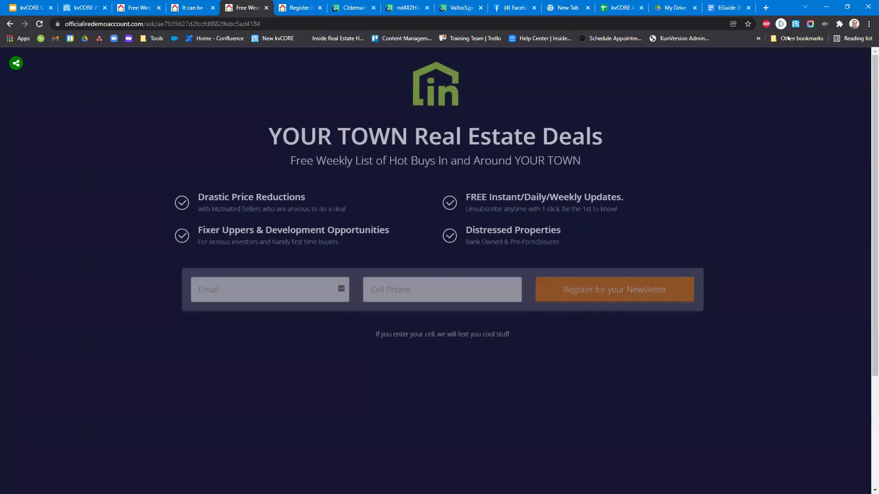
View the investor registration landing page, then switch to Facebook and close the story draft.
left_click(788, 38)
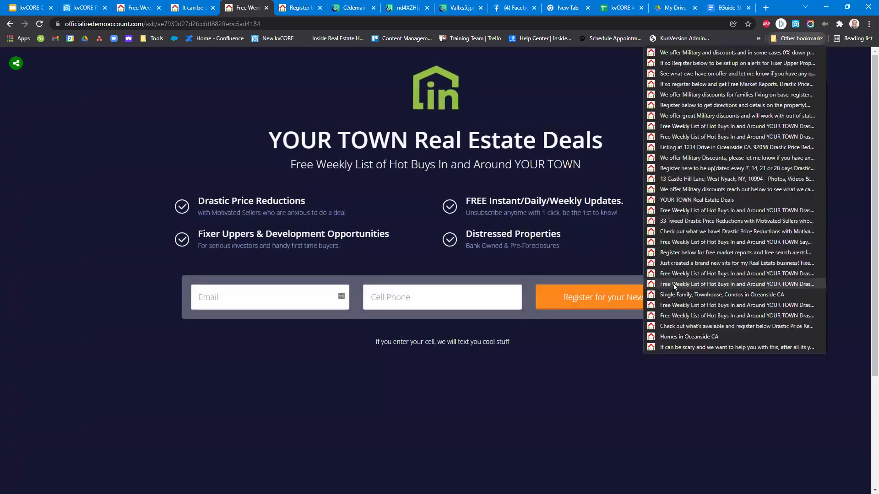
left_click(687, 254)
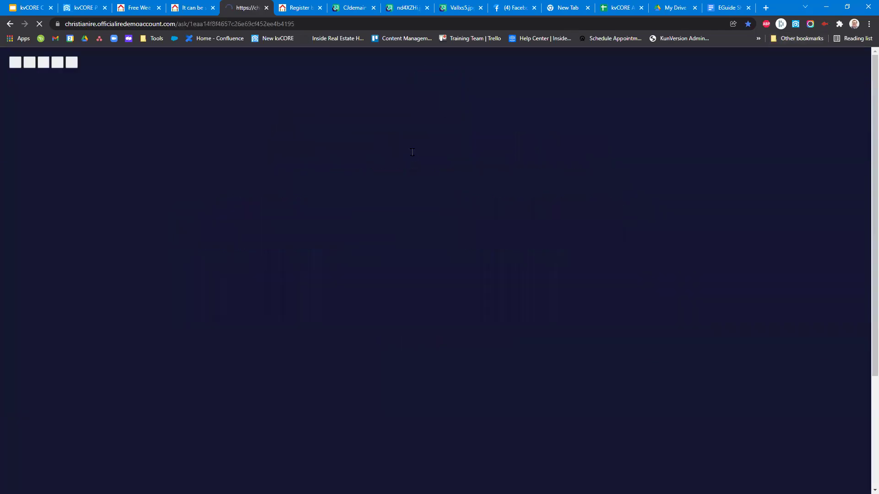
key("ctrl+a")
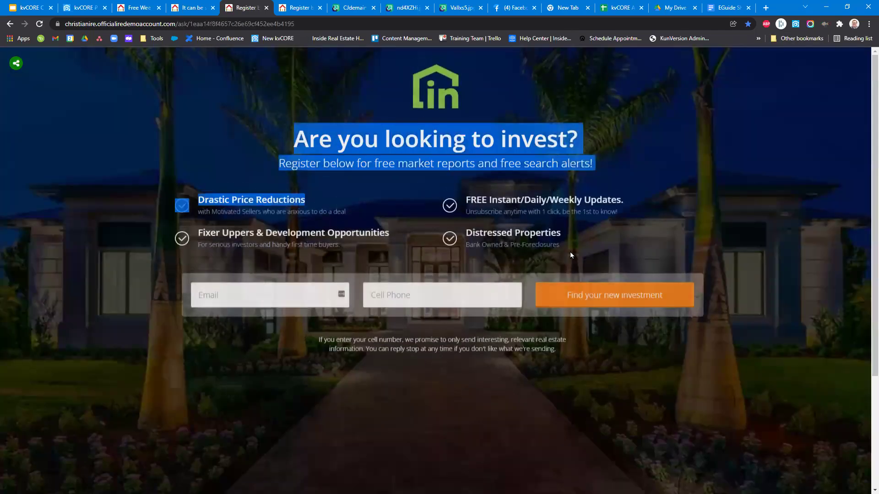
left_click(763, 204)
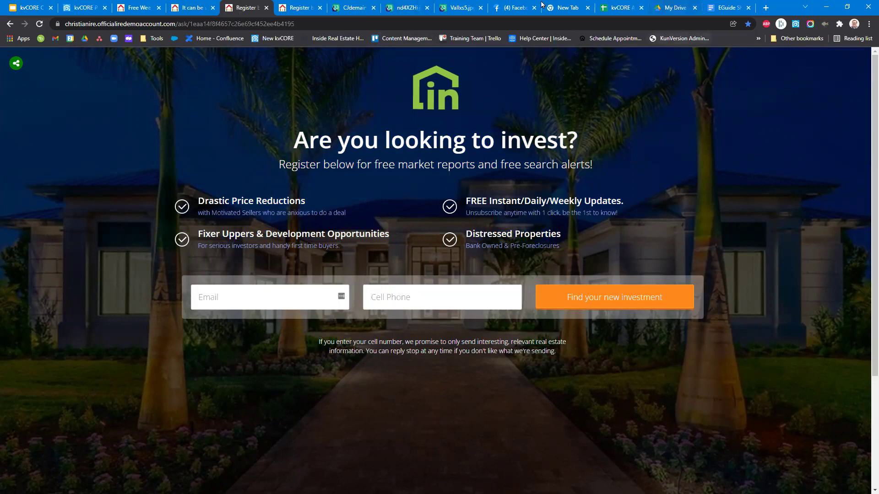
left_click(521, 7)
left_click(17, 63)
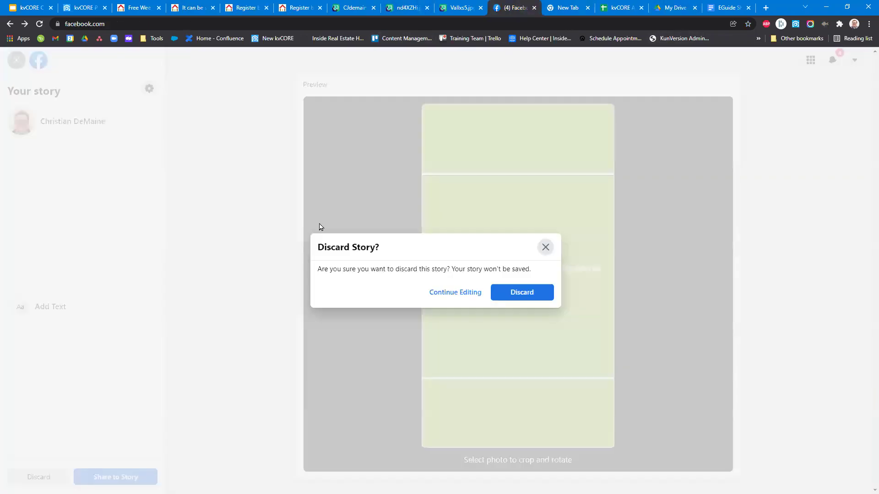
Discard the Facebook story and scroll your profile to the shared landing page post.
left_click(529, 301)
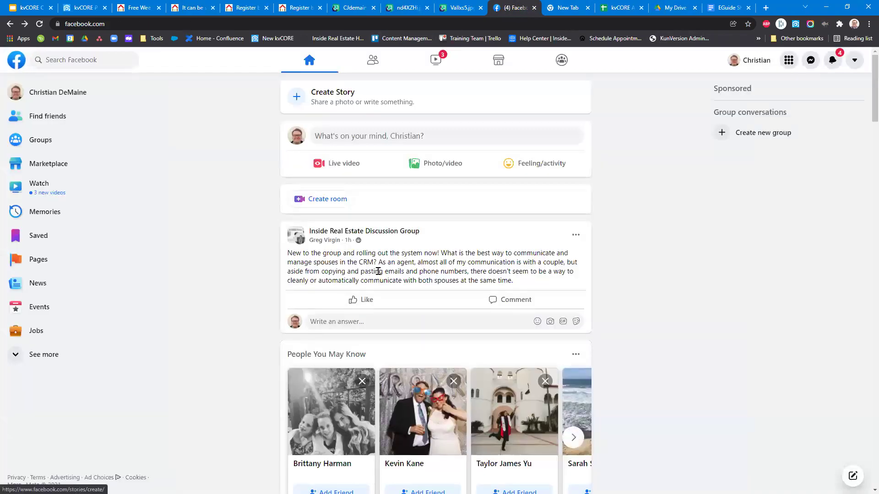
scroll(354, 264, "down", 2)
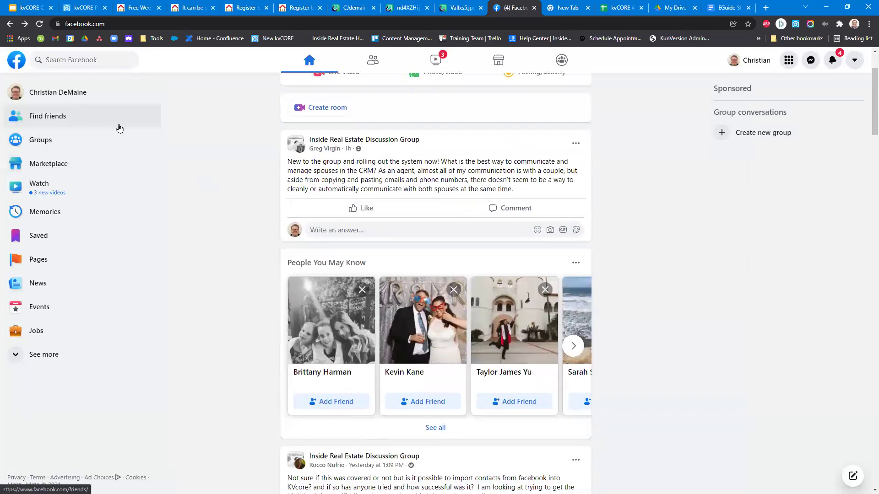
scroll(302, 370, "down", 3)
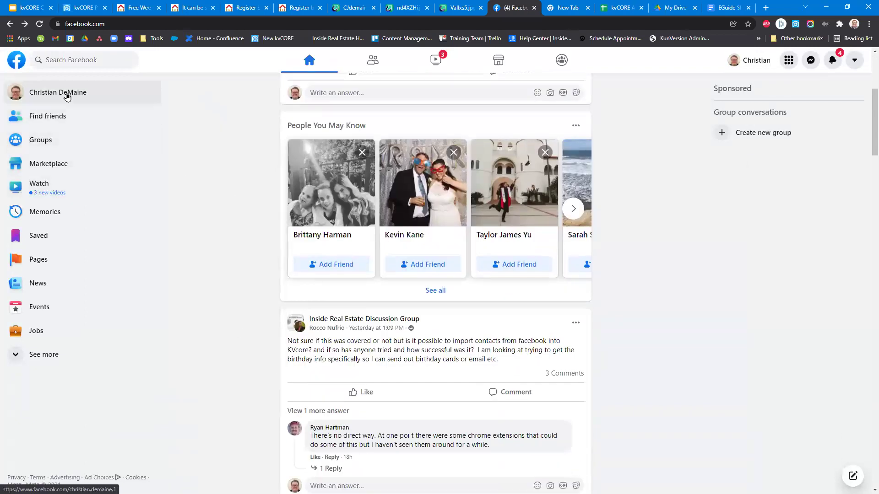
left_click(66, 96)
scroll(511, 243, "down", 4)
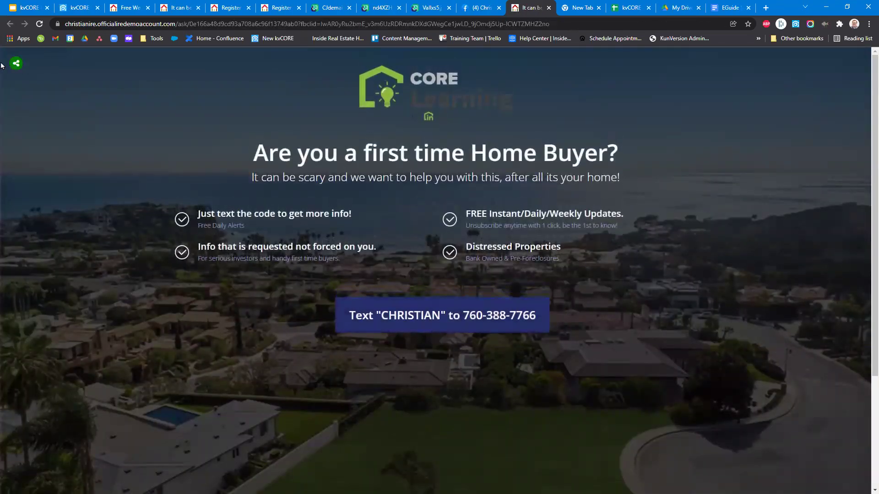
Expand the home buyer page's social share icons, then return to the kvCORE contacts tab.
left_click(16, 64)
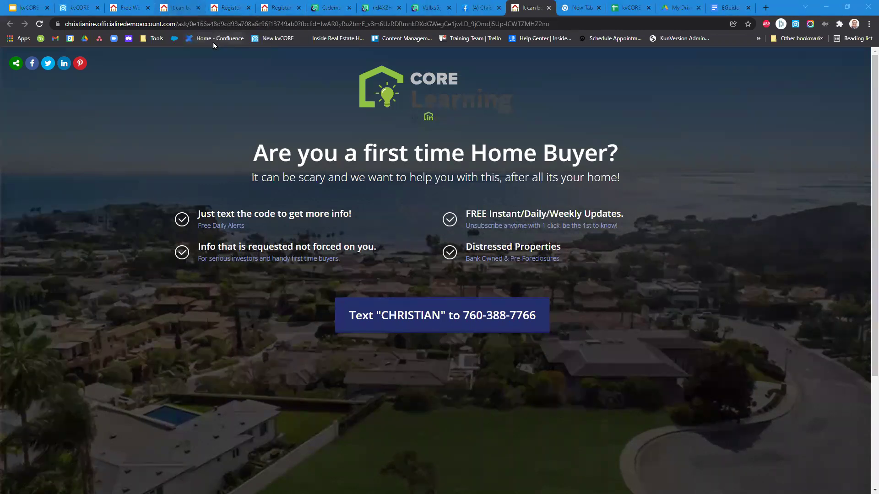
left_click(73, 7)
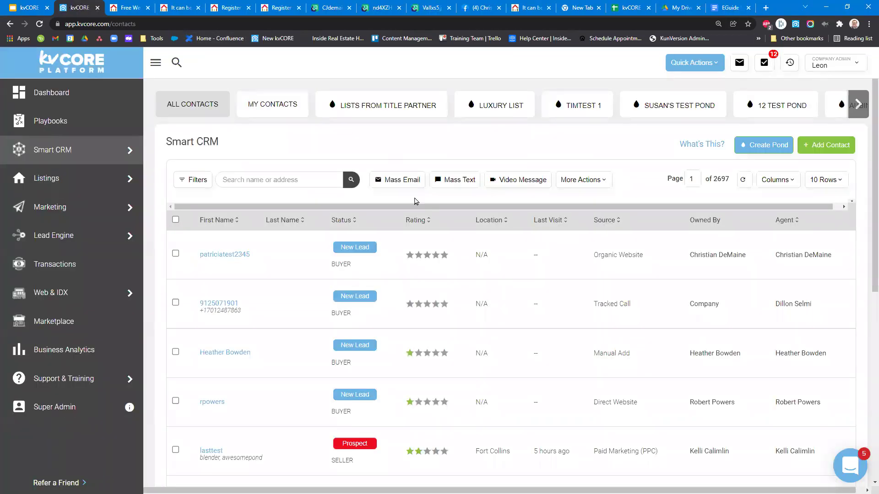
Open the test contact and start a new email, scrolling to the video message area.
left_click(223, 255)
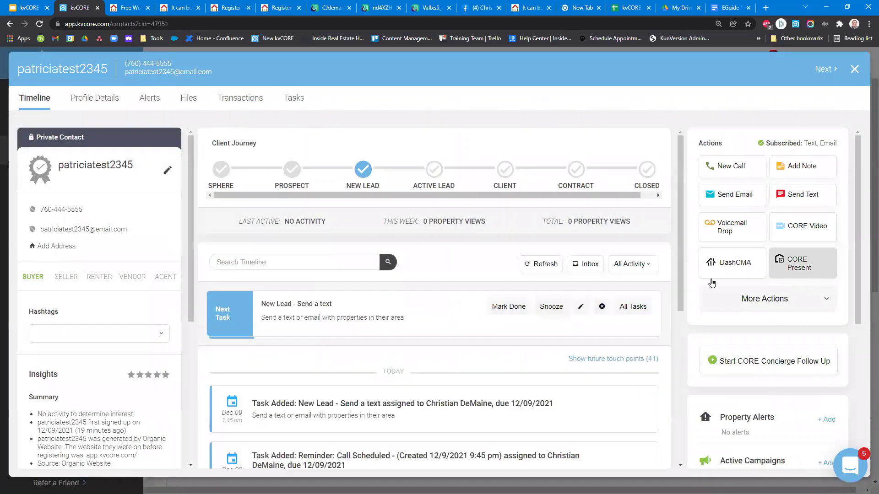
left_click(795, 231)
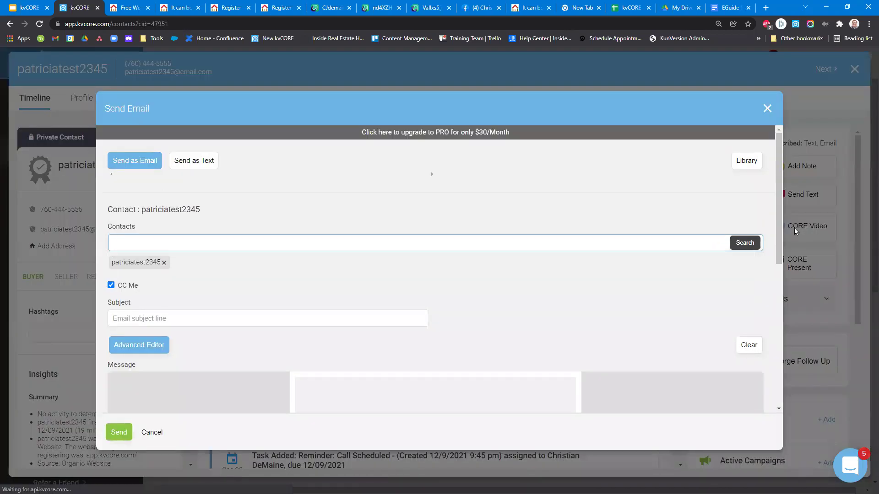
scroll(407, 268, "down", 1)
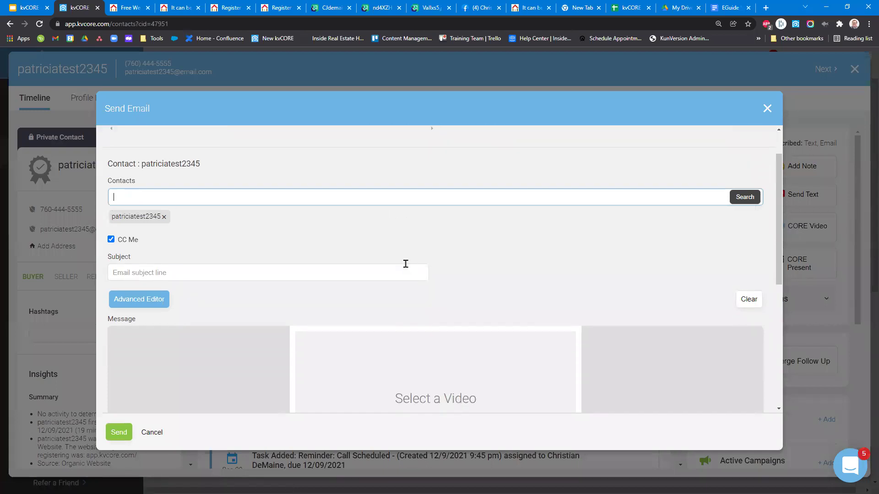
scroll(405, 264, "down", 3)
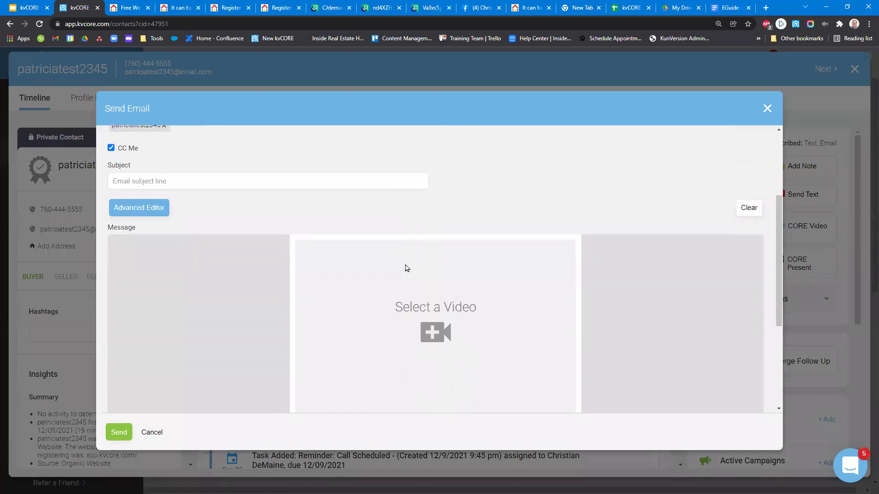
scroll(202, 254, "up", 1)
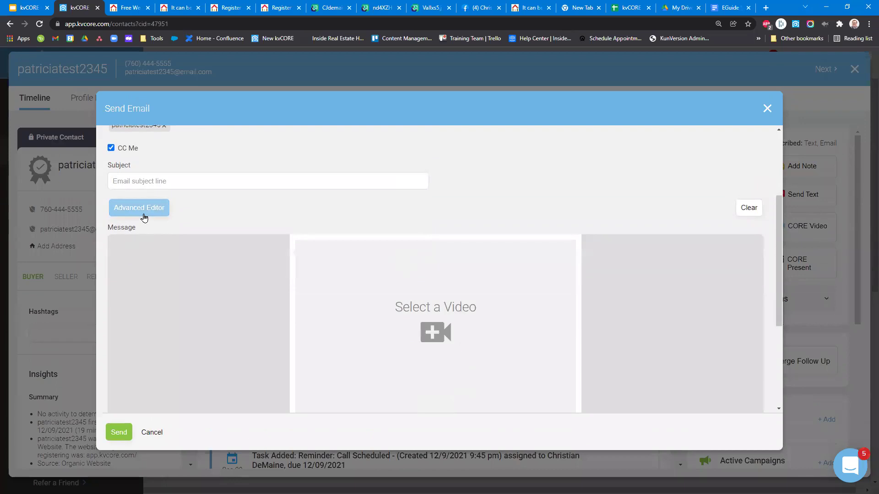
scroll(382, 286, "up", 2)
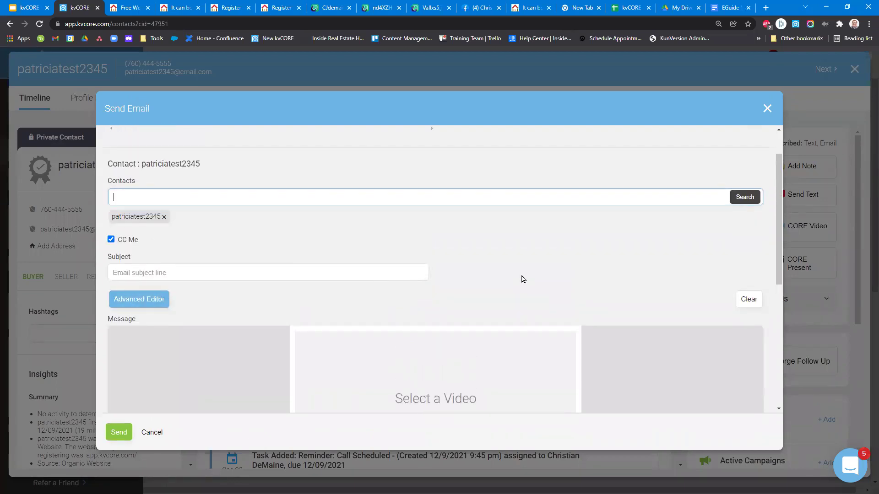
View the CORE Video Basic versus Premium comparison popup, then dismiss it.
scroll(523, 280, "down", 3)
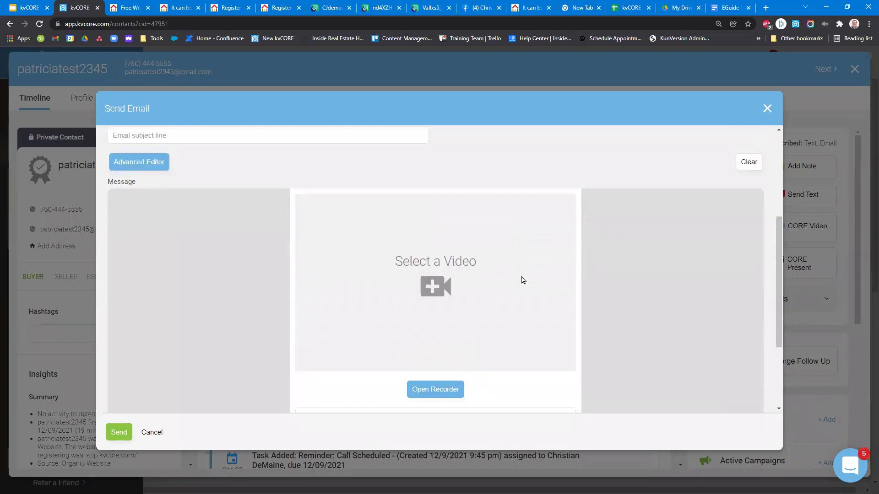
scroll(503, 320, "down", 3)
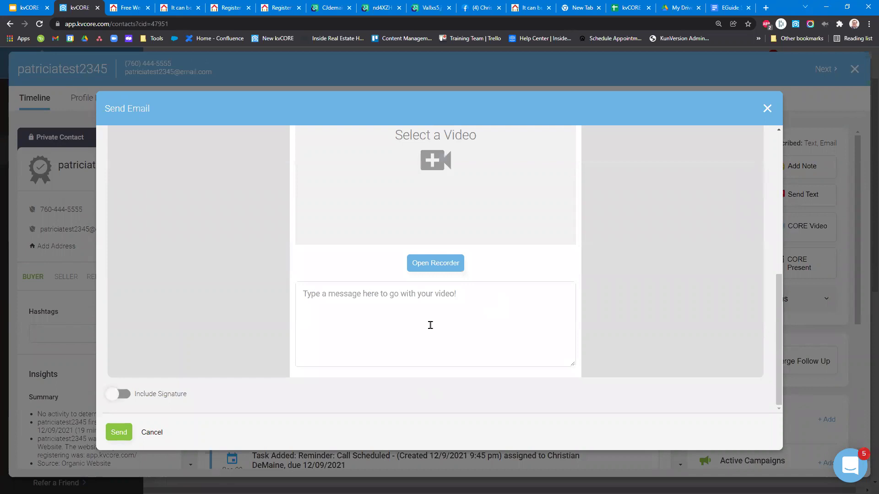
scroll(191, 354, "up", 6)
left_click(158, 315)
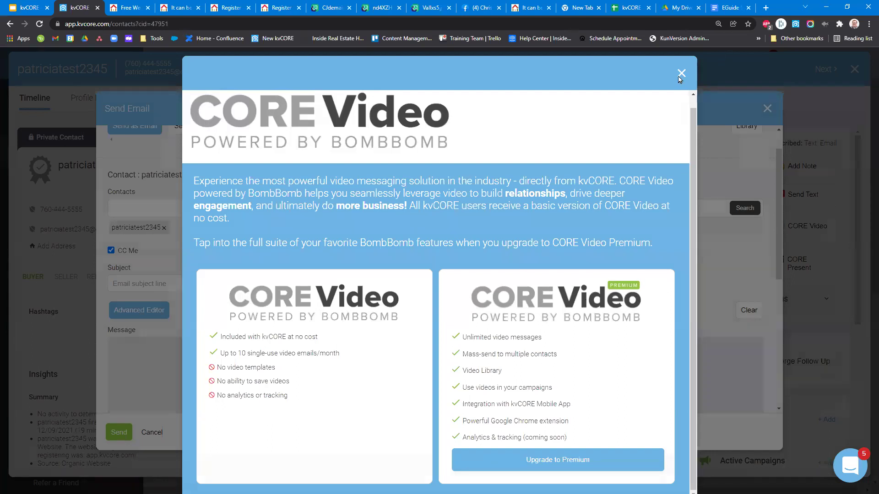
left_click(153, 316)
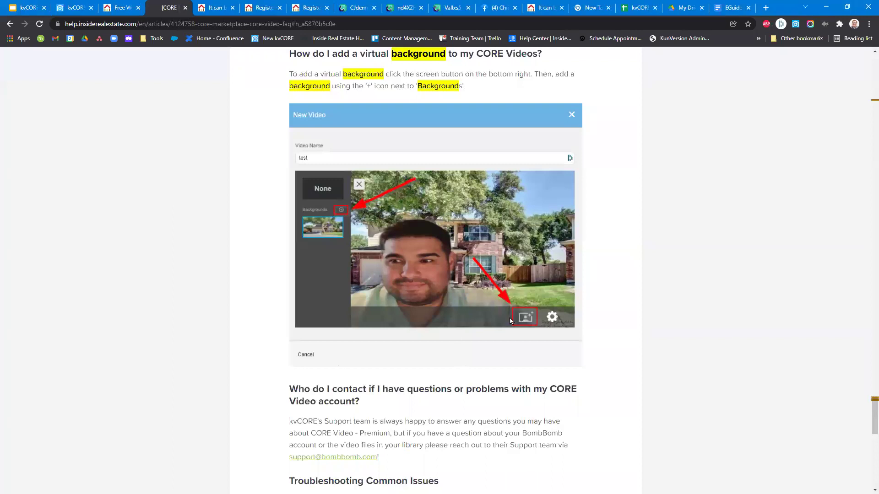
Point out the background control in the CORE Video FAQ article image.
left_click(524, 315)
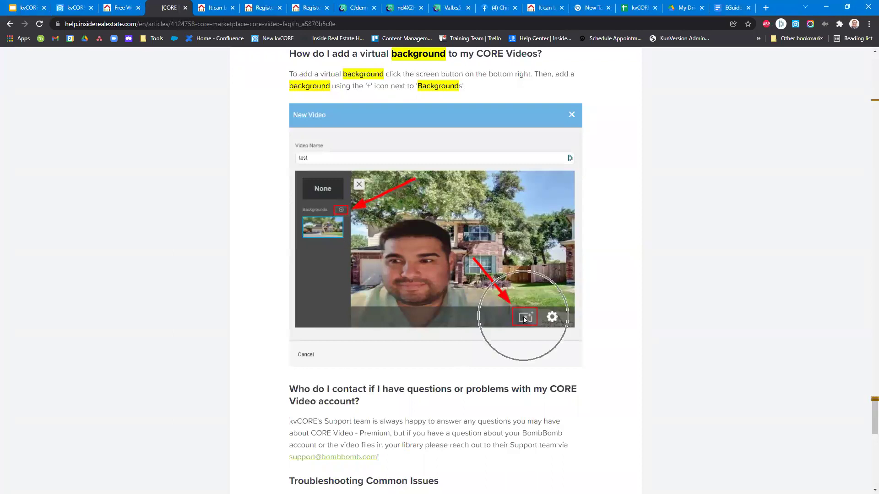
scroll(308, 348, "down", 1)
scroll(308, 348, "down", 1)
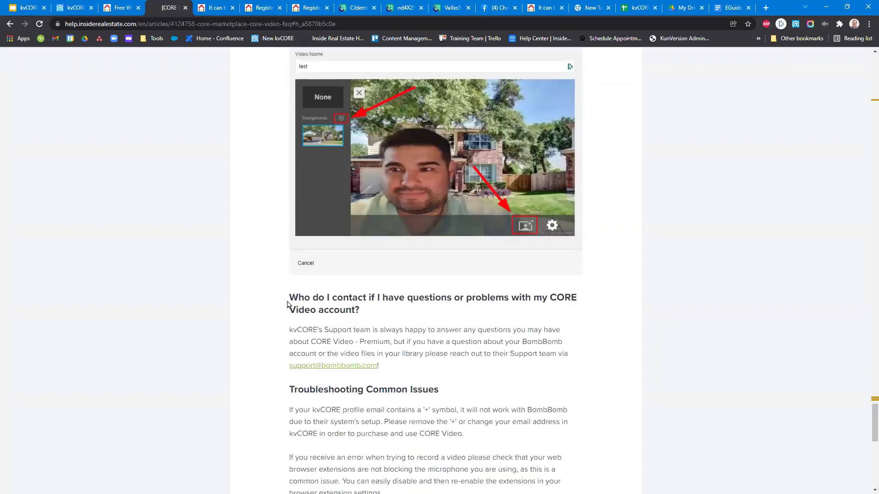
scroll(306, 341, "up", 5)
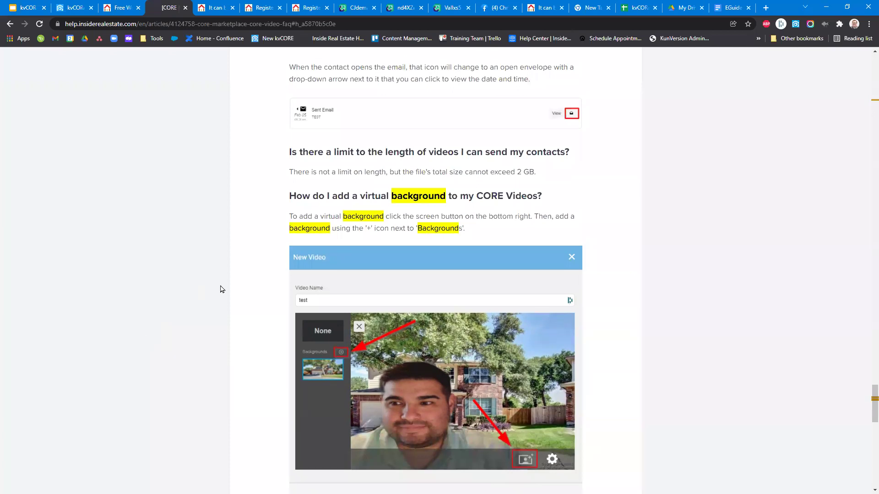
scroll(220, 288, "up", 15)
scroll(215, 252, "up", 15)
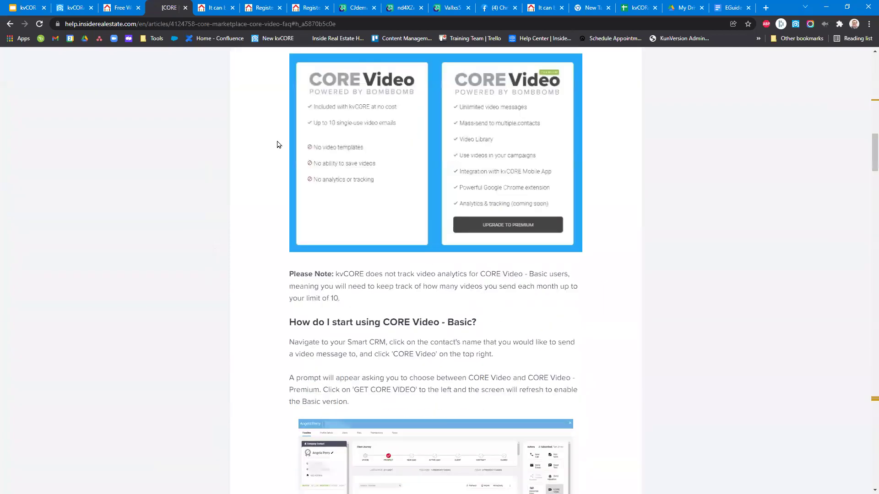
Jump to the virtual background answer from Article Sections, then return to the kvCORE email.
triple_click(418, 168)
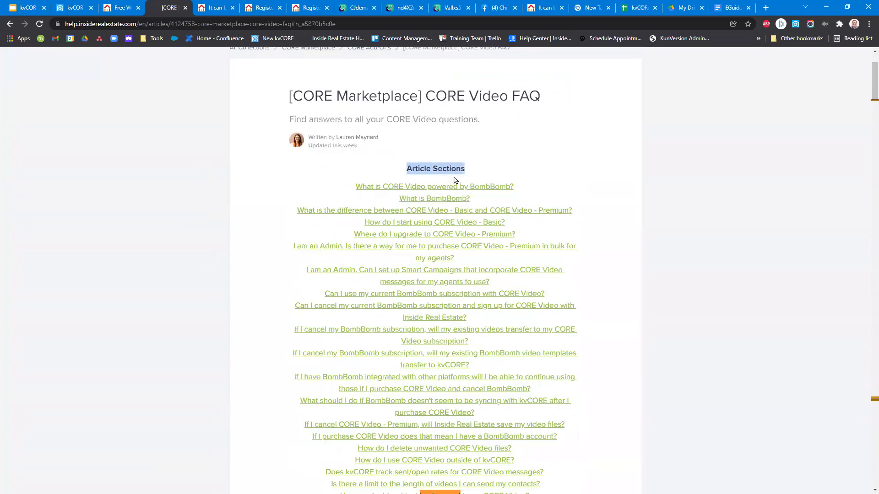
scroll(434, 389, "down", 3)
left_click_drag(332, 364, 533, 364)
left_click(516, 364)
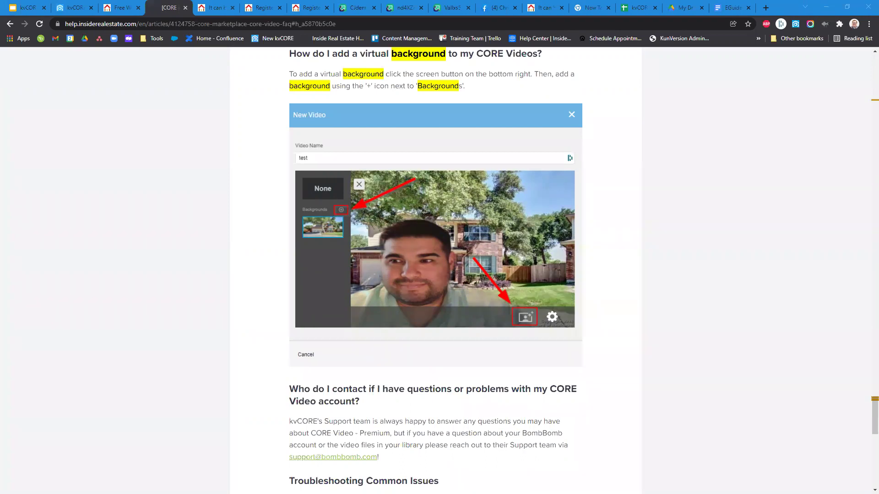
left_click(76, 7)
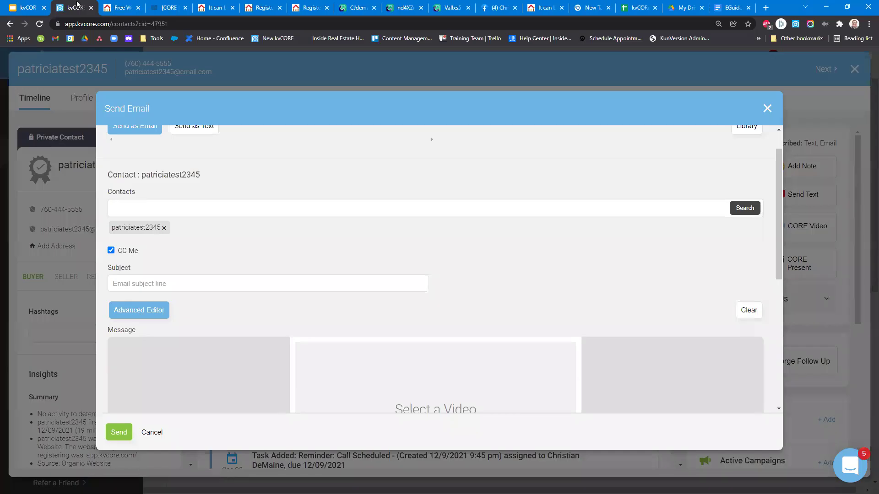
Discard the video email draft, close the contact record, and view Nosy Neighbor in Marketplace.
left_click(767, 109)
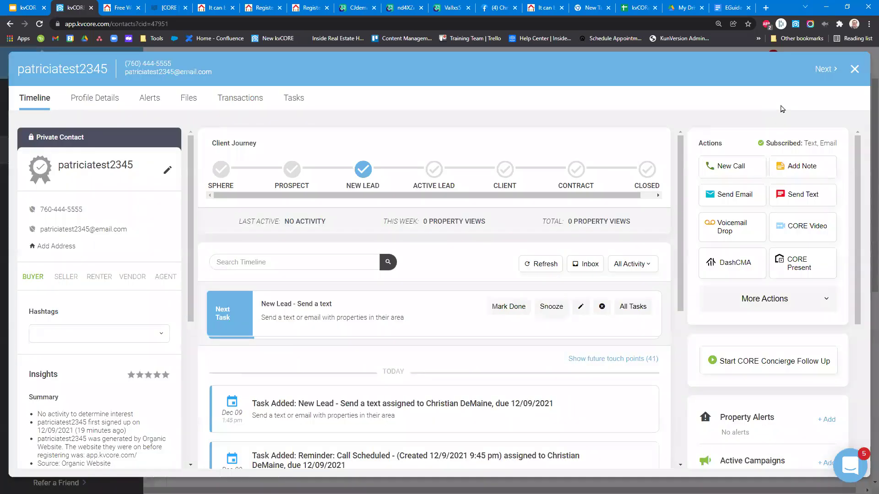
left_click(854, 70)
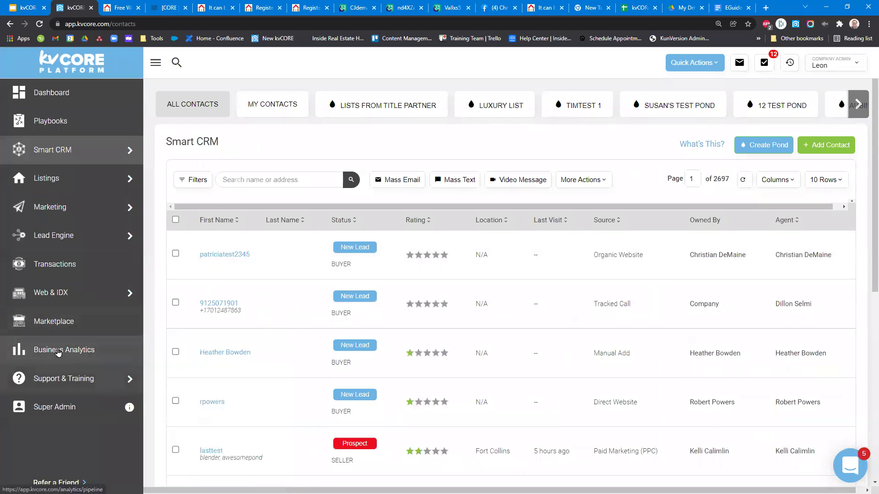
mouse_move(77, 298)
left_click(64, 322)
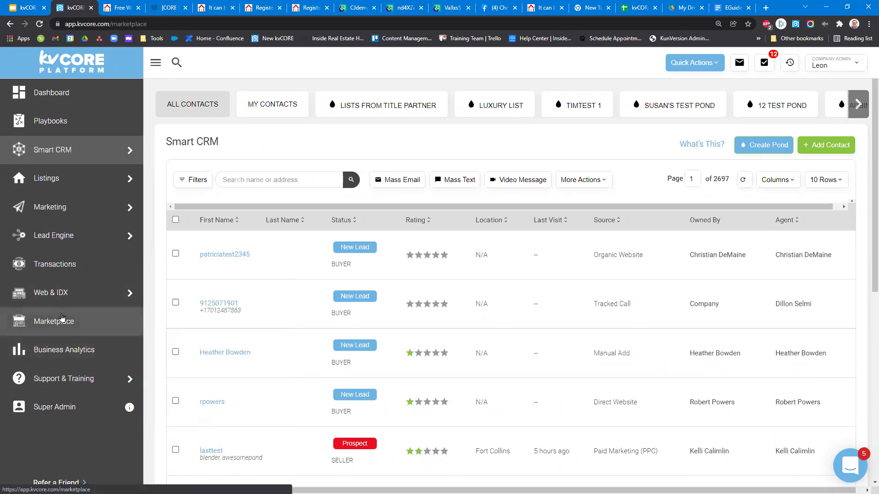
scroll(275, 228, "down", 9)
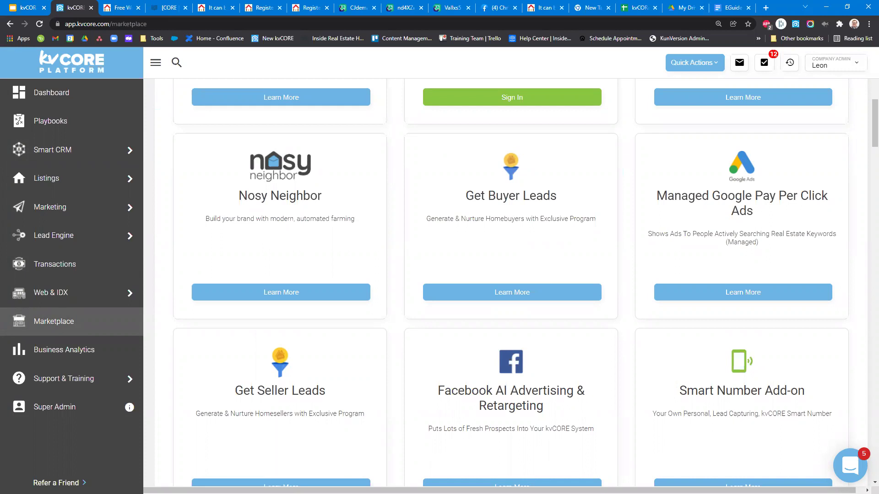
left_click(271, 294)
scroll(271, 294, "down", 4)
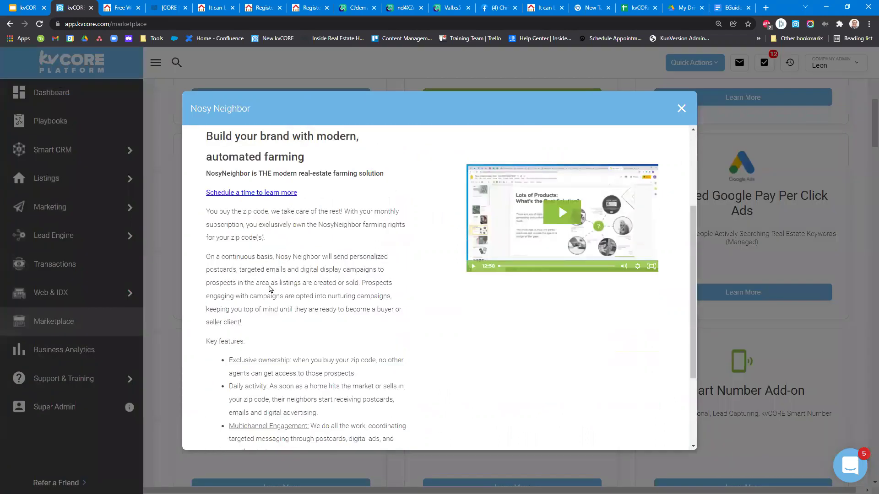
scroll(270, 287, "down", 1)
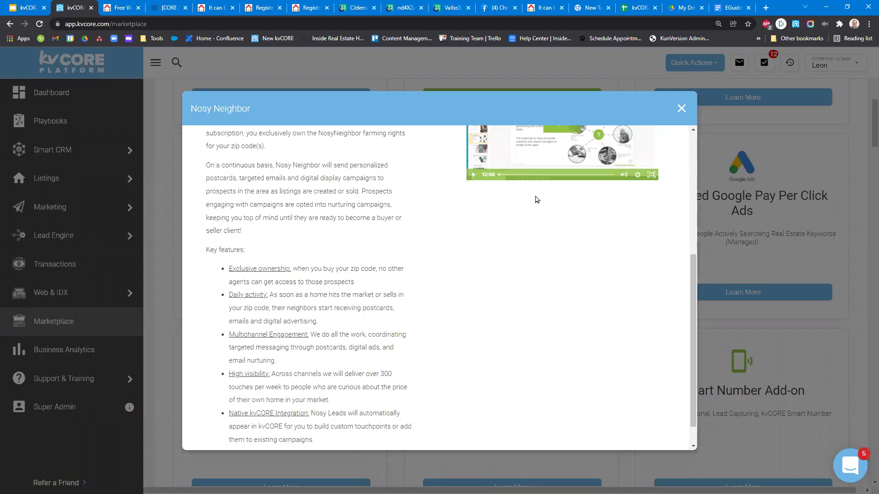
left_click(681, 108)
left_click_drag(225, 170, 364, 227)
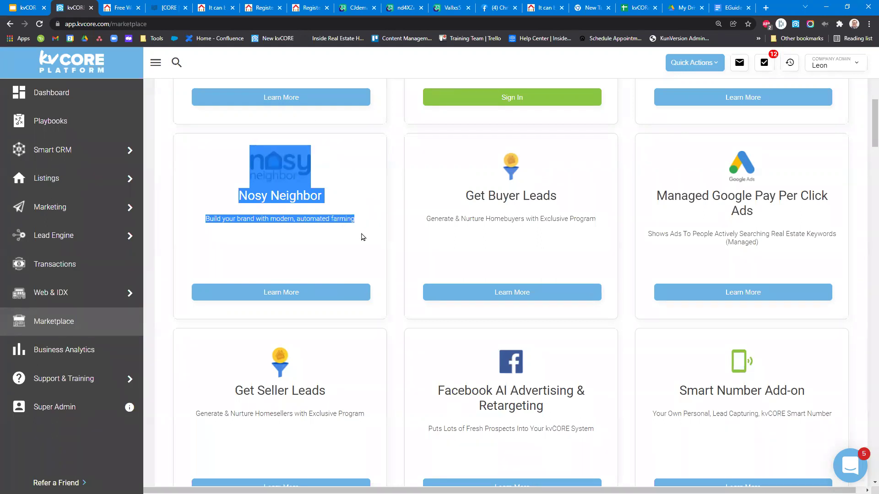
Browse the Most Popular Marketplace add-ons, then bring up the YOUR TOWN Real Estate Deals page.
scroll(363, 237, "up", 3)
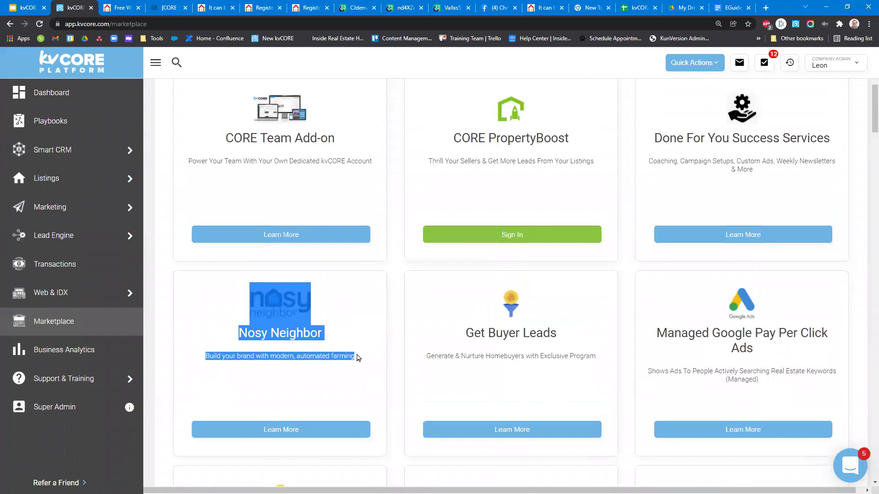
scroll(398, 368, "up", 3)
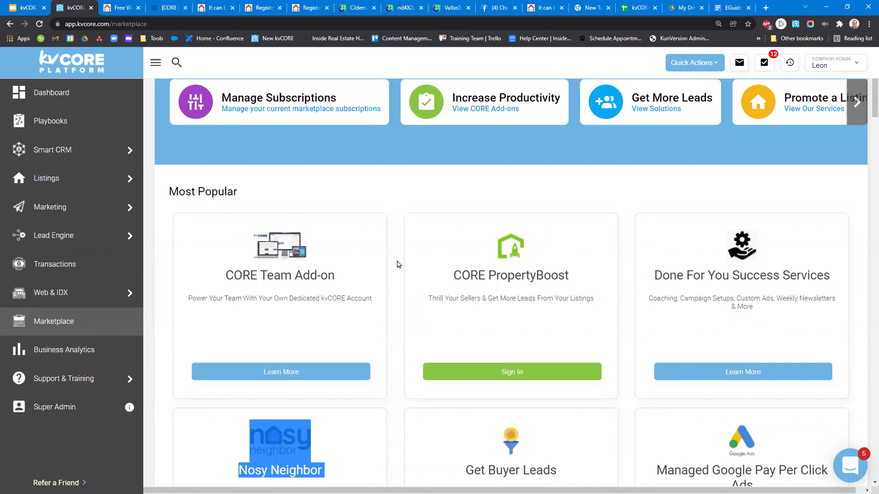
scroll(399, 281, "down", 2)
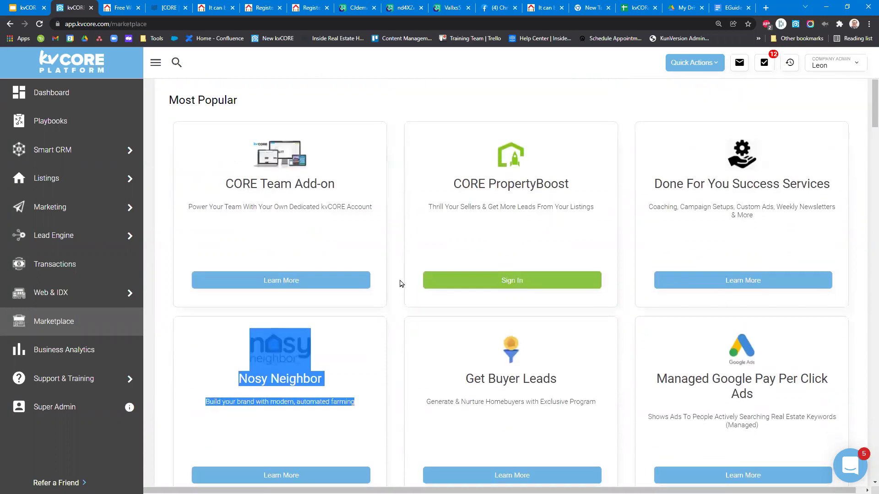
scroll(400, 283, "down", 2)
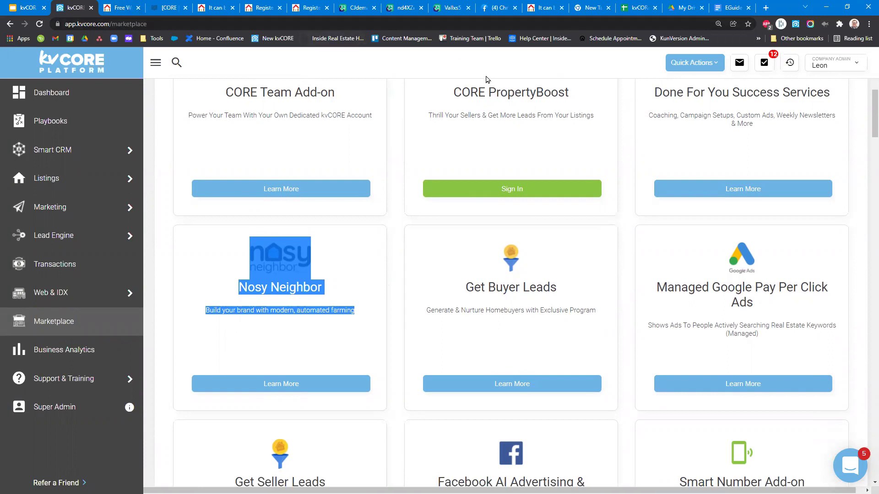
left_click(118, 7)
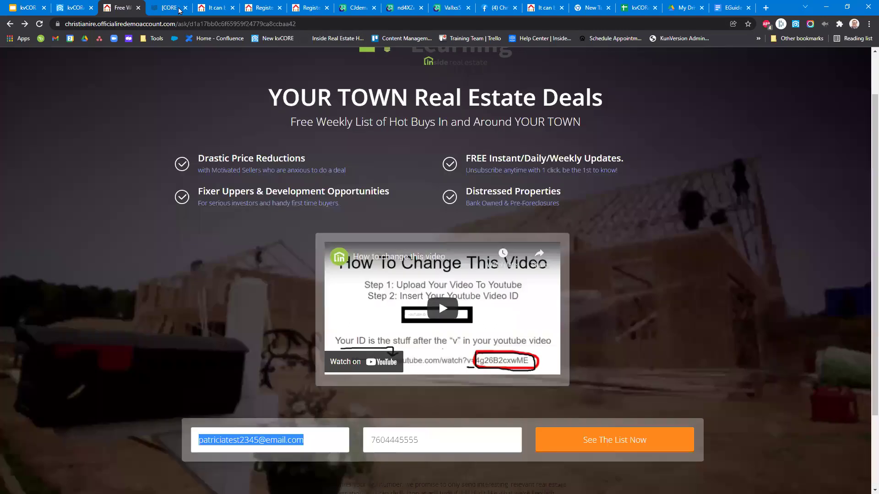
Open the agent's website in a new tab from the kvCORE account menu.
left_click(73, 8)
left_click(835, 64)
left_click(726, 133)
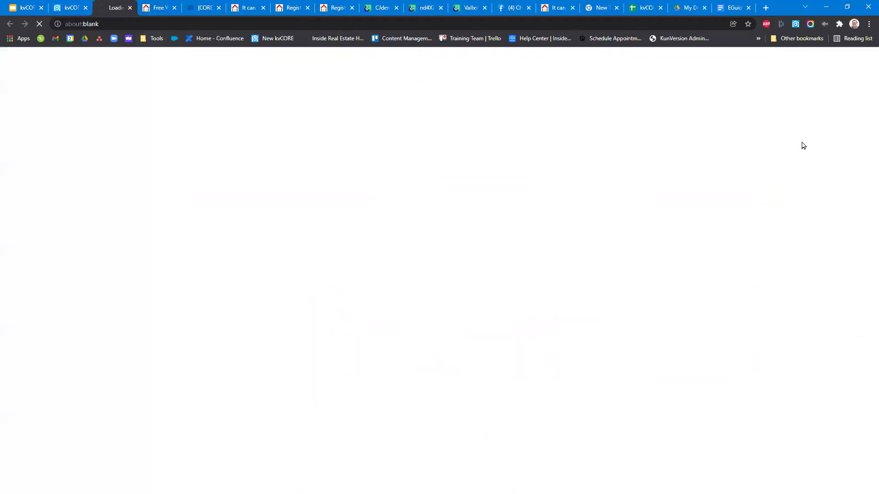
left_click(748, 7)
Pan the website's property search map north, then go to the recordings spreadsheet.
mouse_move(681, 83)
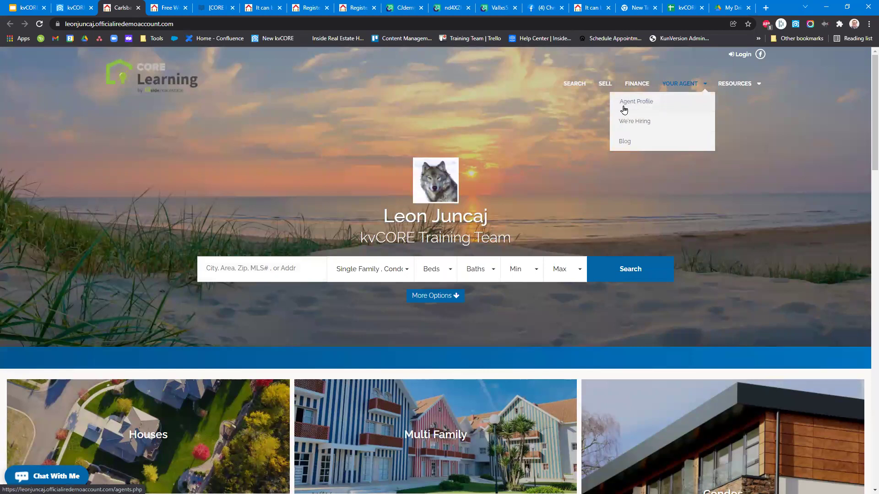
left_click(566, 87)
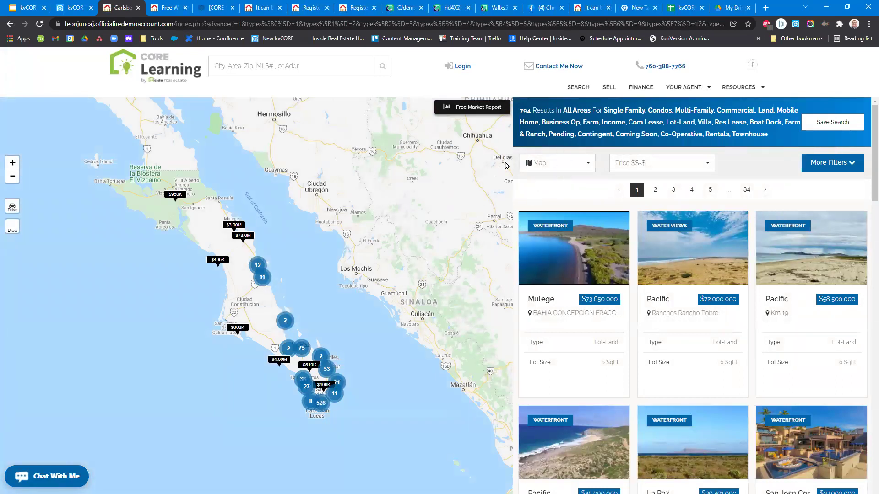
left_click_drag(392, 175, 363, 370)
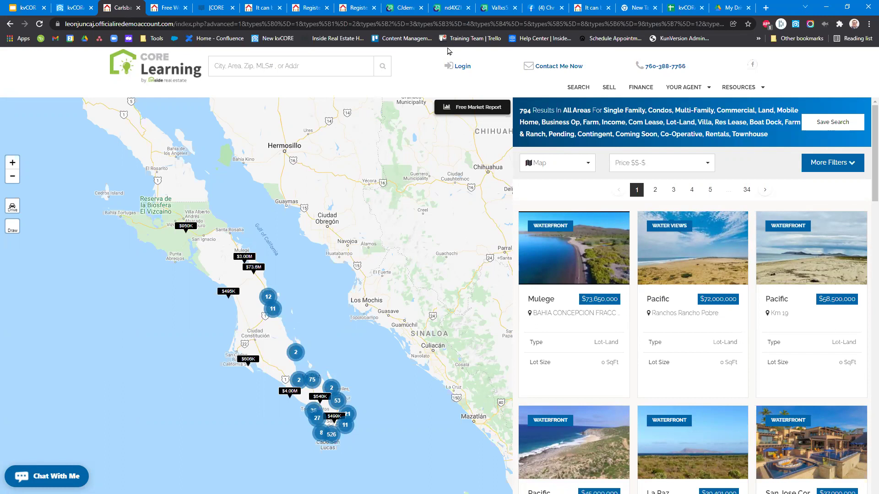
left_click(695, 7)
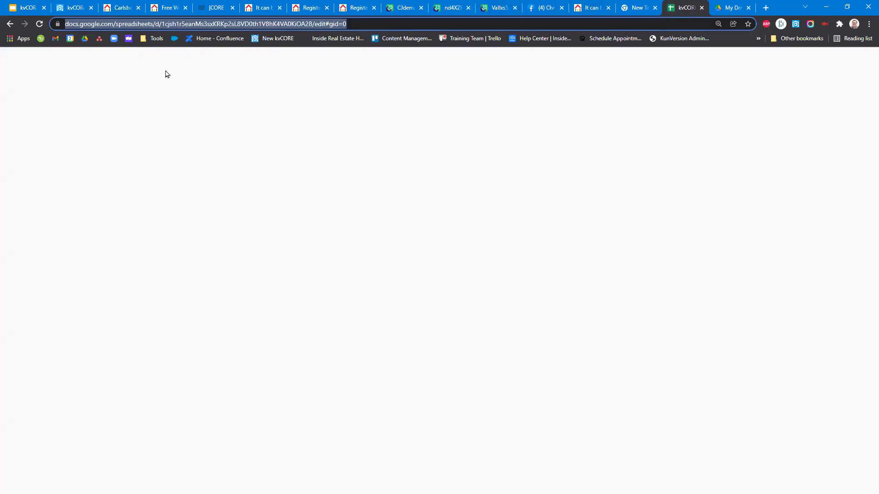
Select the spreadsheet's full web address, then return focus to the recordings sheet.
double_click(153, 23)
left_click(153, 24)
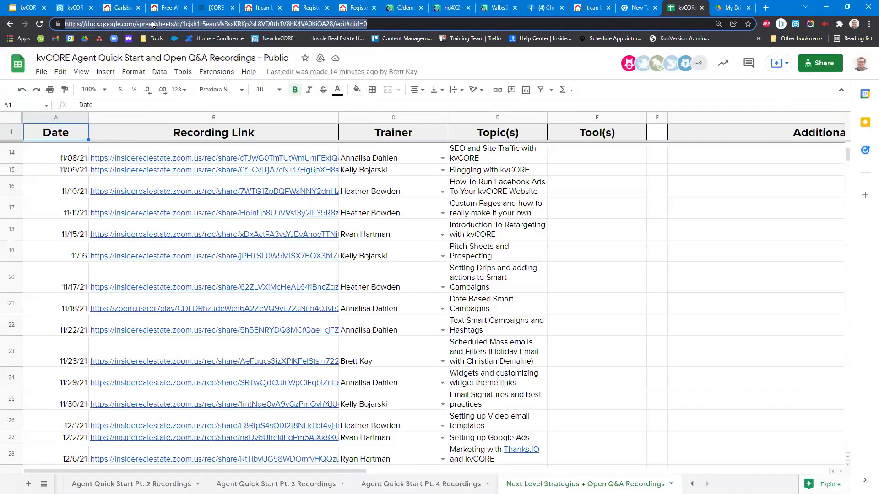
scroll(622, 381, "down", 4)
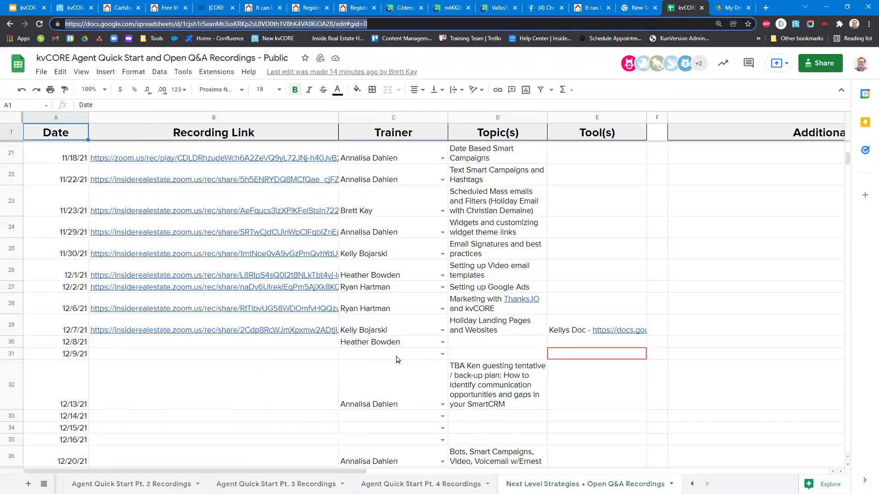
scroll(71, 346, "up", 10)
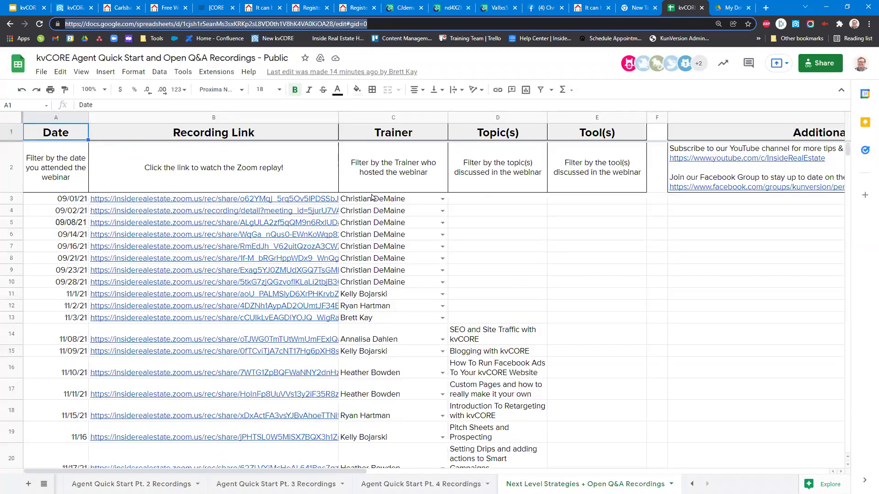
key("Escape")
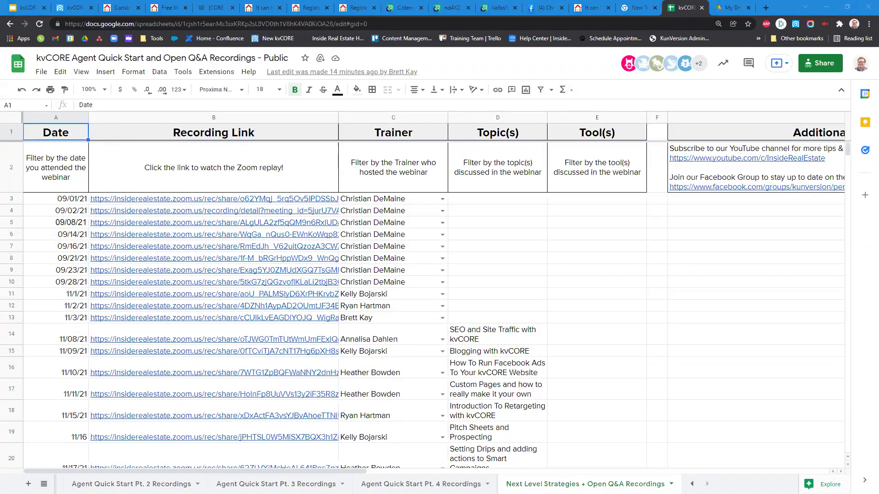
scroll(537, 339, "down", 8)
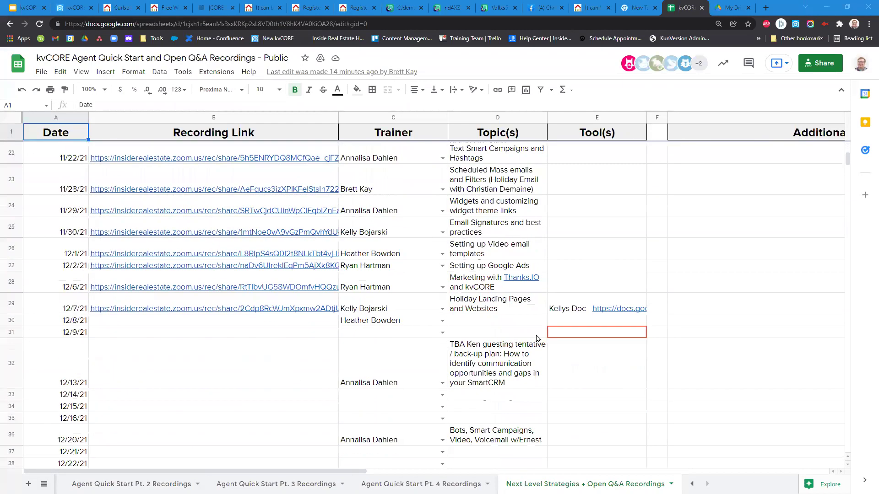
left_click(255, 323)
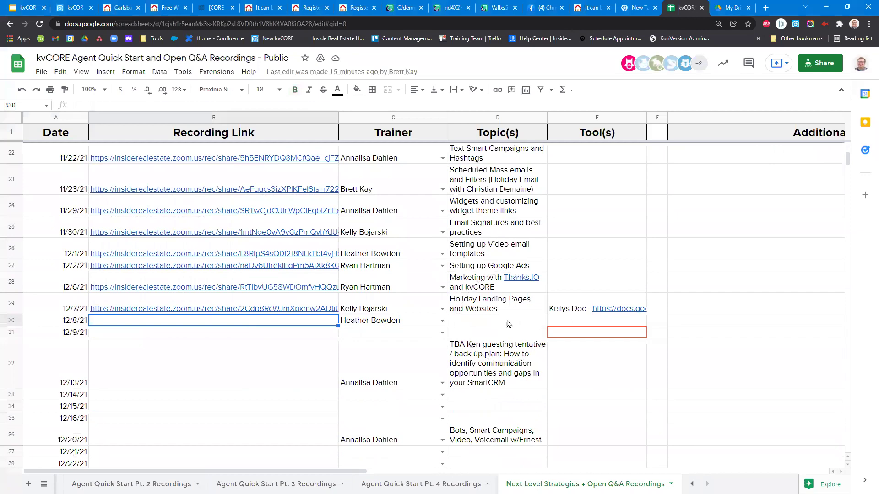
Open the Inside Real Estate YouTube channel from the Additional Resources link in G2.
scroll(353, 355, "up", 3)
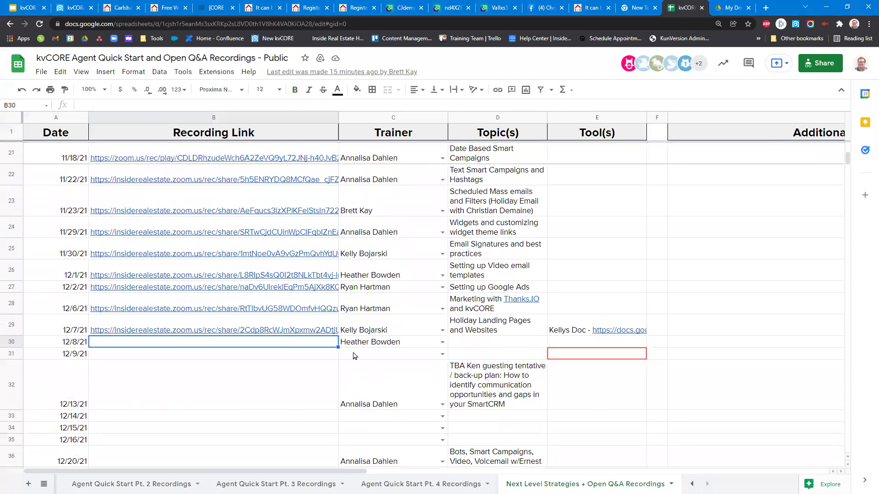
scroll(384, 424, "up", 2)
scroll(412, 419, "down", 3)
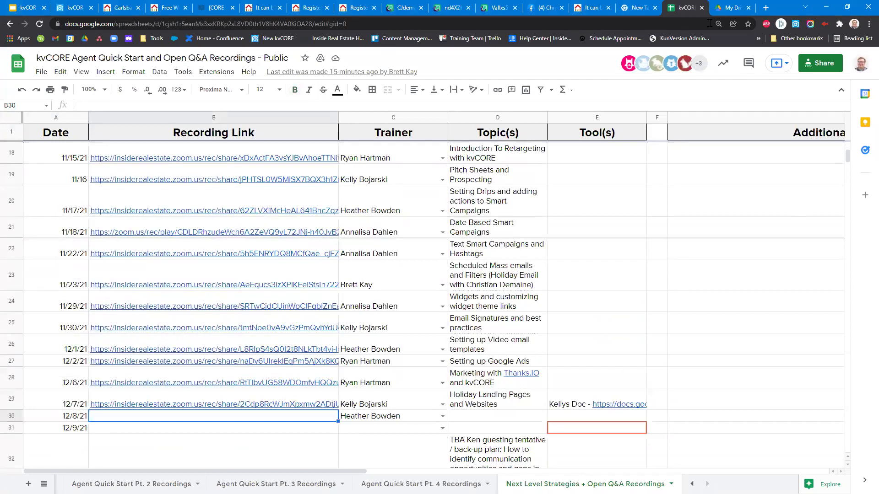
scroll(650, 288, "up", 5)
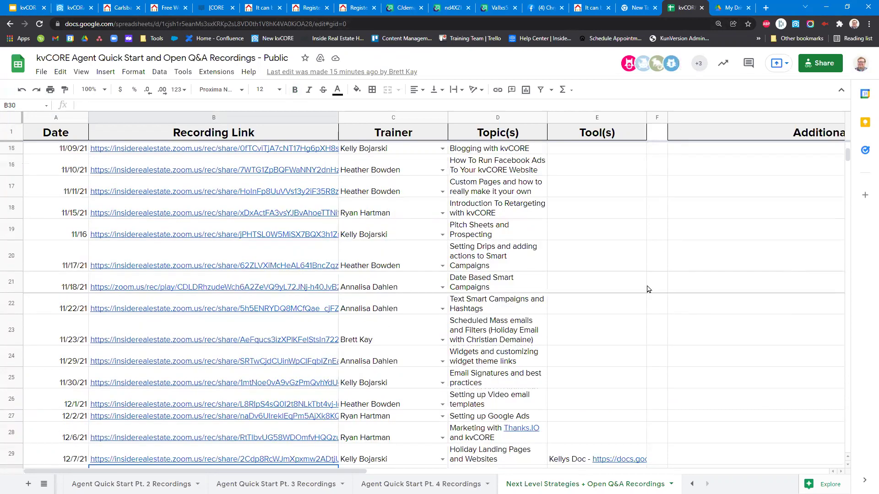
left_click(750, 163)
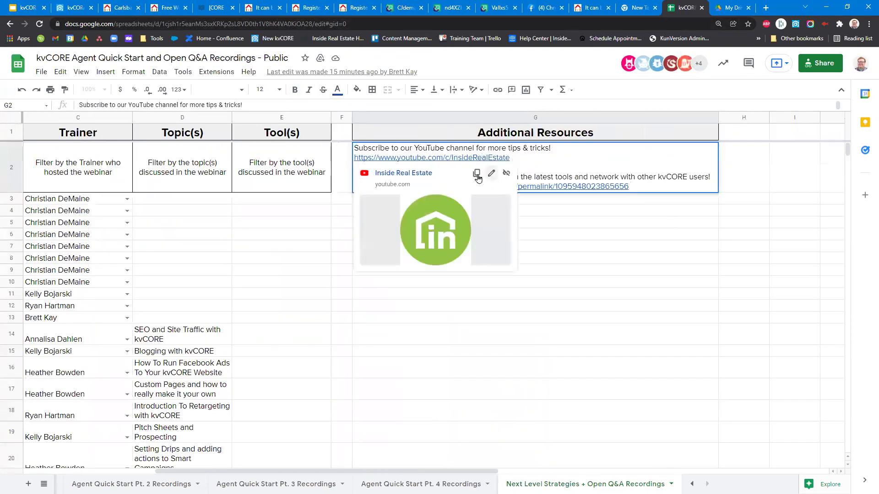
left_click(401, 173)
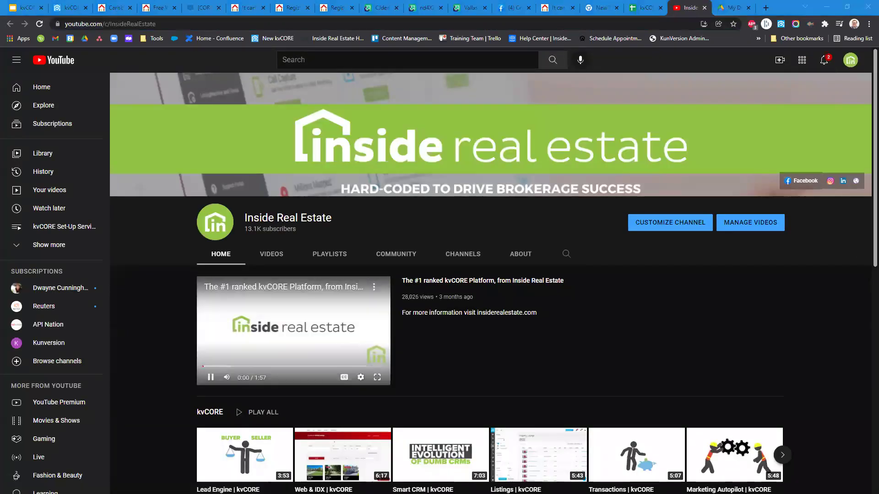
Pause the Inside Real Estate channel's featured video and return to the kvCORE Marketplace.
left_click(220, 319)
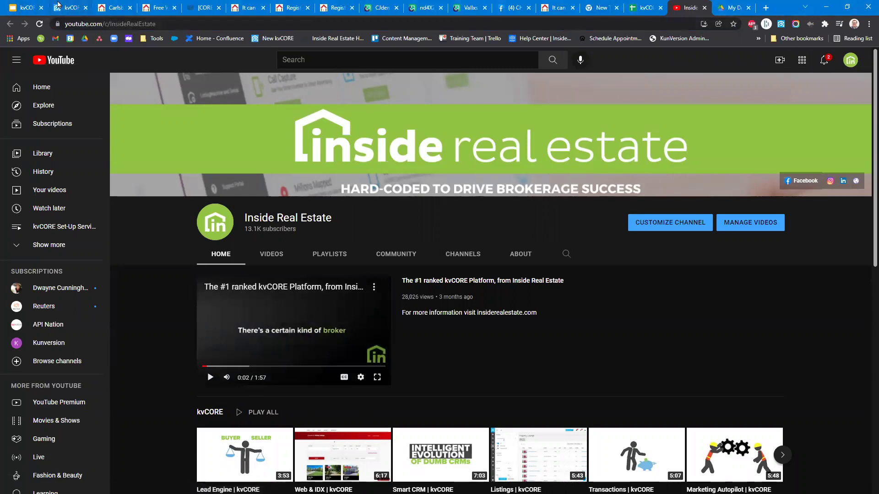
key("ctrl+2")
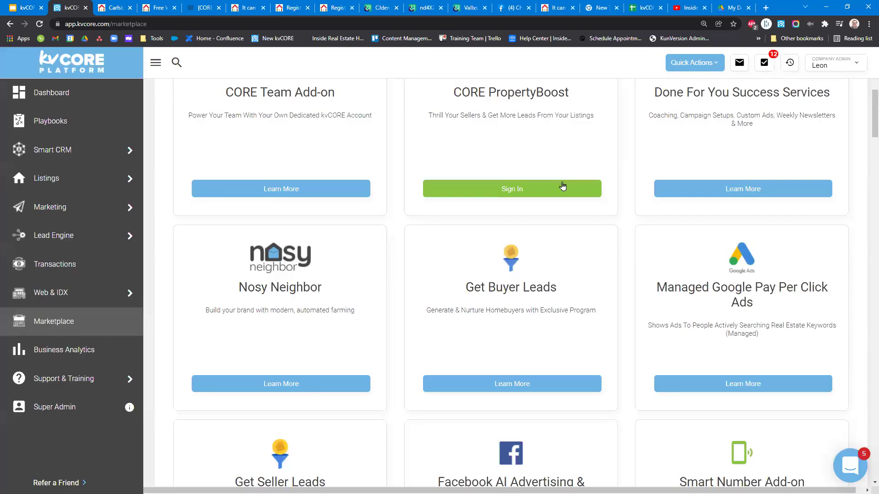
left_click(560, 188)
scroll(329, 255, "down", 3)
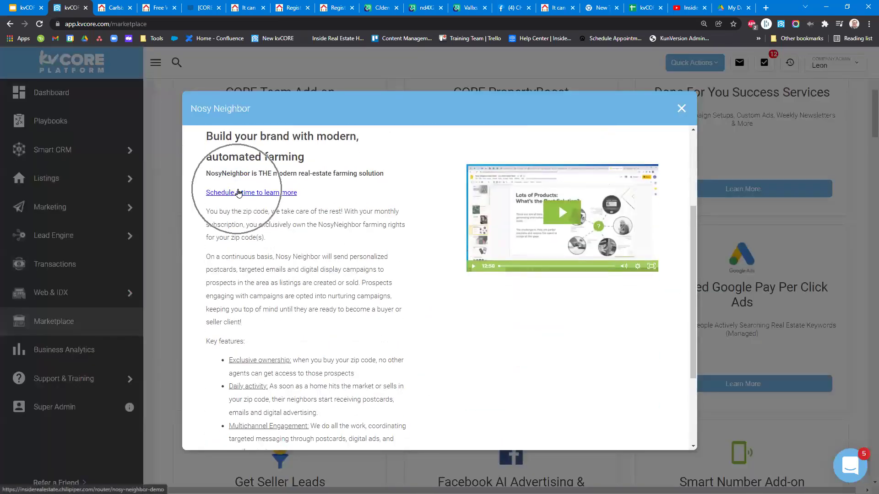
left_click_drag(299, 197, 203, 194)
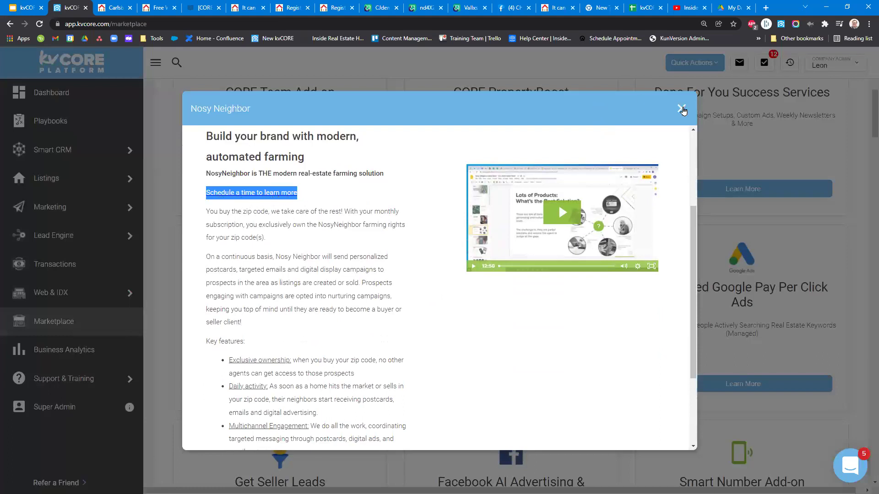
left_click(681, 109)
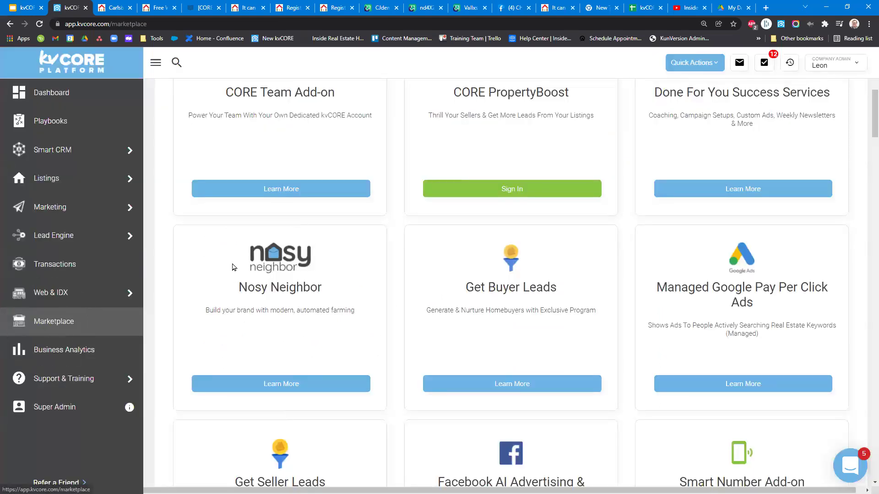
left_click_drag(244, 247, 371, 311)
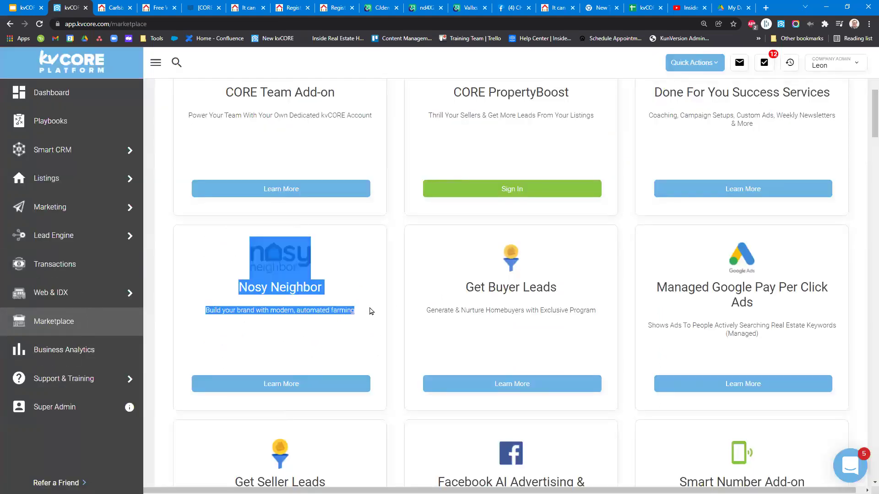
left_click(270, 386)
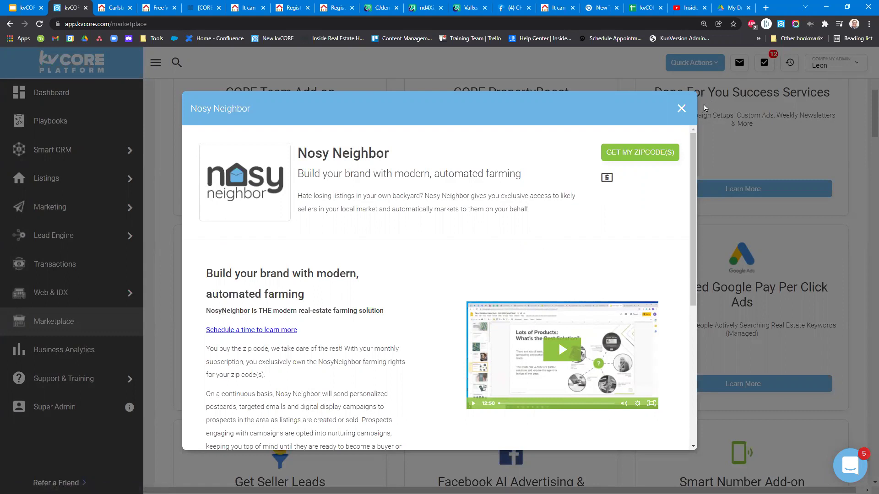
left_click(680, 109)
scroll(637, 251, "up", 7)
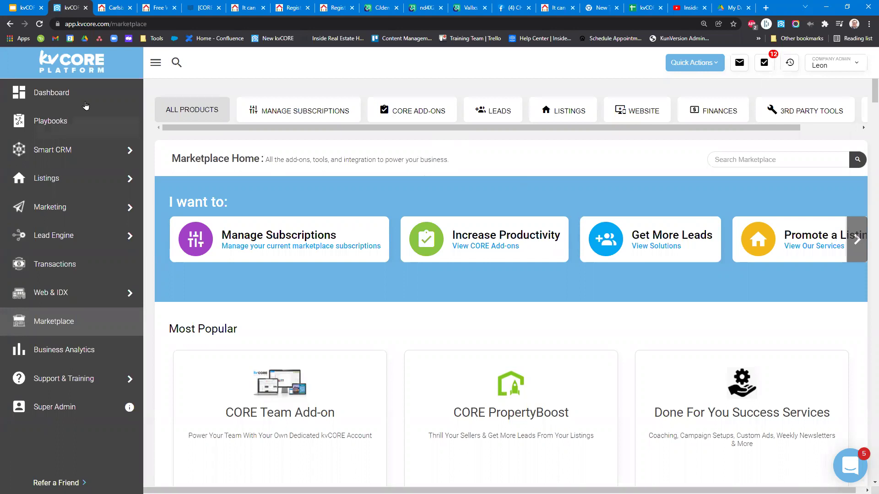
Open the kvCORE Dashboard and look through its lead activity feed.
left_click(67, 93)
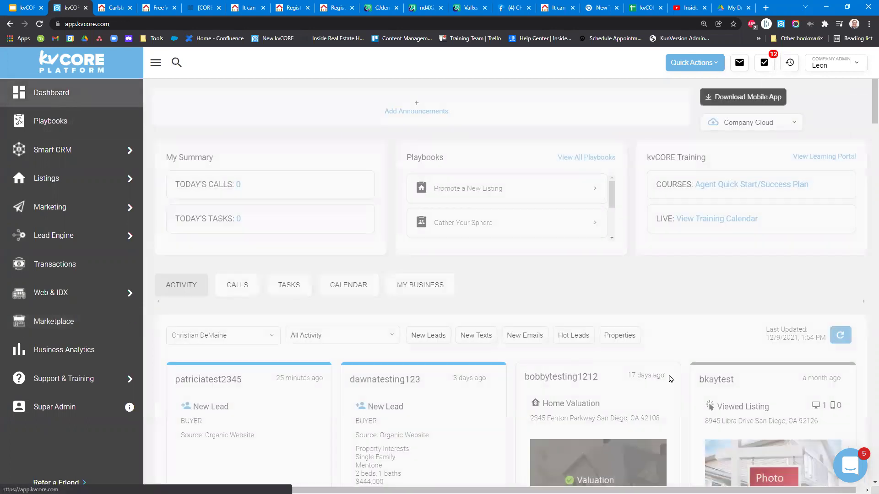
scroll(523, 296, "down", 7)
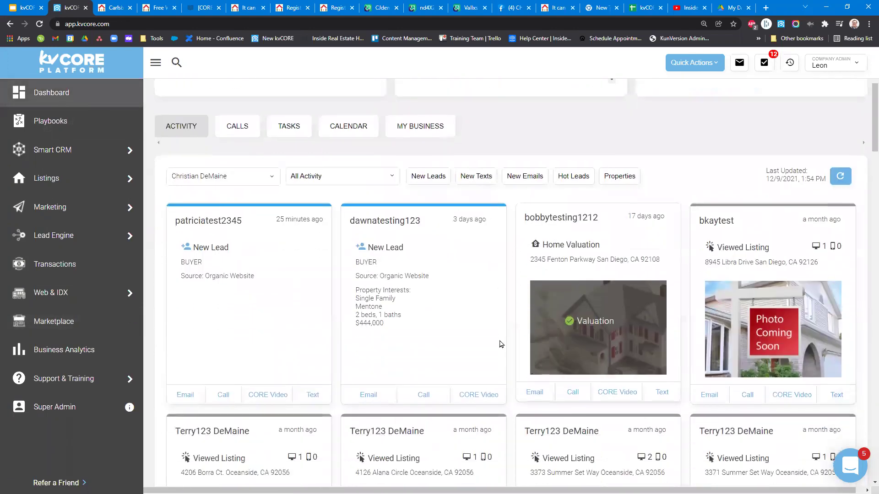
scroll(501, 343, "up", 7)
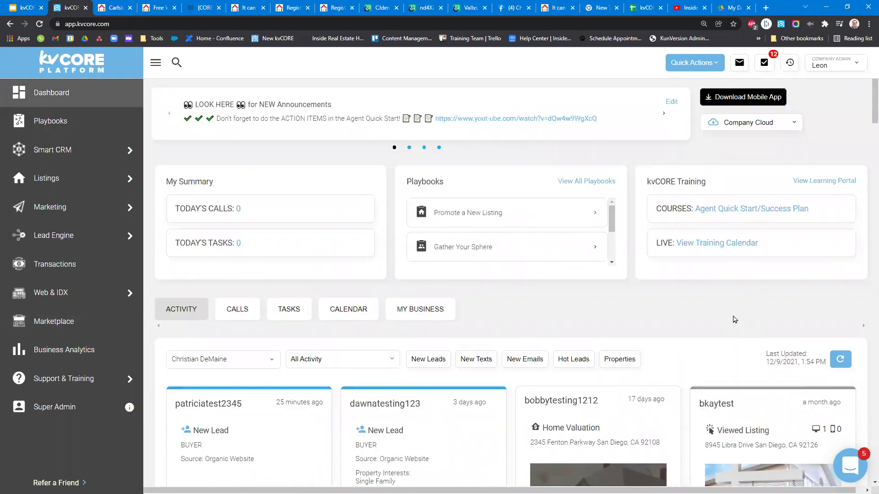
Close the Carlsbad website tab, other unneeded tabs, and both registration page tabs.
left_click(130, 8)
left_click(130, 8)
left_click(130, 9)
left_click(130, 8)
left_click(131, 9)
left_click(130, 9)
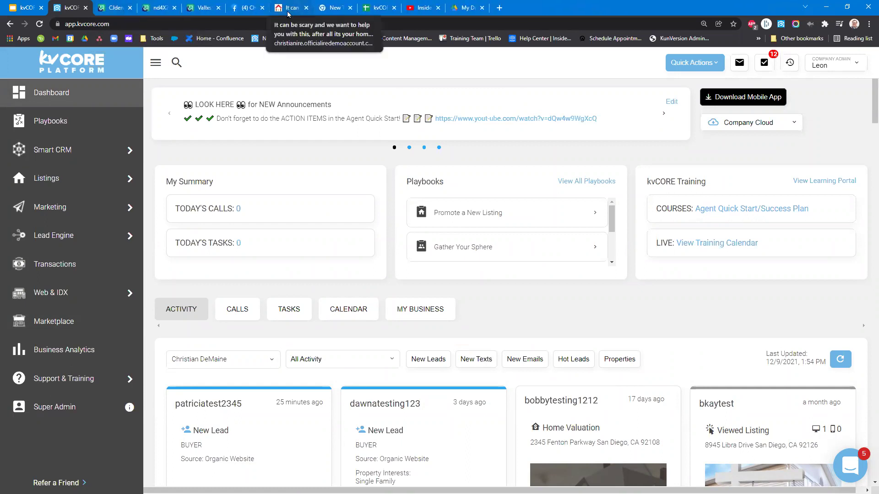